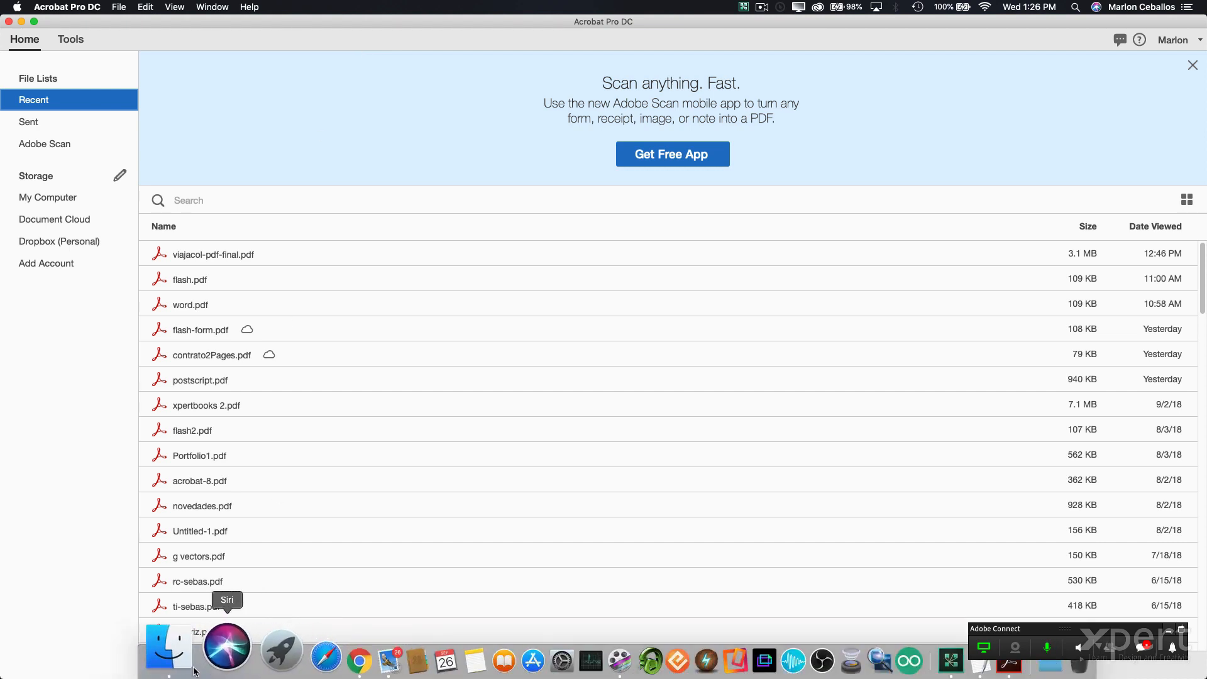
- Open the Charla PDFs Septiembre folder window, reposition it, and return to Acrobat
left_click(167, 668)
left_click_drag(343, 181, 417, 266)
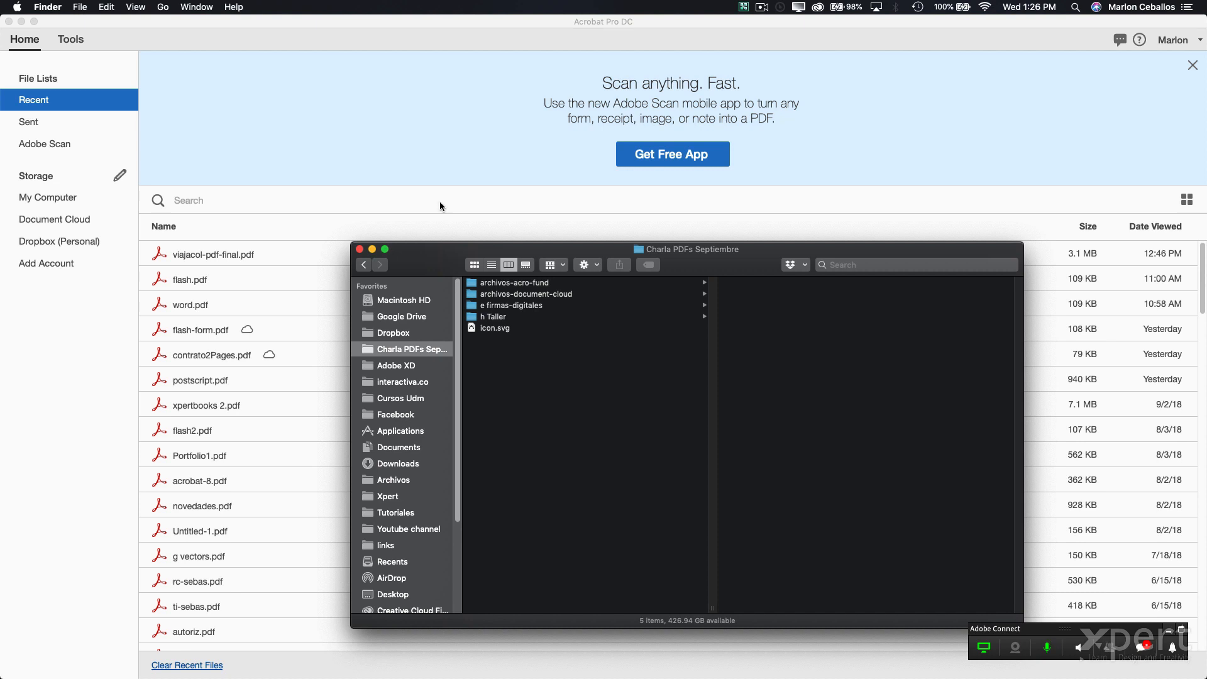
left_click(409, 164)
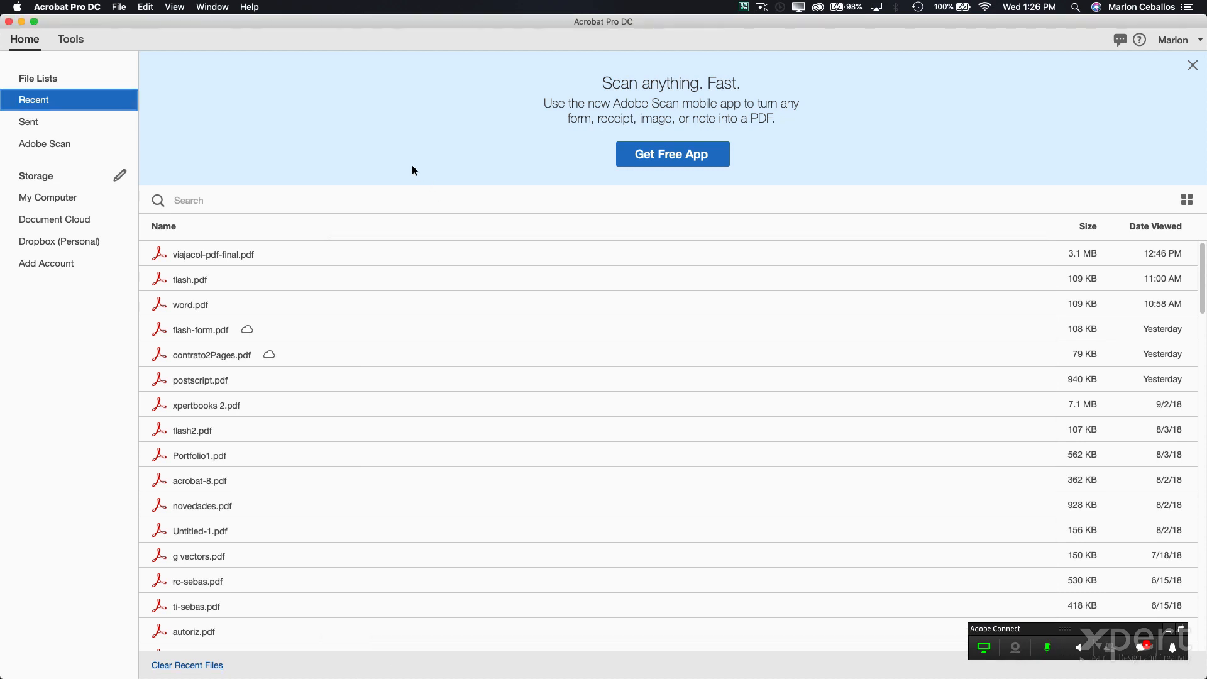
- Start creating a PDF from a web page, then dismiss that conversion dialog
left_click(114, 5)
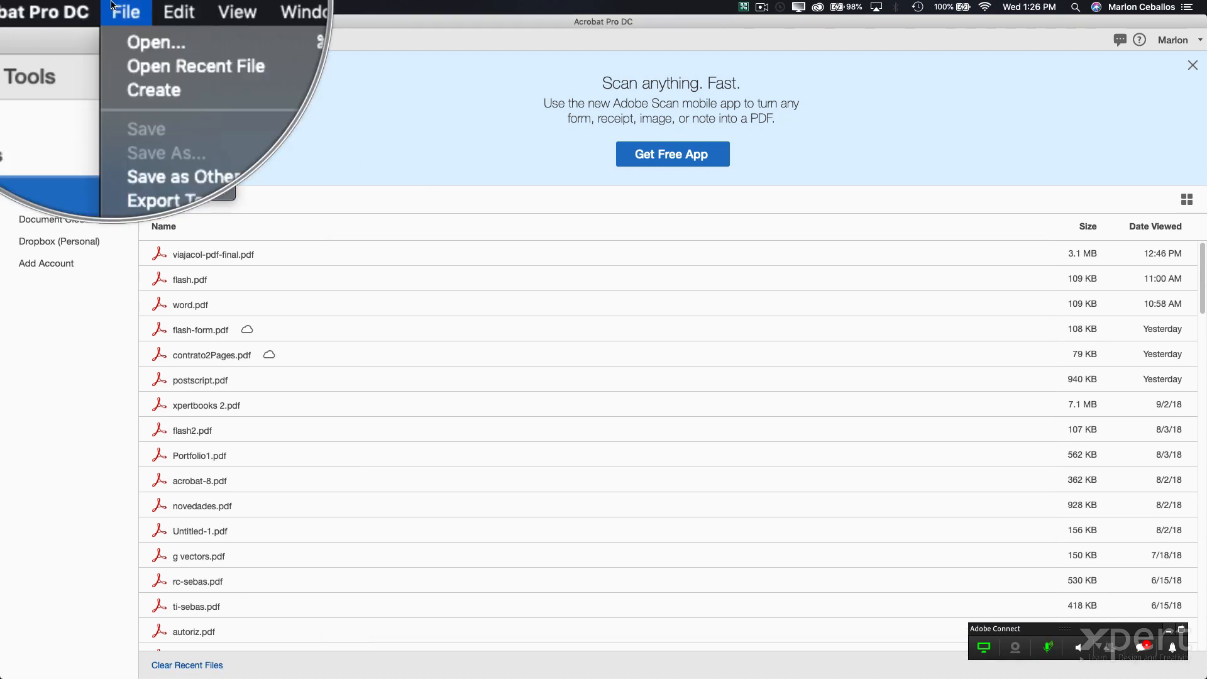
mouse_move(128, 47)
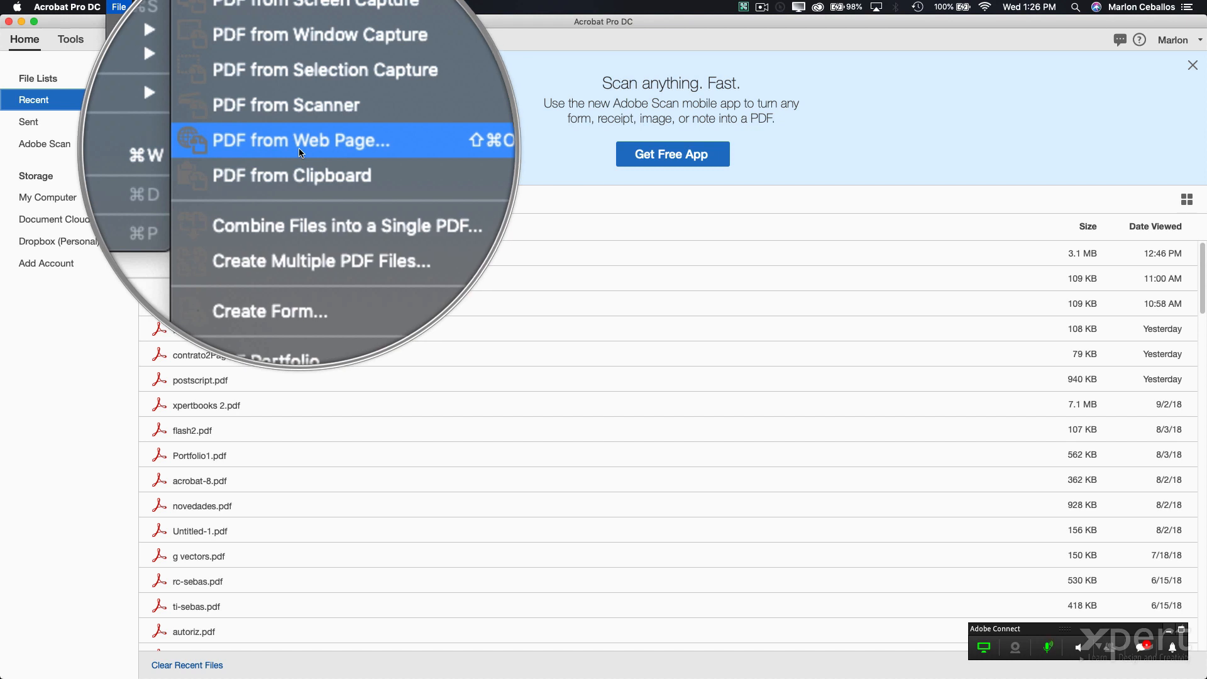
left_click(295, 144)
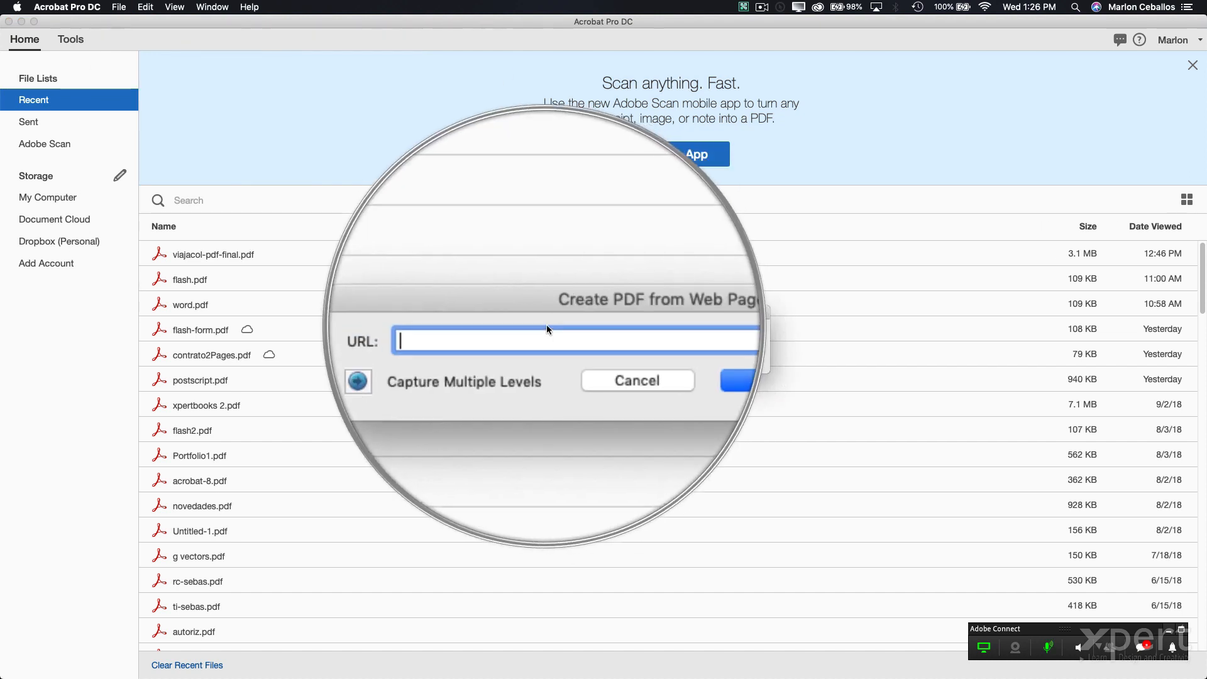
left_click(569, 355)
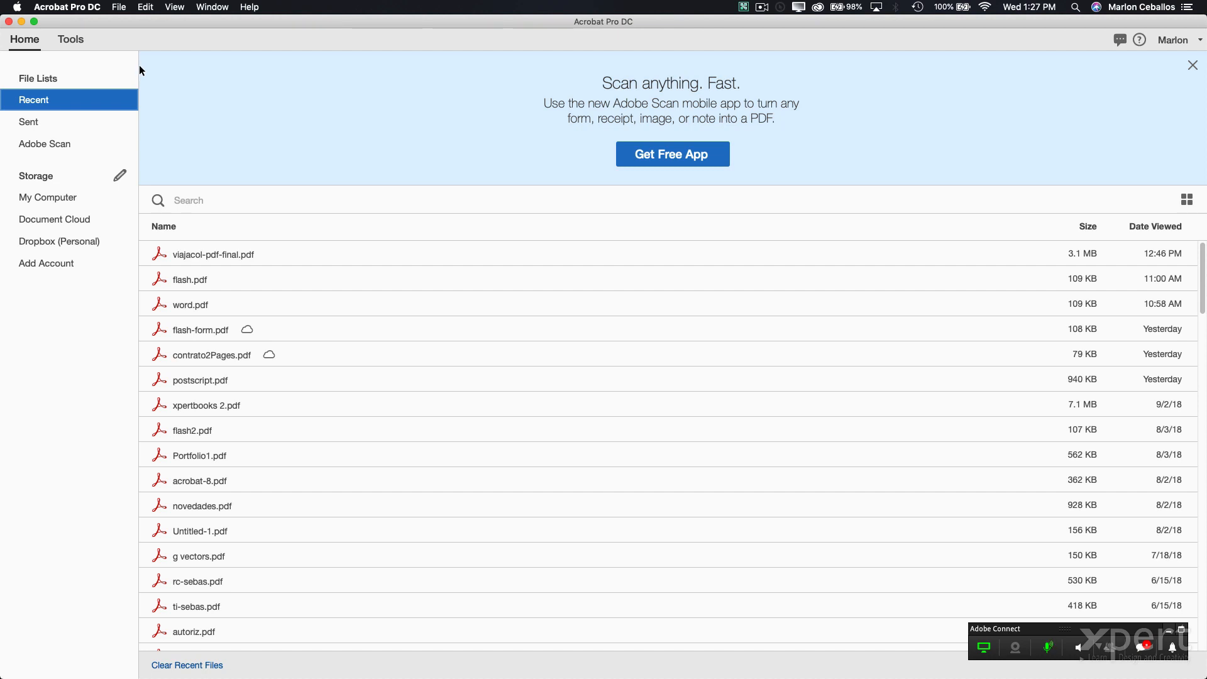
- Create PDF from File, browsing Charla PDFs Septiembre > archivos-acro-fund > 05 Creacion to select 64bits.jpg
left_click(119, 7)
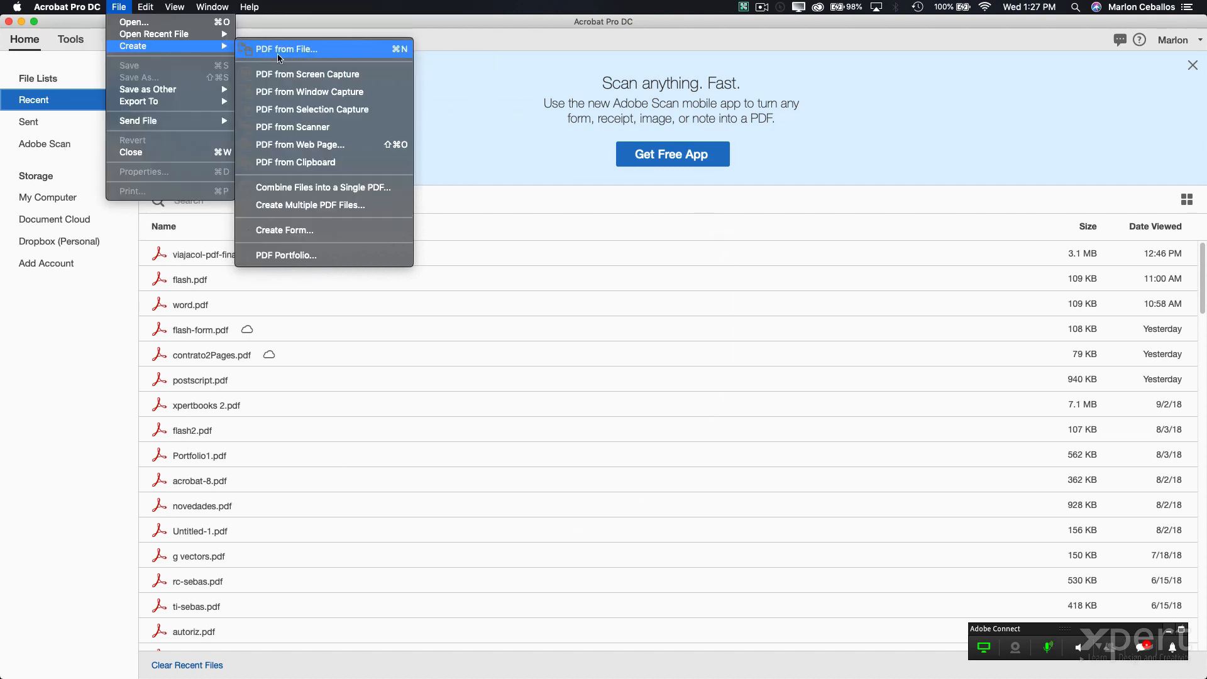
left_click(280, 58)
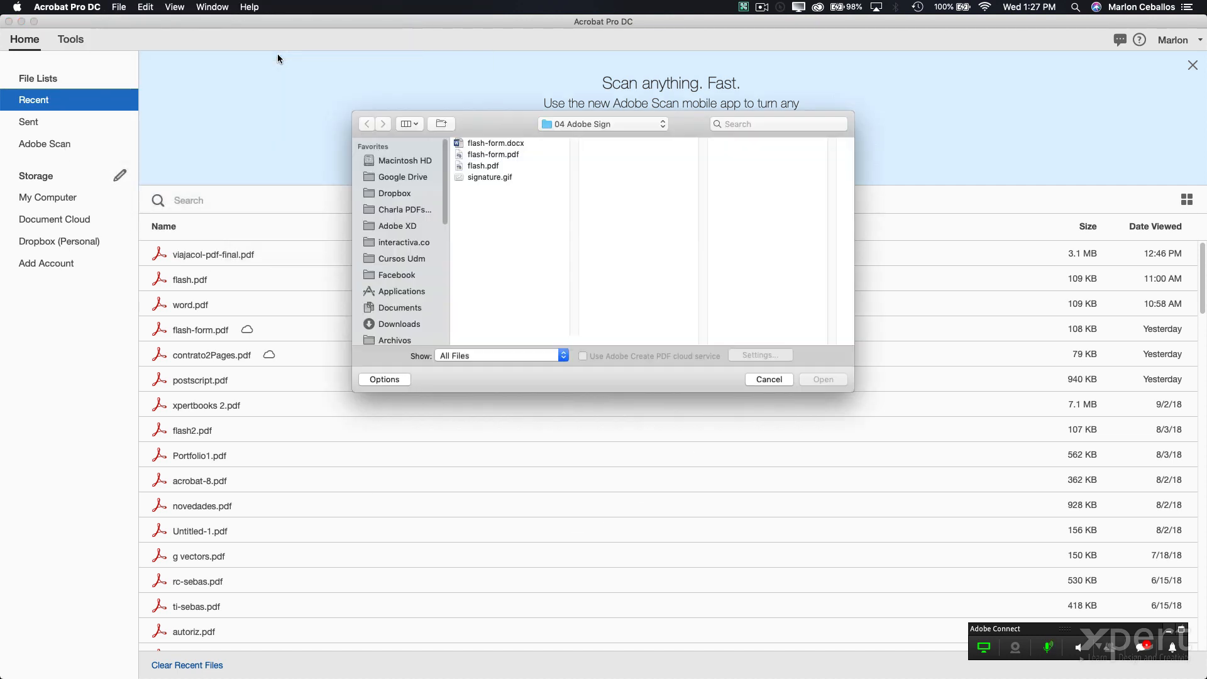
left_click(603, 123)
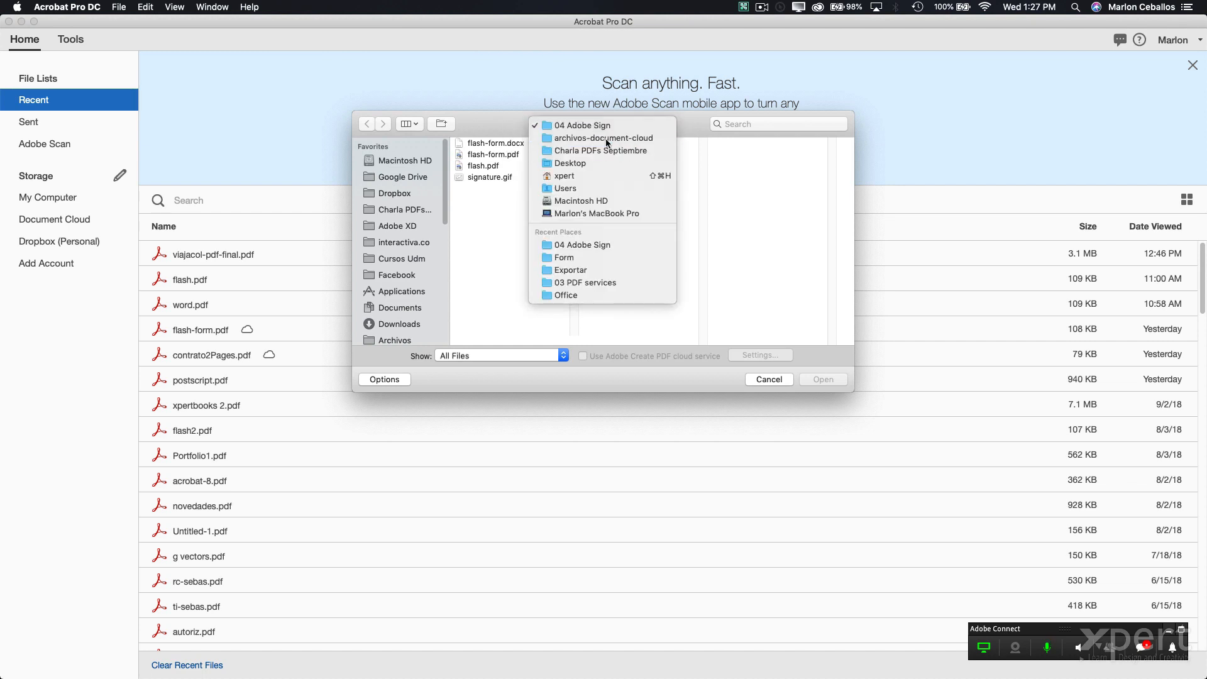
left_click(591, 134)
left_click(542, 144)
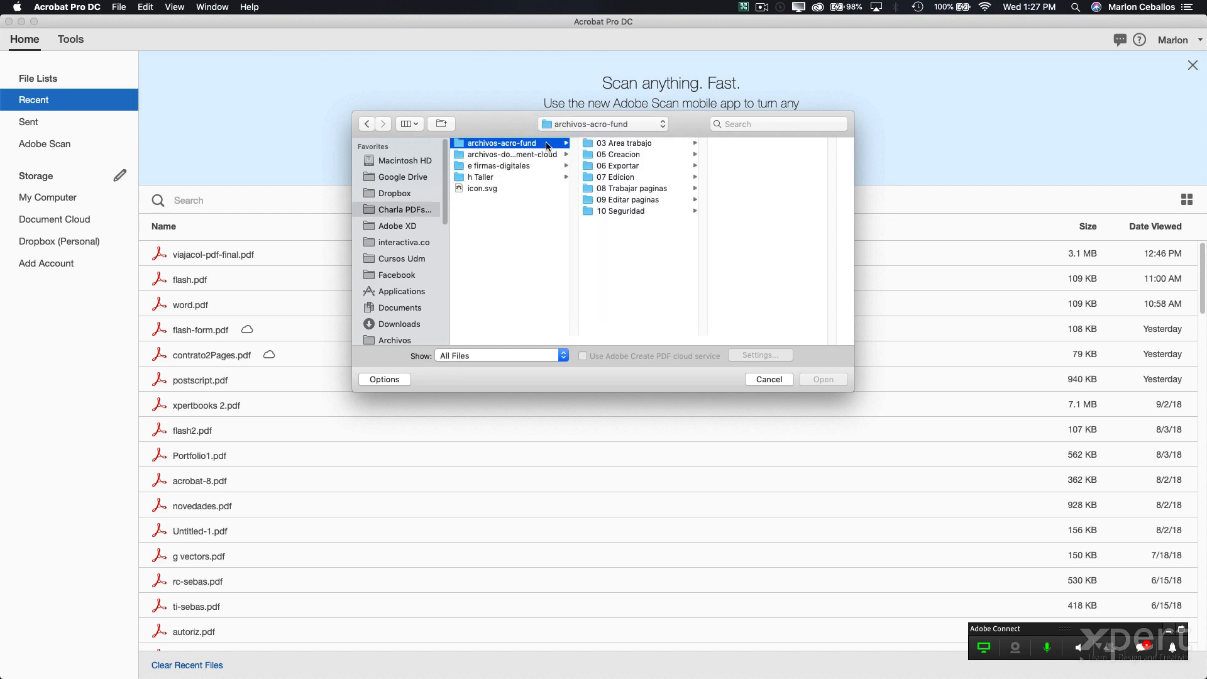
left_click(649, 146)
left_click(647, 154)
left_click(752, 144)
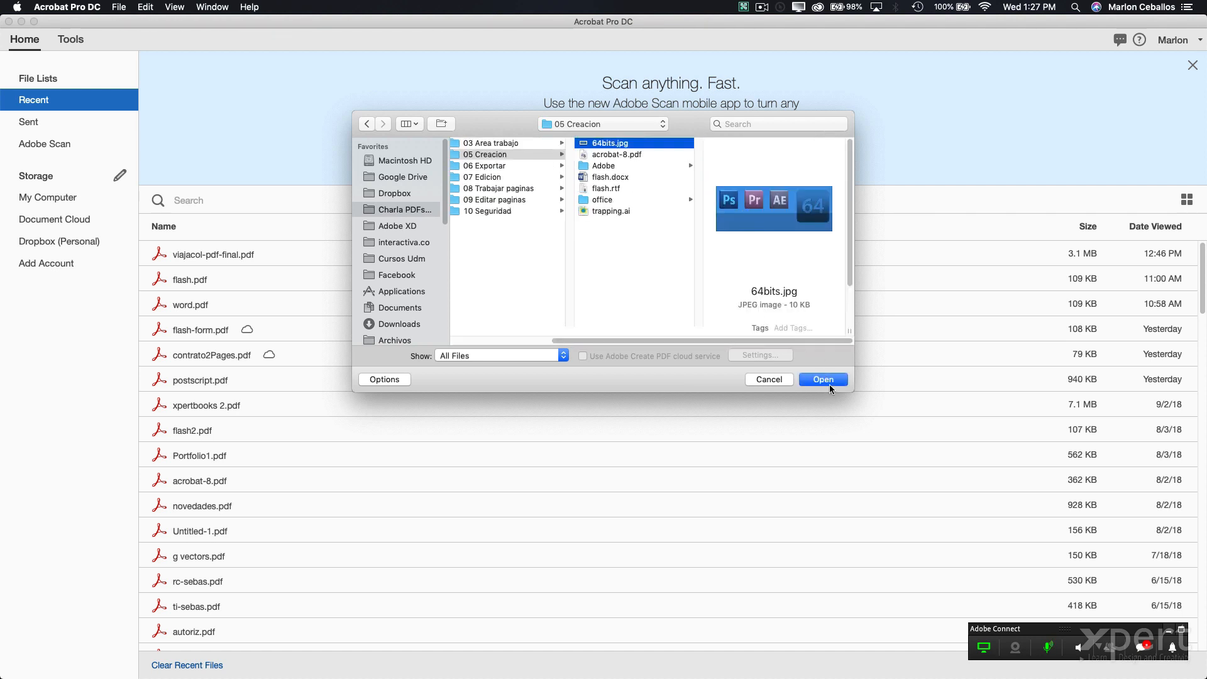
- Convert 64bits.jpg to 64bits.pdf, dismiss the untagged prompt, minimize Adobe Connect, and keep the PDF open
left_click(831, 384)
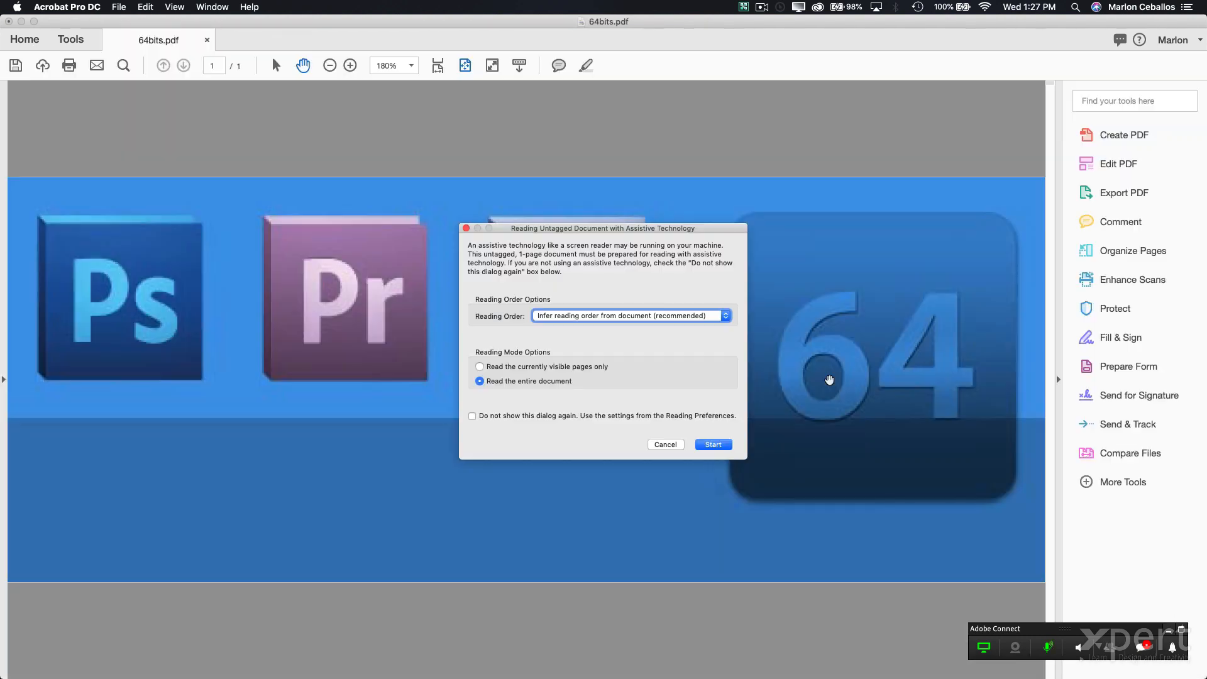
left_click(664, 445)
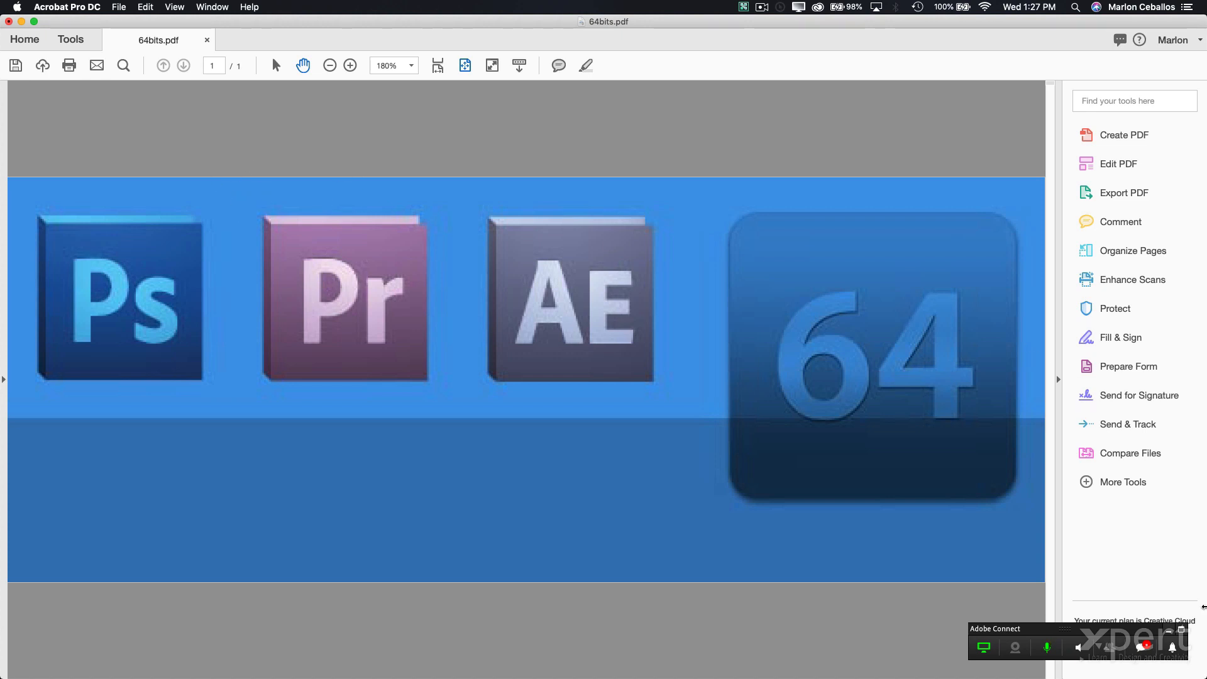
left_click(1169, 633)
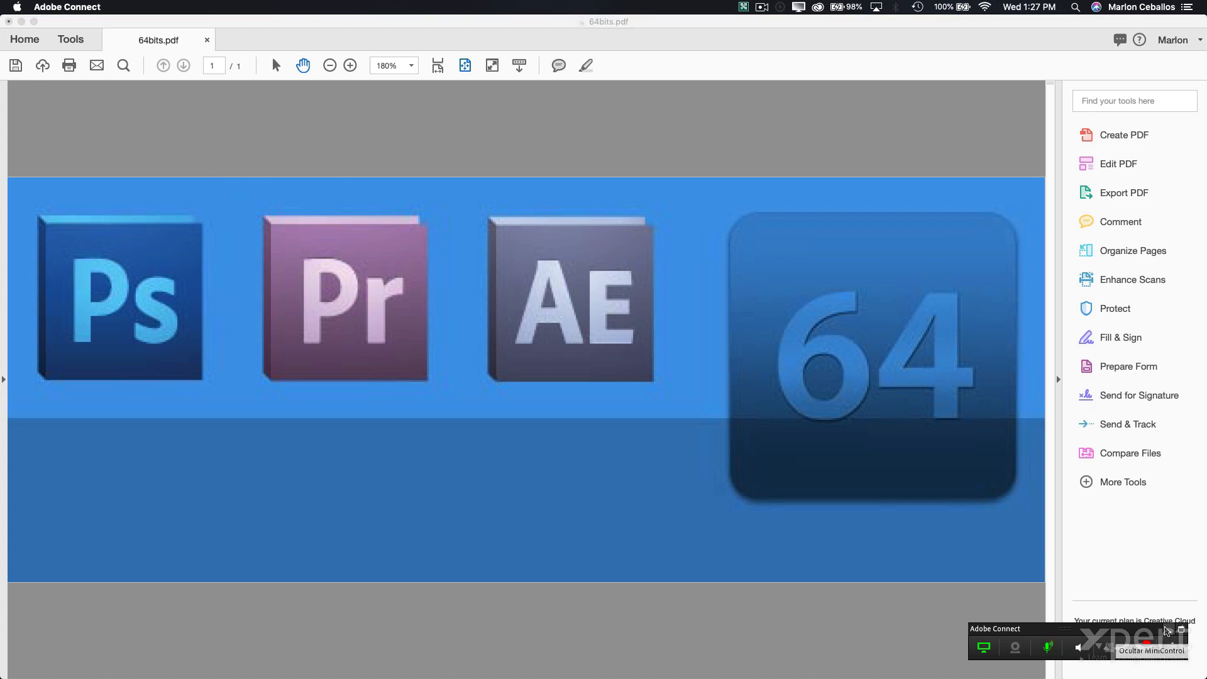
left_click(1169, 634)
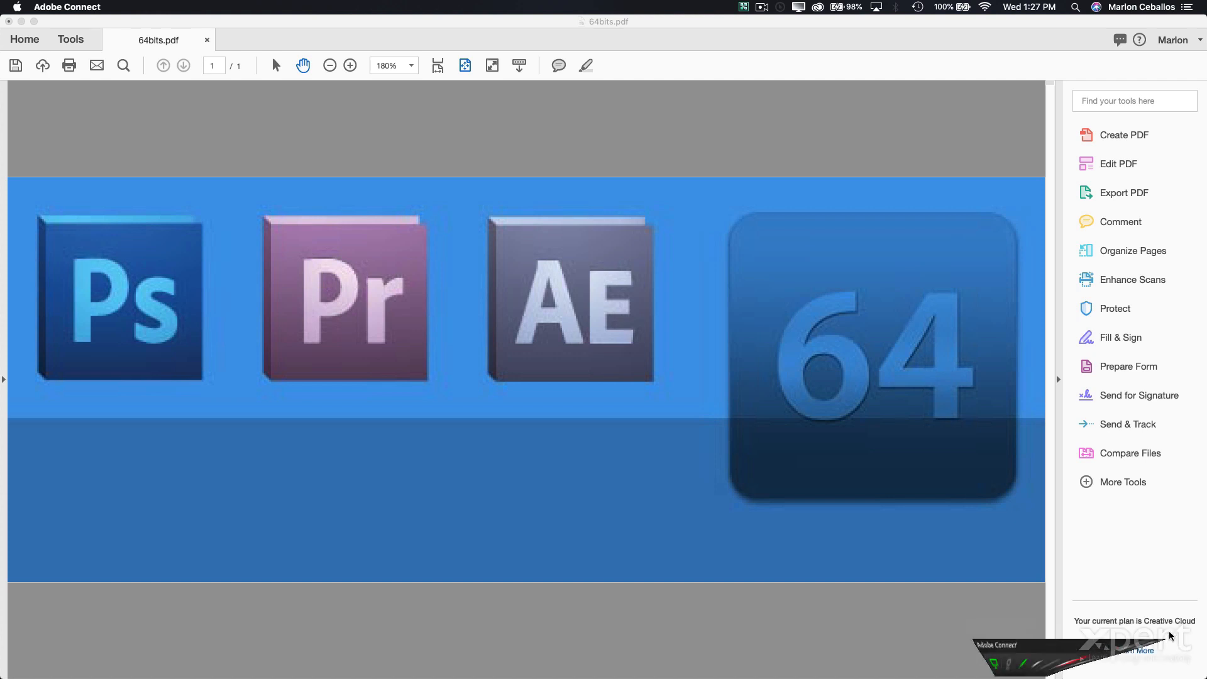
left_click(604, 103)
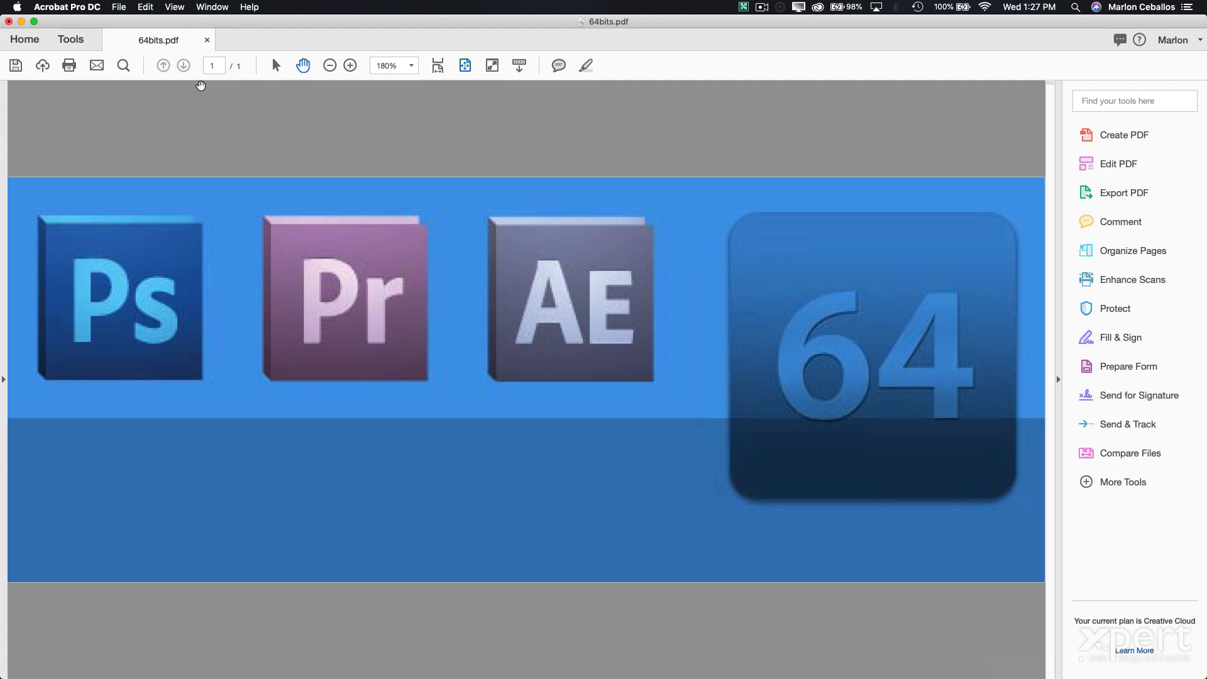
left_click(208, 41)
left_click(630, 235)
- Scroll through the Tools overview page, then start closing 64bits.pdf
left_click(74, 42)
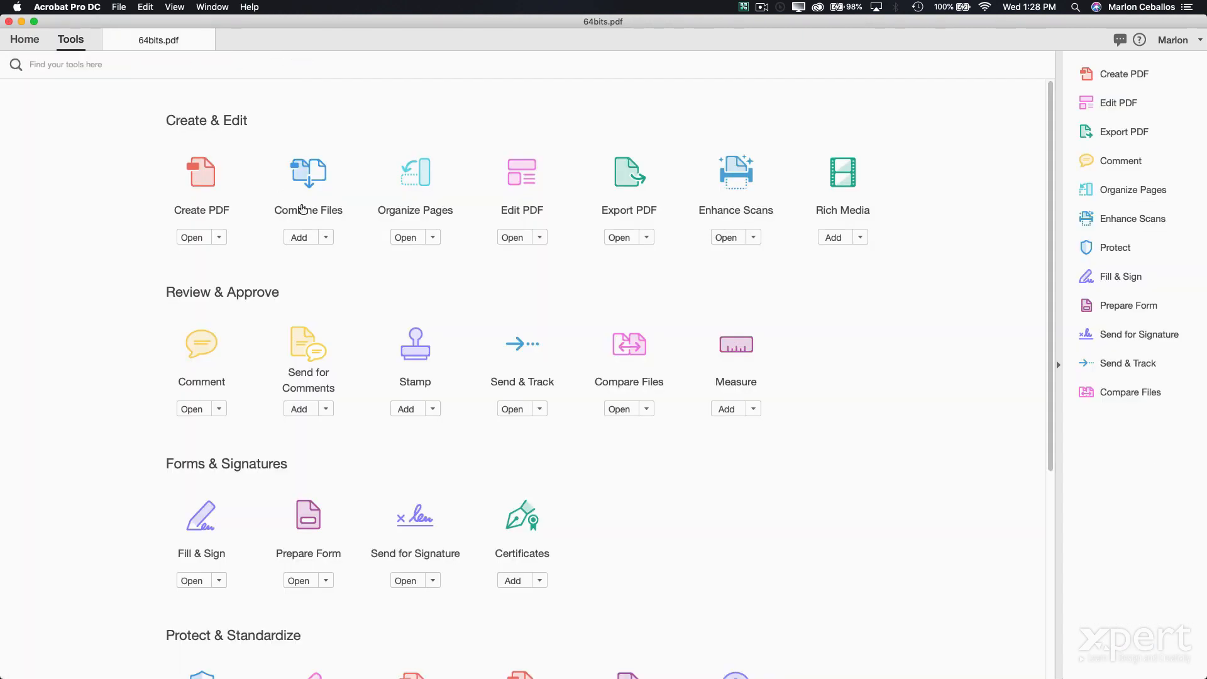
scroll(302, 209, "down", 5)
scroll(303, 209, "up", 5)
left_click(207, 40)
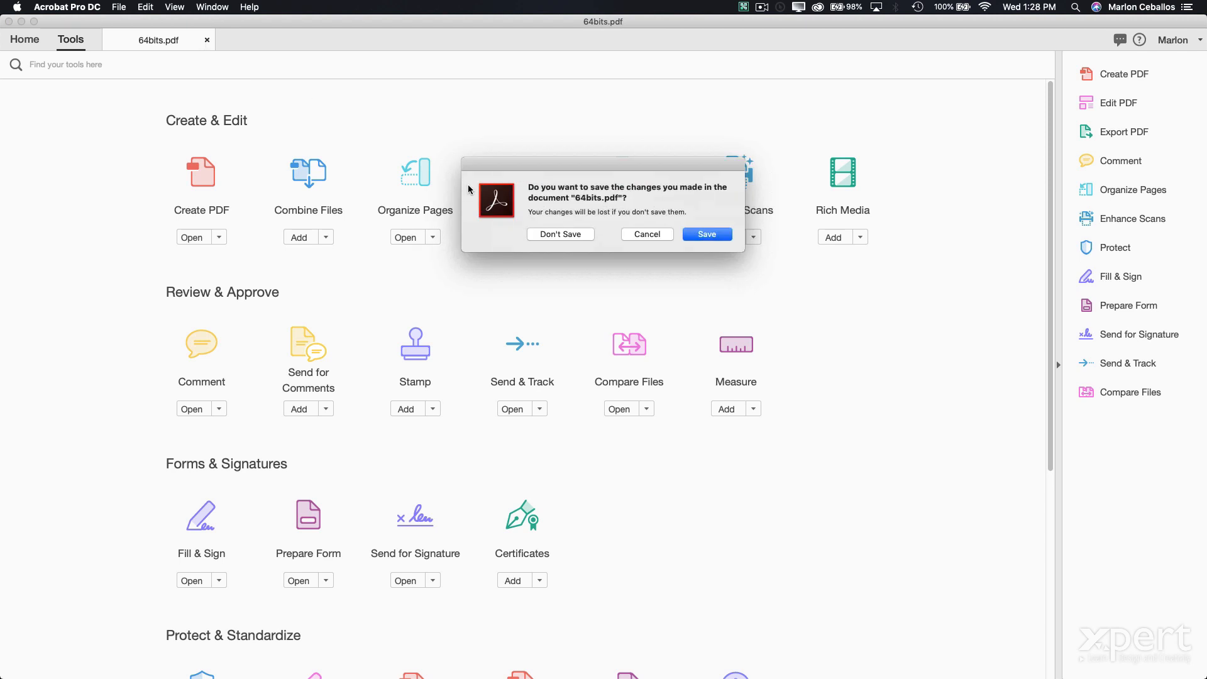
- Discard 64bits.pdf unsaved, launch Acrobat Distiller from Spotlight with 'dis', then quit it
left_click(557, 234)
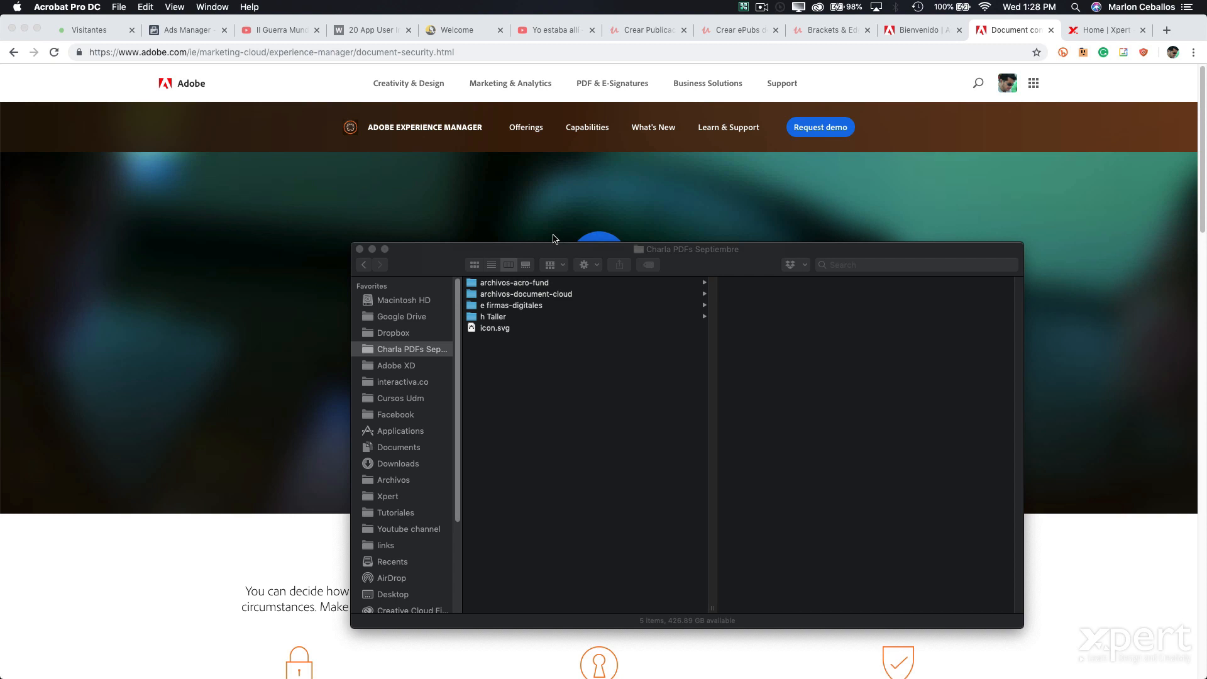
key("super+space")
type("dis")
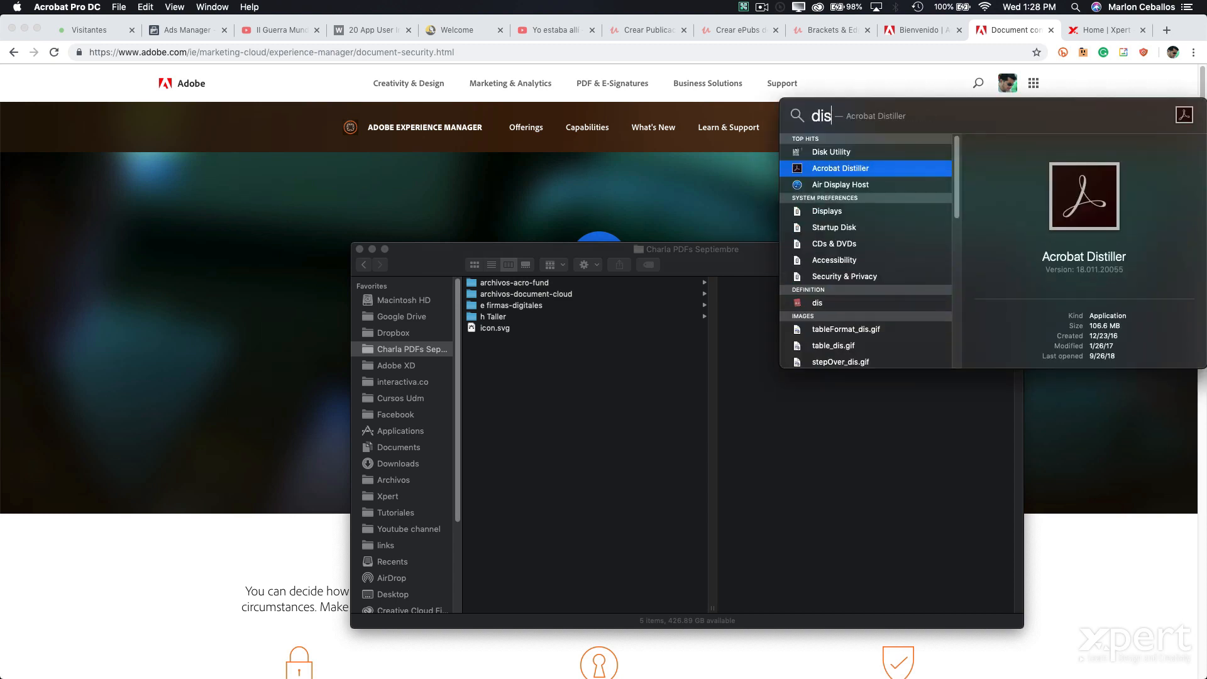
key("Return")
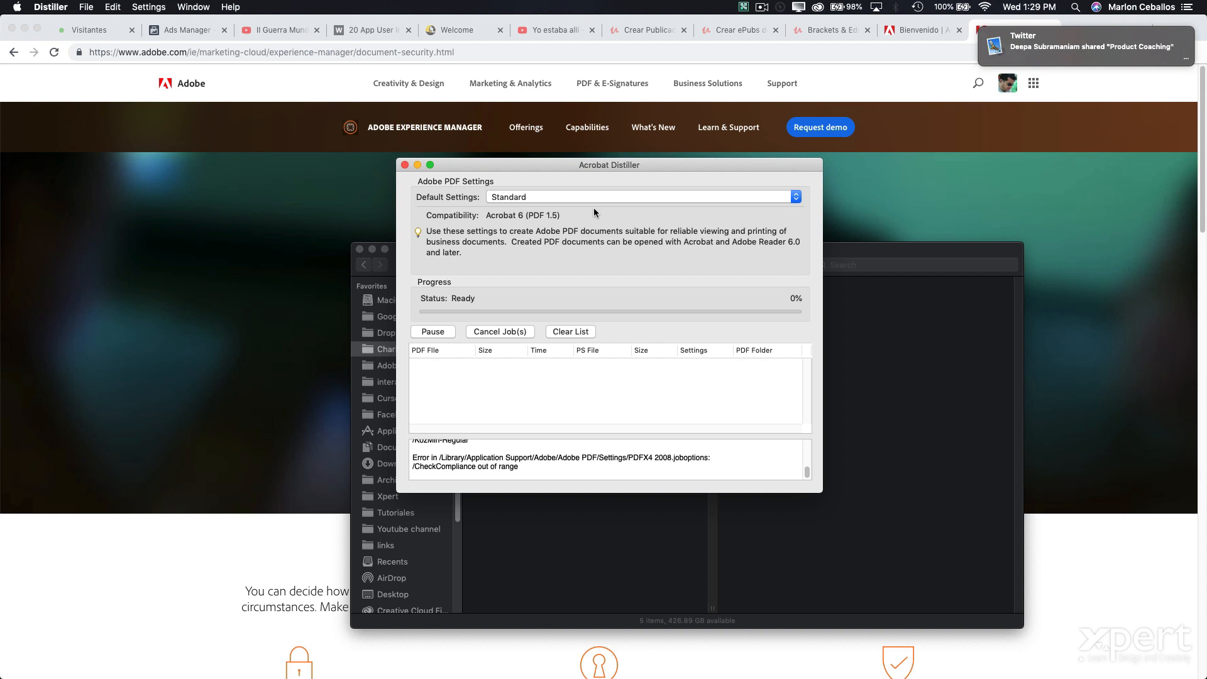
key("super+q")
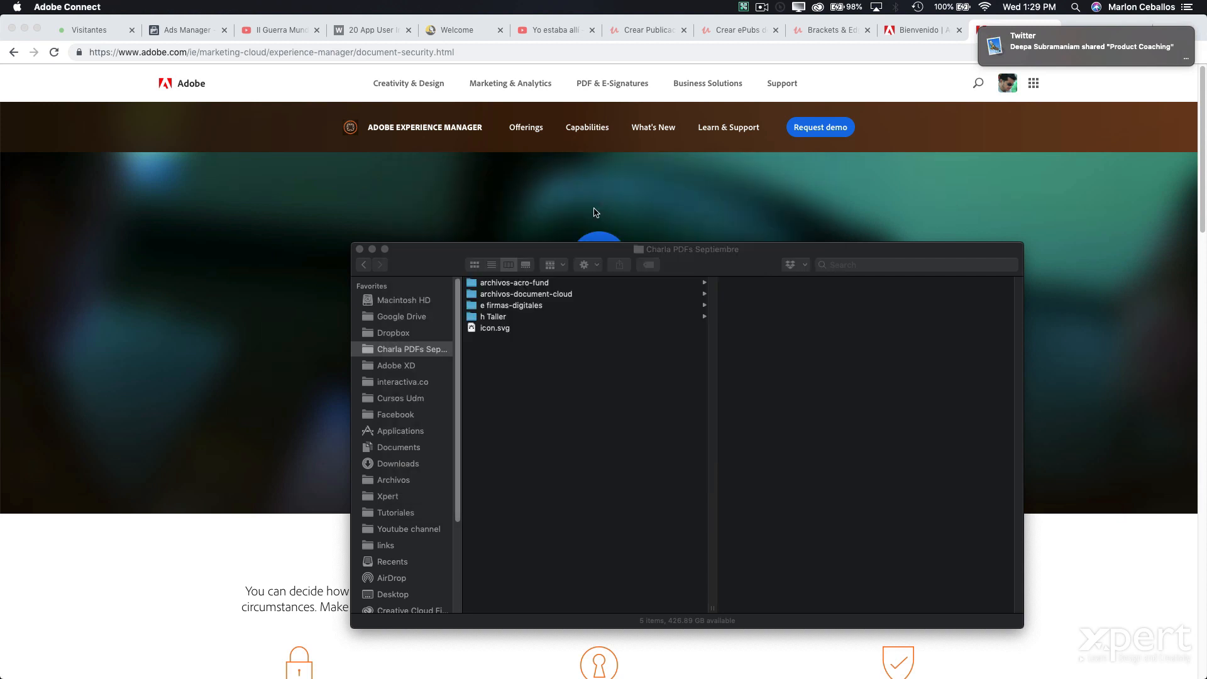
- In Finder, browse archivos-acro-fund > 05 Creacion and open flash.docx in Word
left_click(564, 286)
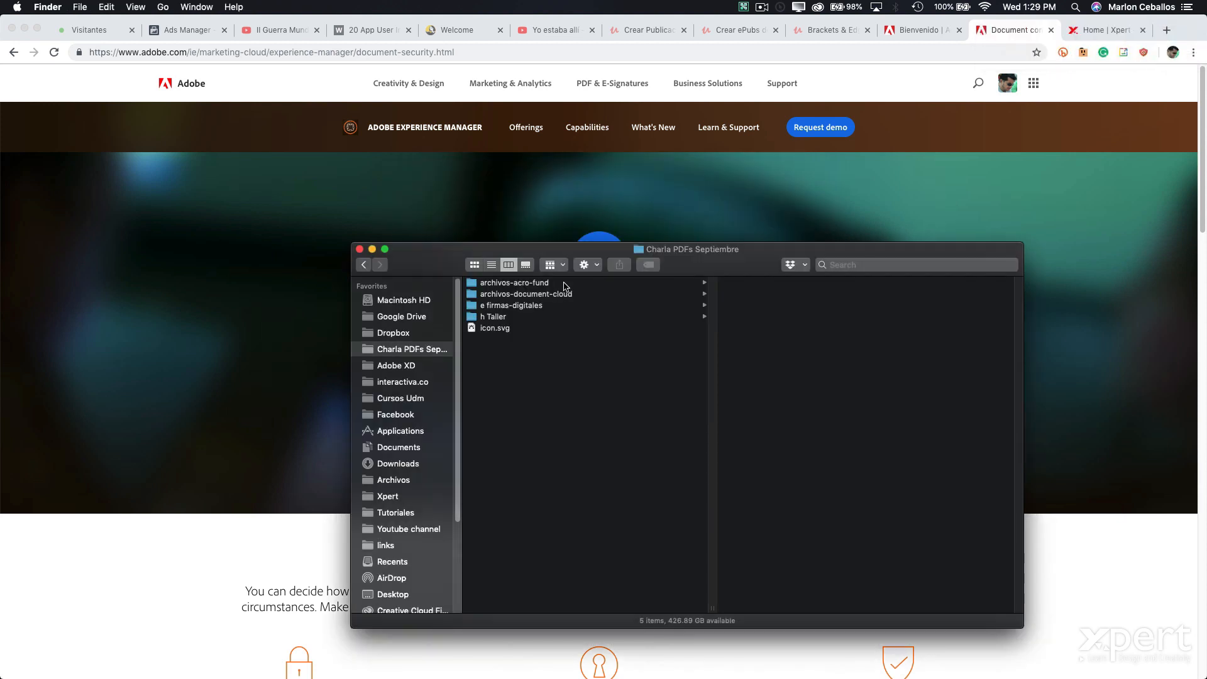
left_click(565, 286)
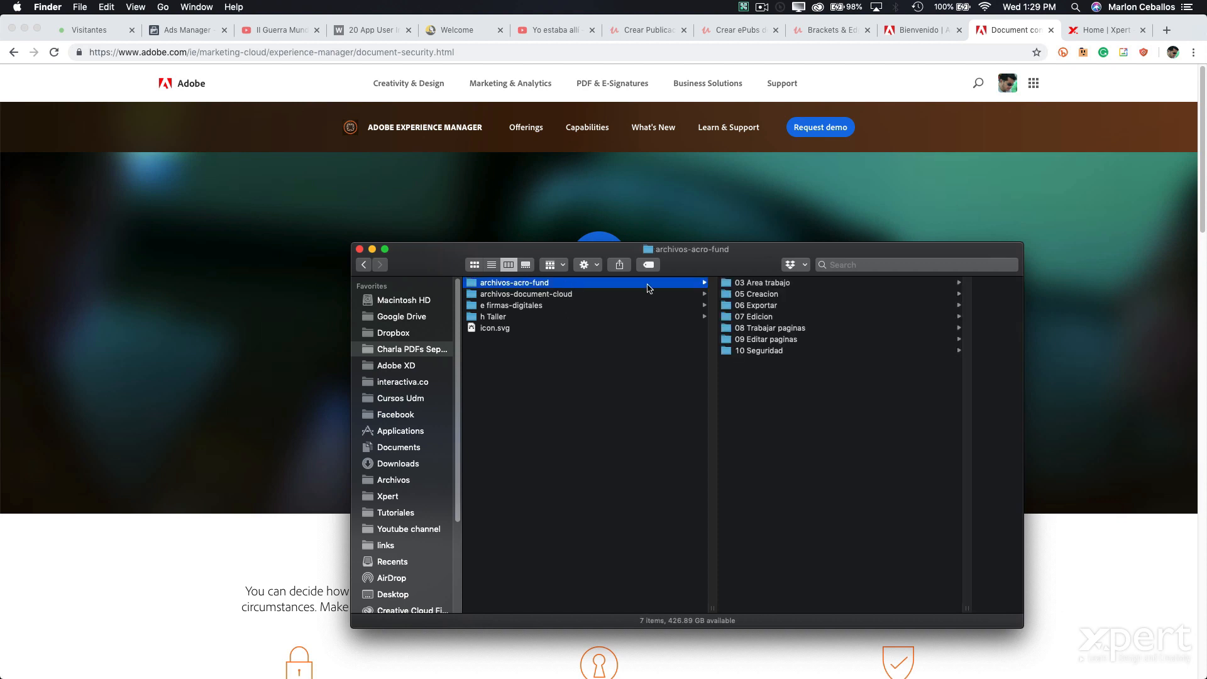
left_click(777, 307)
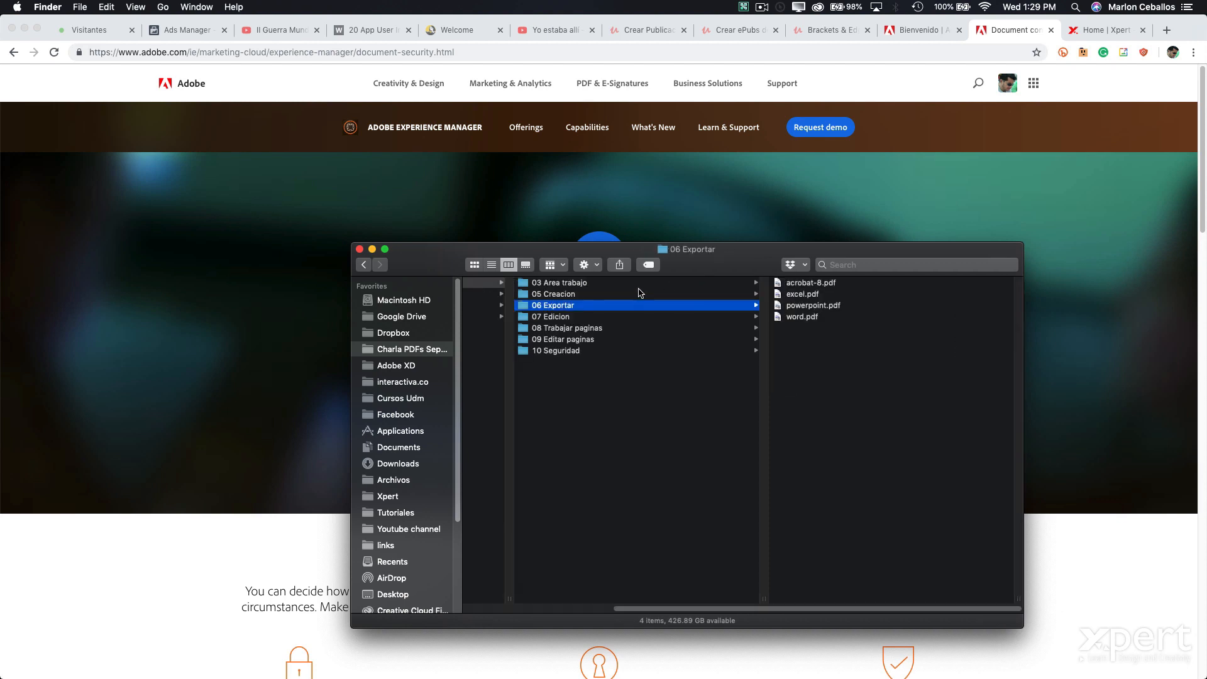
left_click(623, 295)
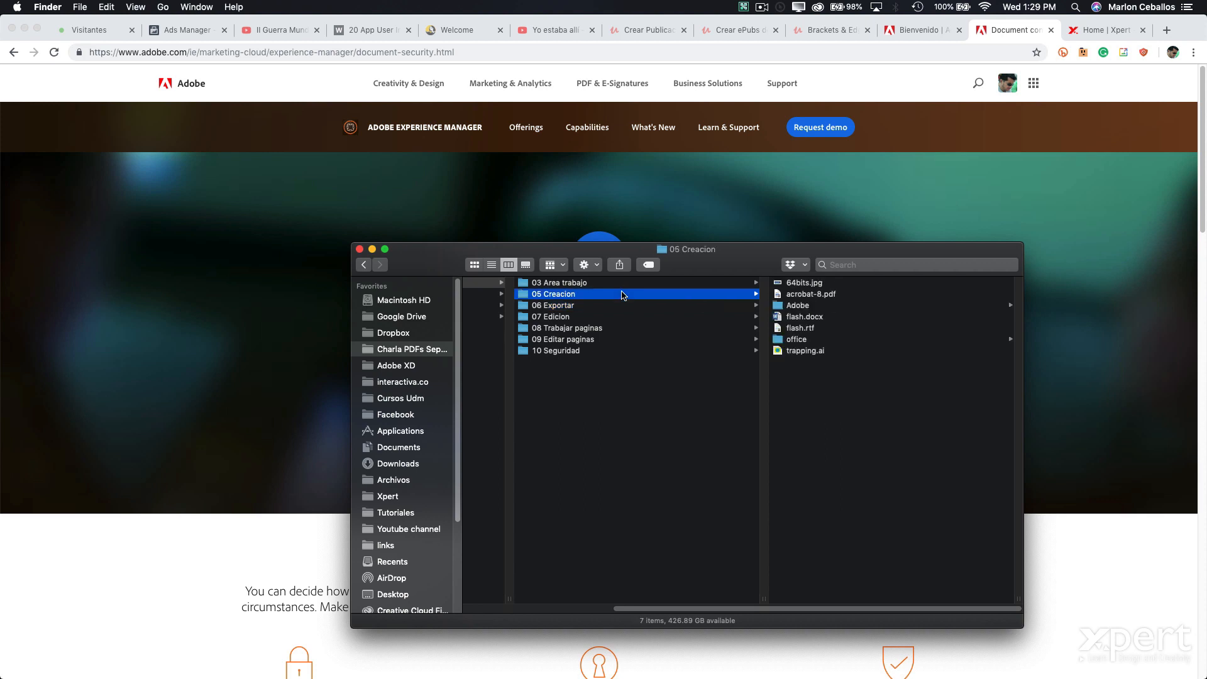
left_click(829, 318)
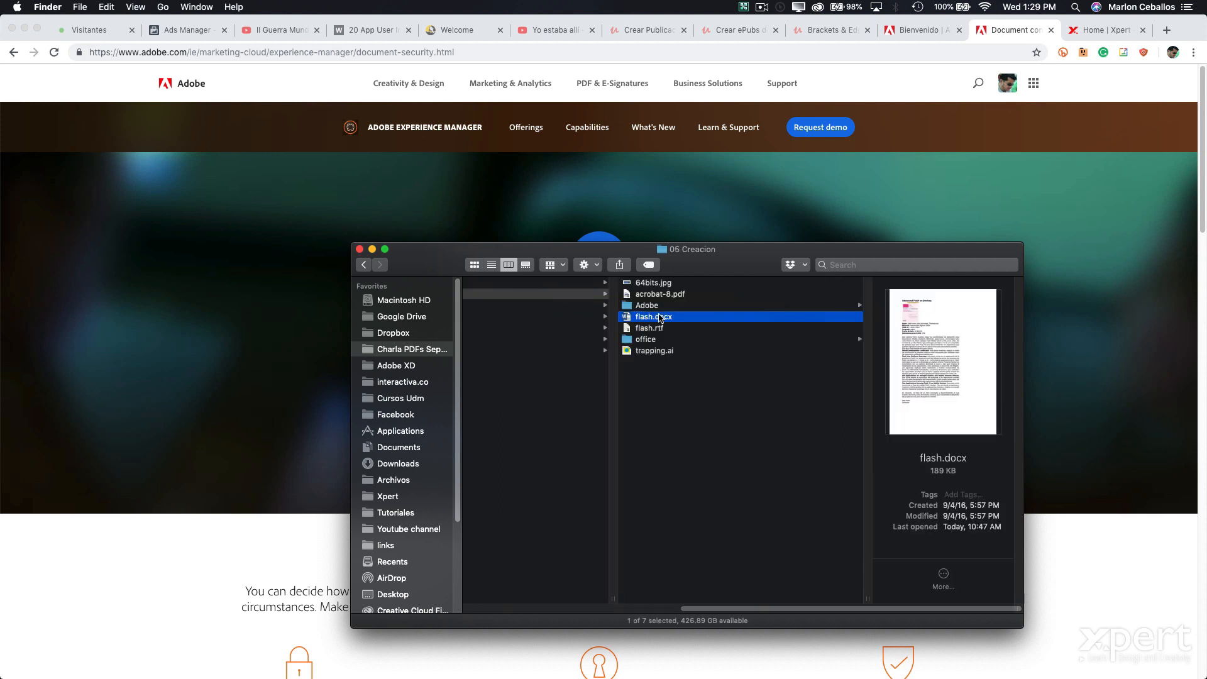
double_click(627, 318)
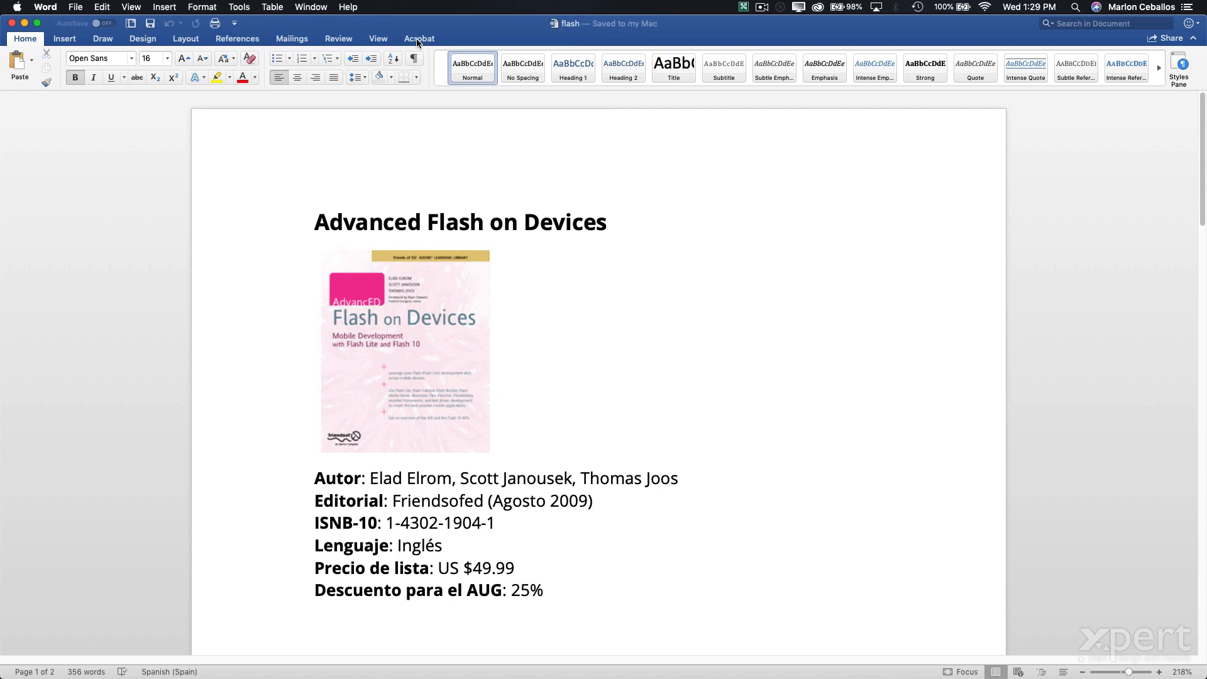
left_click(419, 39)
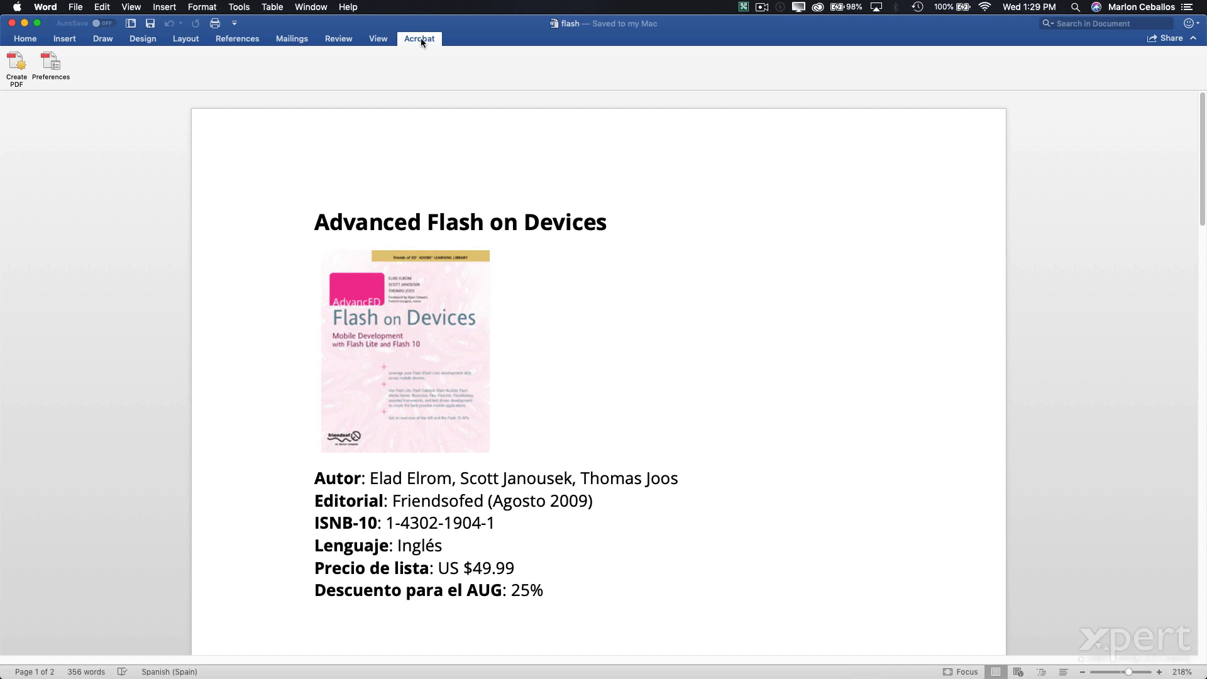
left_click(10, 68)
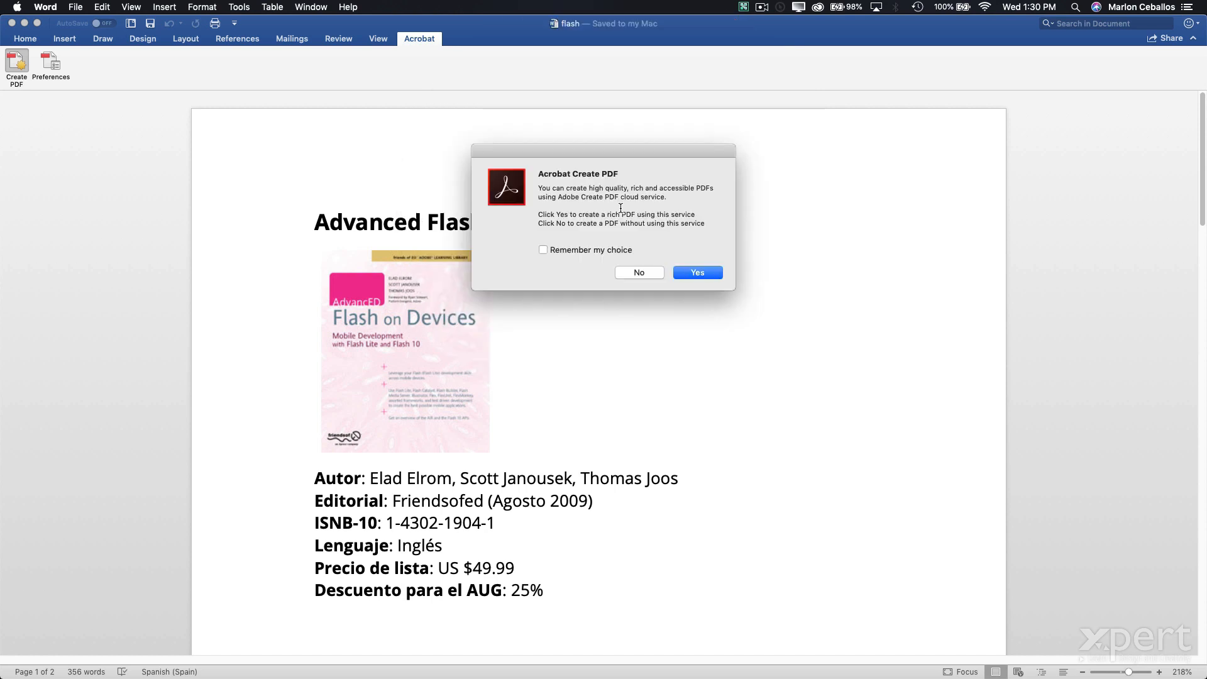
left_click(637, 273)
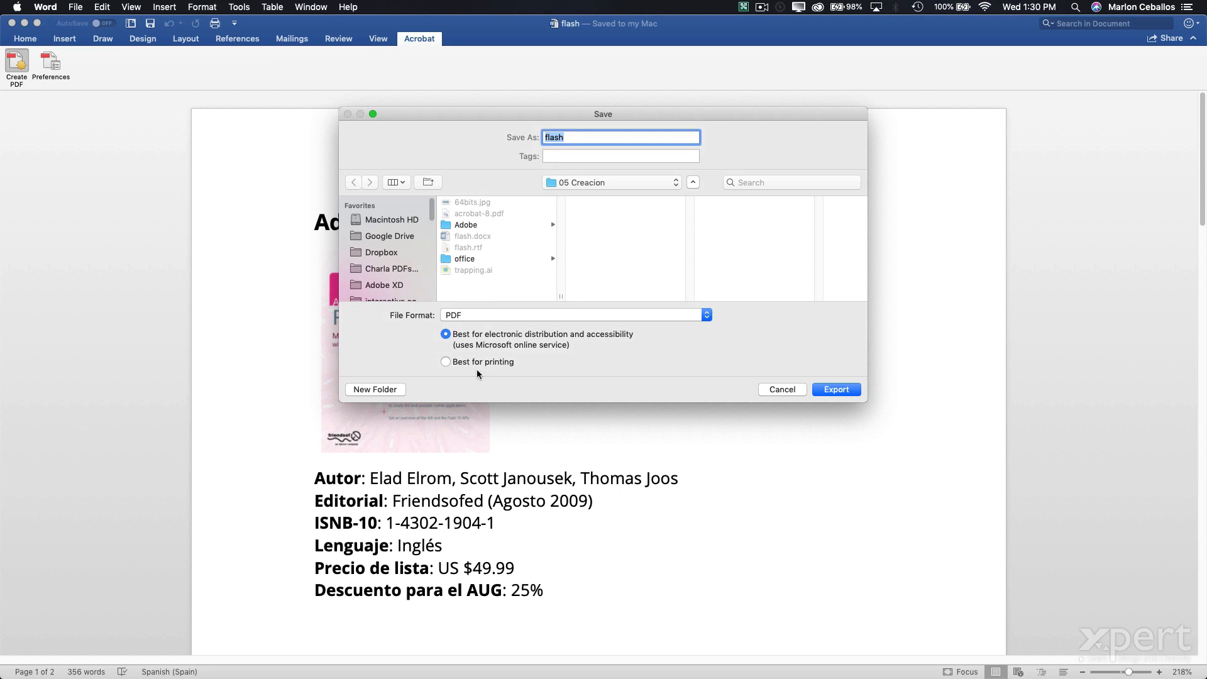
left_click(782, 389)
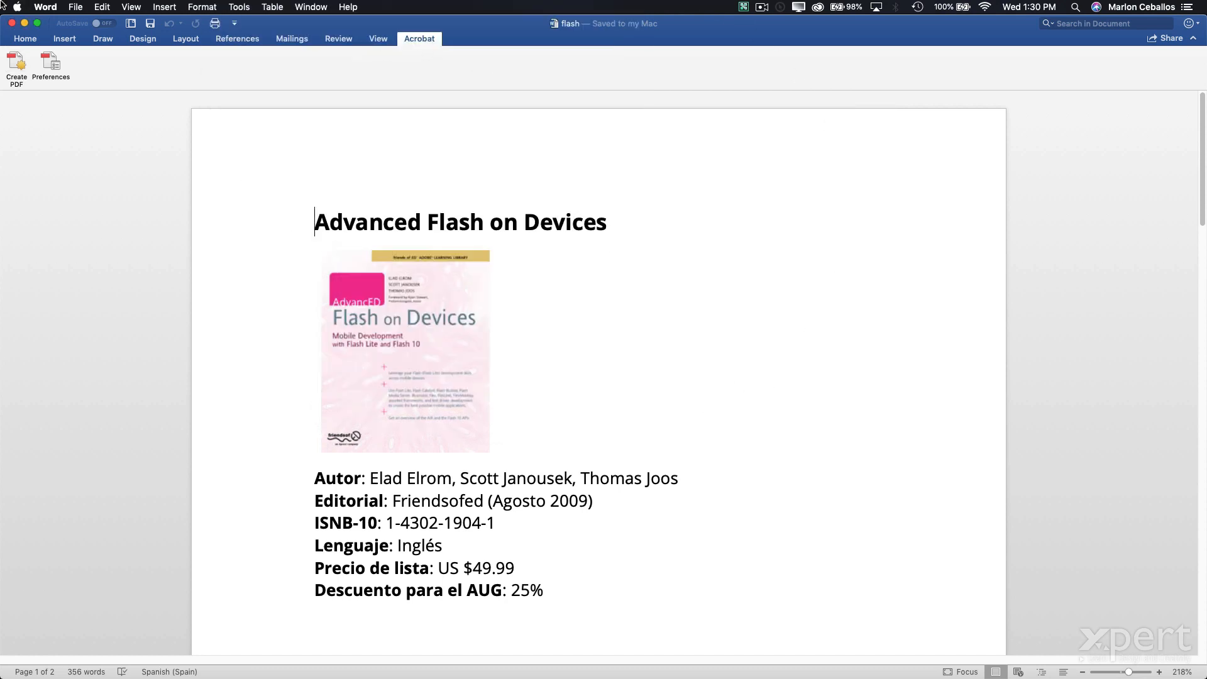
- Check the Save As file format list, cancel without saving, and leave Word
left_click(76, 7)
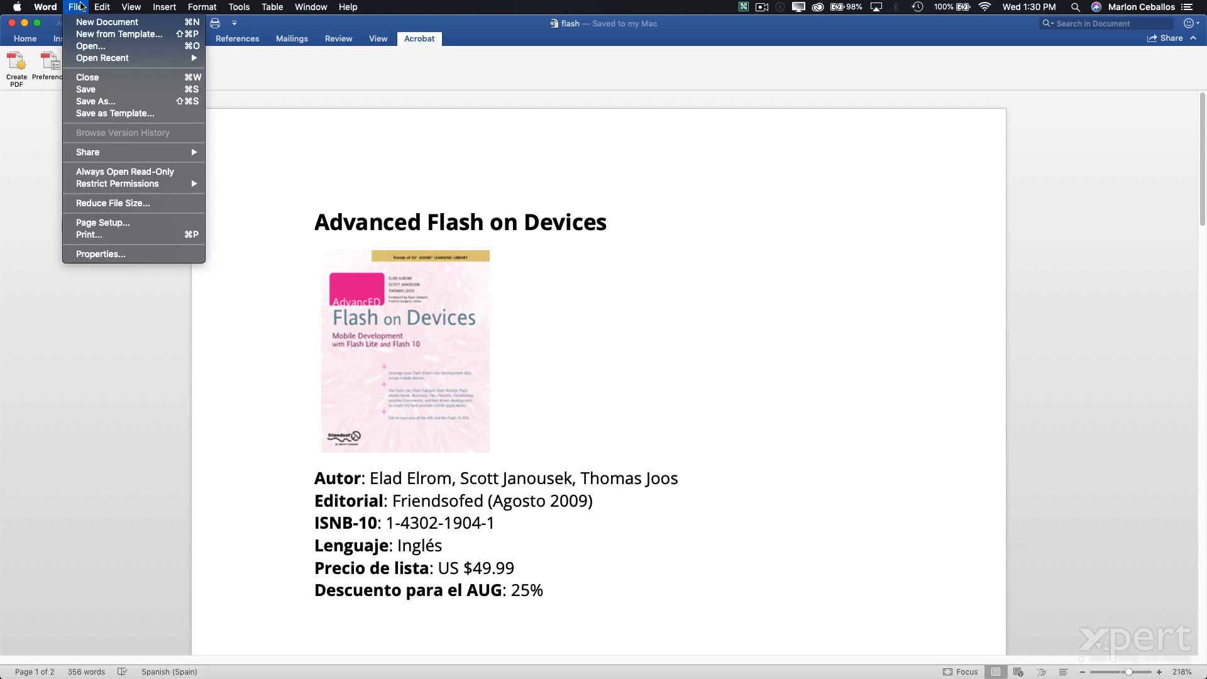
left_click(86, 103)
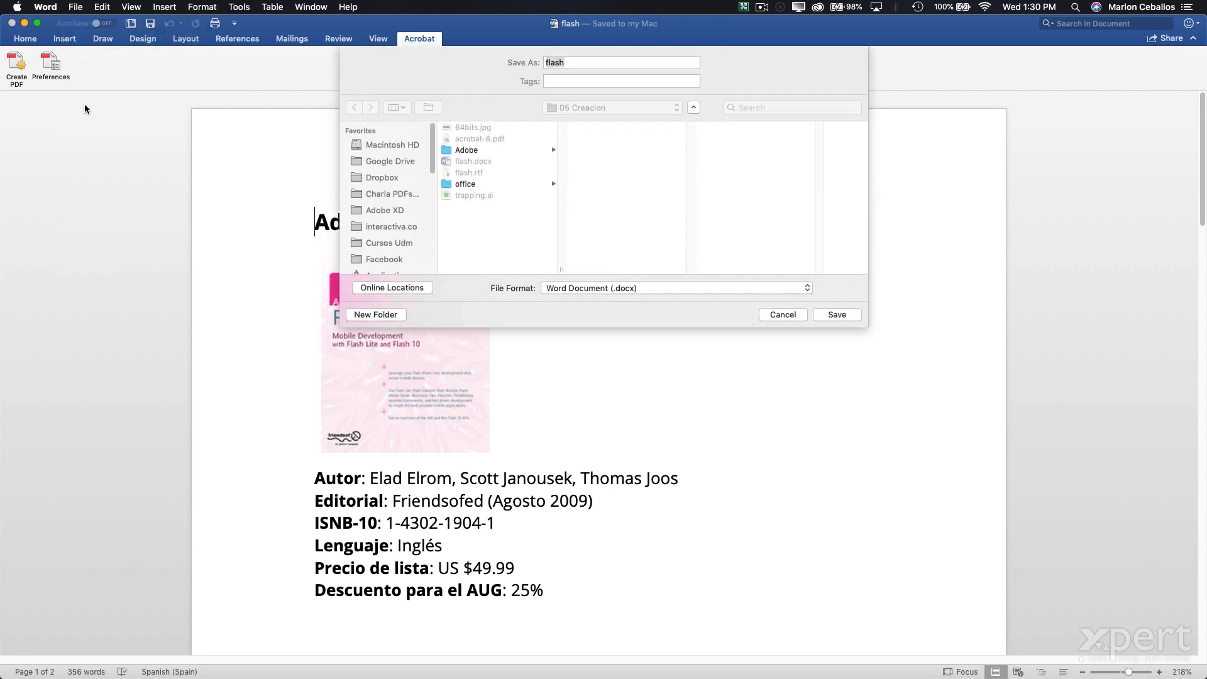
left_click(583, 289)
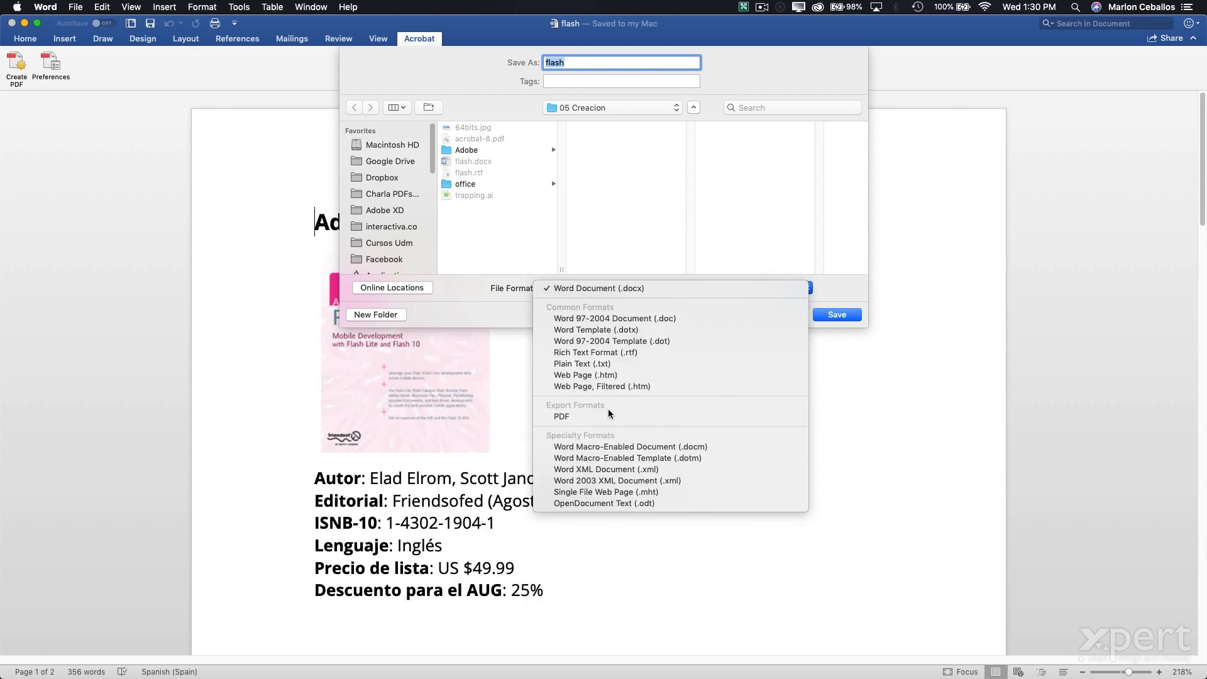
key("Escape")
key("Escape")
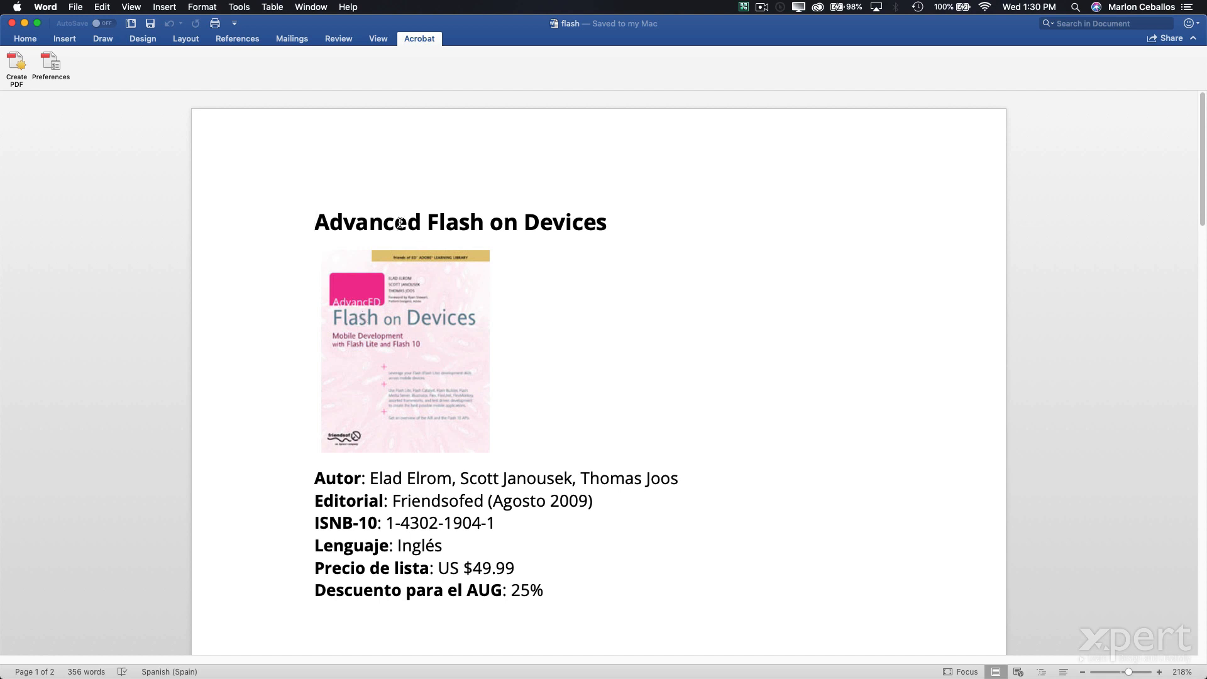
key("super+h")
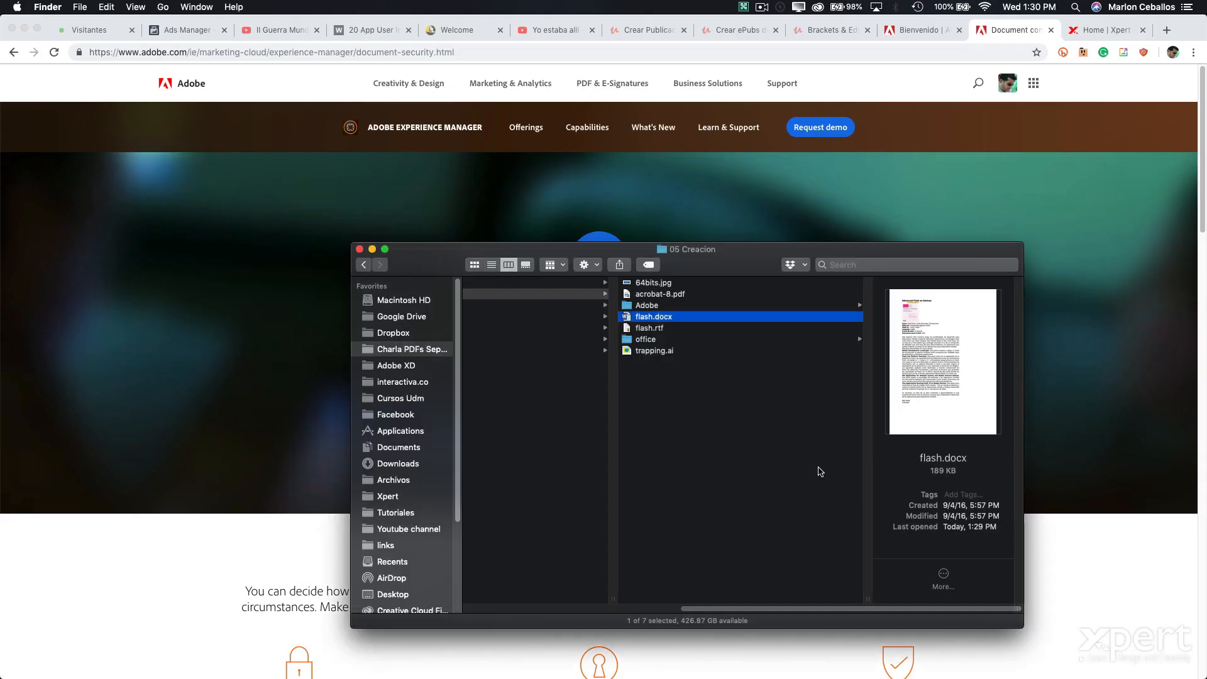
- Browse office > Adobe in Finder and open novedades.indd in InDesign
left_click(653, 339)
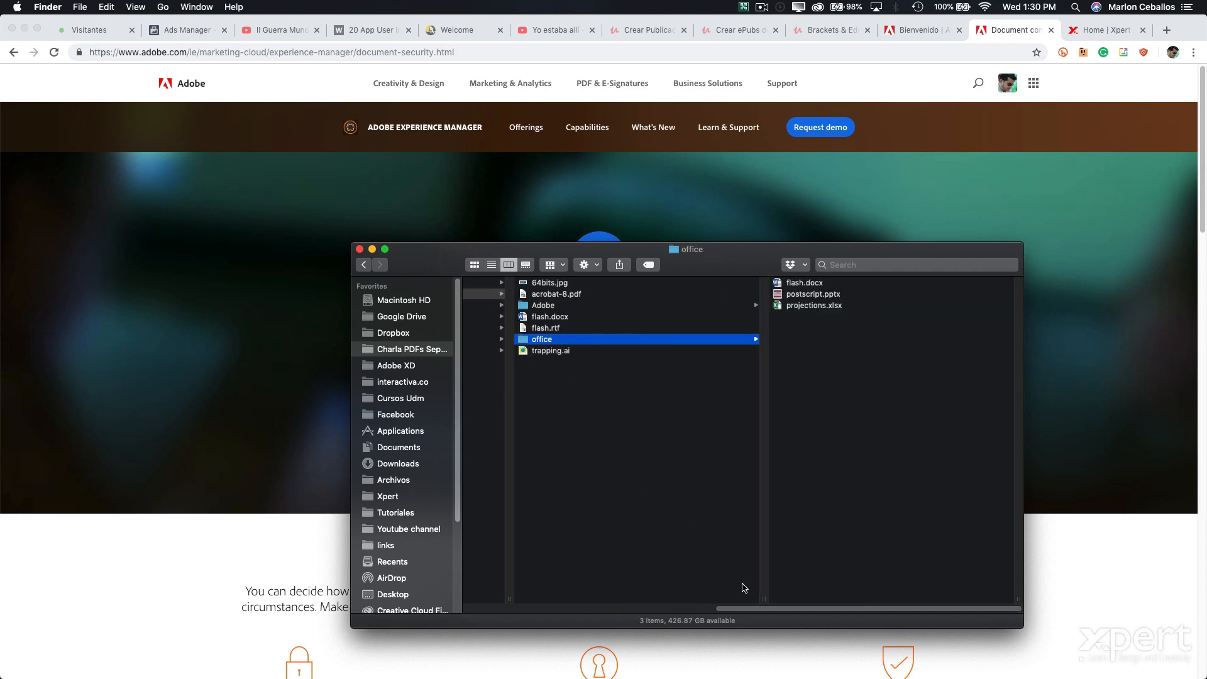
left_click(544, 307)
left_click(820, 296)
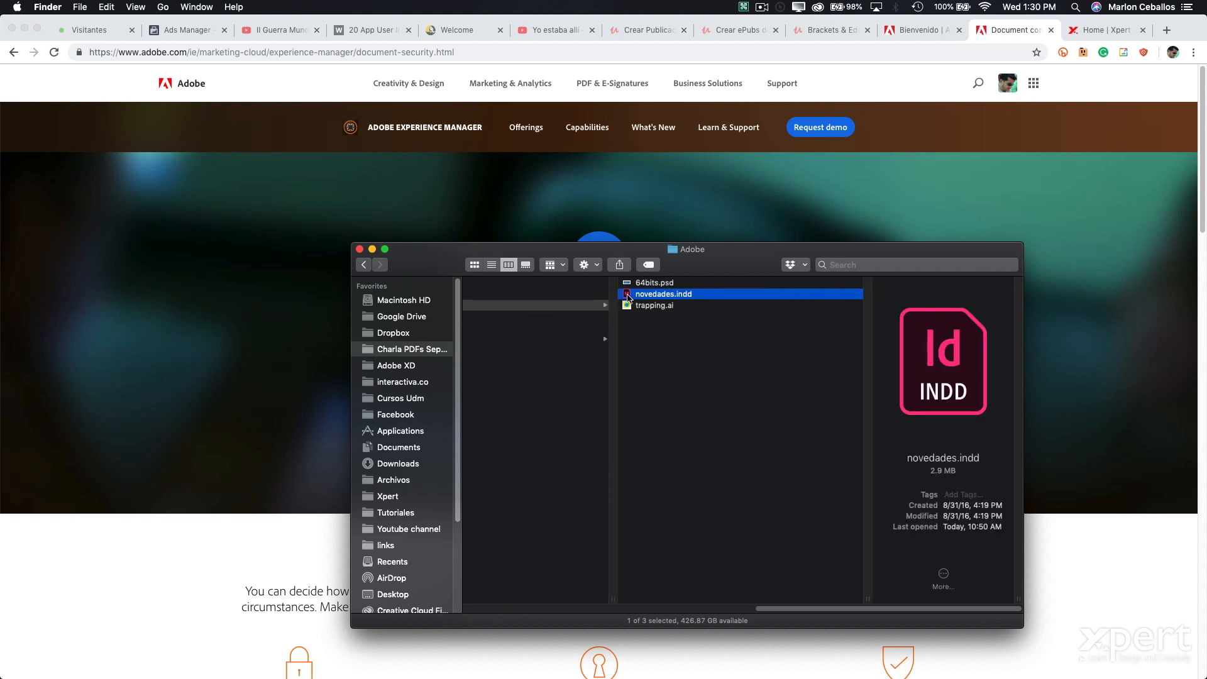
double_click(628, 296)
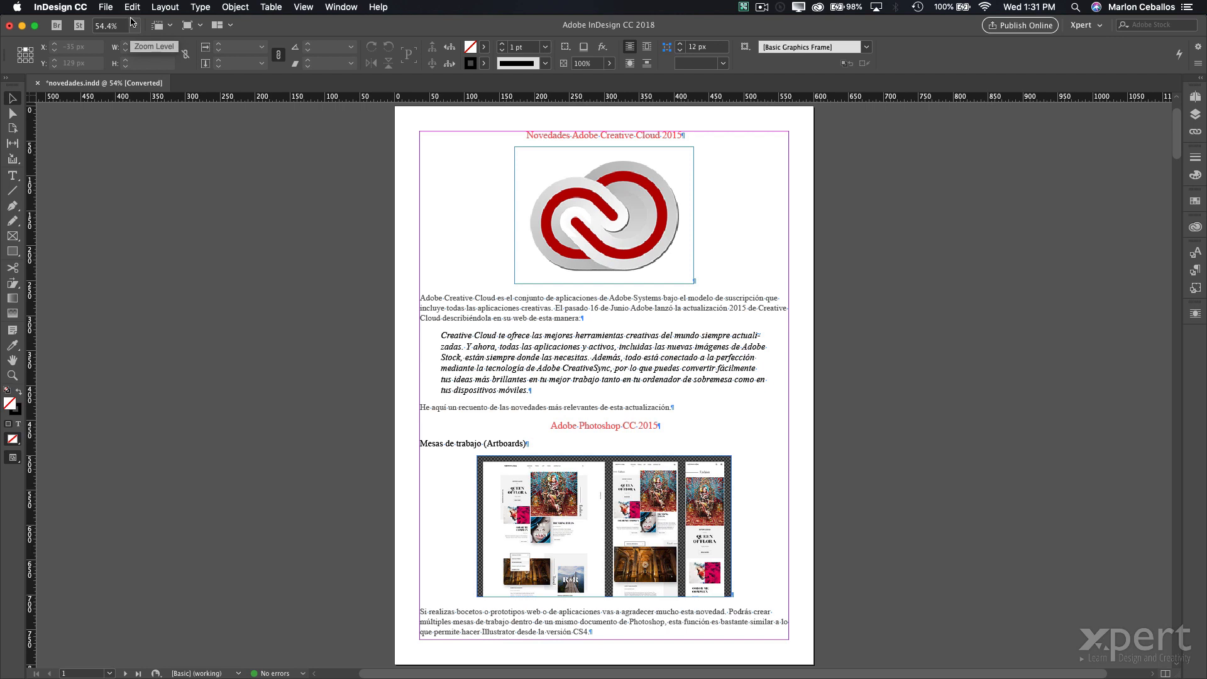
- Export novedades with Cmd+E as Adobe PDF (Print), confirming the file name and location
key("super+e")
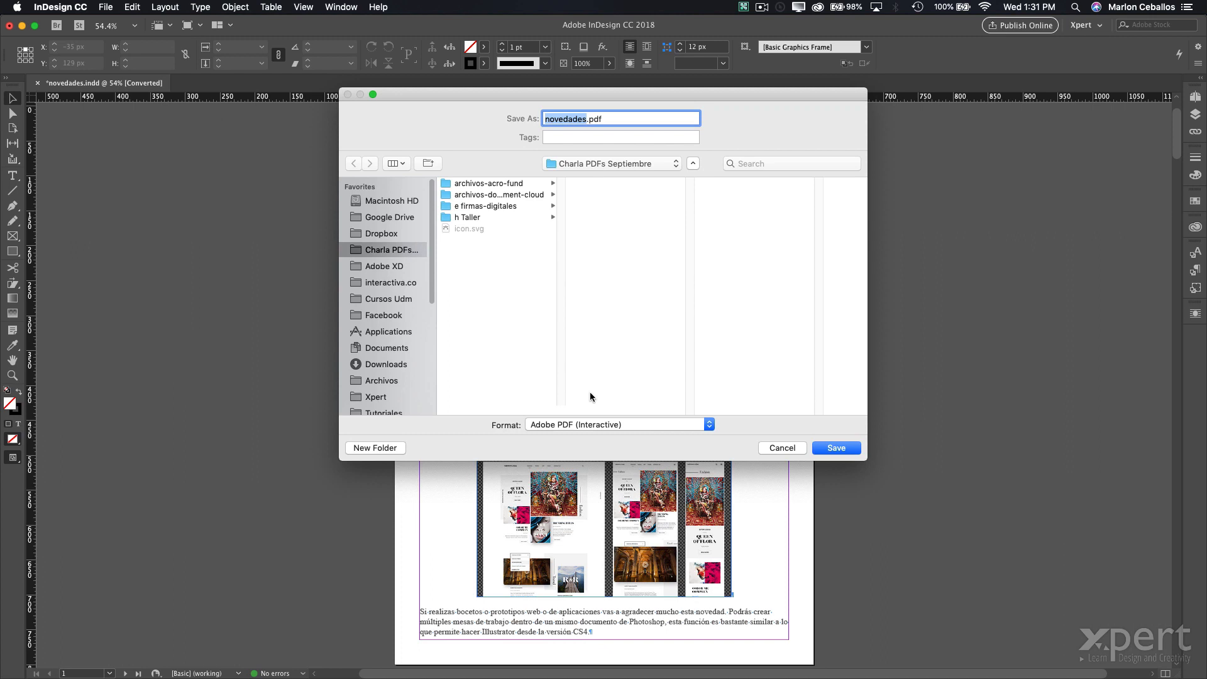
left_click(612, 428)
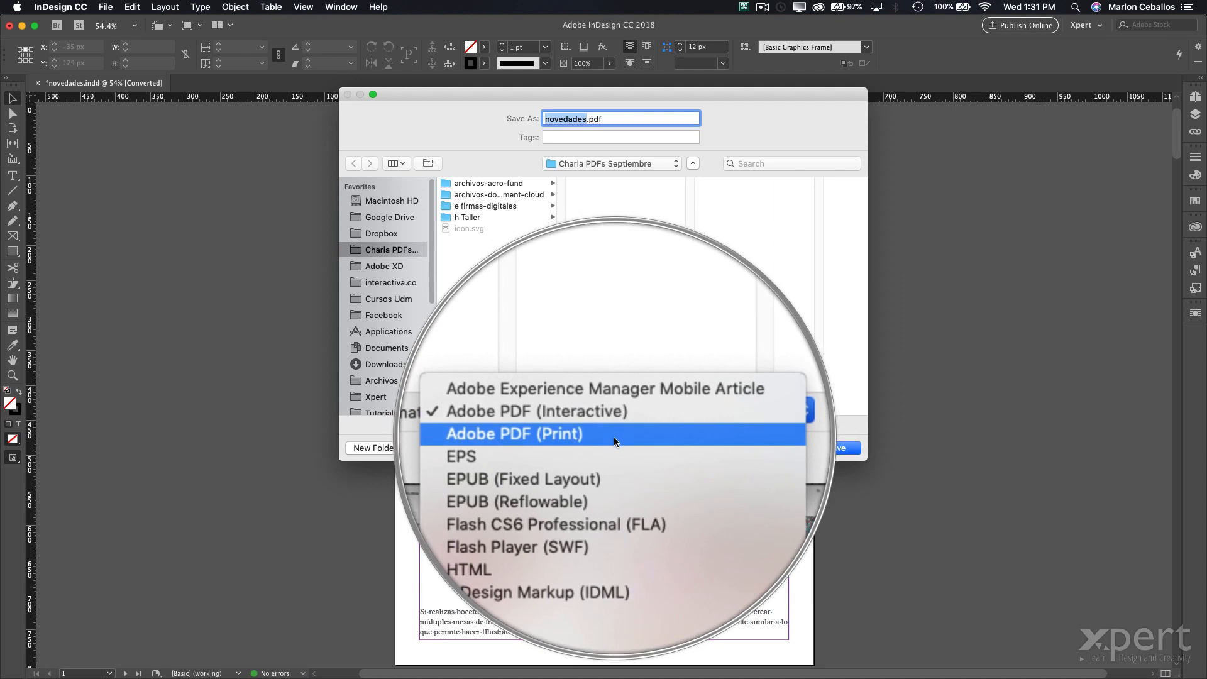
left_click(613, 437)
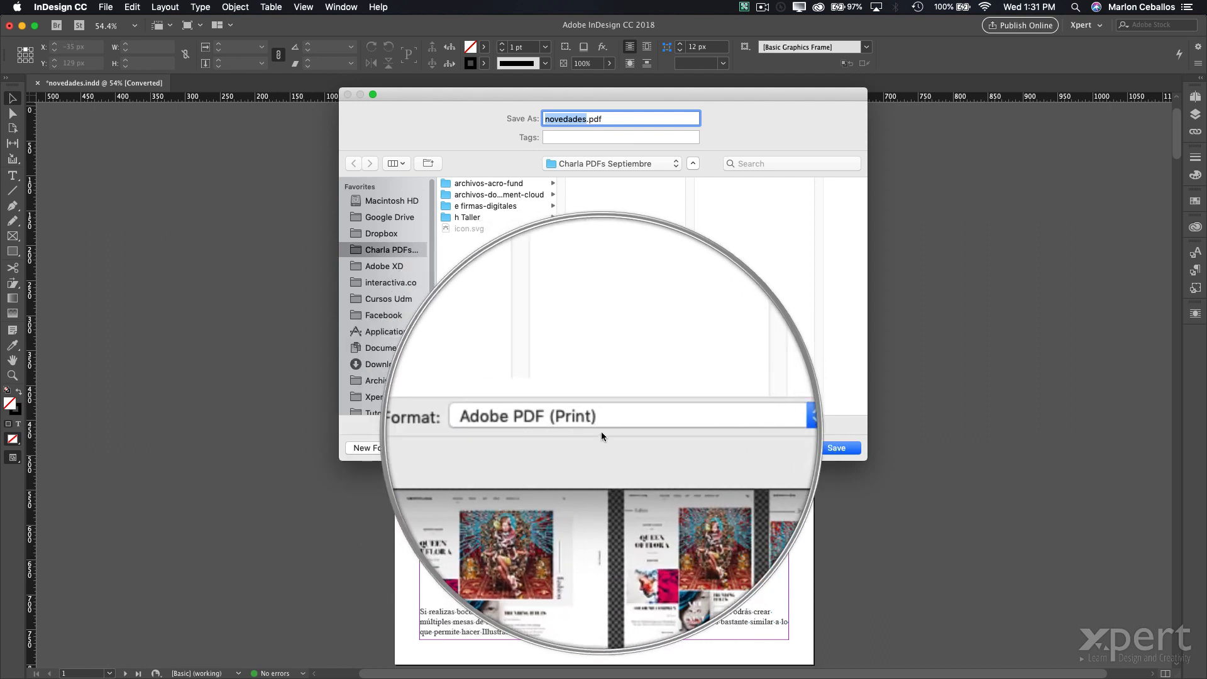
left_click(836, 448)
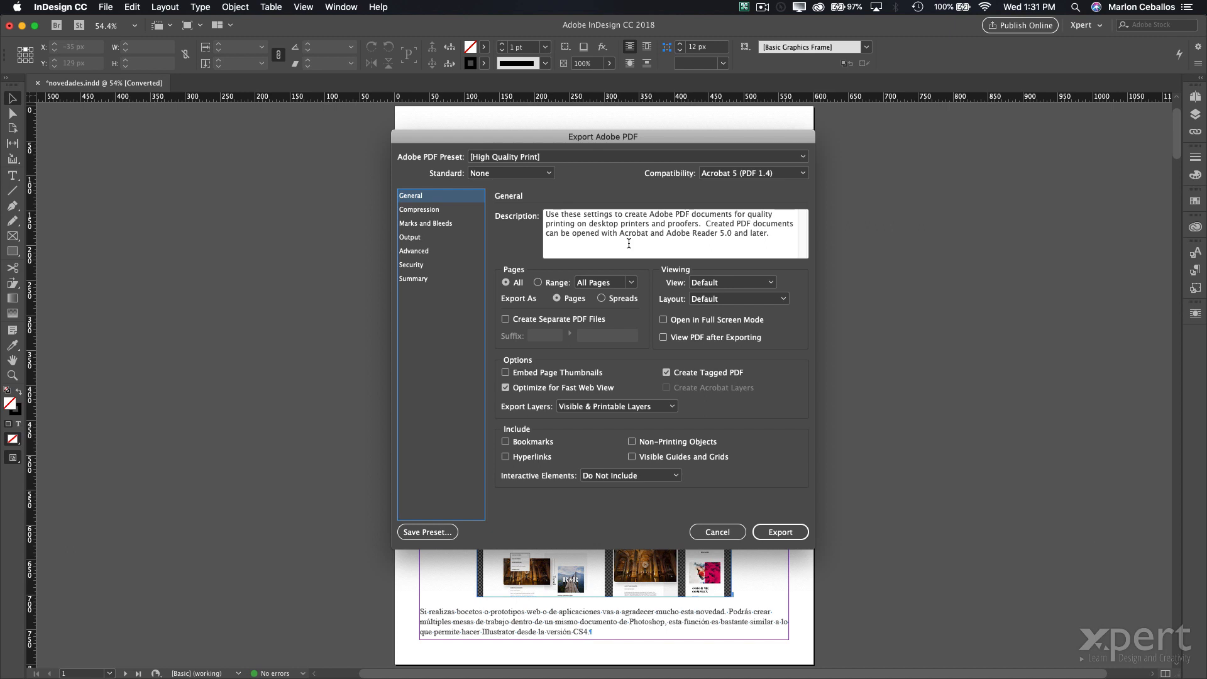
- After browsing the preset list, choose the [PDF/X-1a:2001] Adobe PDF preset
left_click(526, 160)
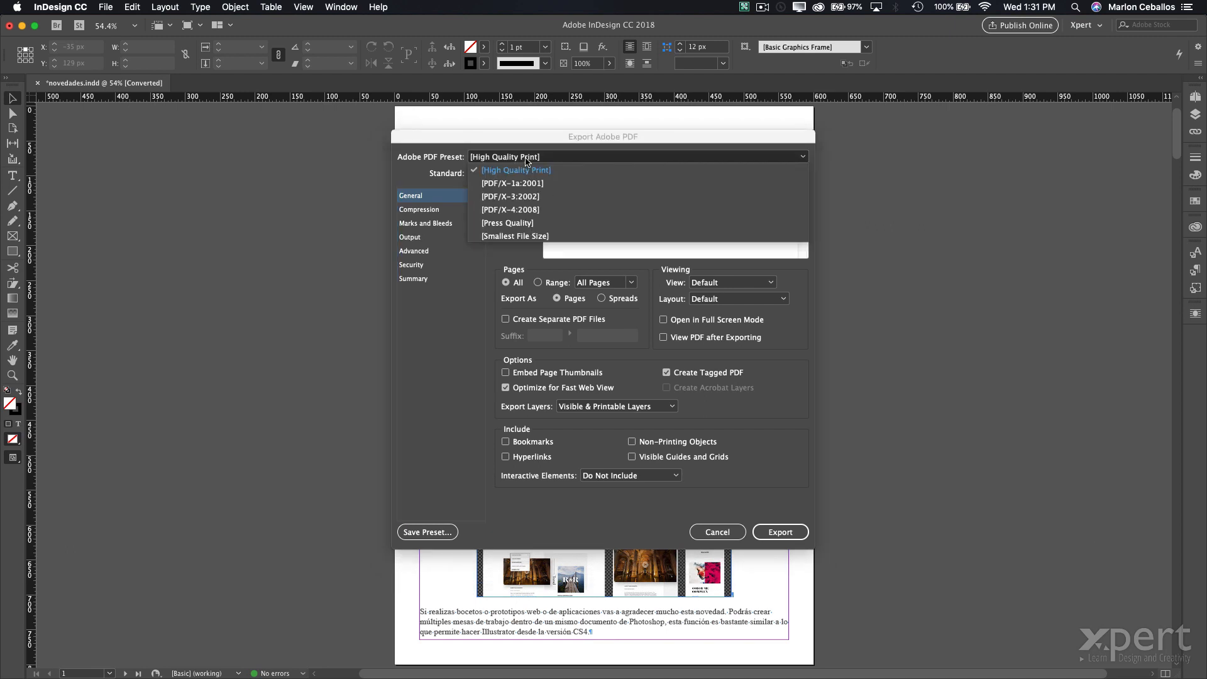
left_click(527, 162)
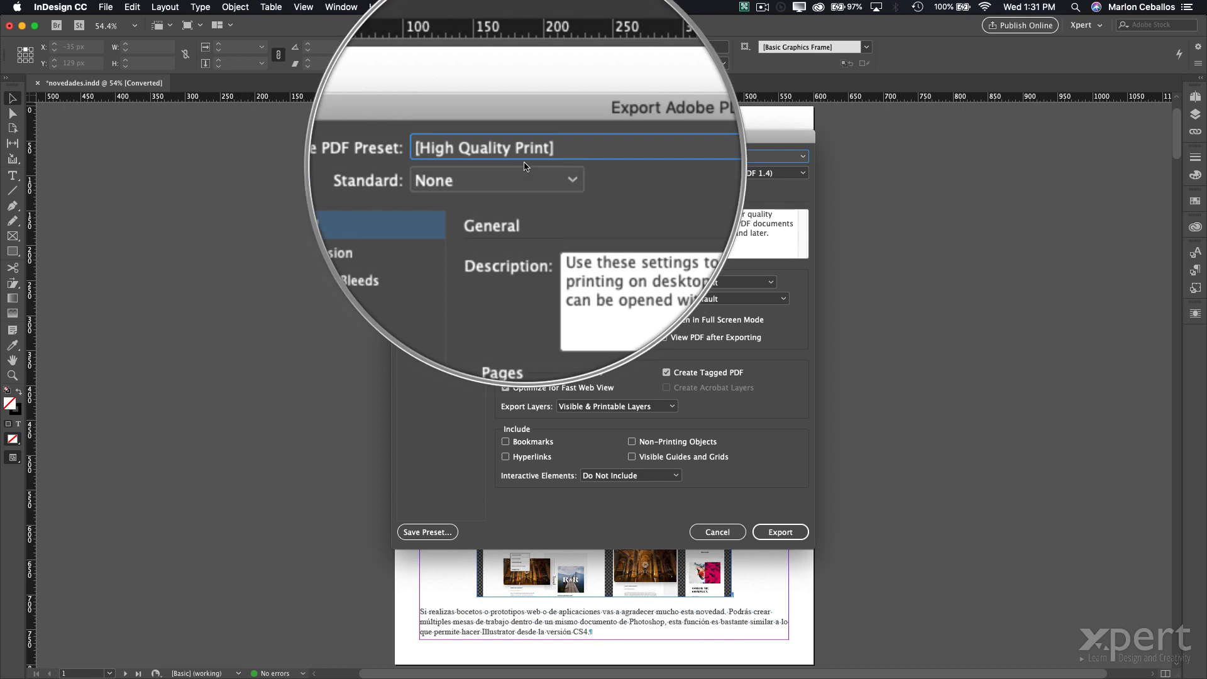
left_click(525, 162)
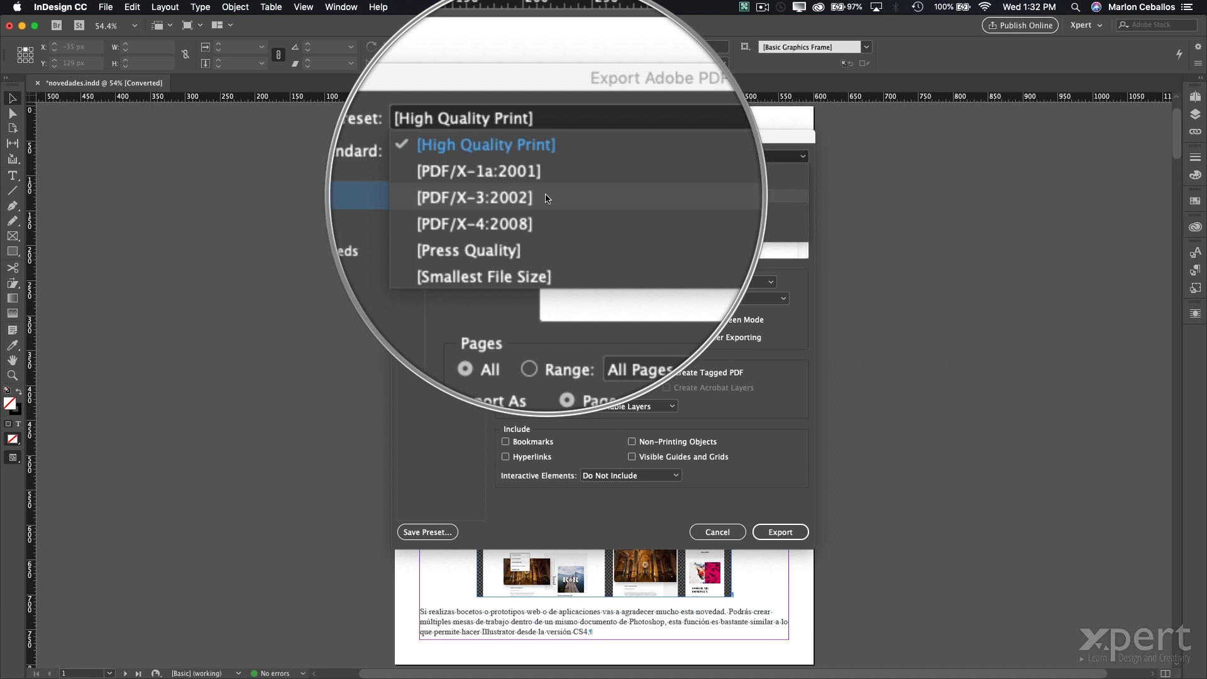
key("Escape")
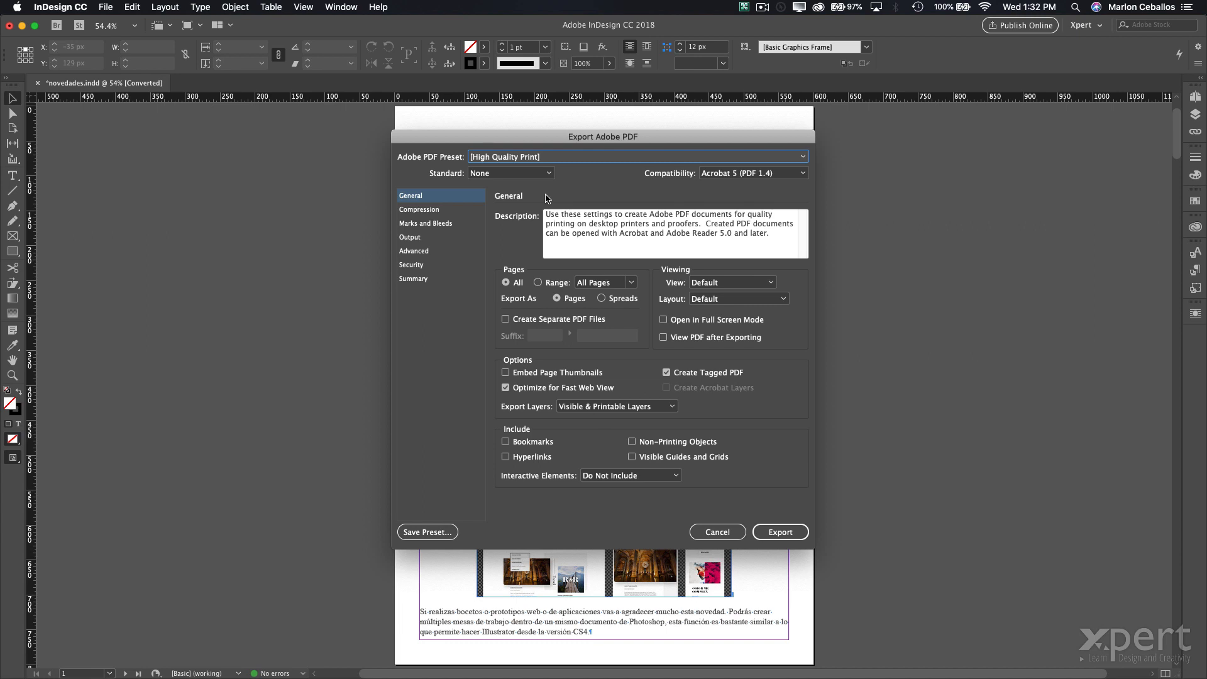
left_click(540, 160)
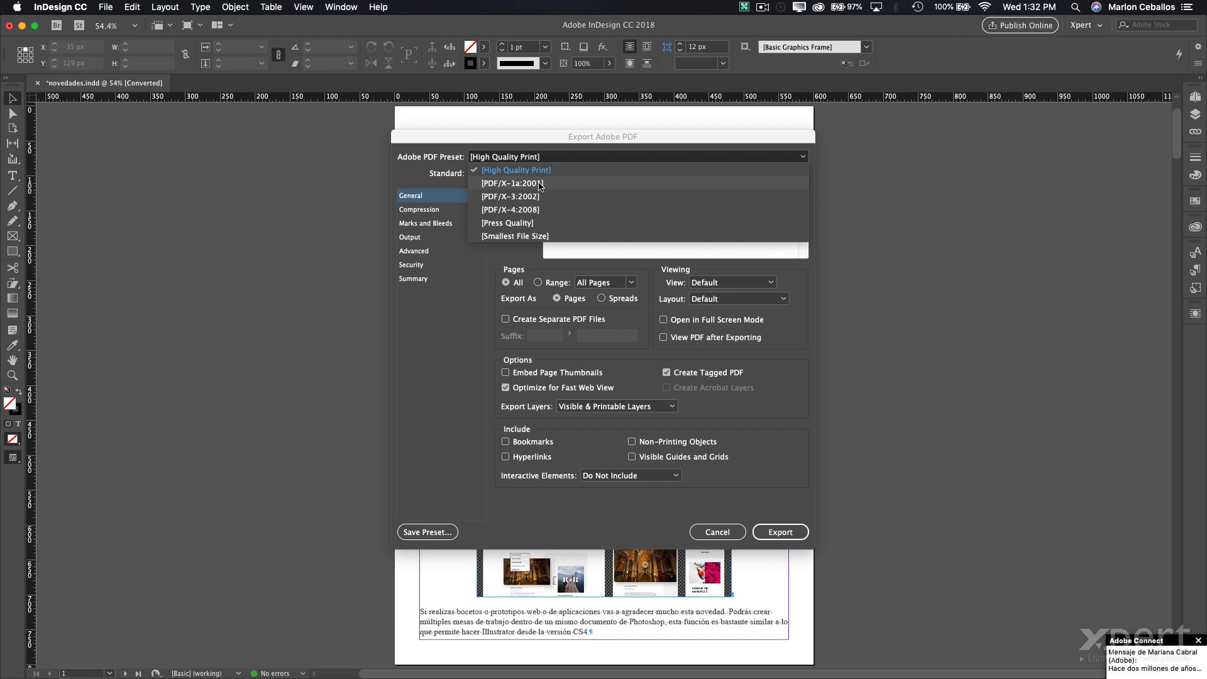
left_click(544, 187)
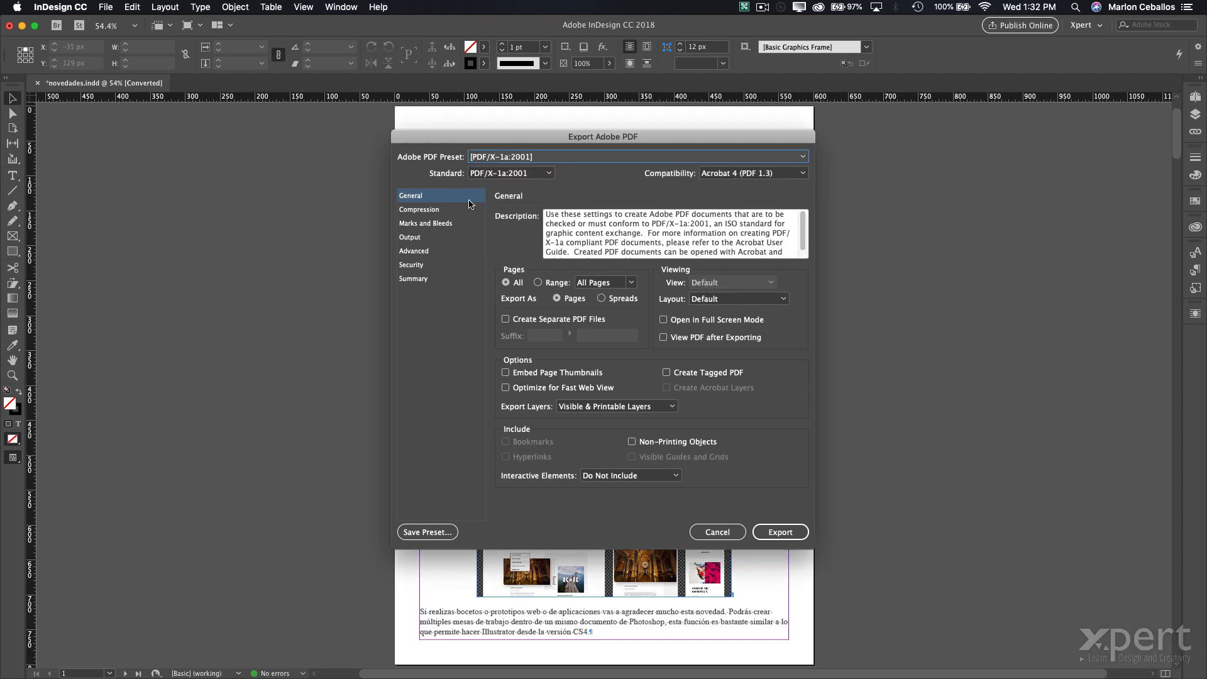
- Review the Output, Compression and Security pages of the PDF export settings
left_click(411, 238)
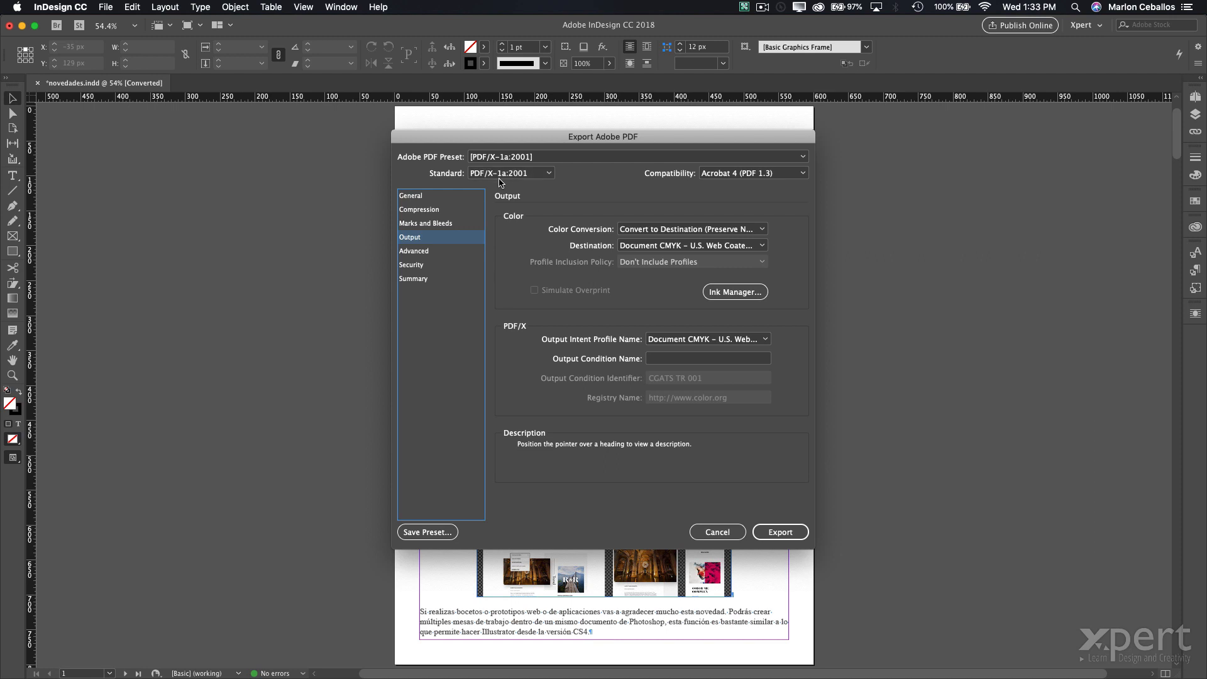
left_click(437, 211)
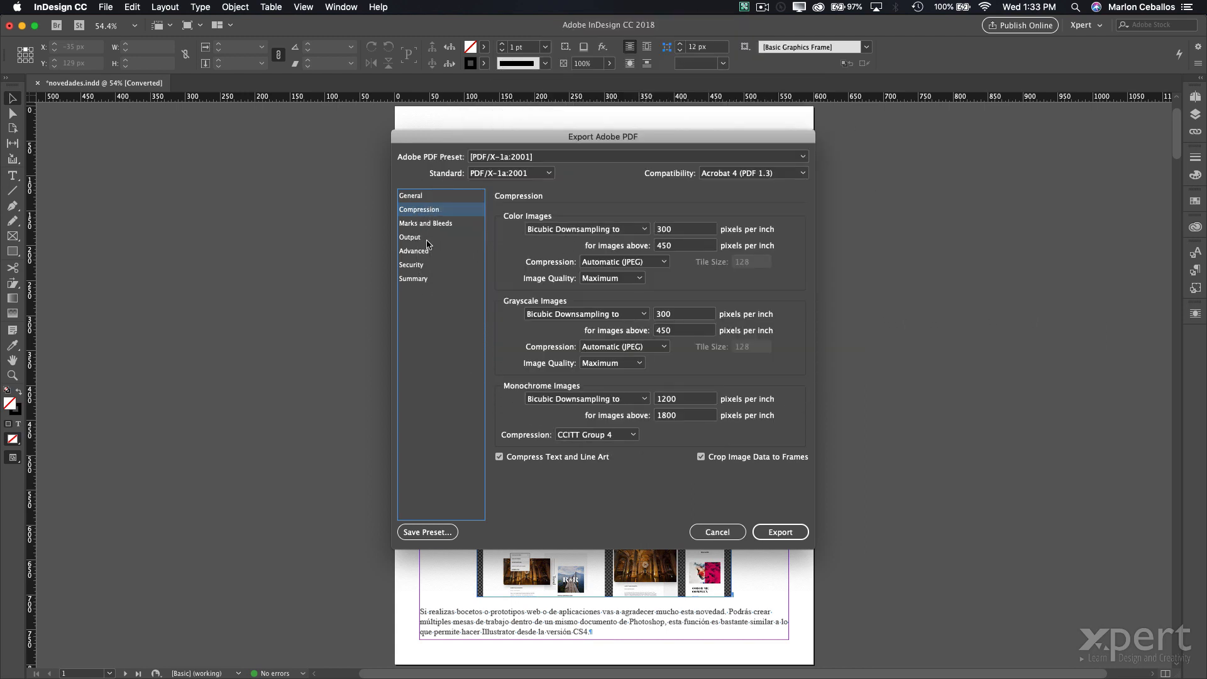
left_click(427, 264)
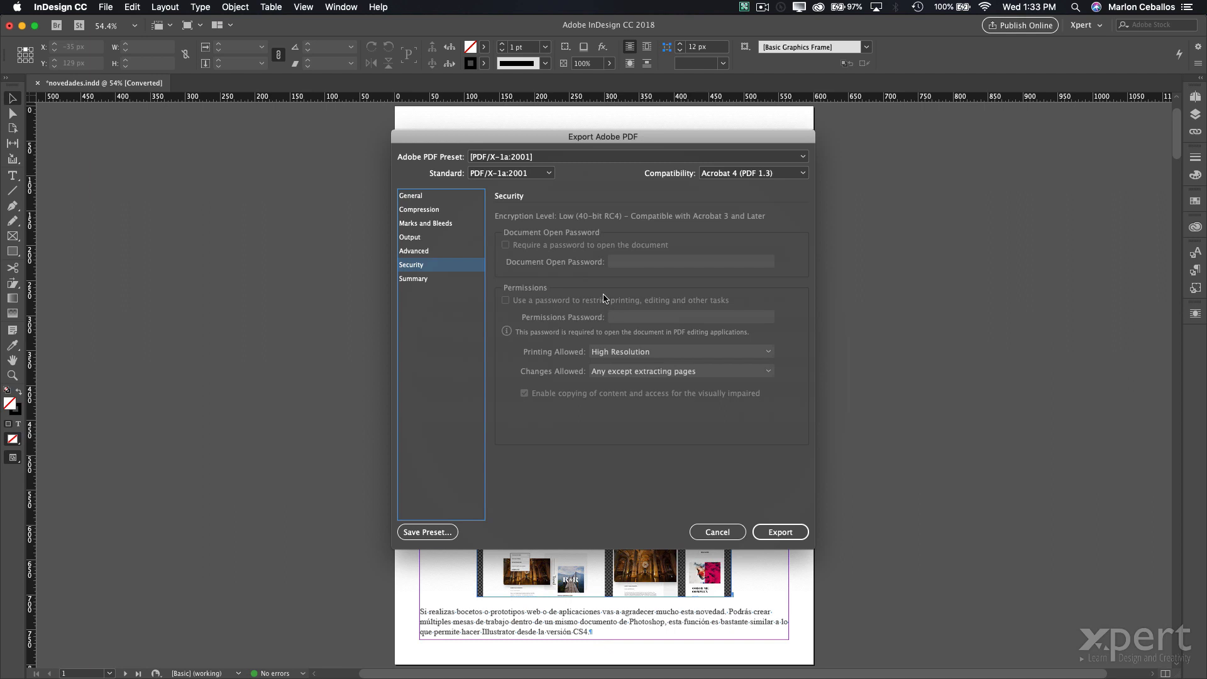
key("alt")
- Export the PDF, accept the transparency blend space warning, and switch to Finder
left_click(778, 531)
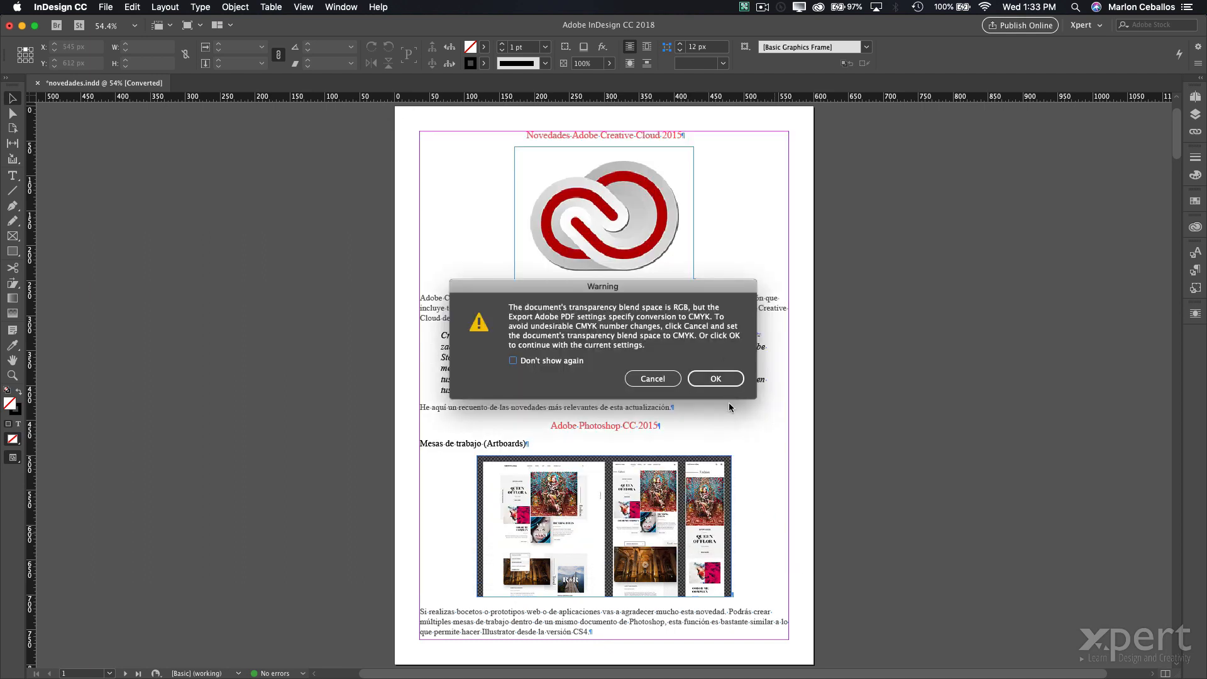
left_click(723, 381)
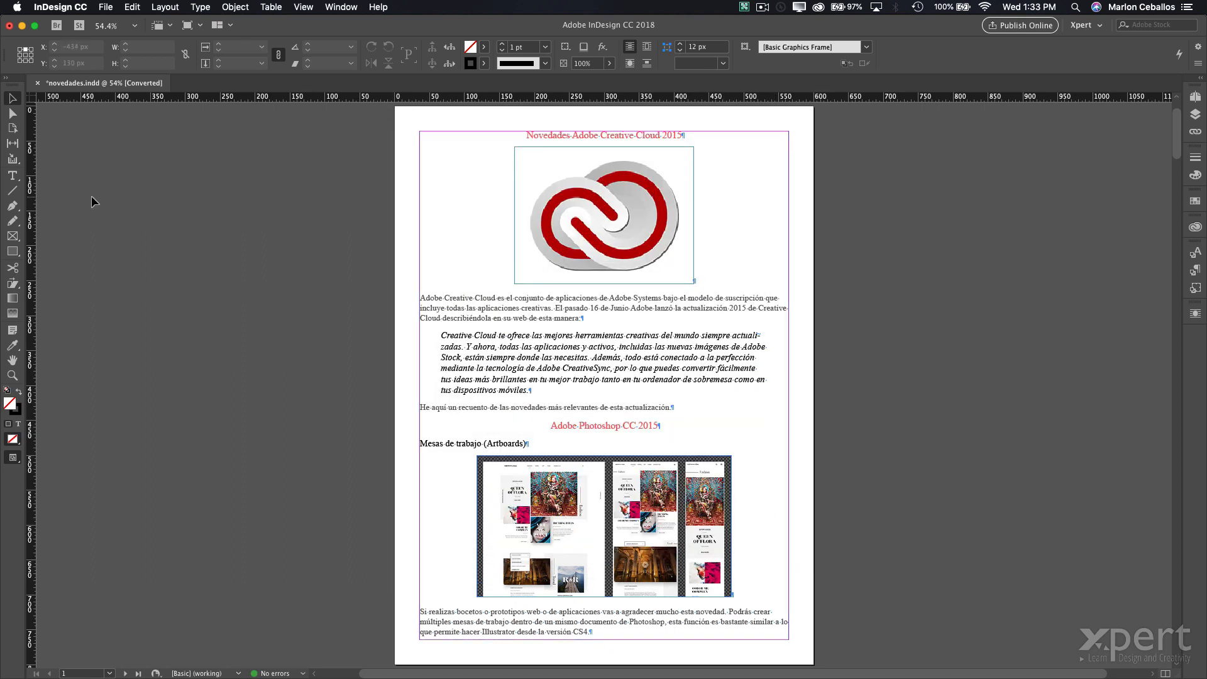
key("super+Tab")
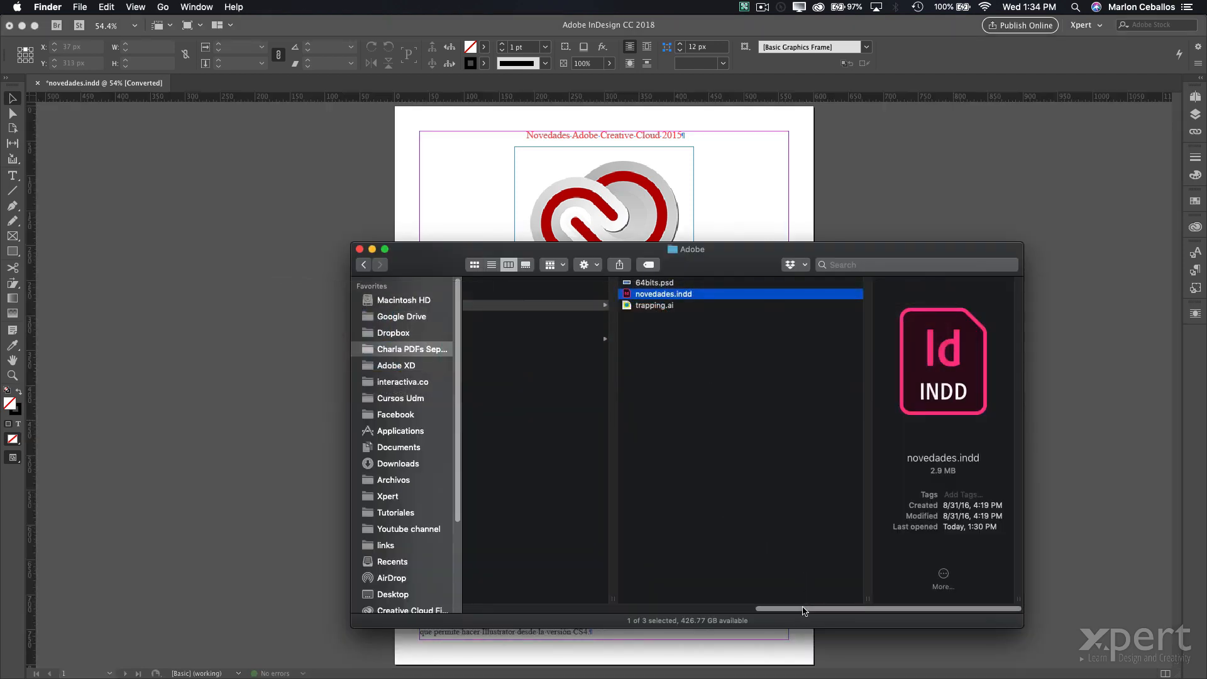
- Quick Look preview the exported novedades.pdf, paging to pages 6, 3 and 2 before closing
left_click_drag(808, 609, 615, 595)
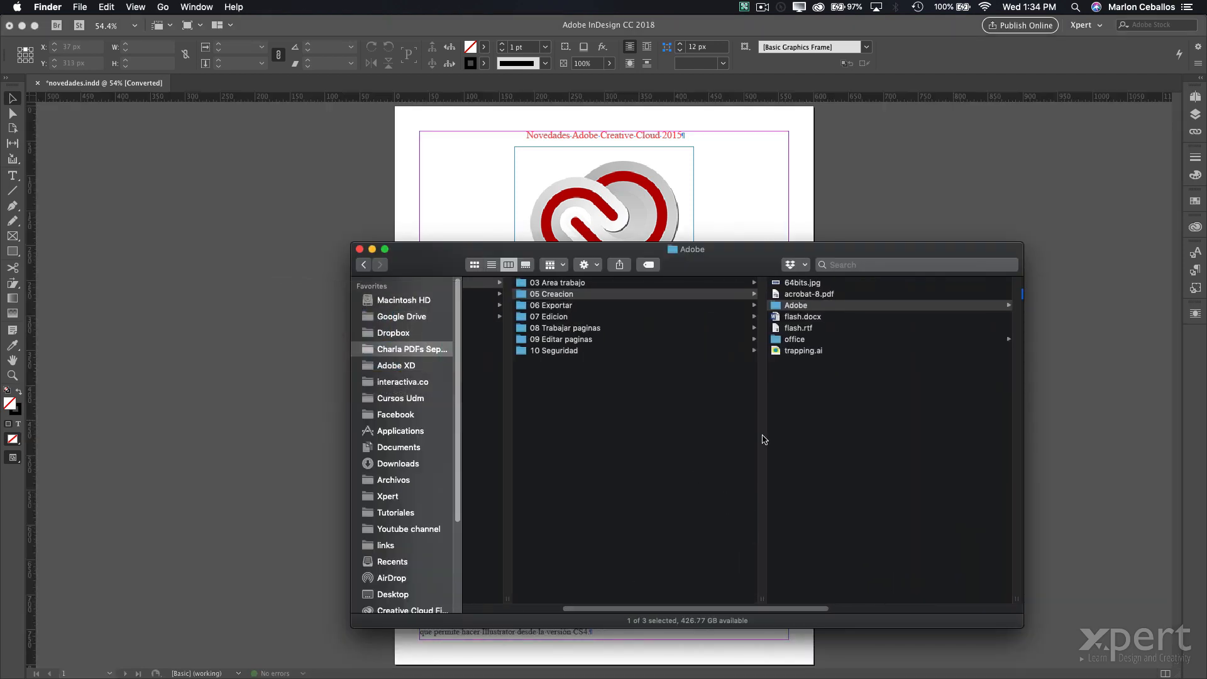
left_click_drag(742, 609, 615, 607)
left_click(500, 342)
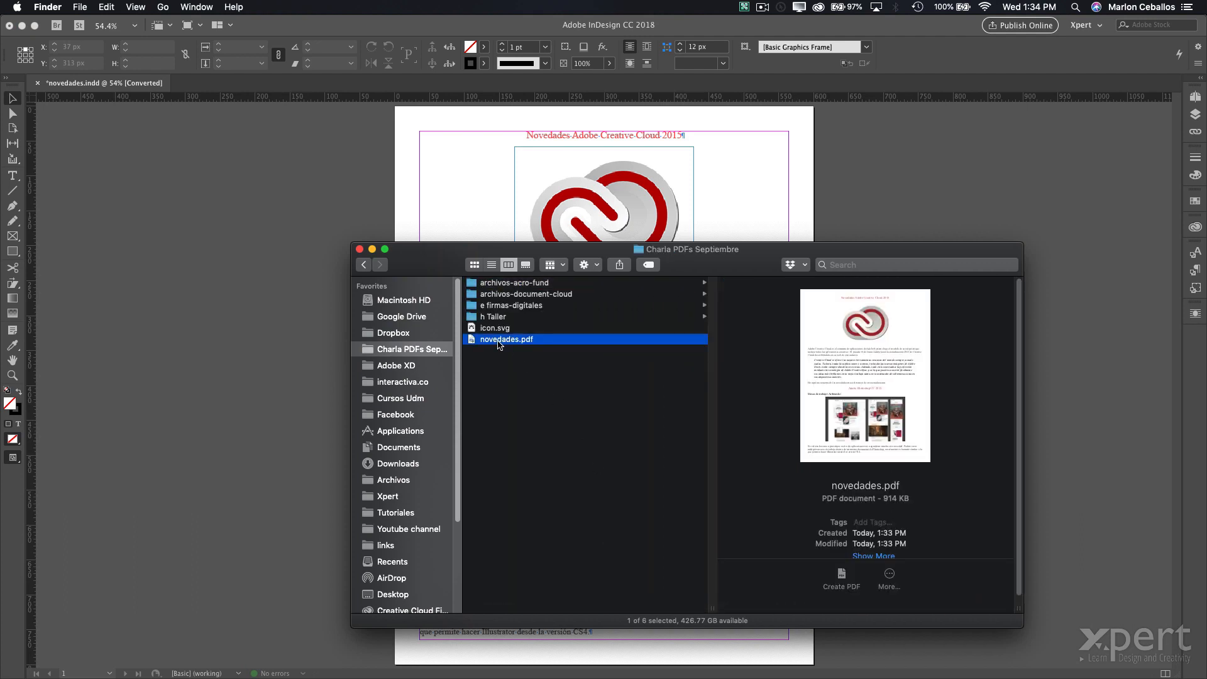
key("space")
left_click_drag(810, 193, 836, 557)
left_click(836, 557)
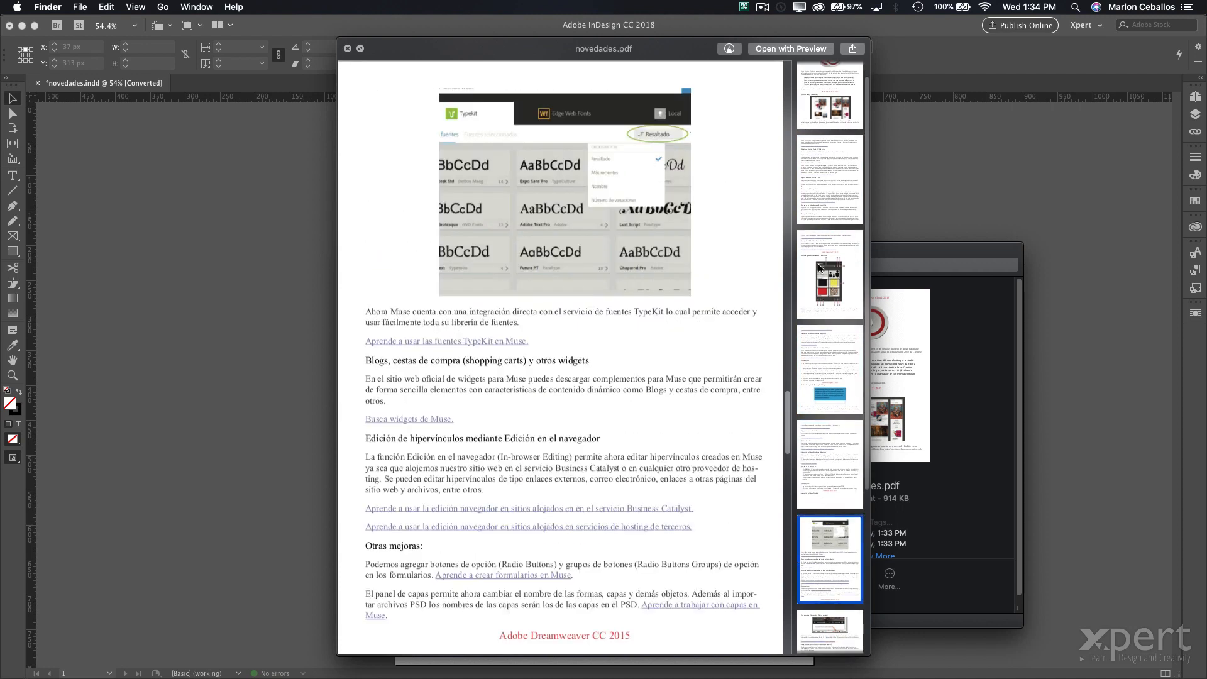
left_click(819, 269)
left_click(816, 184)
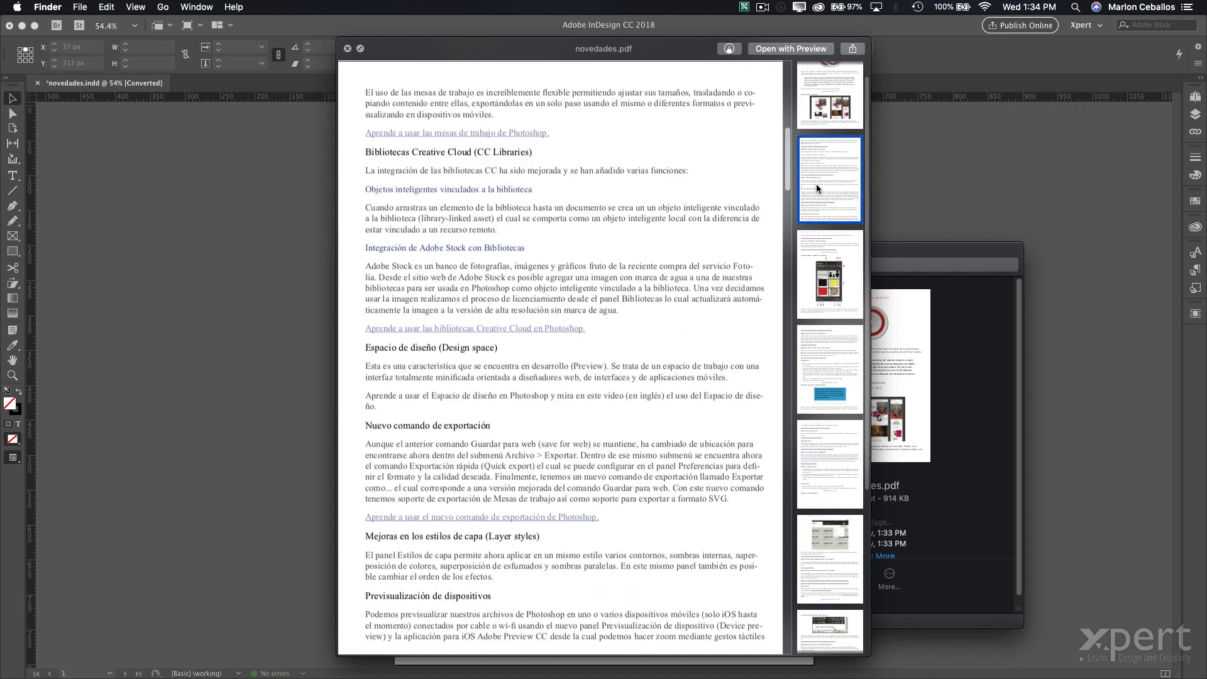
key("space")
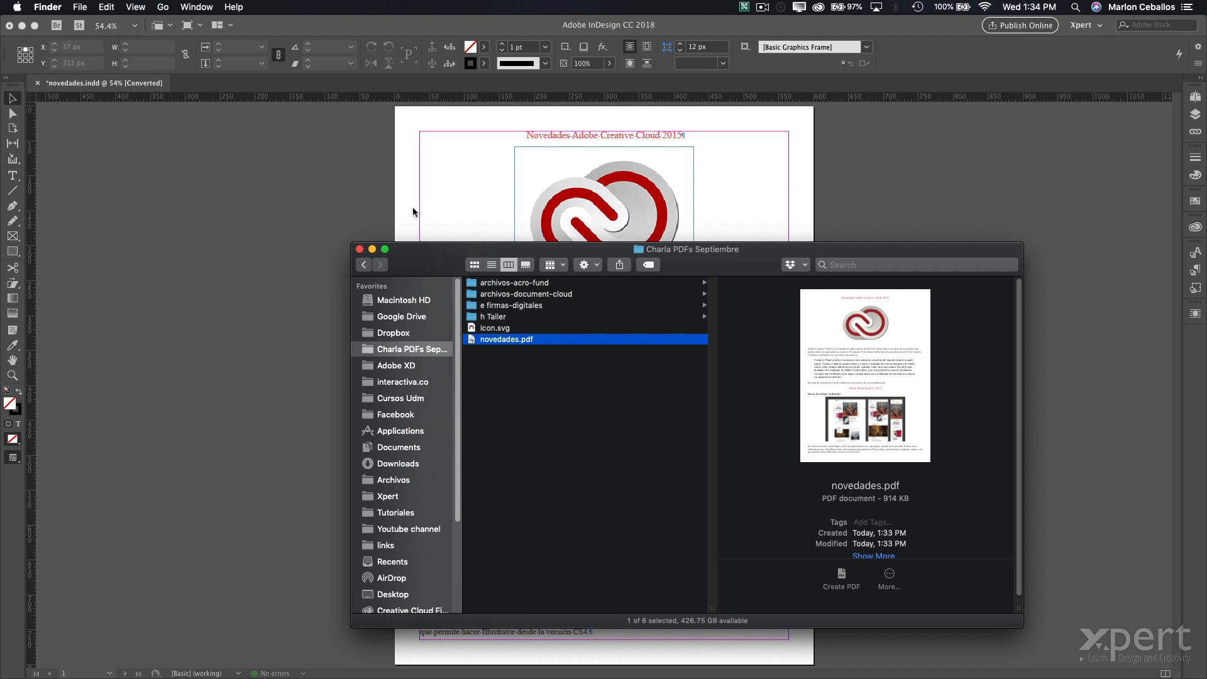
- Open word.pdf from archivos-acro-fund > 06 Exportar with Adobe Acrobat
left_click_drag(414, 249, 284, 147)
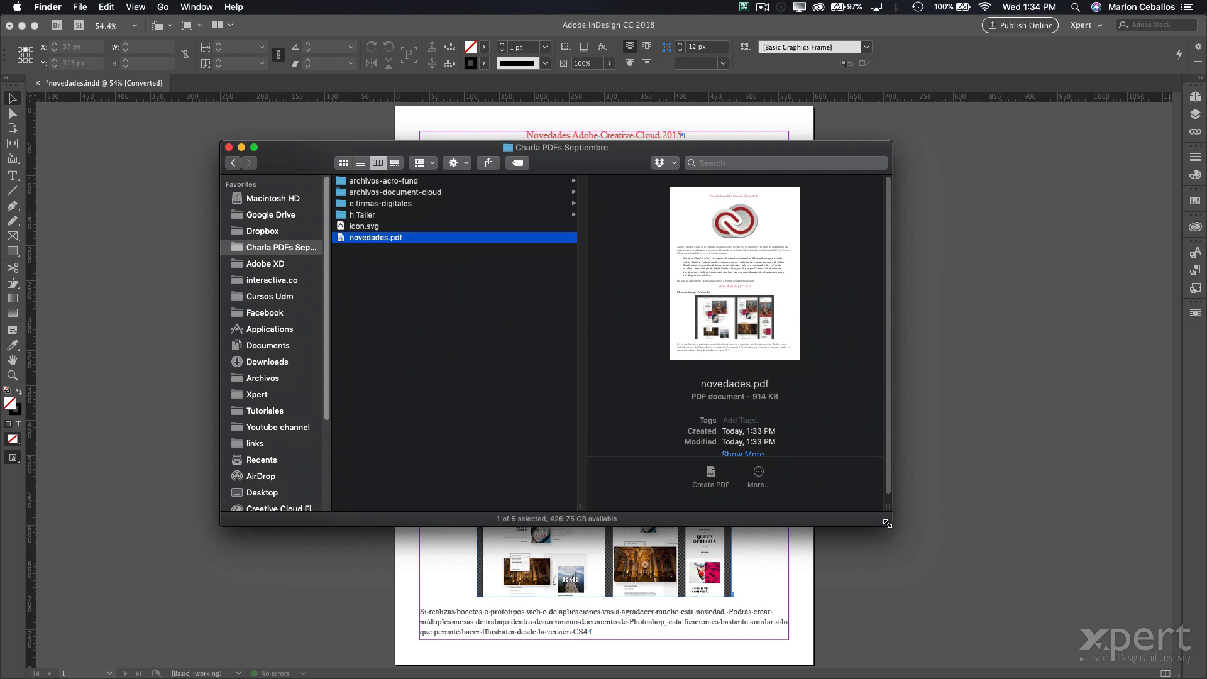
left_click_drag(893, 526, 924, 582)
left_click(363, 181)
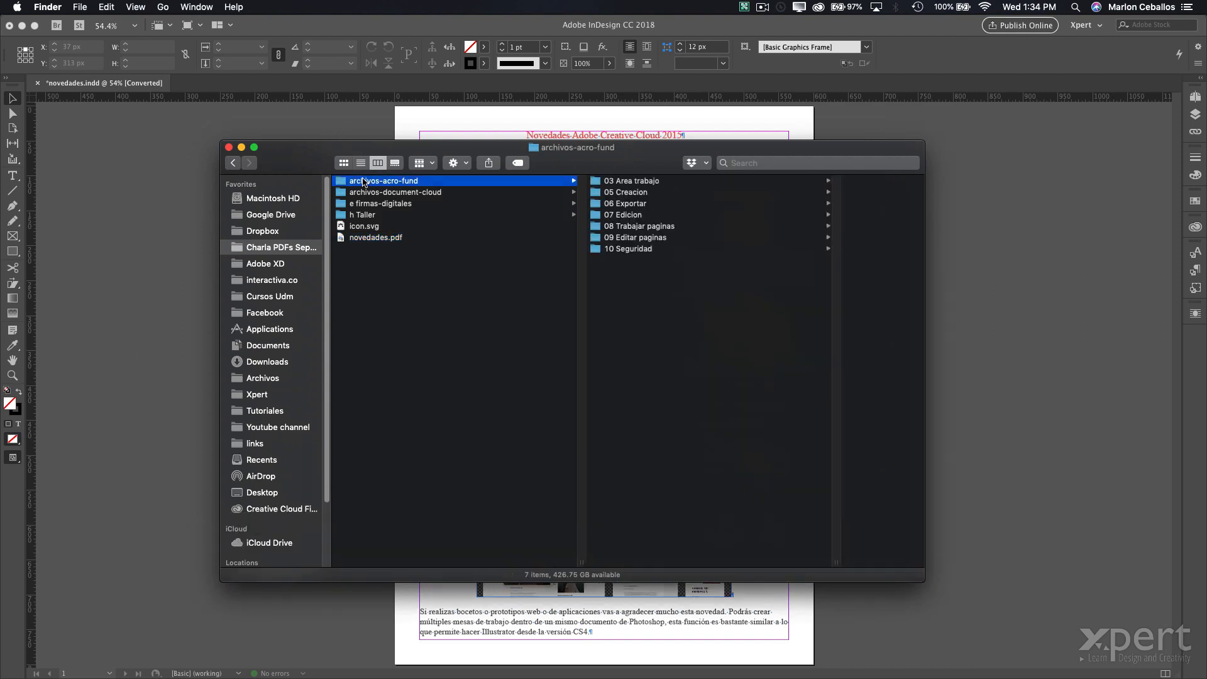
left_click(375, 193)
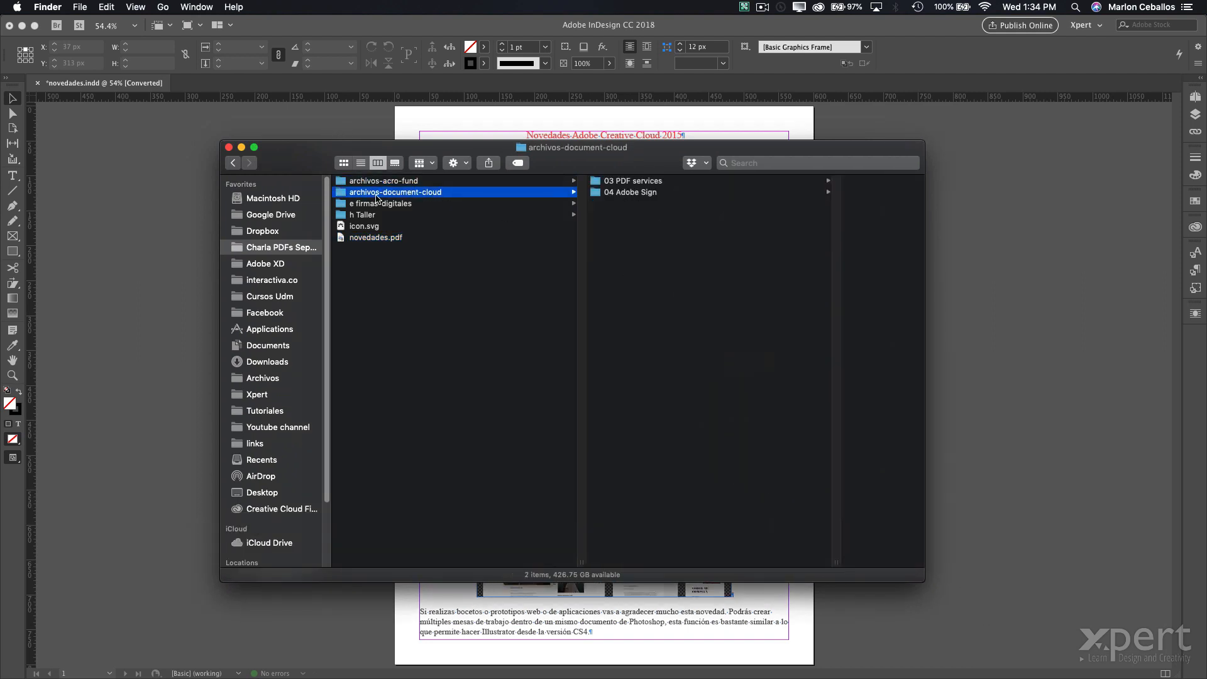
left_click(386, 183)
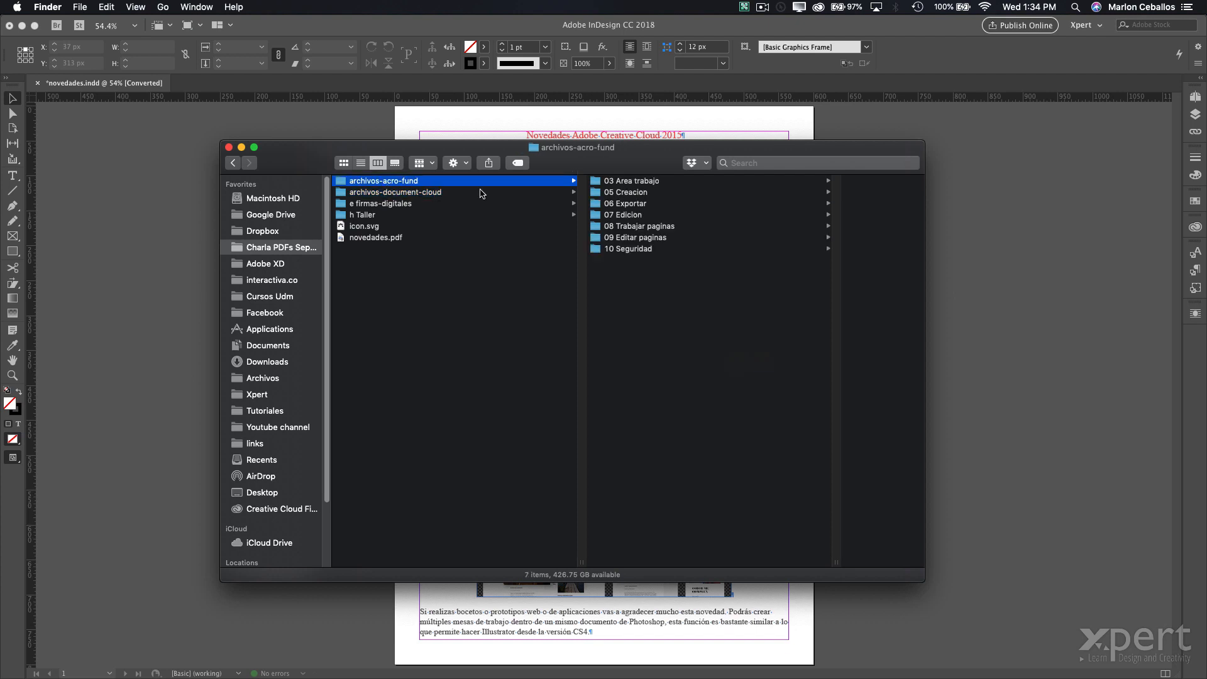
left_click(647, 206)
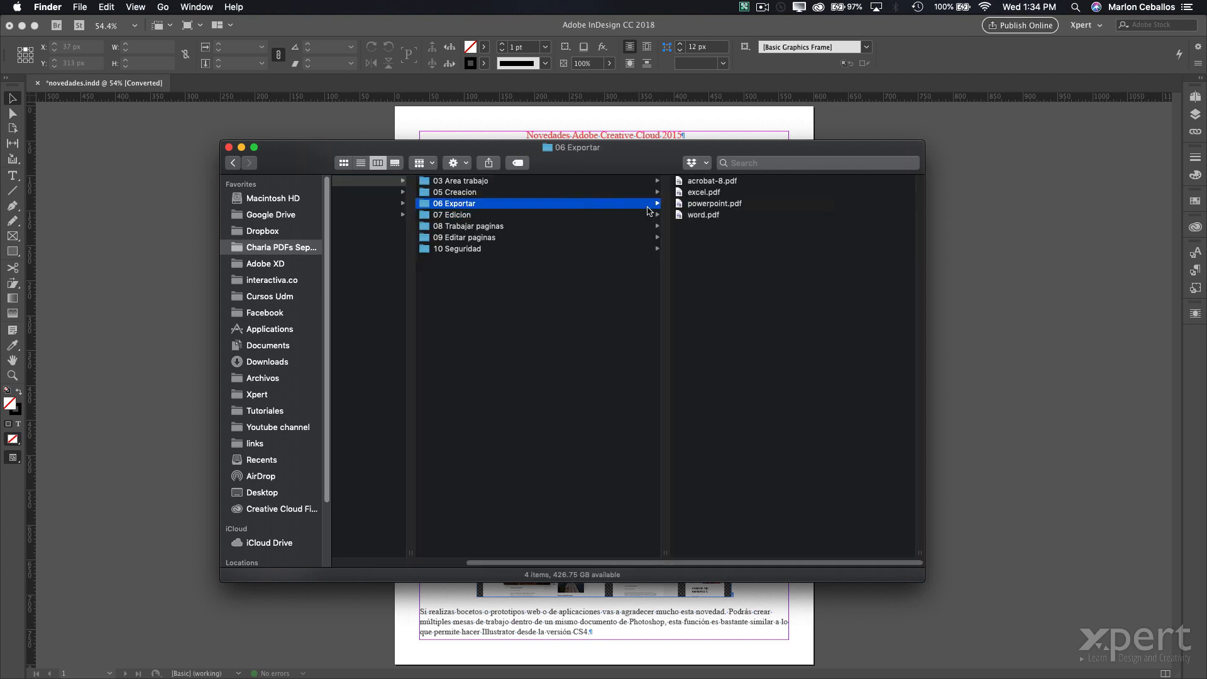
left_click(695, 218)
right_click(558, 216)
mouse_move(629, 233)
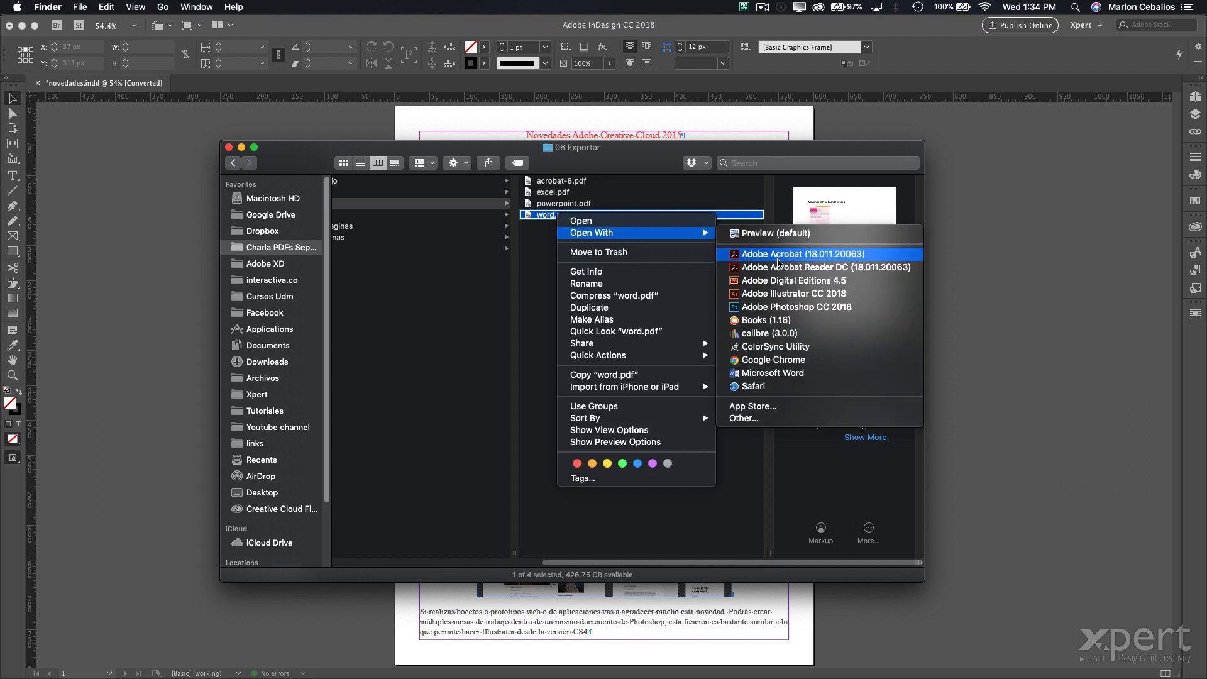
left_click(777, 257)
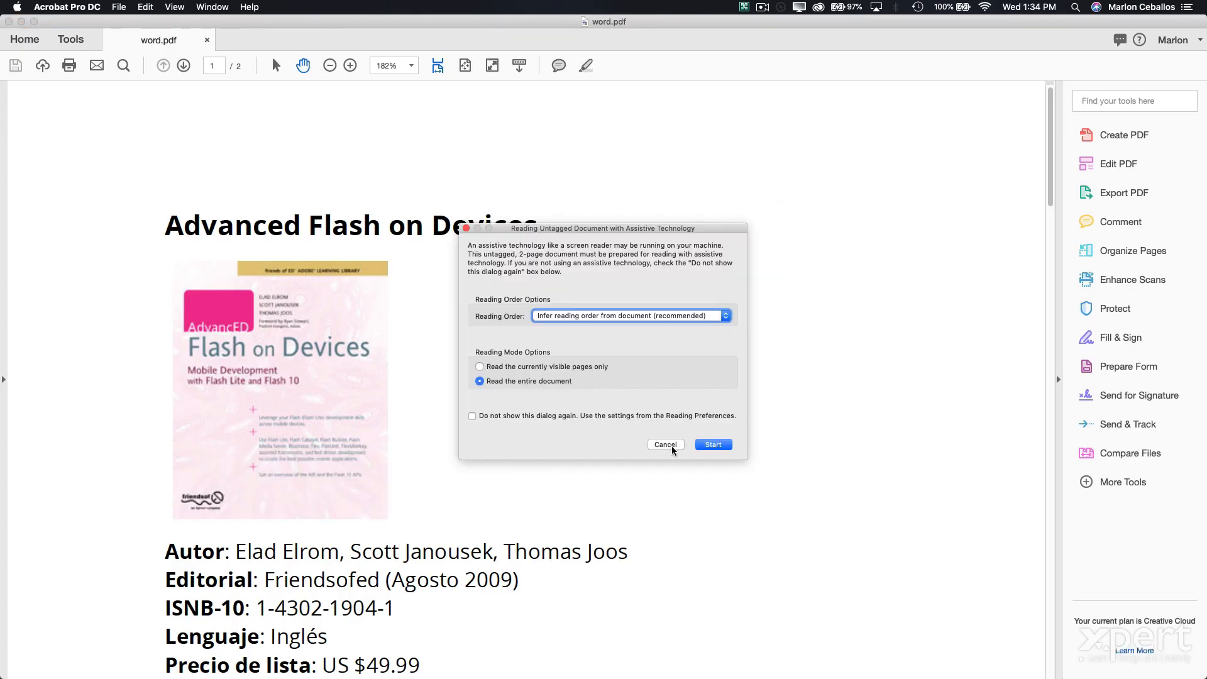
- Dismiss the untagged-document reading prompt and scroll through word.pdf
left_click(666, 444)
scroll(609, 329, "down", 15)
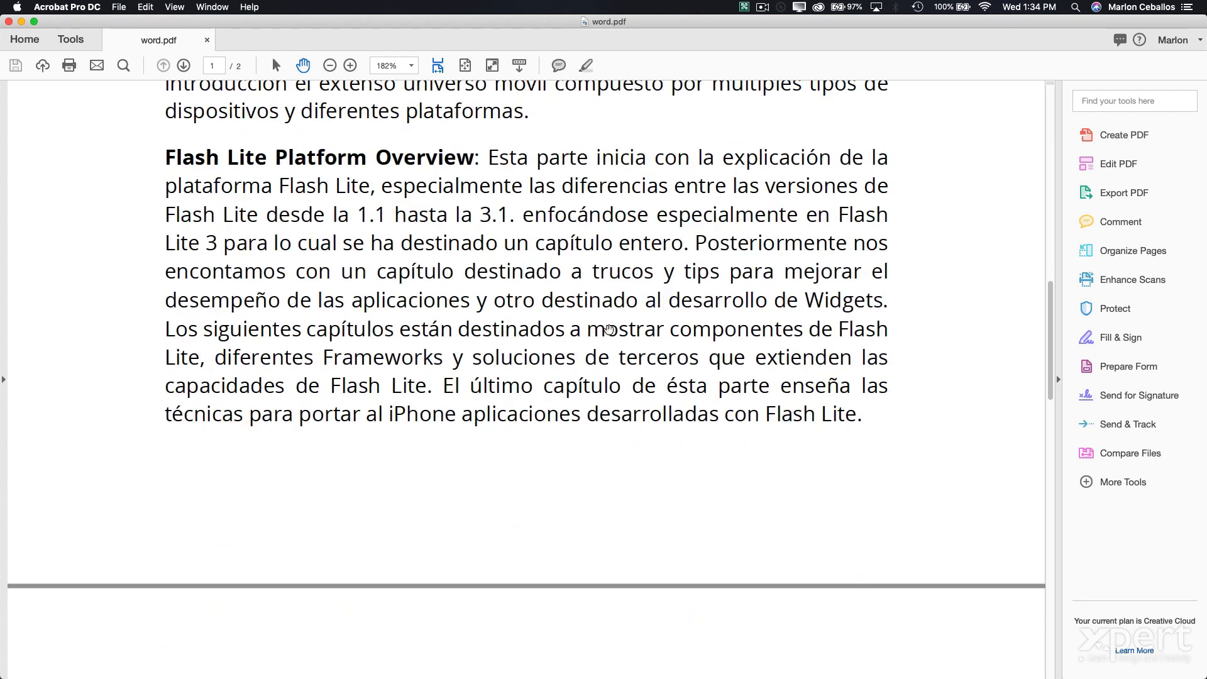
scroll(609, 329, "up", 15)
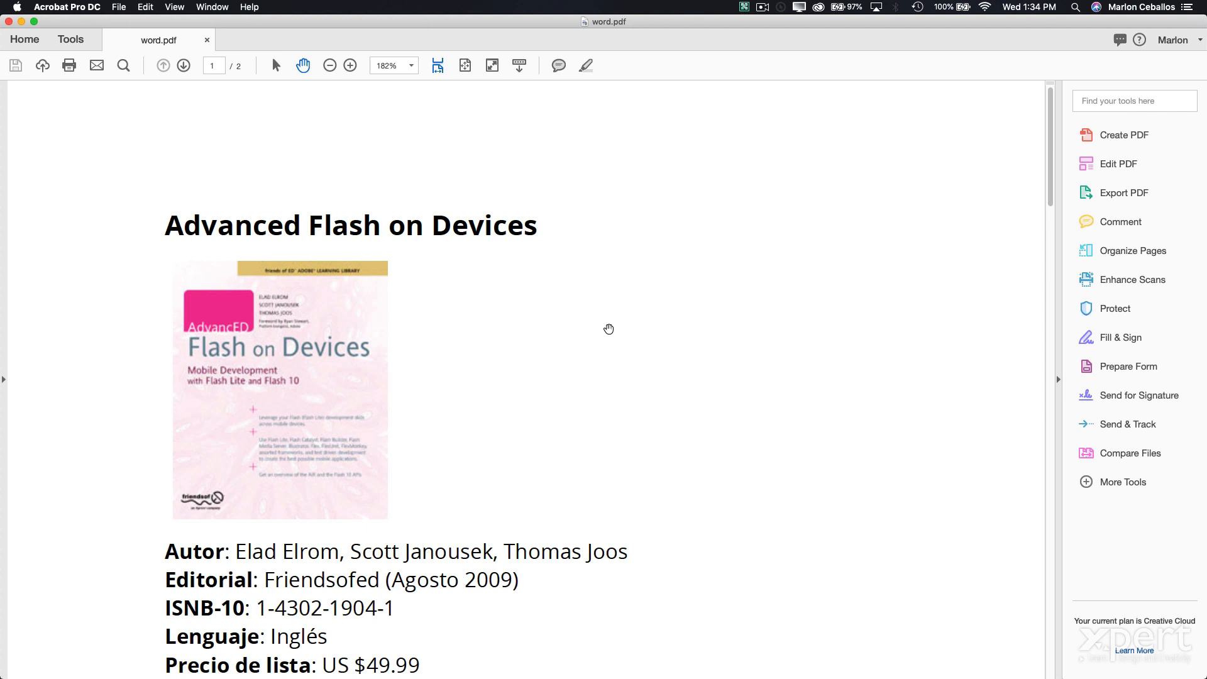
- Export word.pdf as a Microsoft Word document, word.docx, saved in Charla PDFs Septiembre
left_click(119, 7)
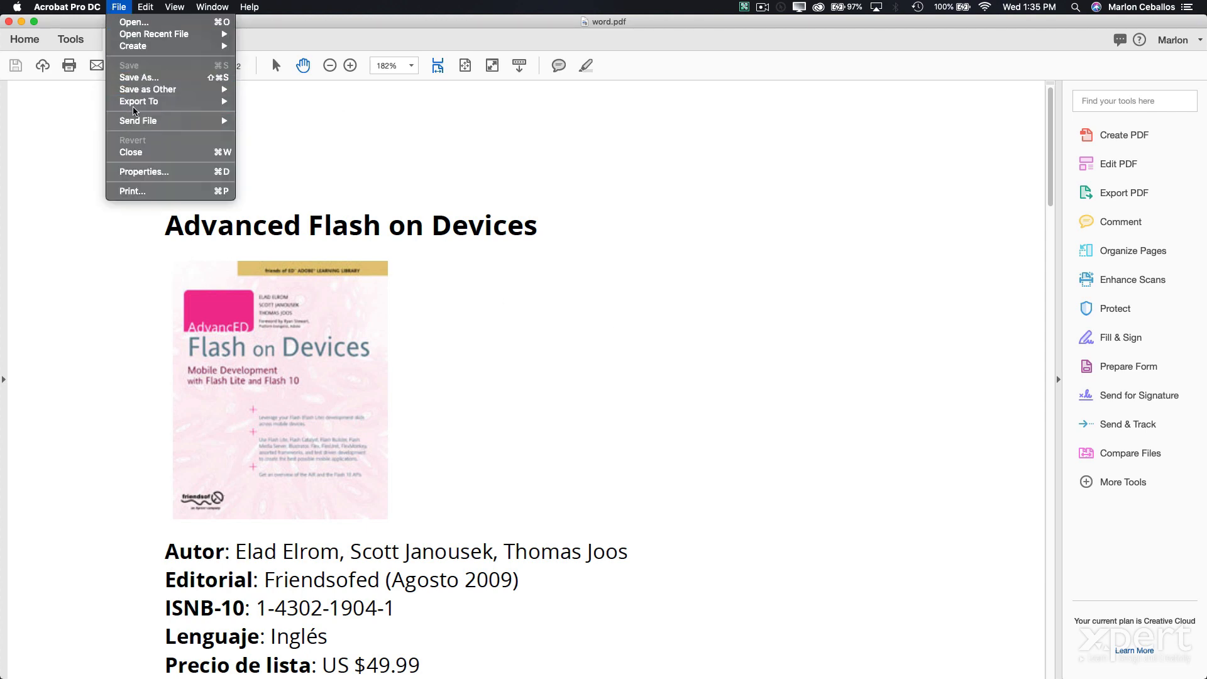
mouse_move(138, 101)
mouse_move(271, 104)
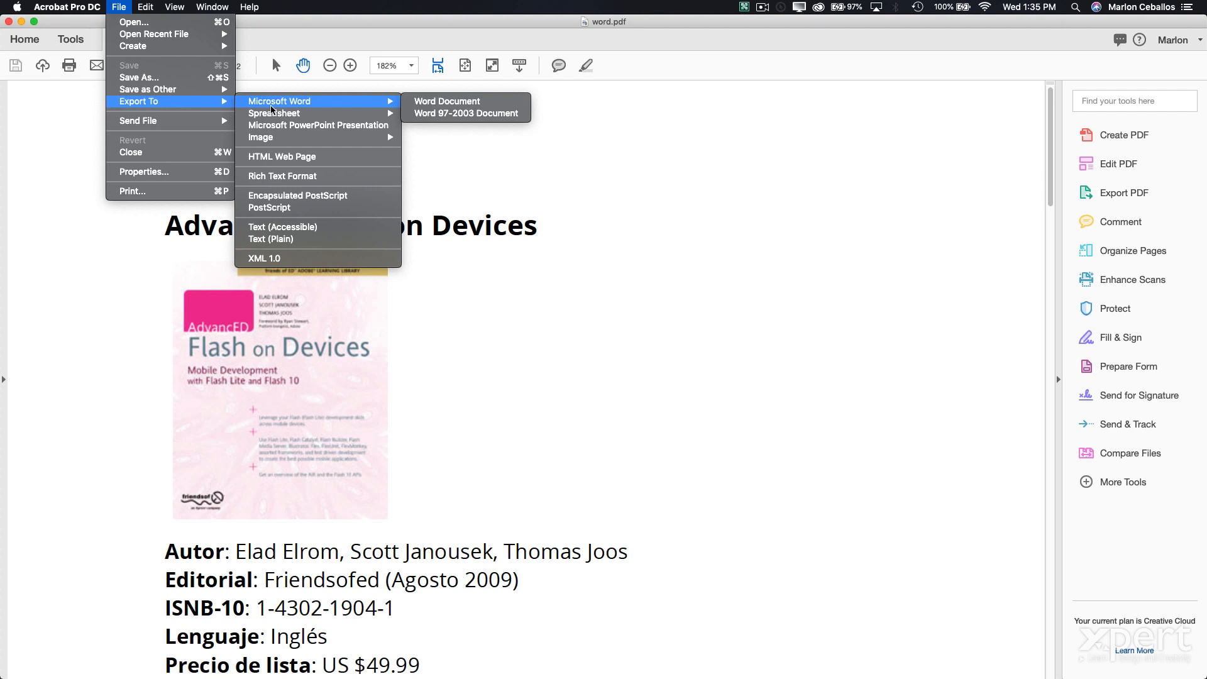
key("Escape")
left_click(119, 7)
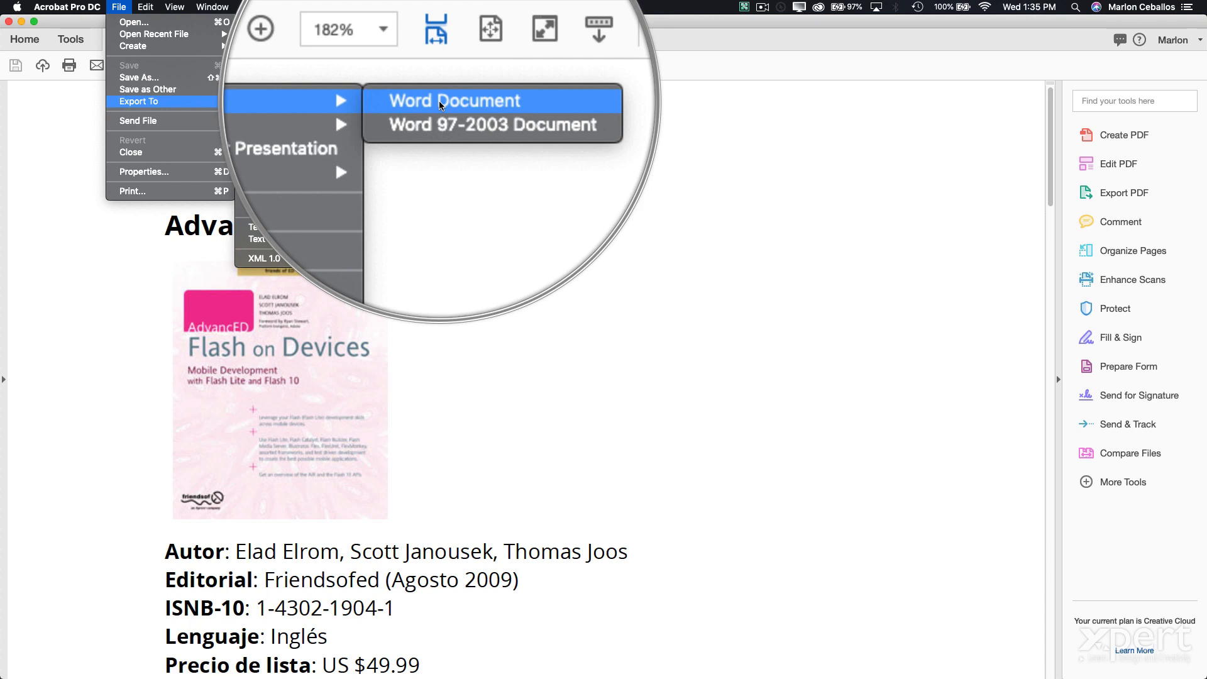
left_click(441, 101)
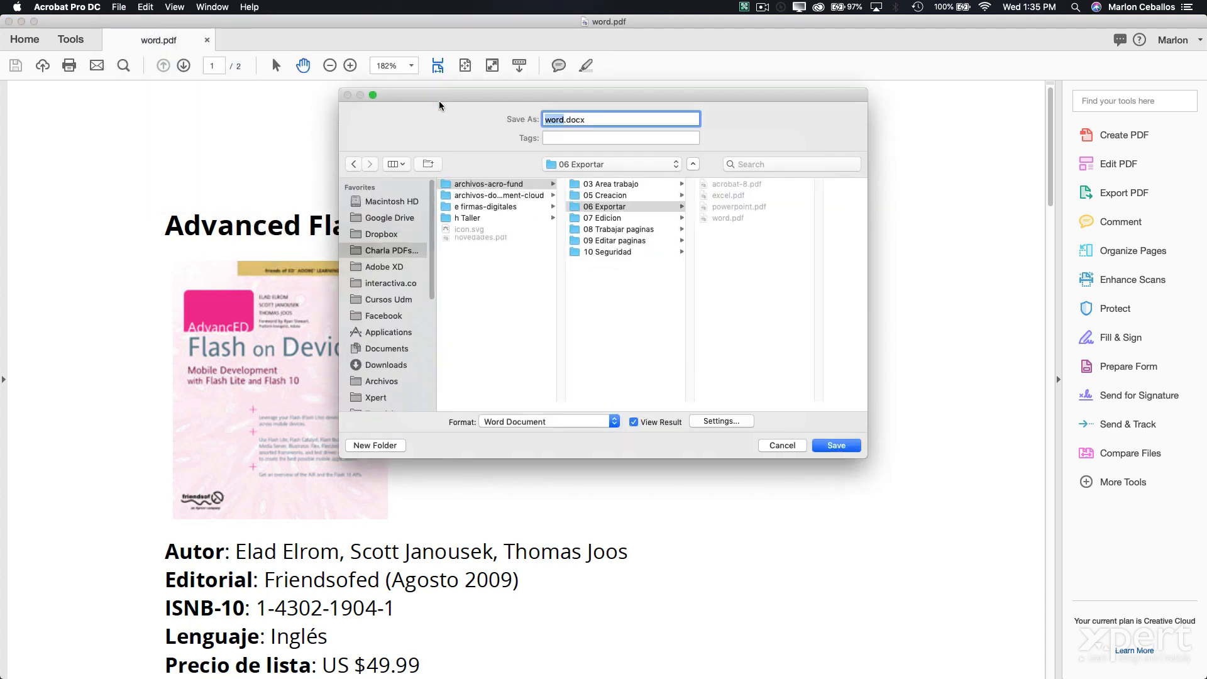
left_click(489, 293)
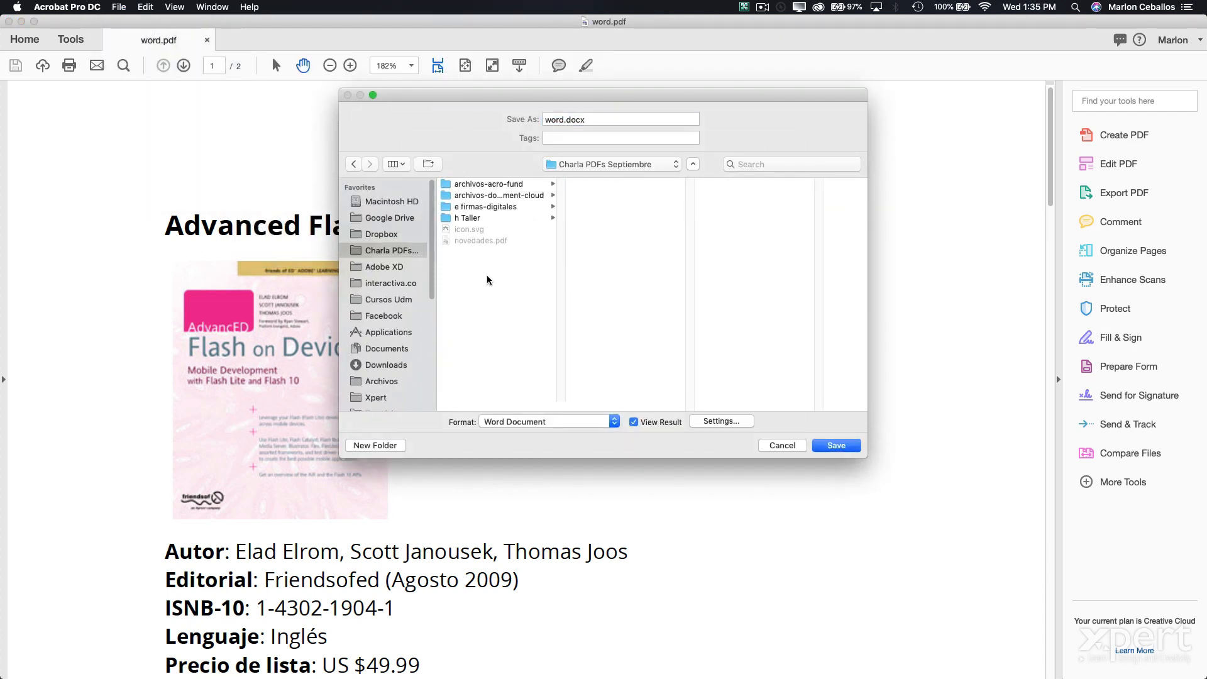
left_click(840, 446)
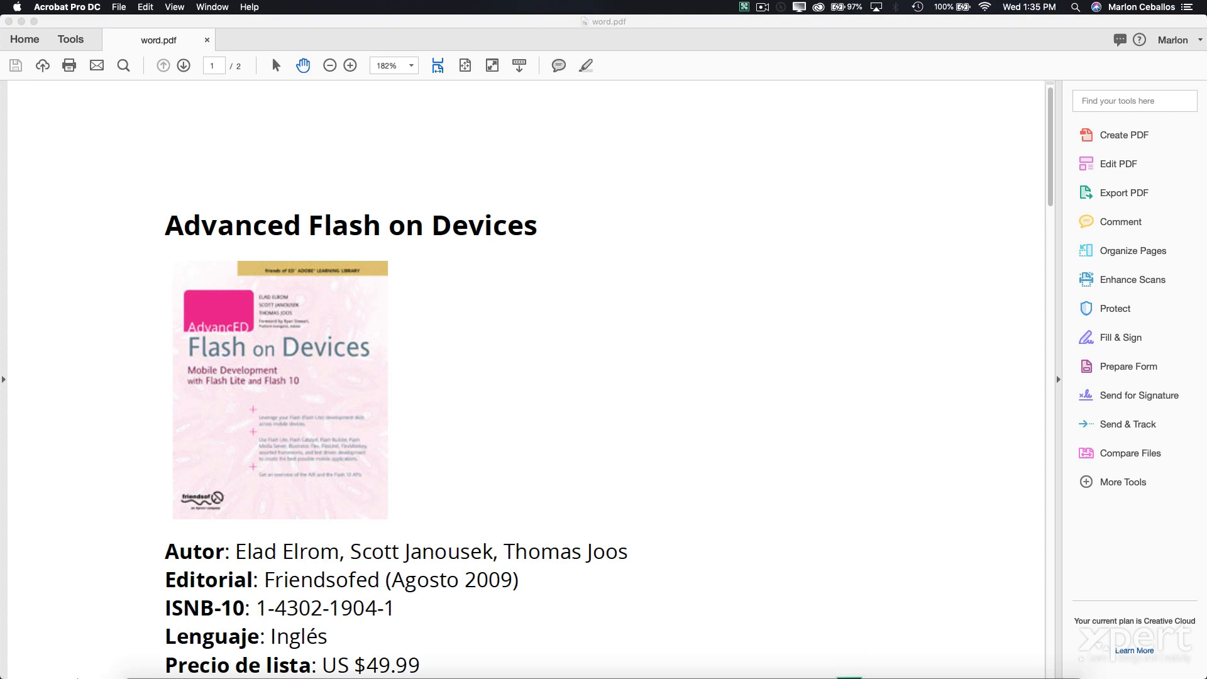
- Open word.docx from Charla PDFs Septiembre in Microsoft Word
left_click(142, 652)
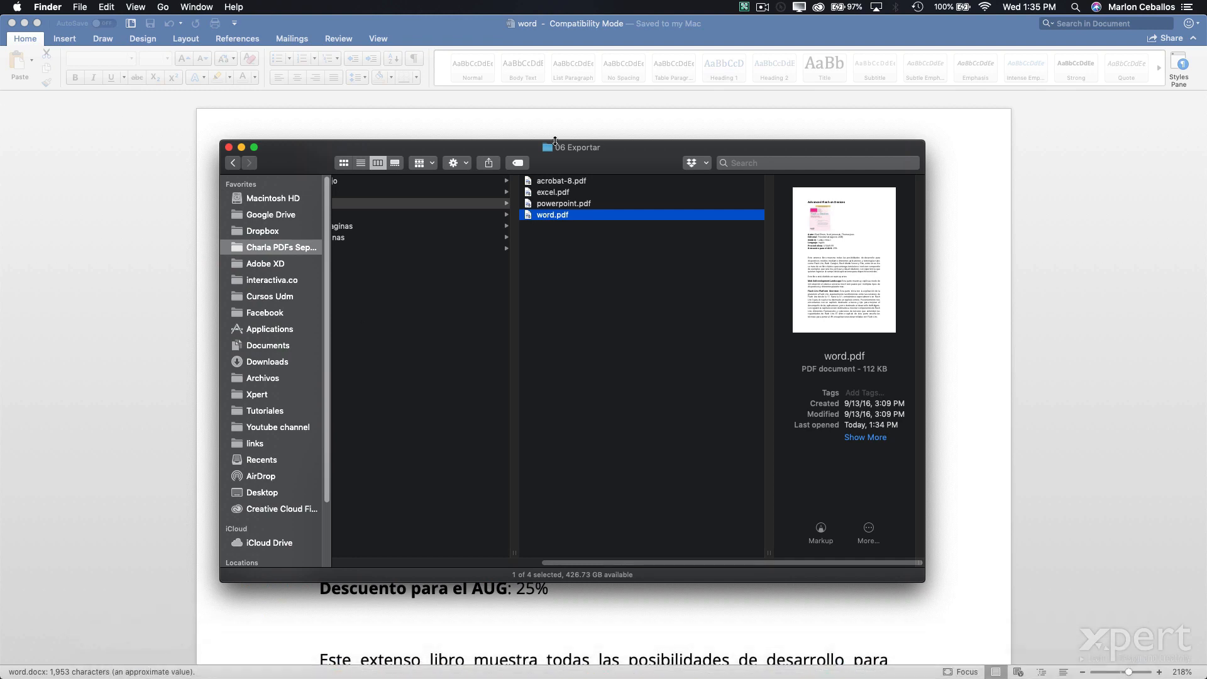
scroll(430, 541, "left", 5)
scroll(429, 542, "left", 2)
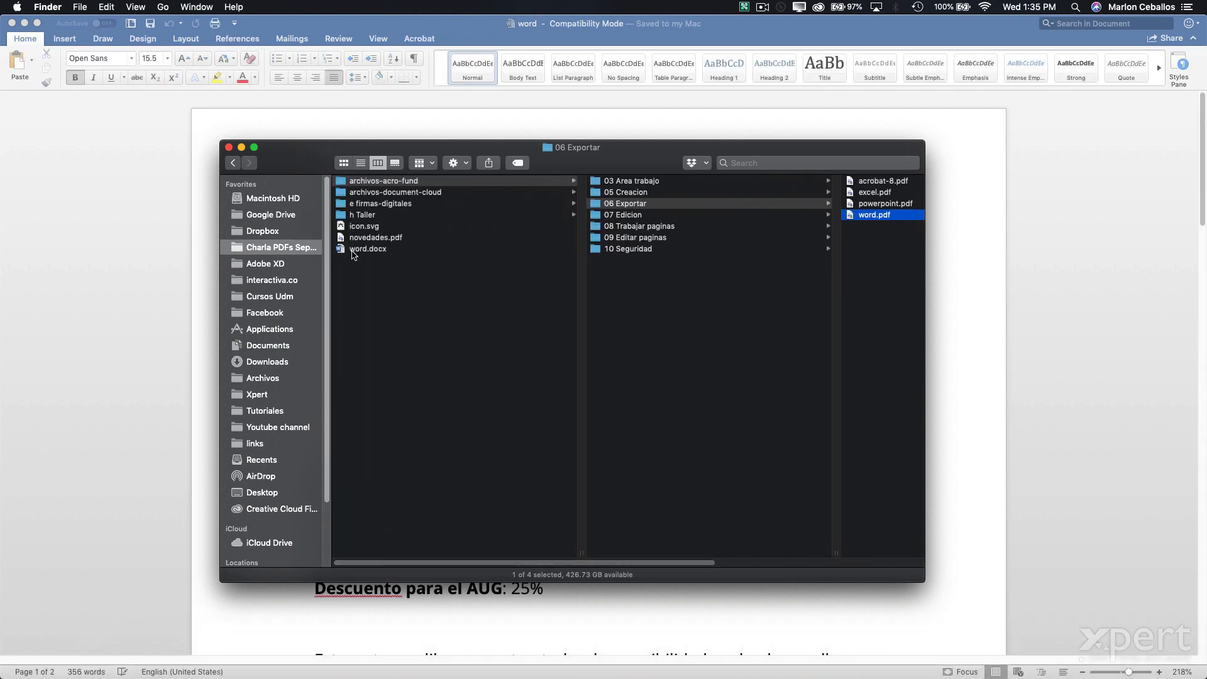
left_click(353, 252)
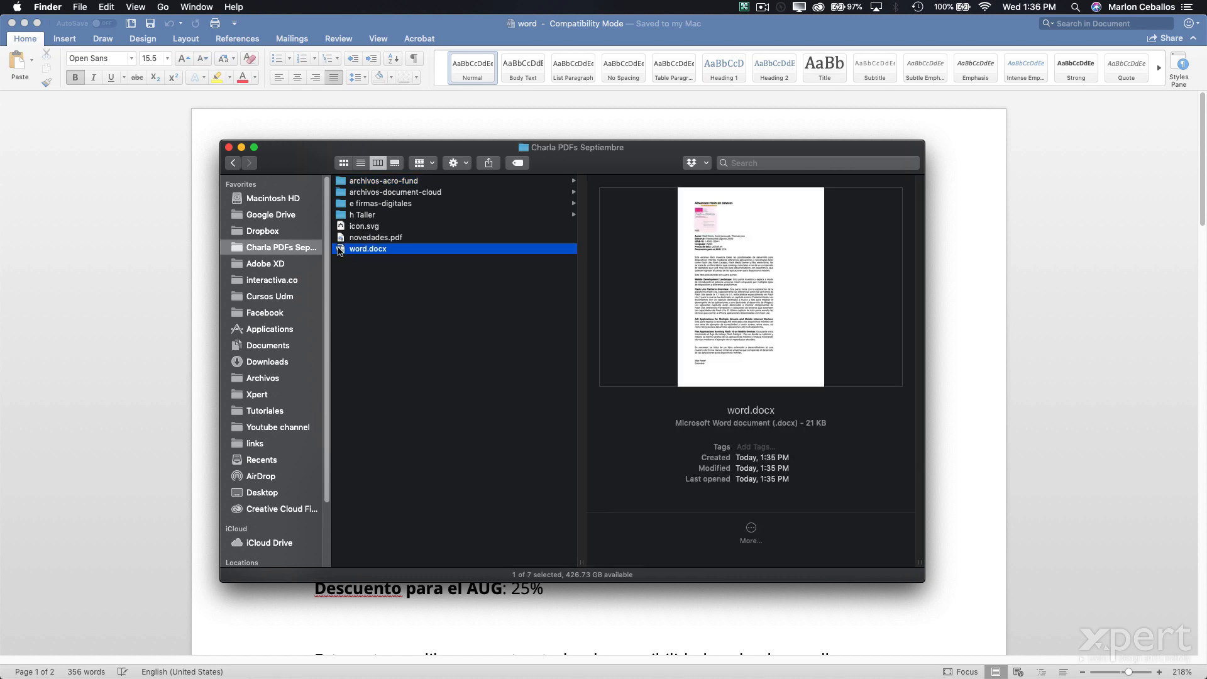
double_click(340, 248)
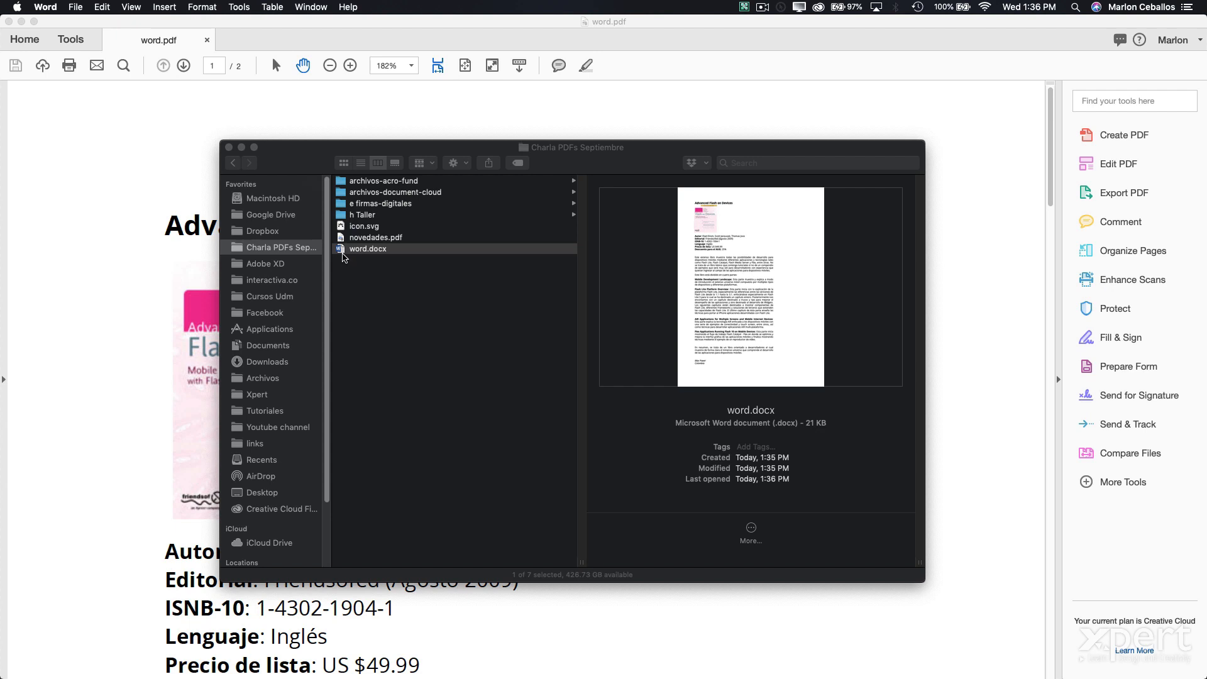
double_click(340, 249)
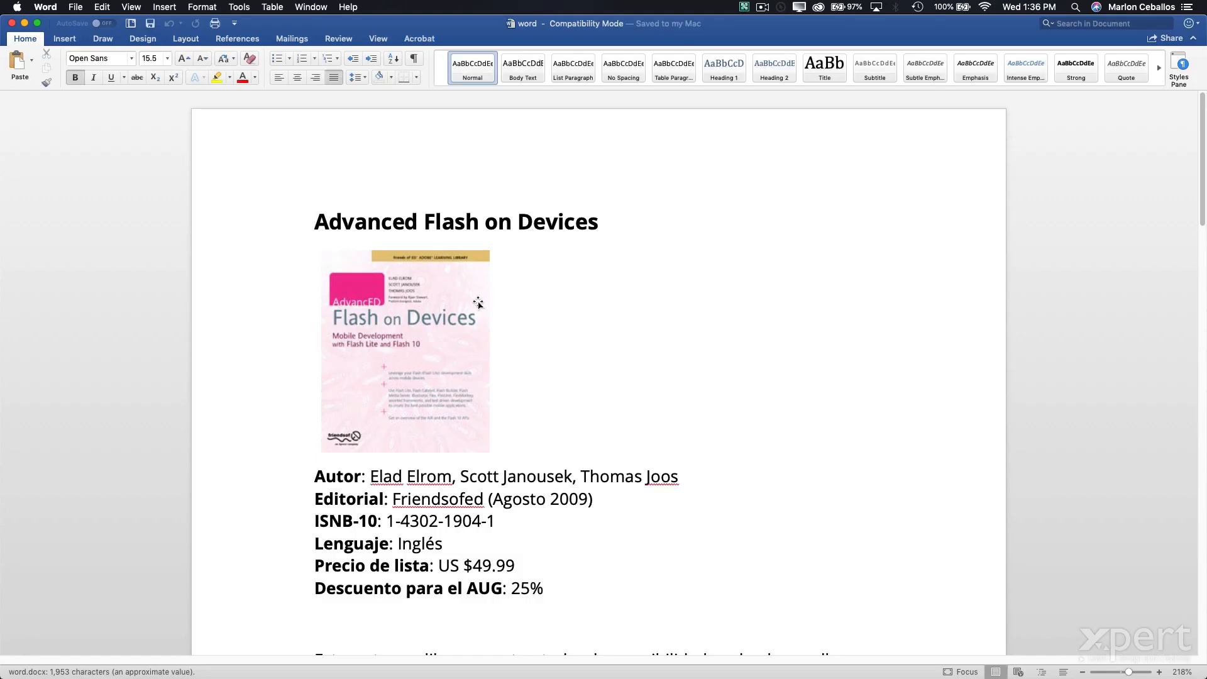
- Scroll through the Advanced Flash on Devices text to check the conversion
scroll(479, 304, "down", 4)
scroll(477, 303, "down", 10)
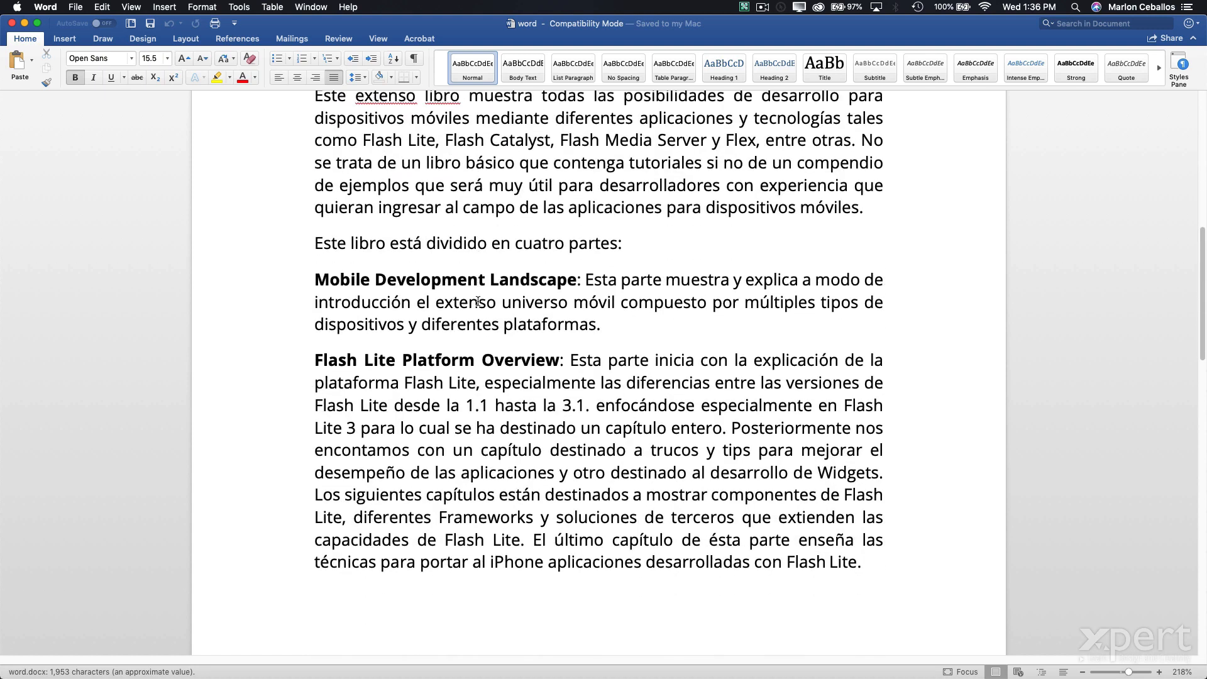
left_click_drag(710, 418, 393, 283)
scroll(473, 295, "down", 15)
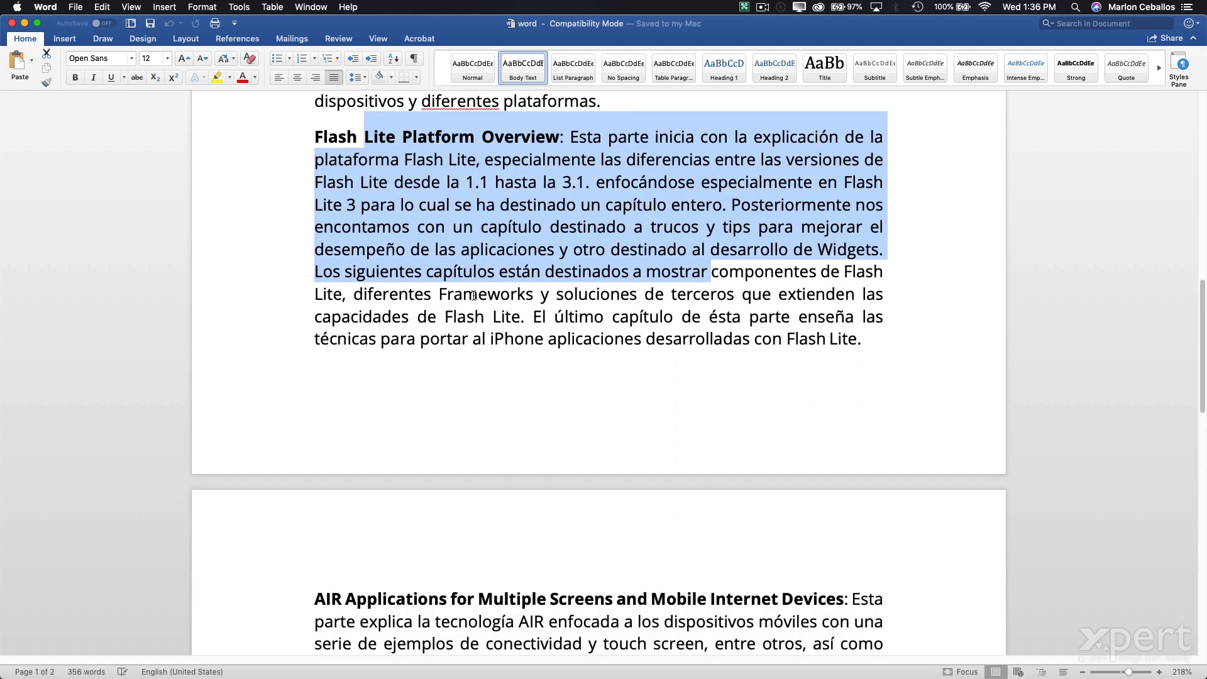
scroll(473, 294, "up", 15)
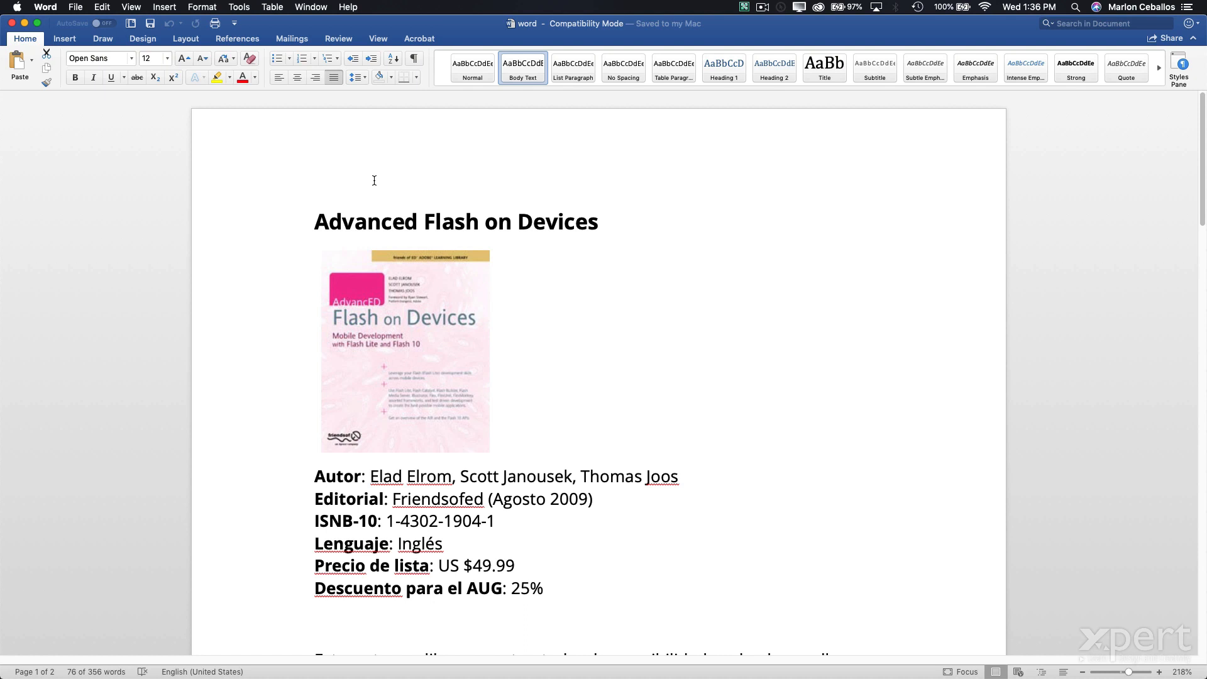
- Close the Word document and select flash.pdf in archivos-acro-fund > 07 Edicion
left_click(12, 26)
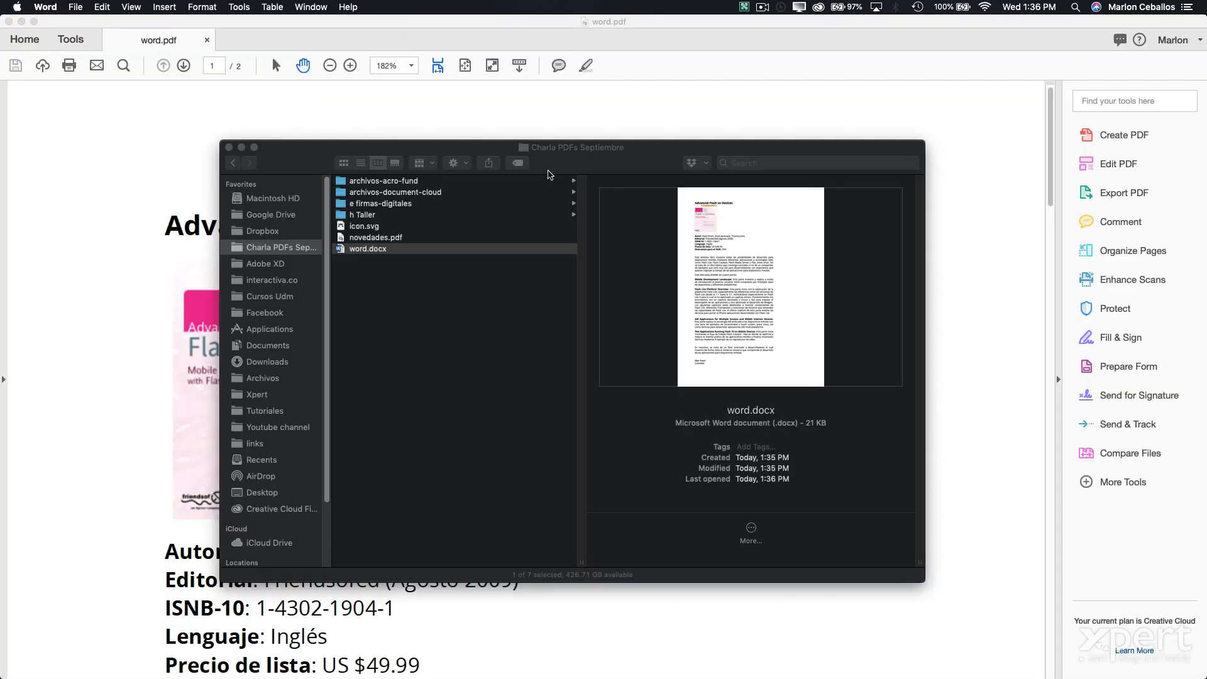
left_click(463, 299)
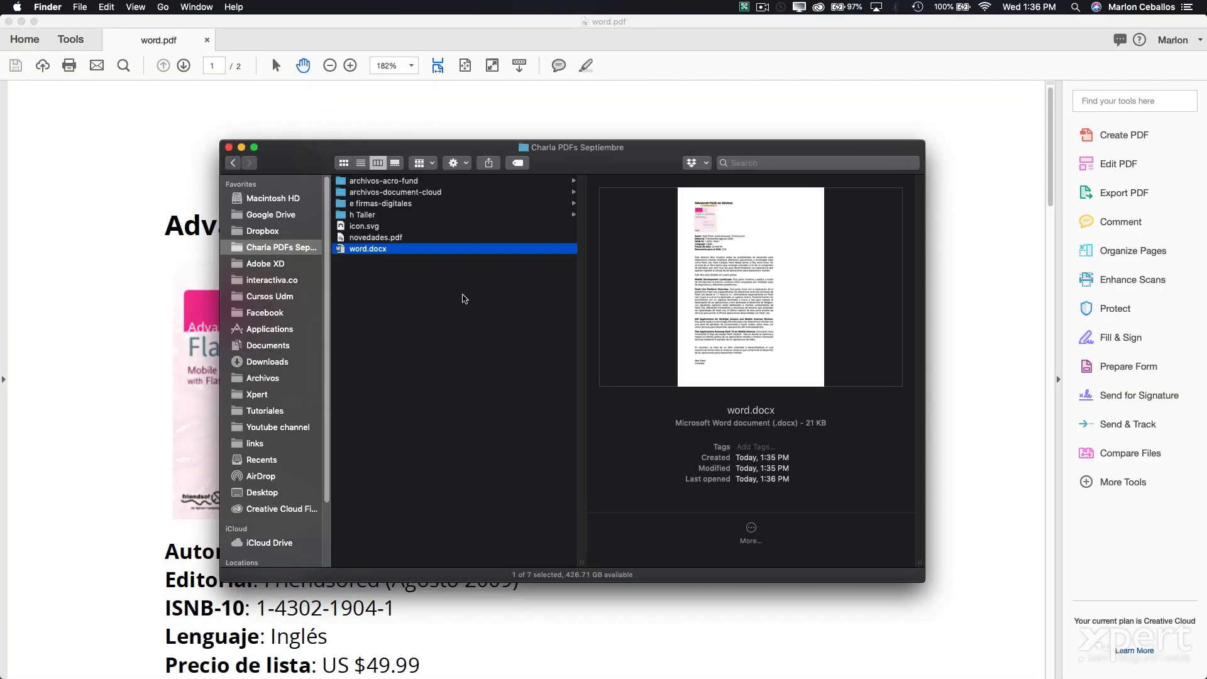
left_click(463, 298)
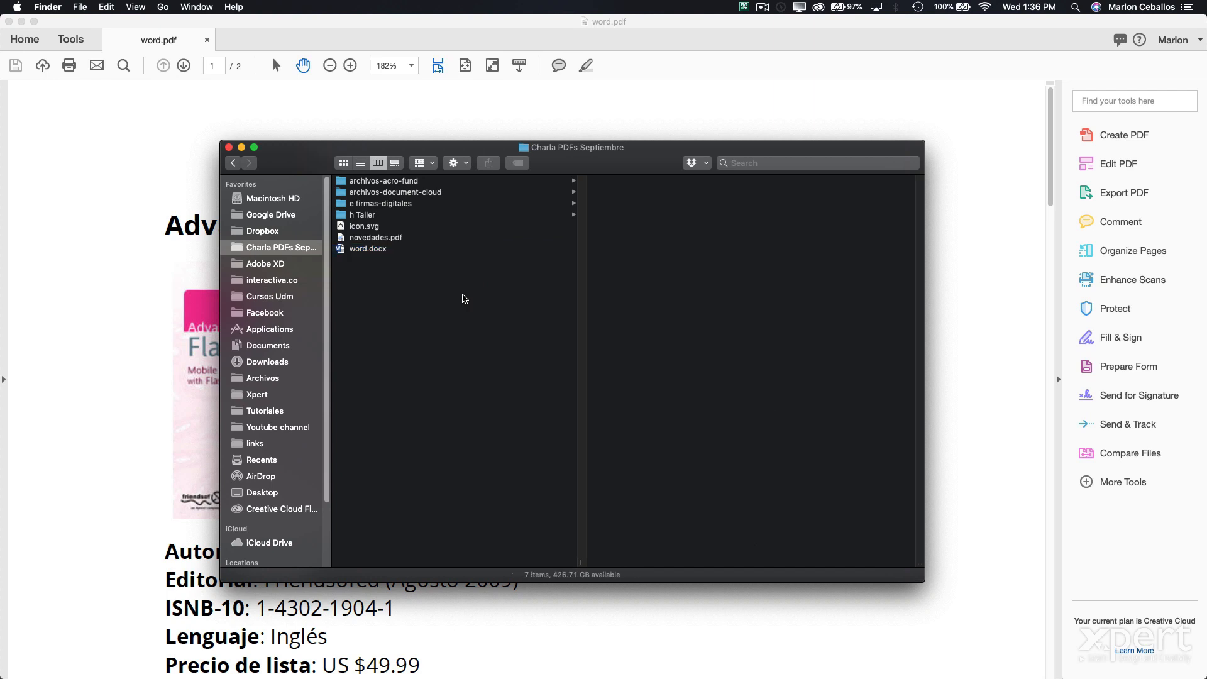
left_click(394, 181)
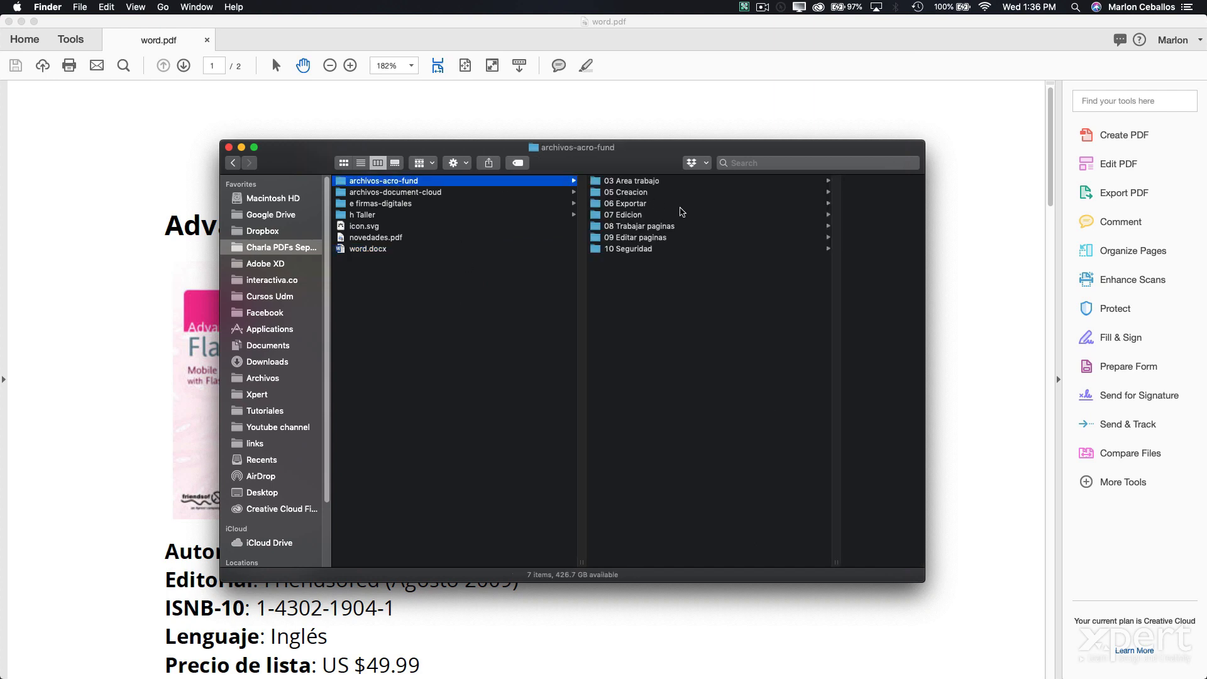
left_click(649, 214)
left_click_drag(630, 158, 507, 142)
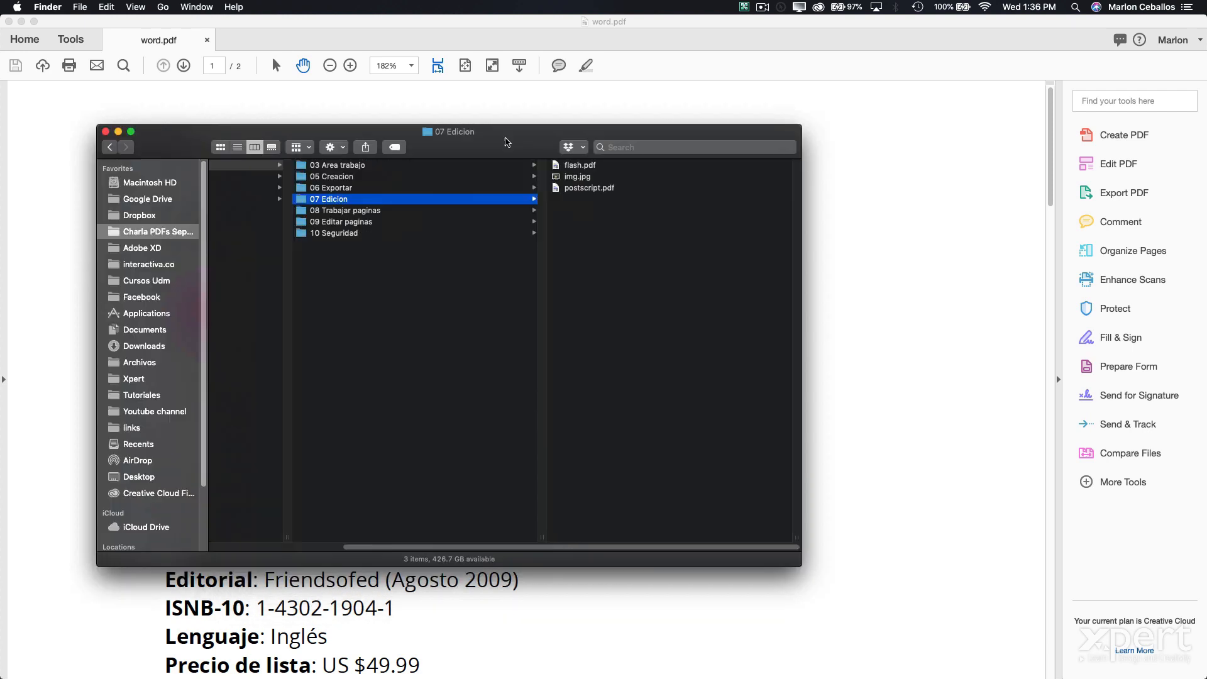
left_click(561, 188)
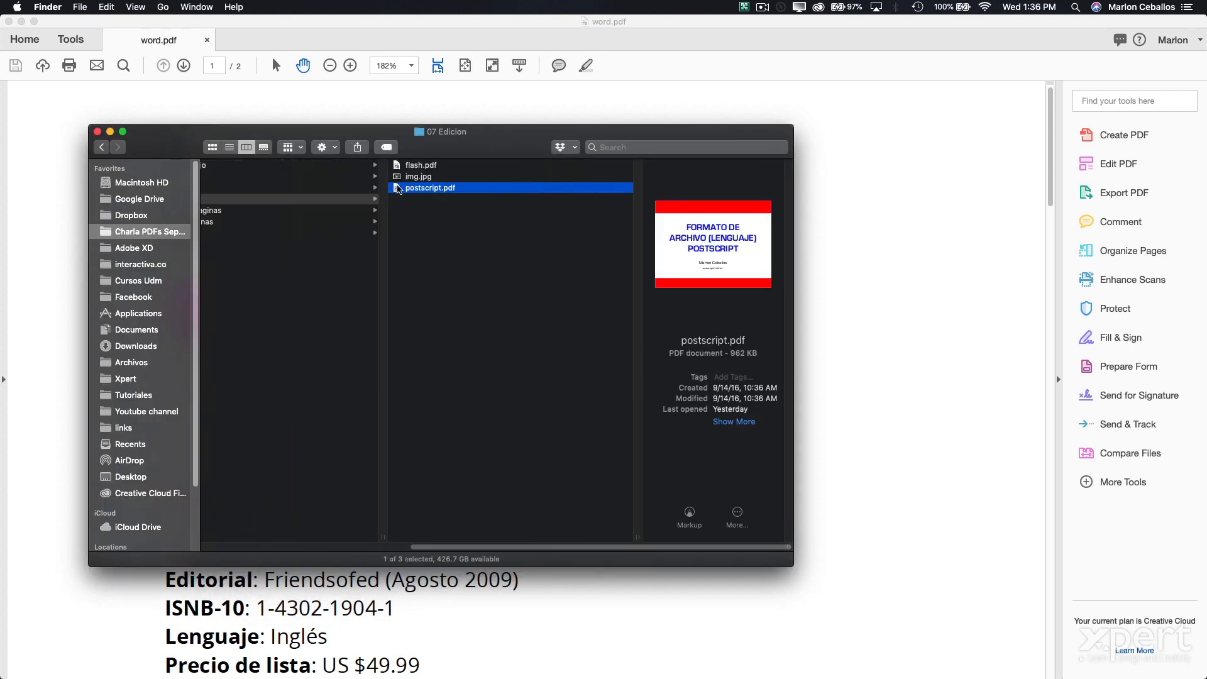
left_click(418, 166)
- Open flash.pdf in Adobe Acrobat and dismiss the reading-order prompt
right_click(414, 166)
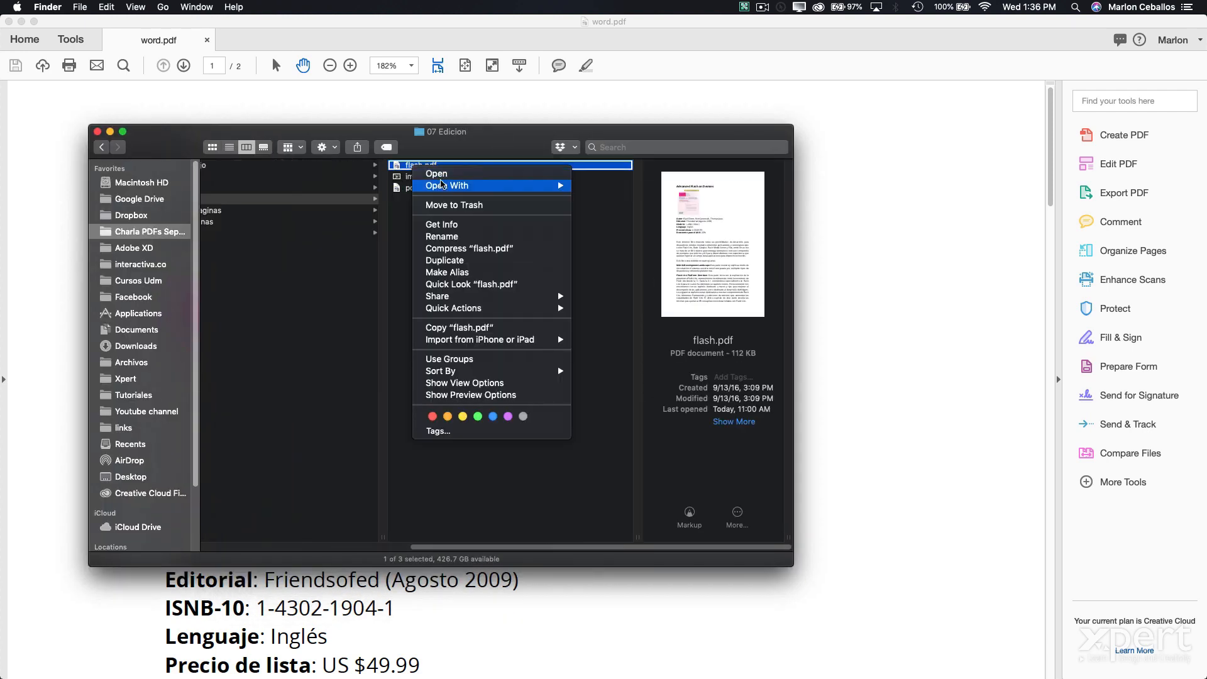
mouse_move(442, 184)
left_click(662, 209)
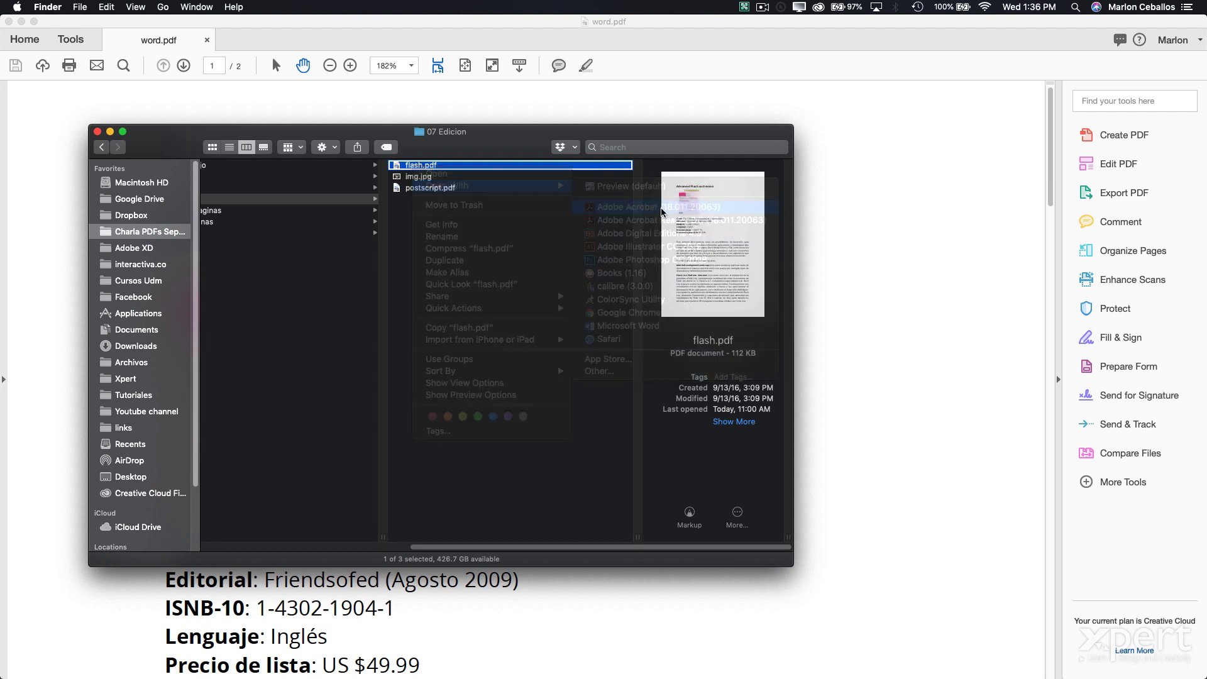
left_click(669, 445)
- Close flash.pdf, hide Acrobat, and reopen flash.pdf from Finder with Adobe Acrobat
left_click(320, 39)
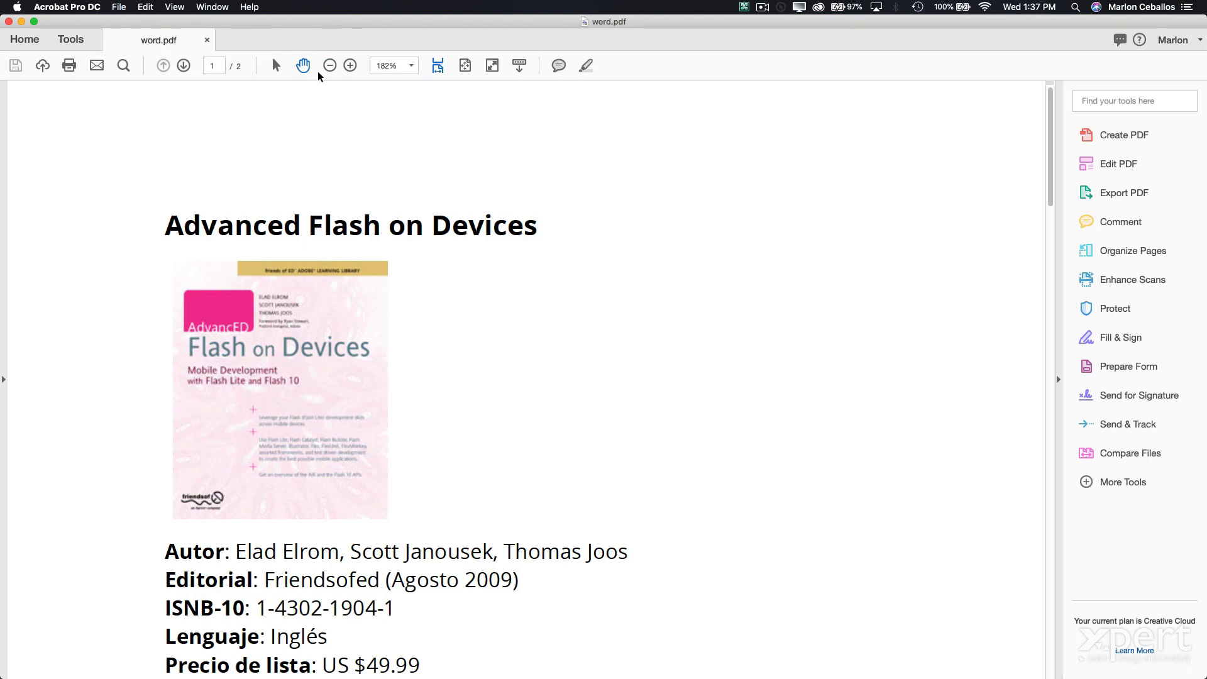
key("super+w")
right_click(433, 167)
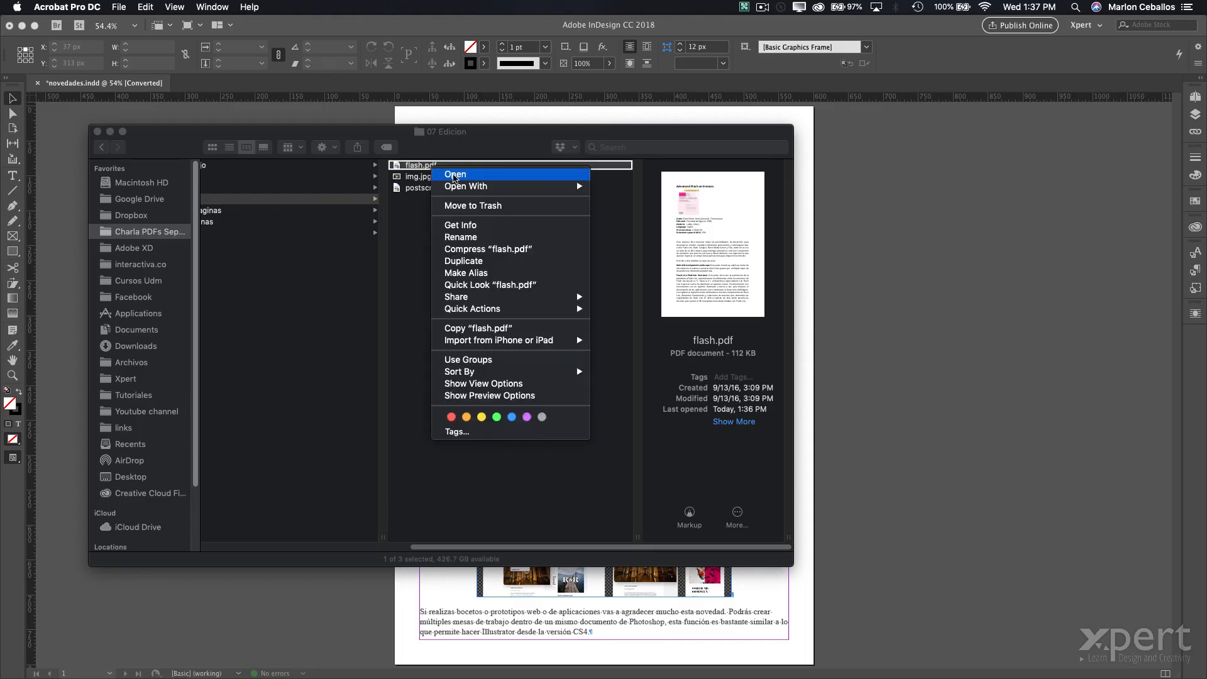
mouse_move(471, 188)
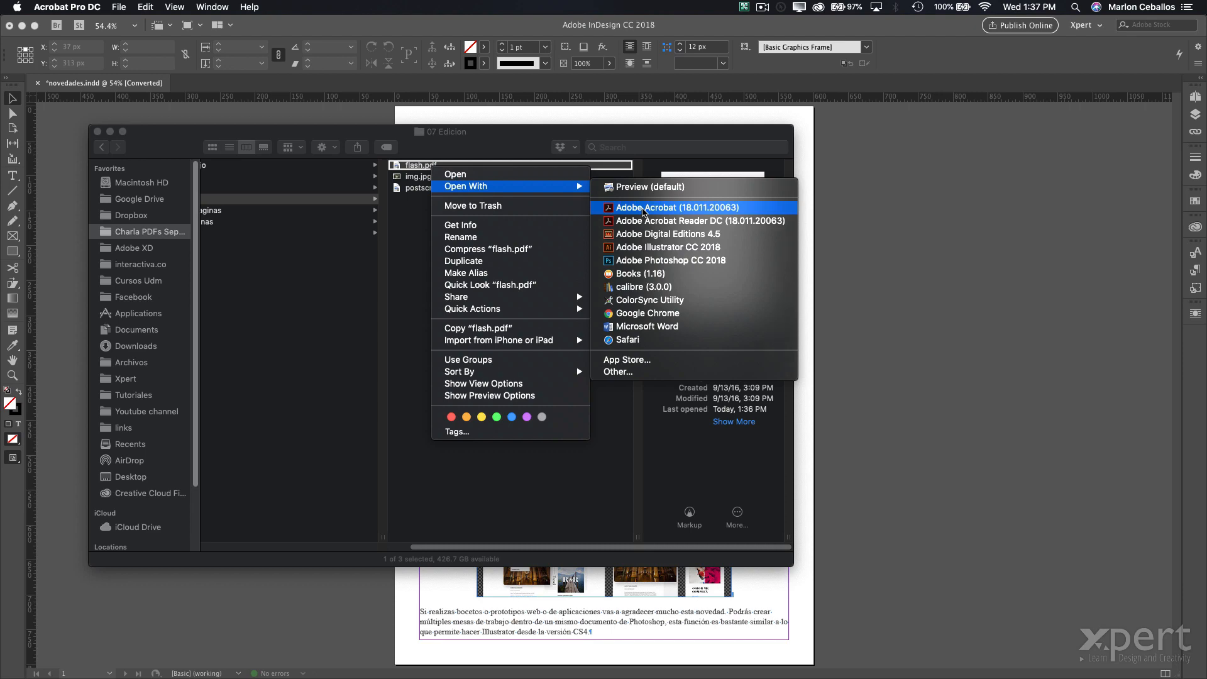
left_click(643, 209)
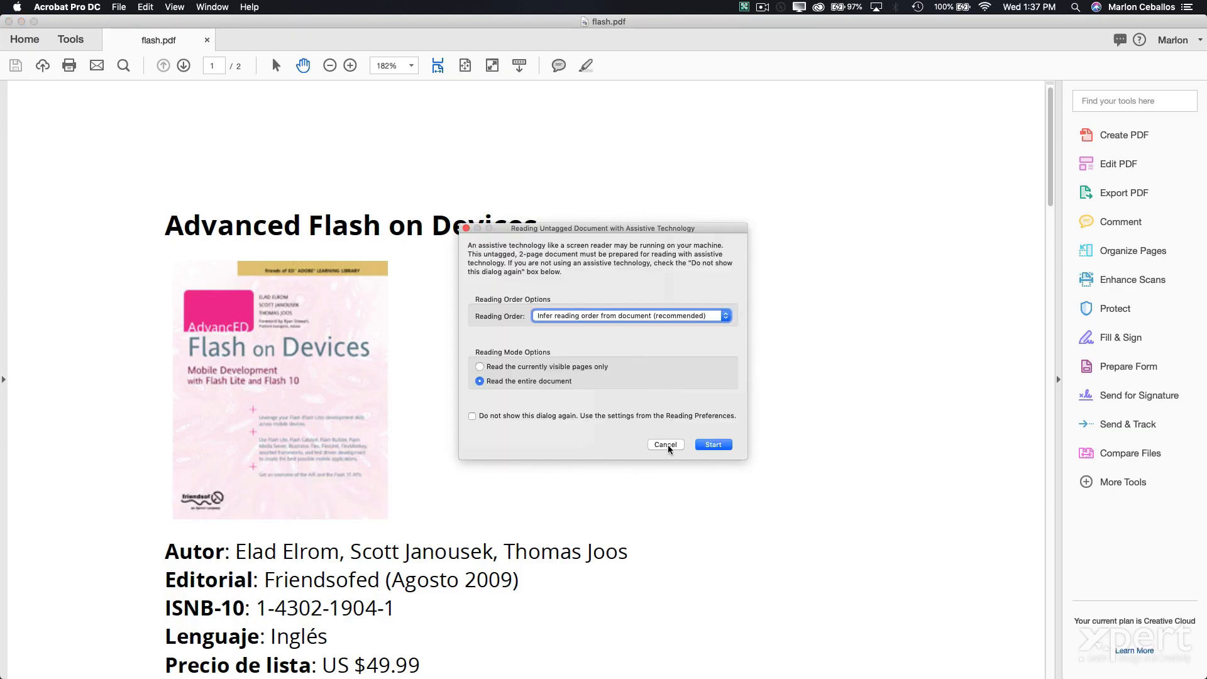
- Cancel the Reading Untagged Document prompt and scroll the Advanced Flash on Devices page
left_click(667, 445)
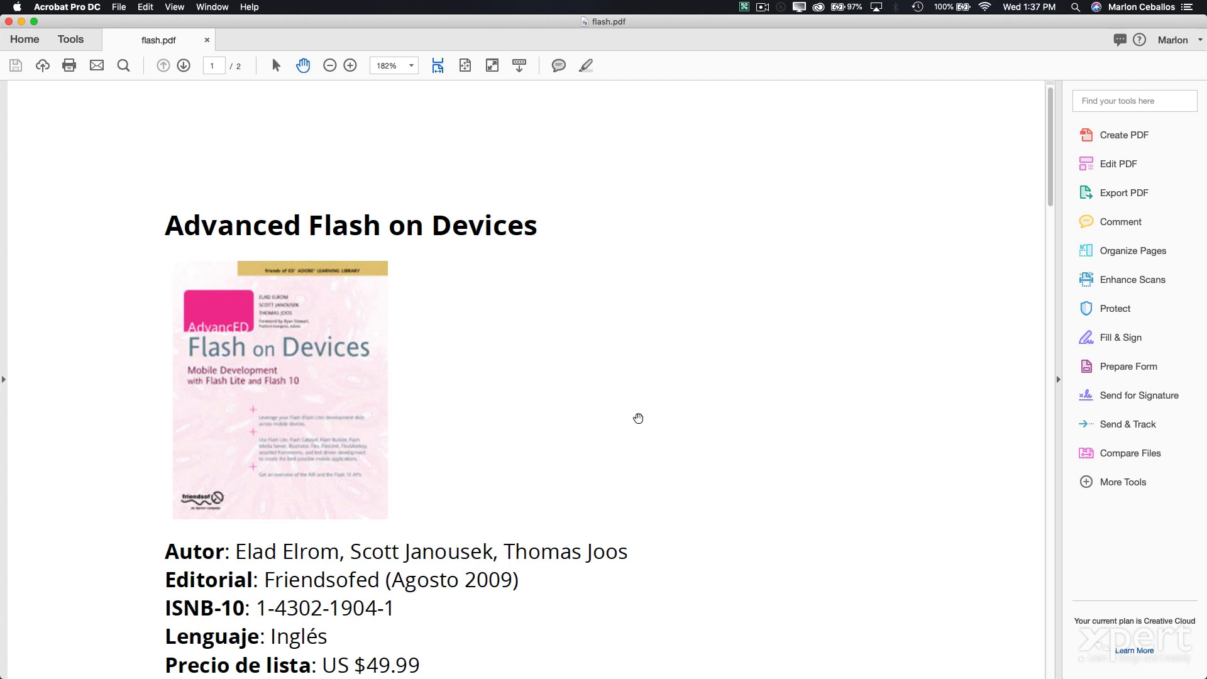
scroll(267, 448, "down", 10)
scroll(272, 449, "up", 10)
scroll(272, 448, "down", 6)
scroll(271, 450, "up", 6)
- Open the Tools overview, add Rich Media as a tool shortcut, then remove it
left_click(62, 40)
left_click(216, 68)
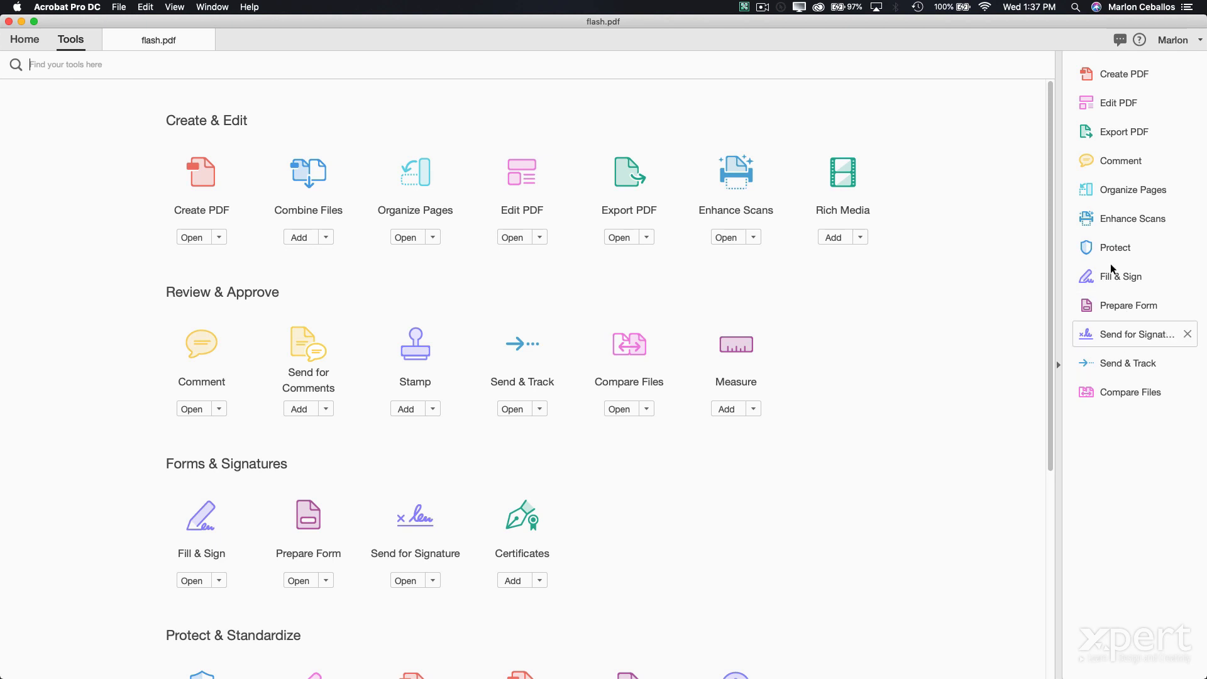
left_click(861, 238)
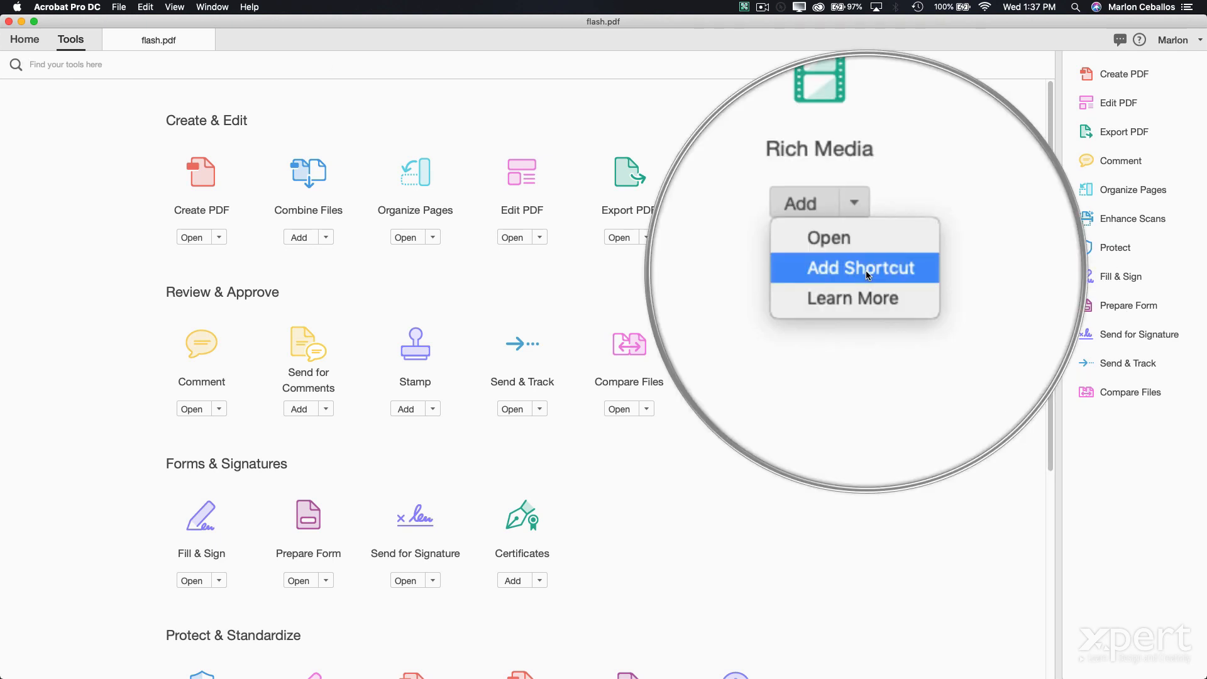
left_click(861, 267)
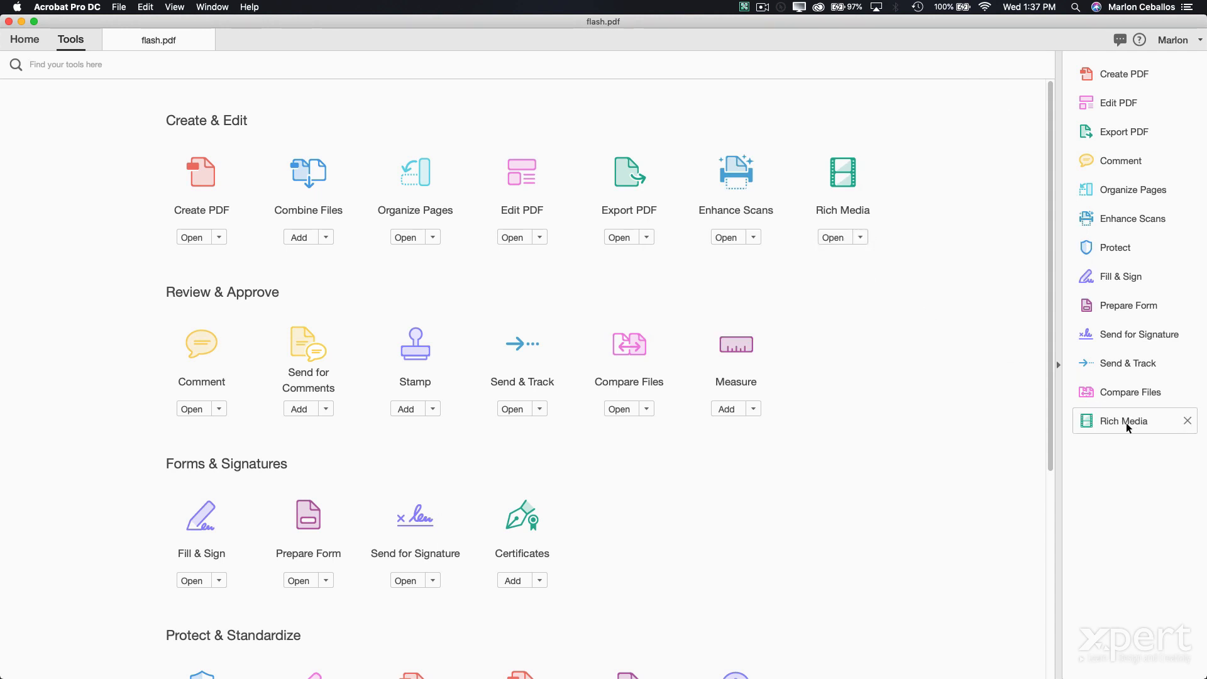
left_click(1187, 421)
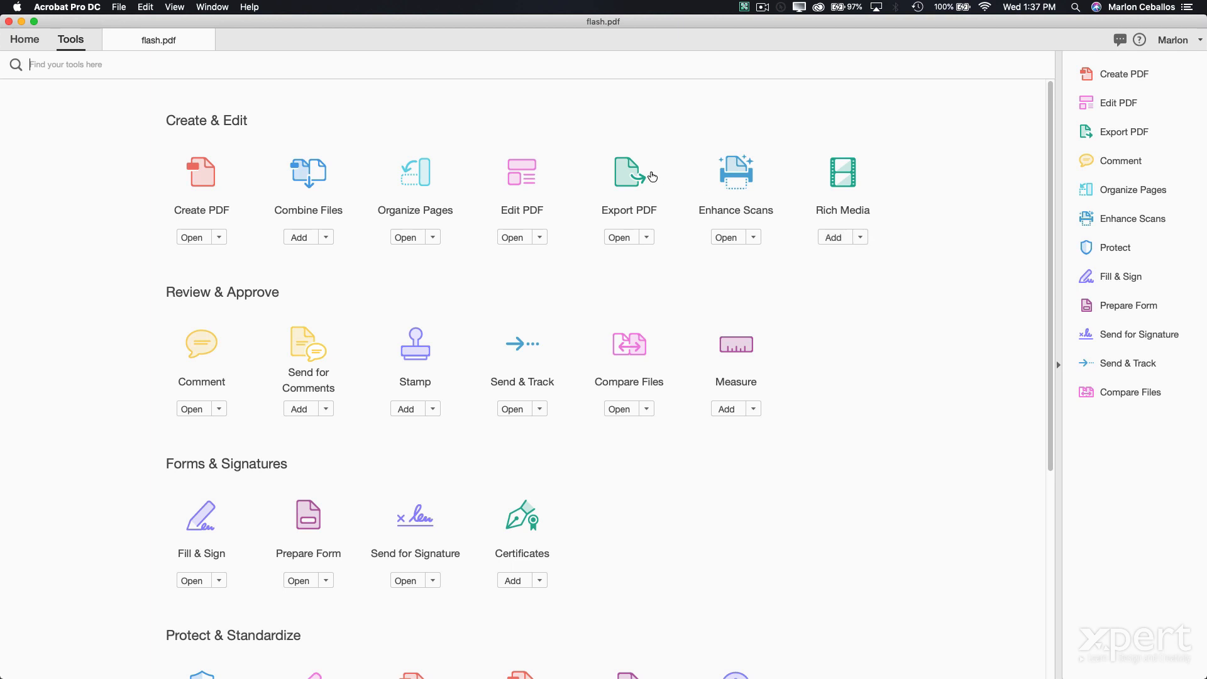
- Enter Edit PDF mode, exit and re-enter it from the right pane, then pick Link
left_click(529, 171)
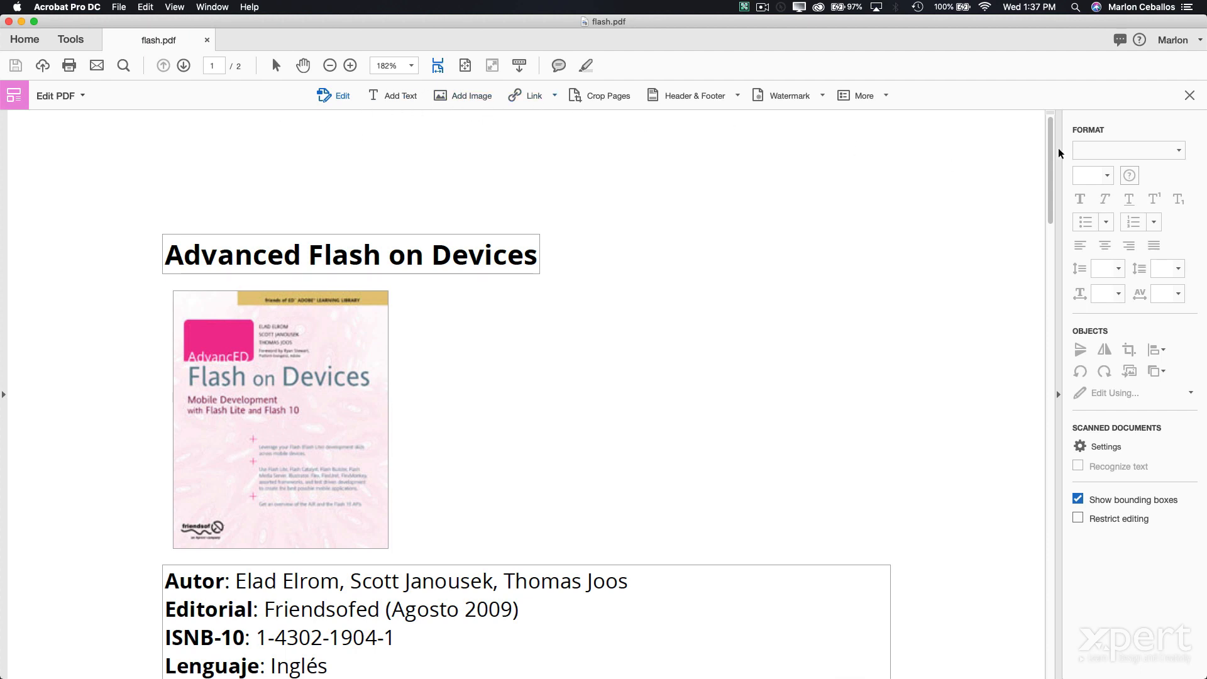
left_click(1189, 95)
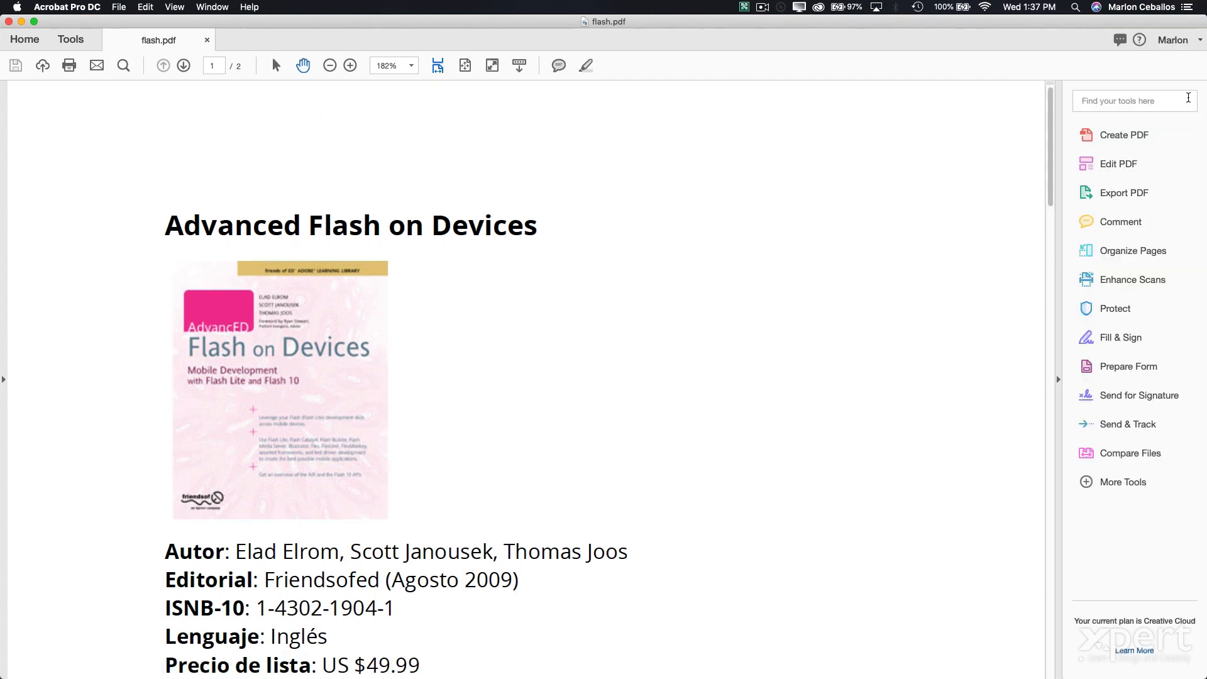
left_click(1130, 162)
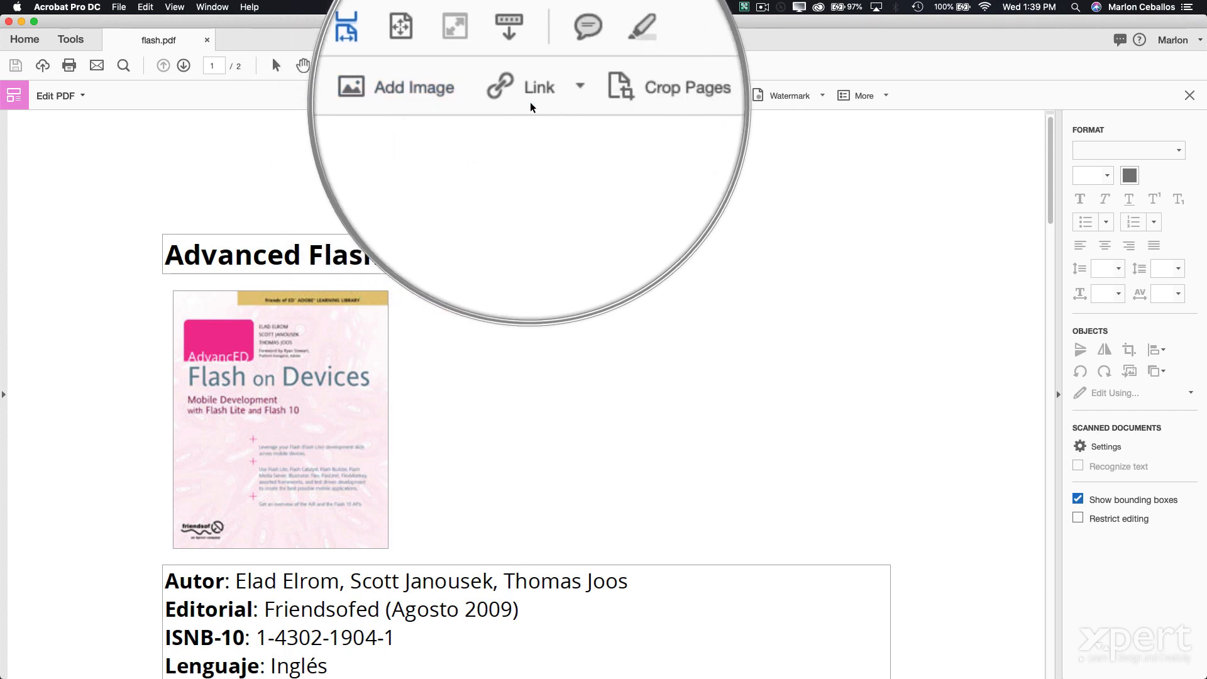
left_click(533, 100)
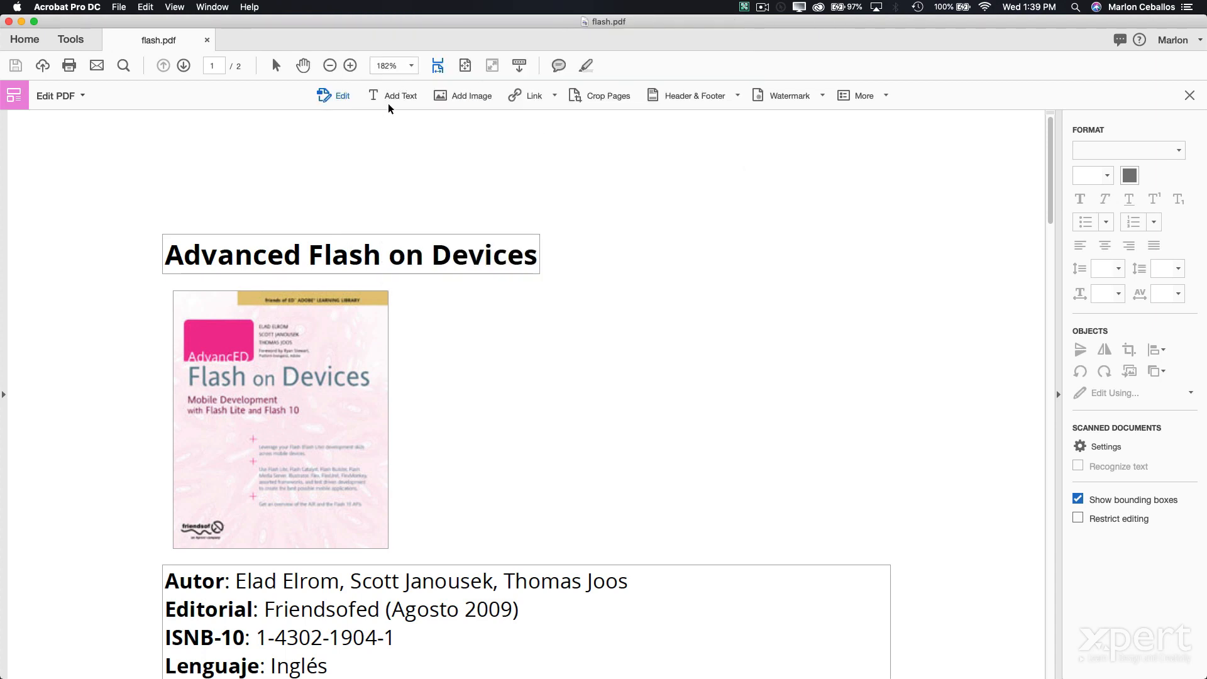
- Change the Editorial year 2009 to 2018, then select the cover image and drag it right
scroll(459, 516, "down", 2)
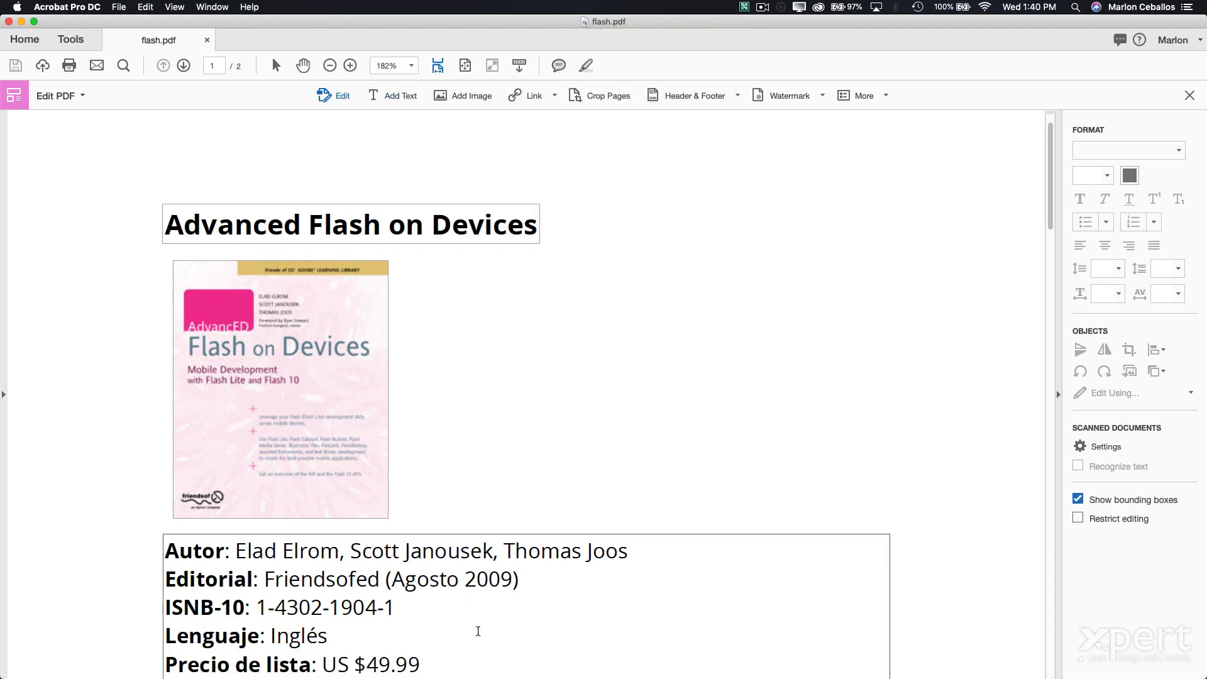
left_click(492, 579)
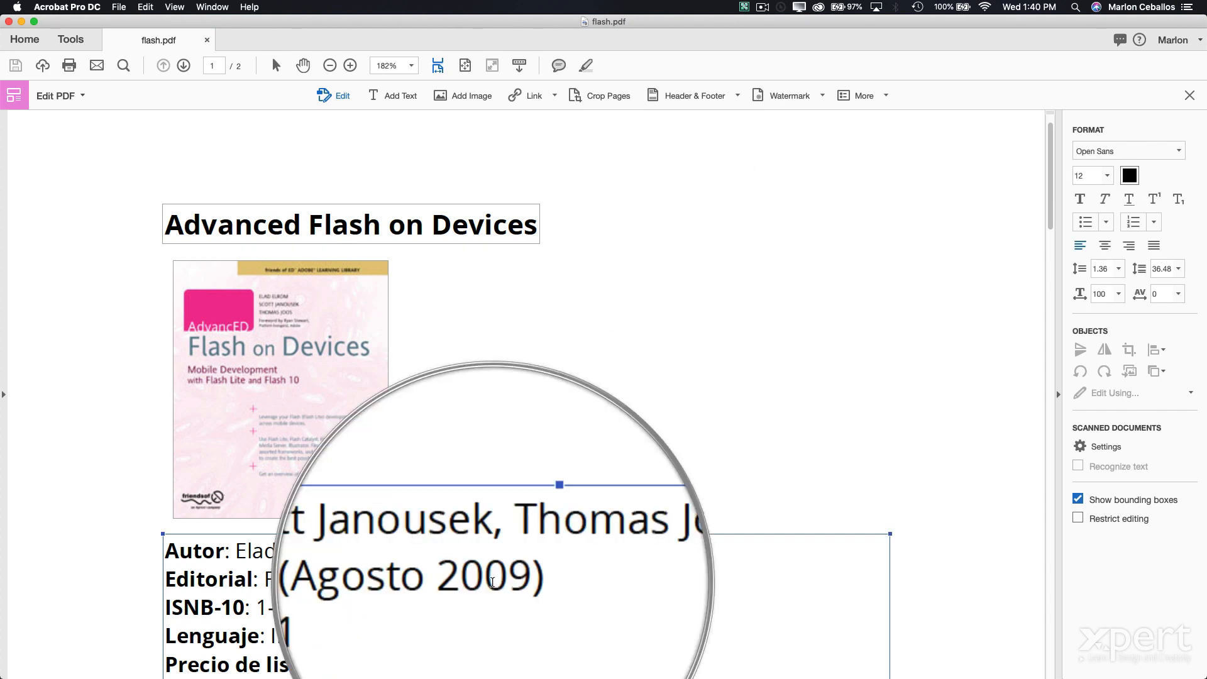
left_click_drag(489, 579, 510, 579)
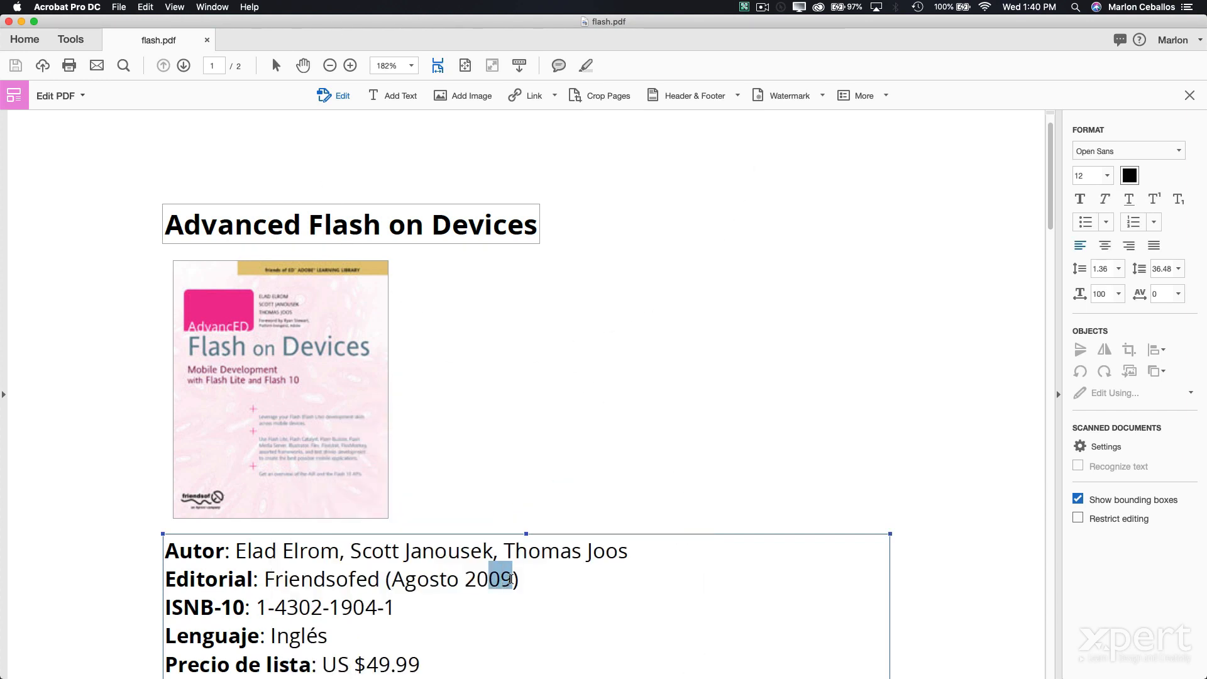
type("18")
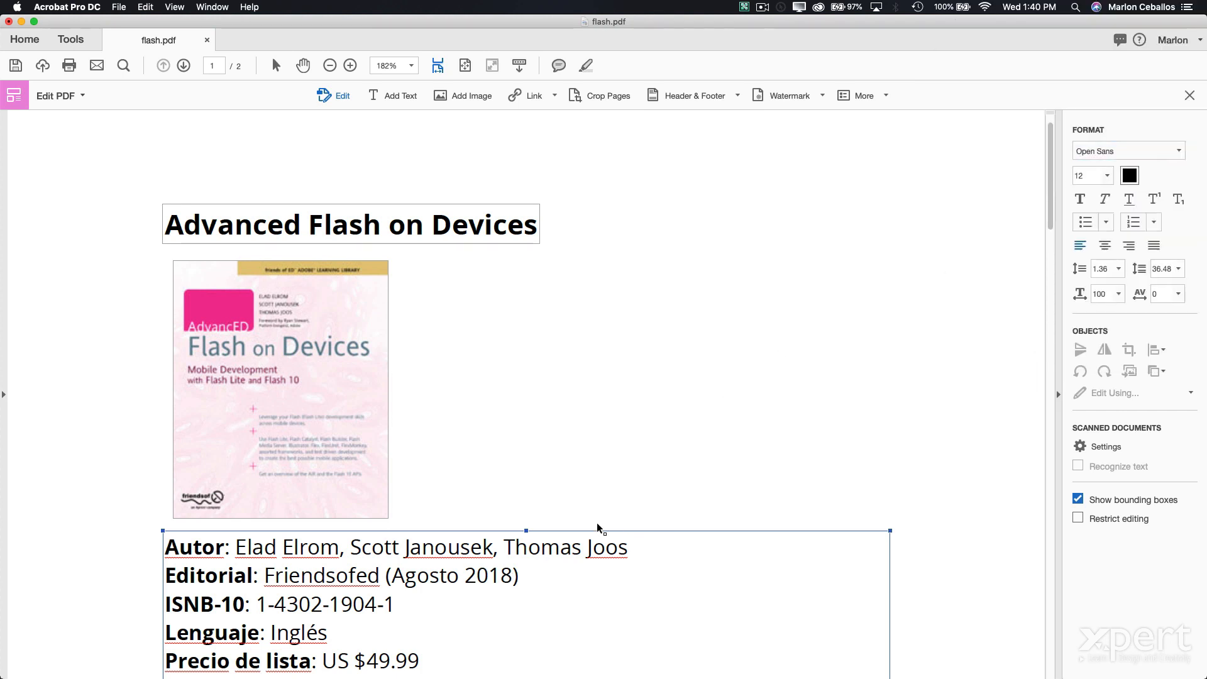
left_click(355, 305)
left_click_drag(348, 297, 483, 299)
- Undo the cover image move and edit it in Adobe Photoshop, accepting the warning
key("super+z")
right_click(332, 300)
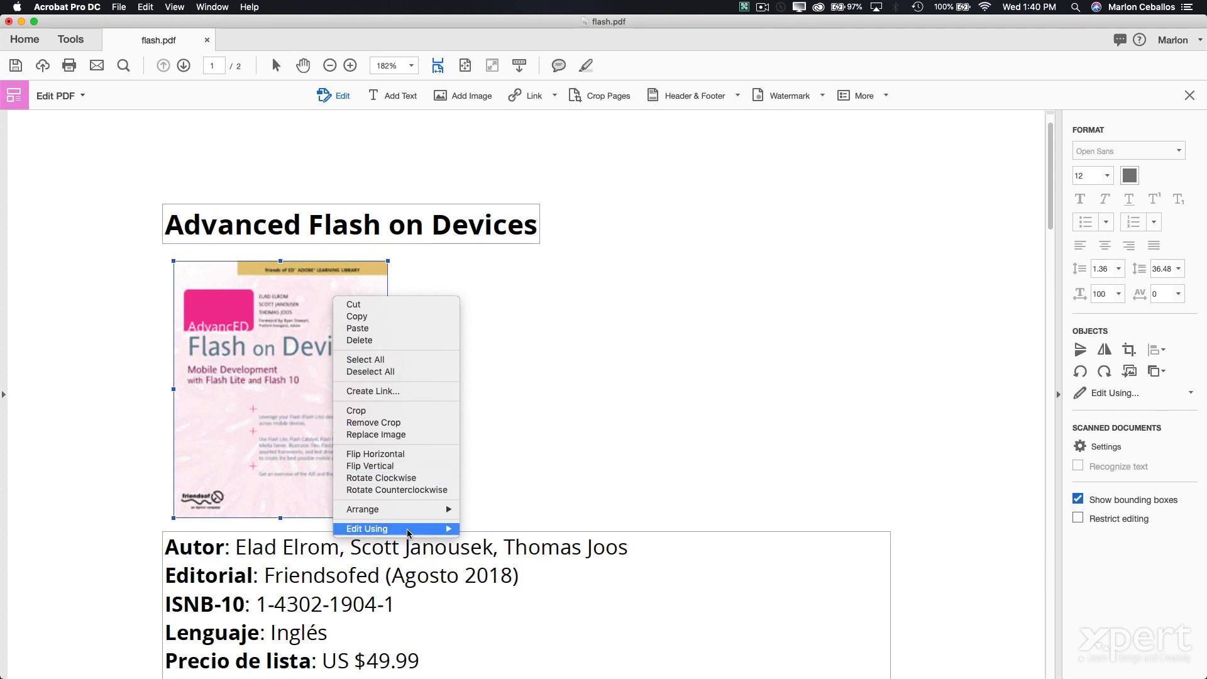
mouse_move(410, 530)
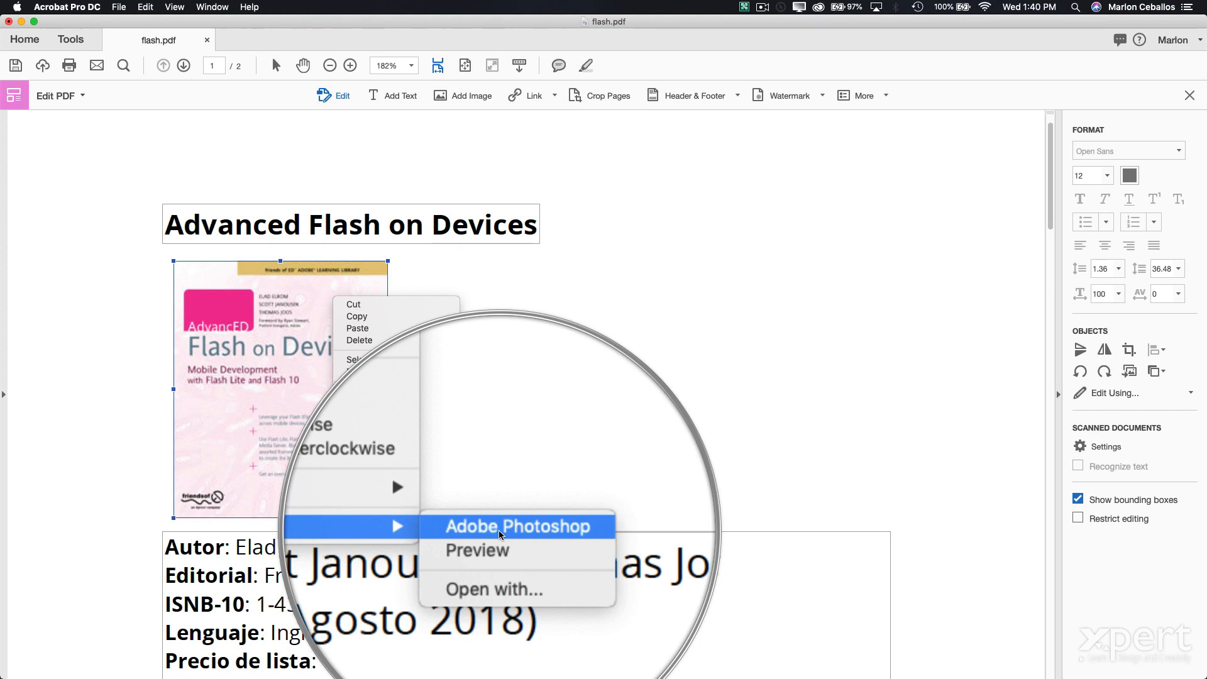
left_click(500, 532)
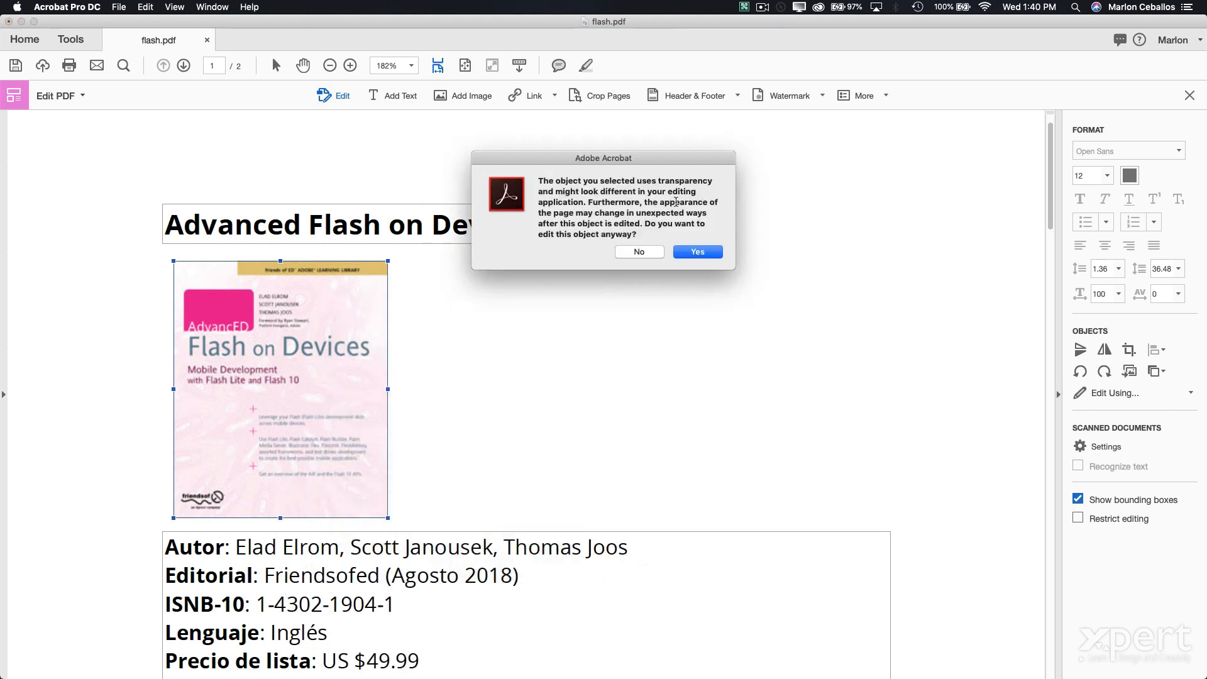
left_click(694, 252)
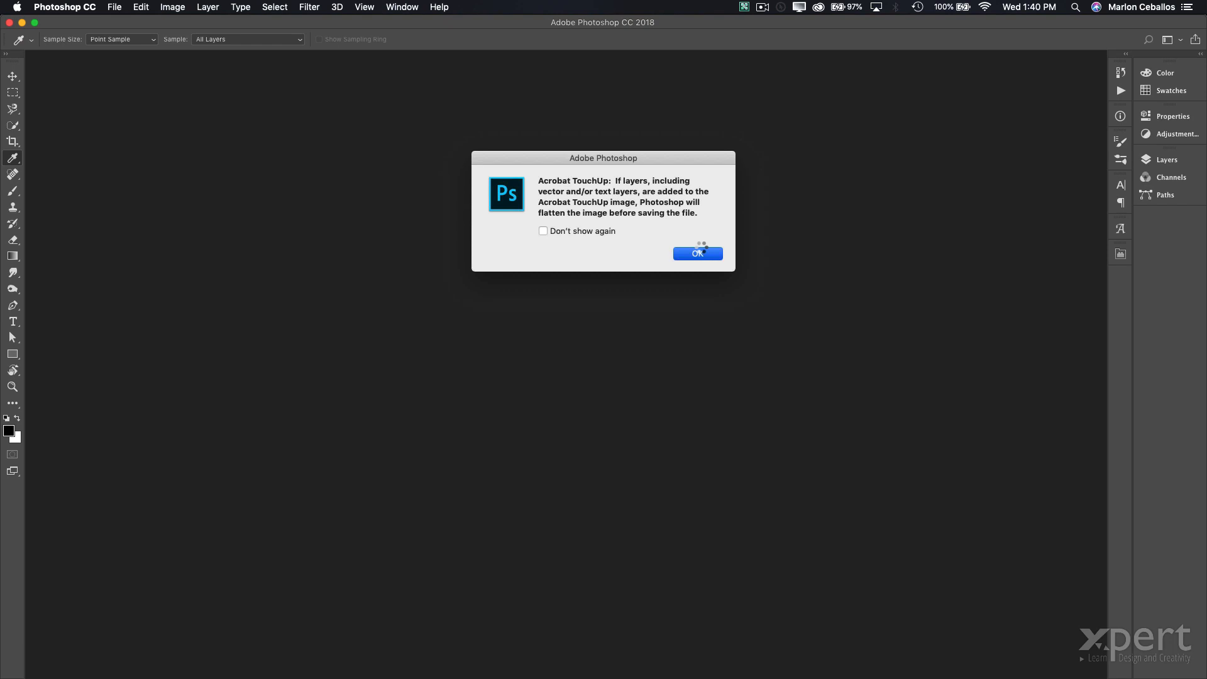
- Convert the cover image to Grayscale, discarding colour, save it and return to Acrobat
left_click(696, 251)
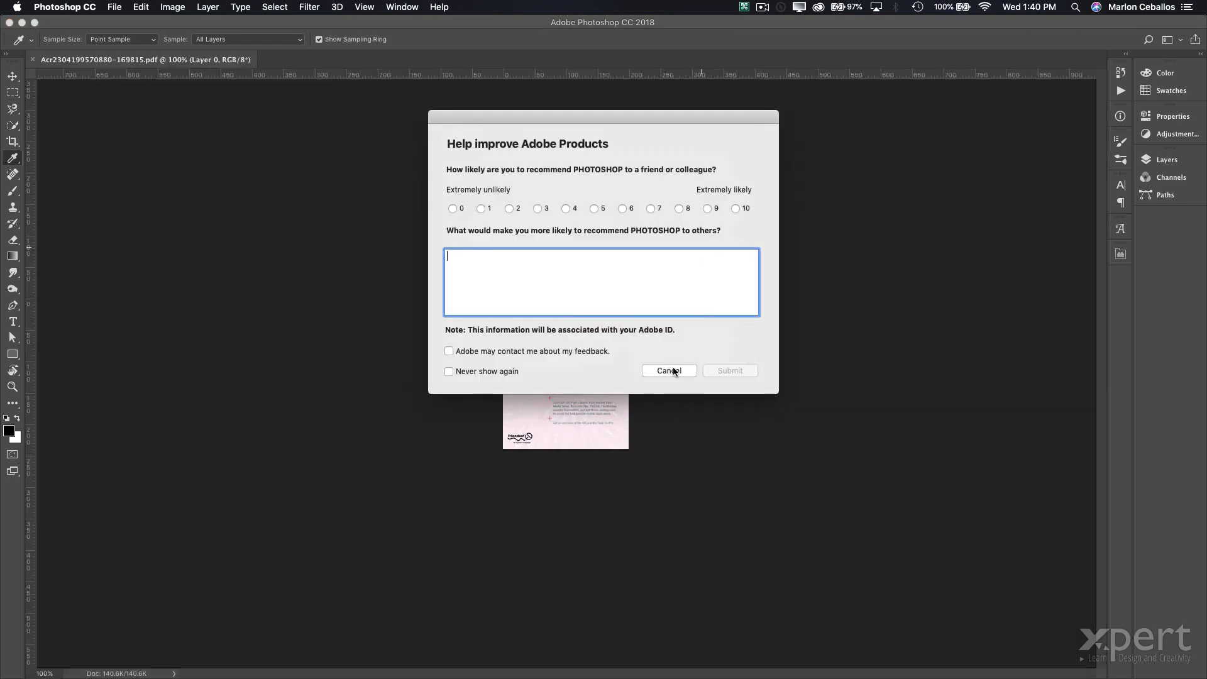
left_click(669, 370)
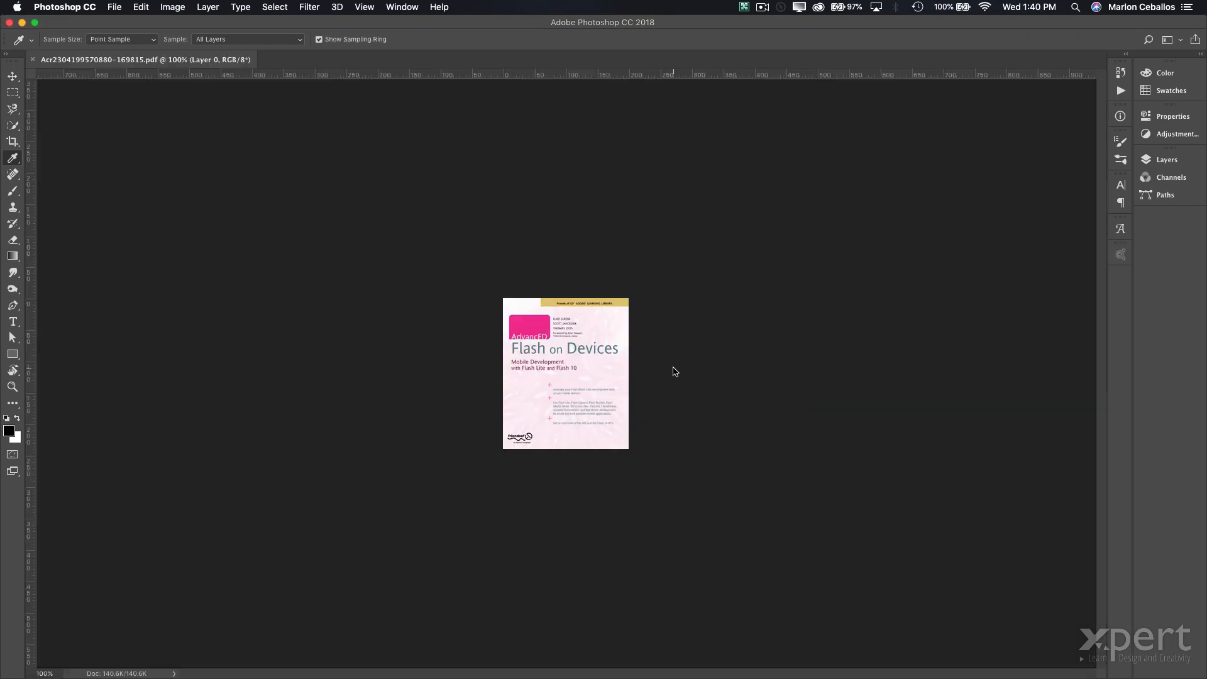
left_click(173, 7)
mouse_move(293, 28)
left_click(330, 38)
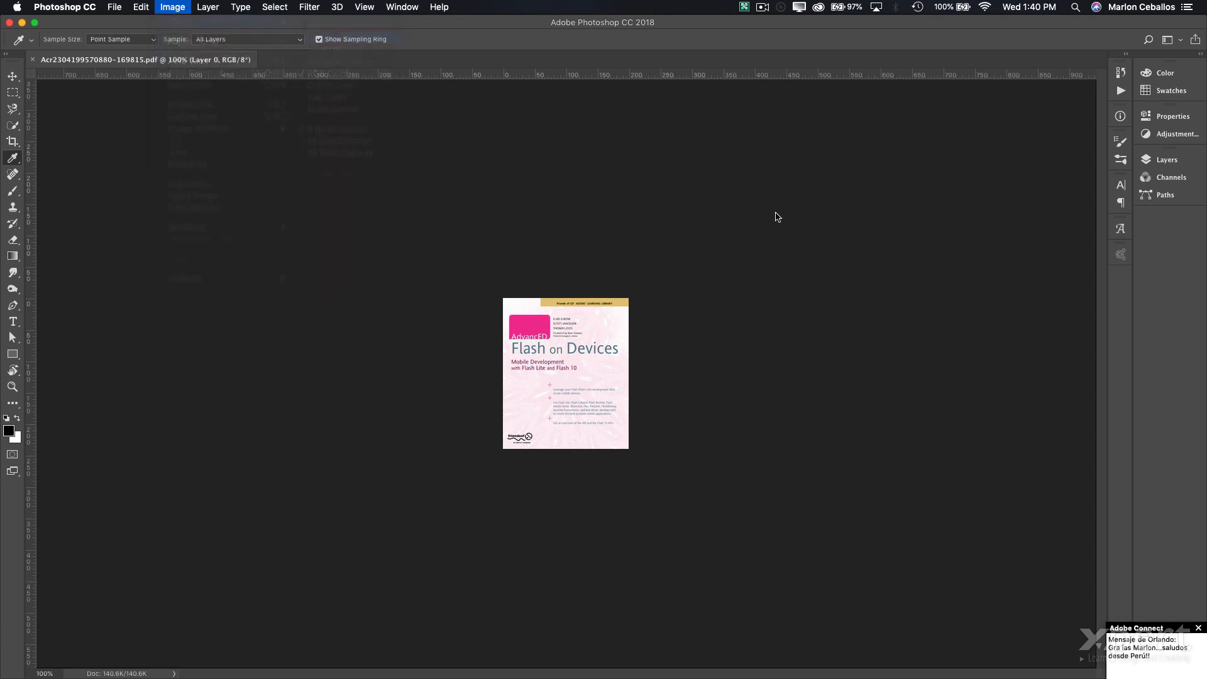
left_click(696, 254)
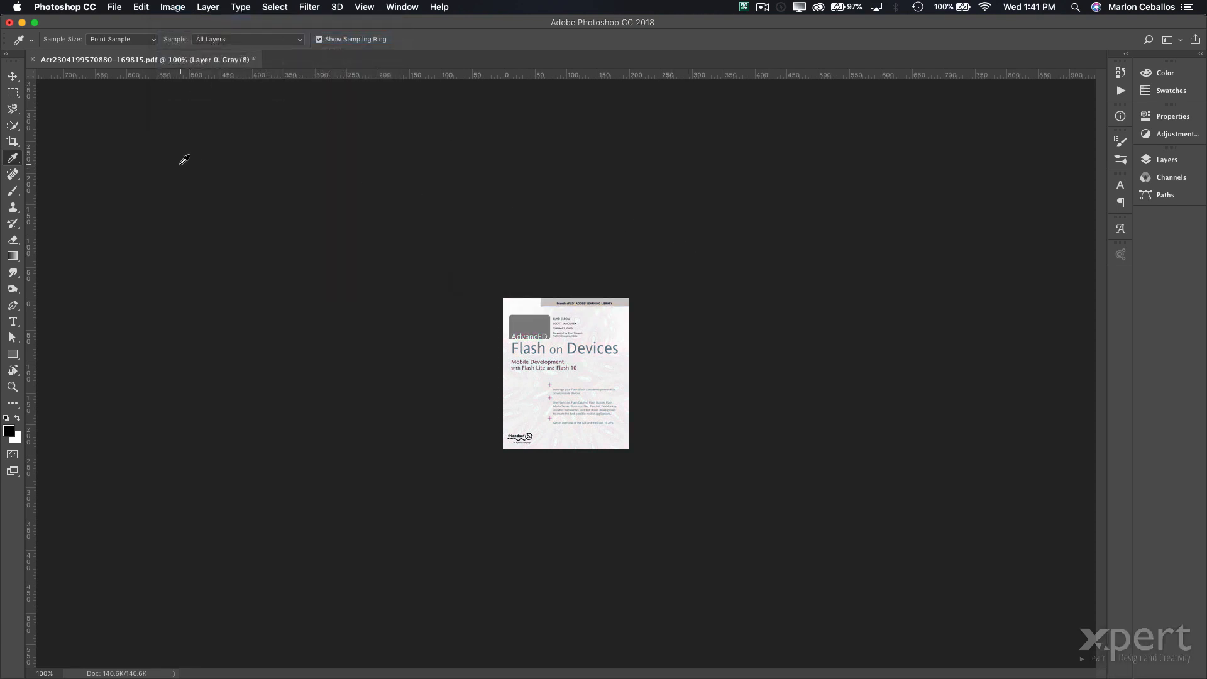
key("super+s")
key("super+Tab")
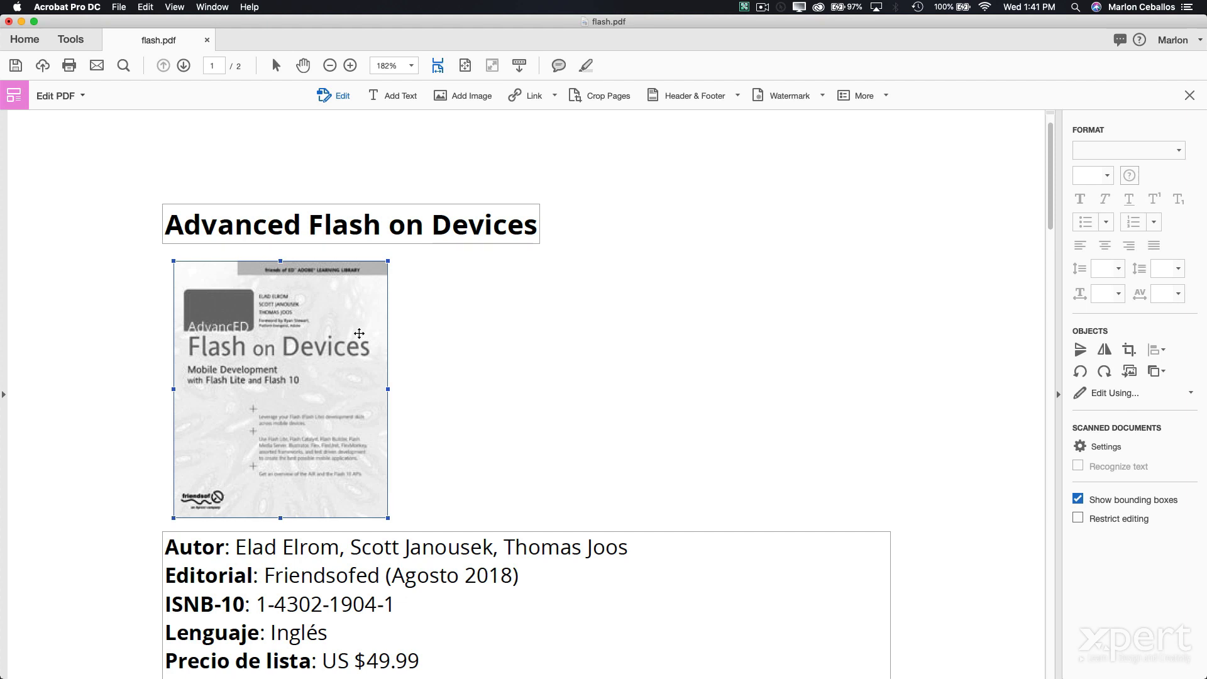
- Close the Edit PDF toolbar and go back to the Tools overview
left_click(1189, 95)
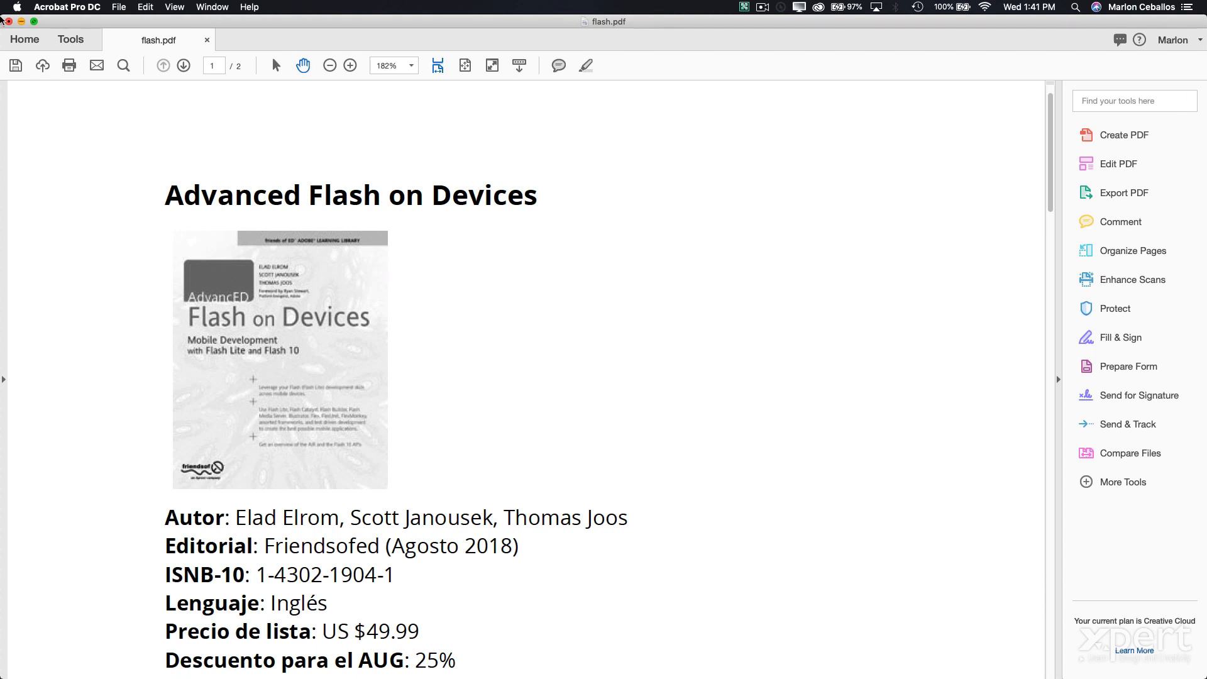
left_click(59, 37)
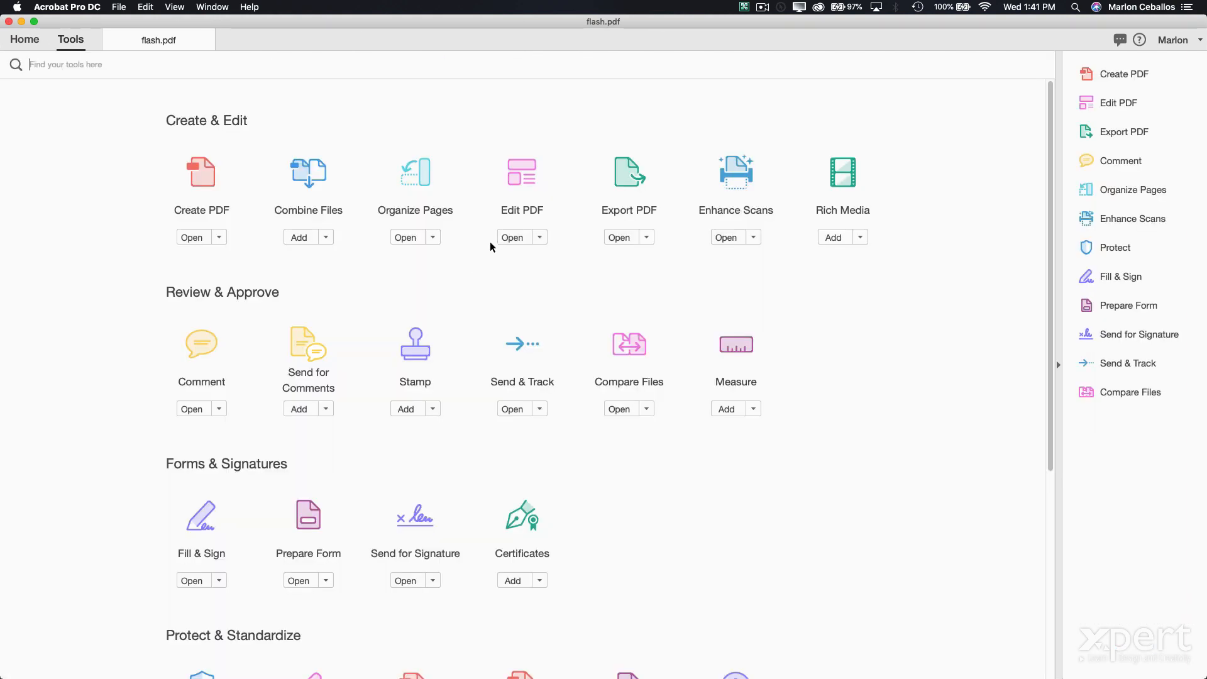
- With Rich Media's Add Video, draw a video area to the right of the book title
left_click(845, 173)
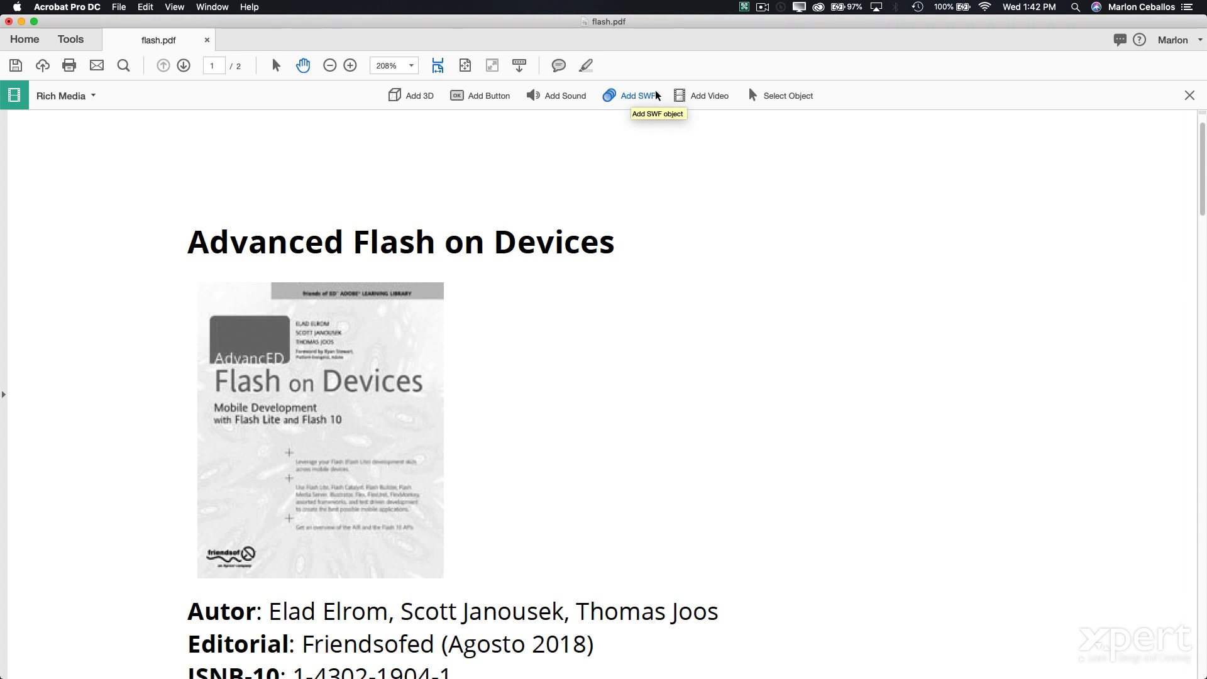
left_click(707, 95)
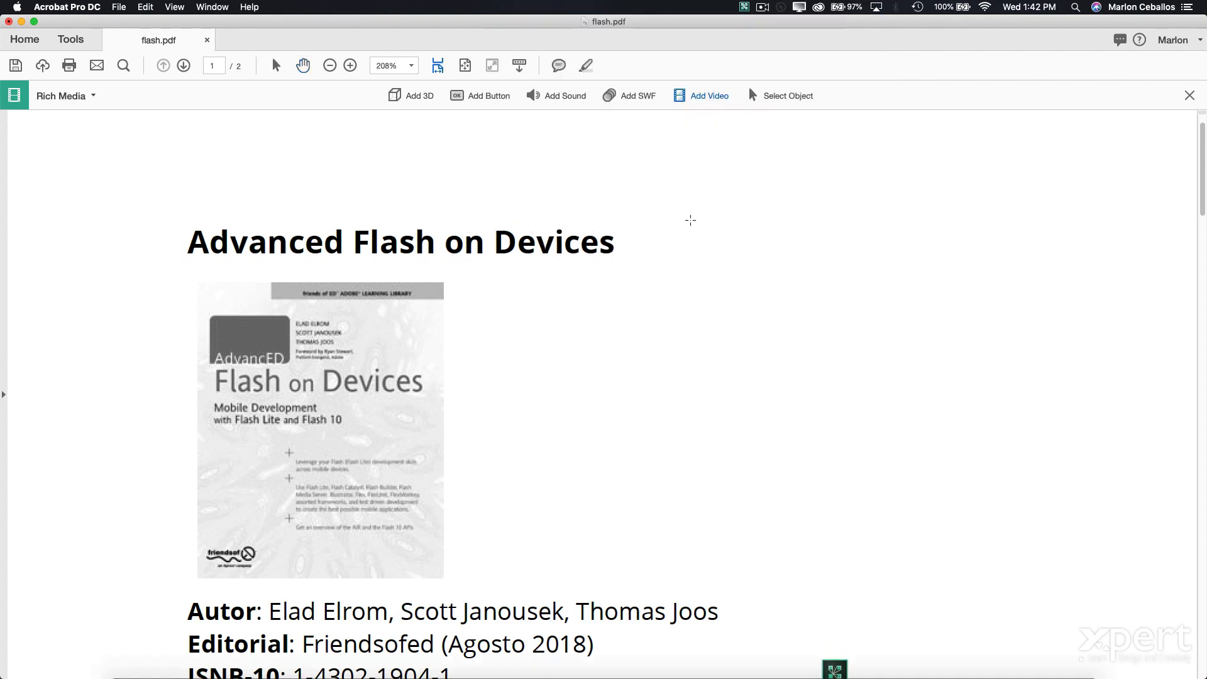
left_click_drag(645, 190, 1106, 434)
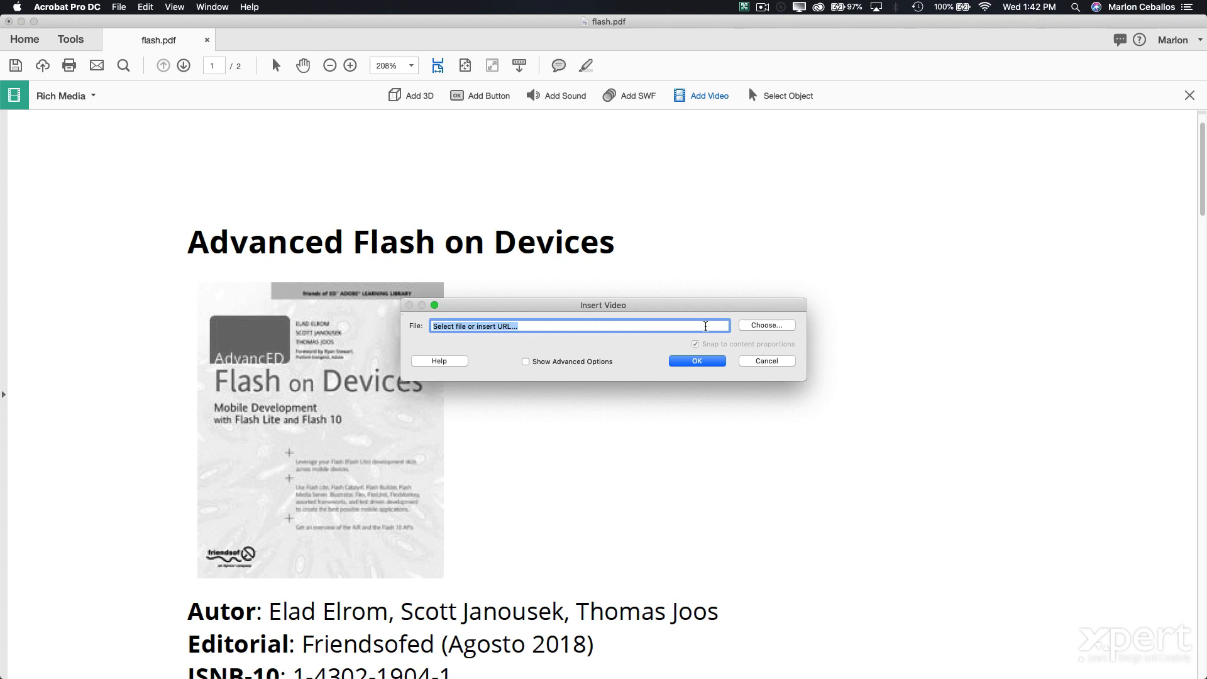
- Insert 01-04 que es xd.mp4 from Google Drive > _videos into the drawn video area
left_click(753, 327)
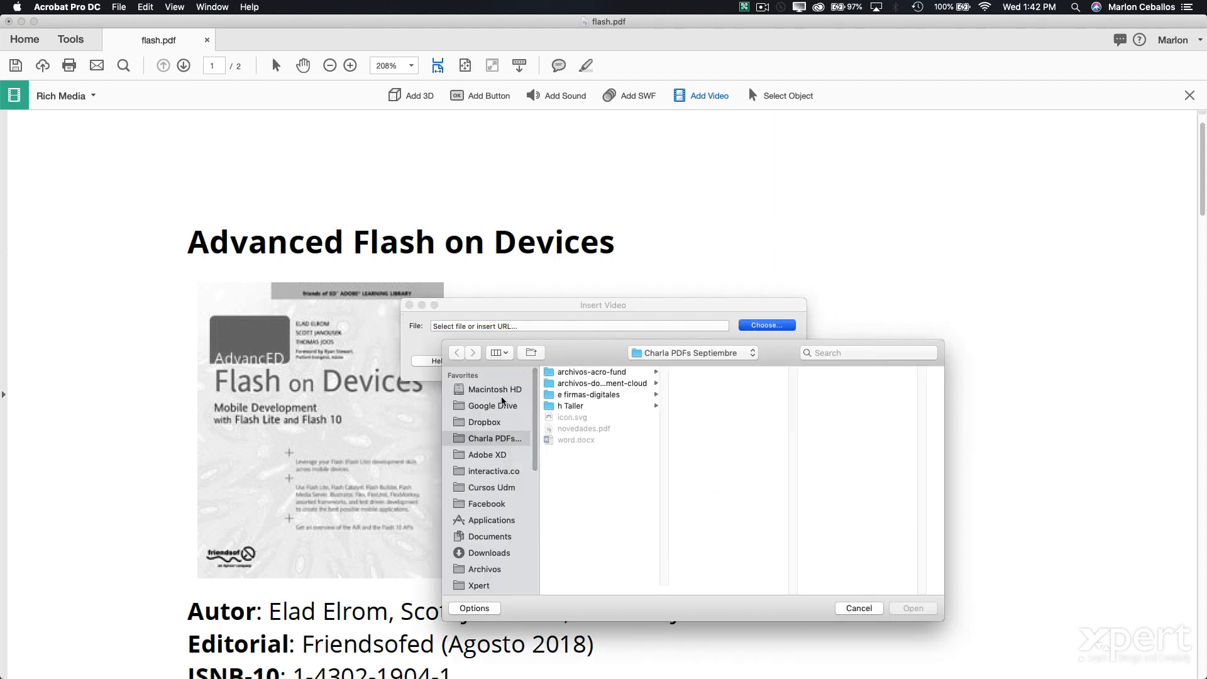
left_click(499, 407)
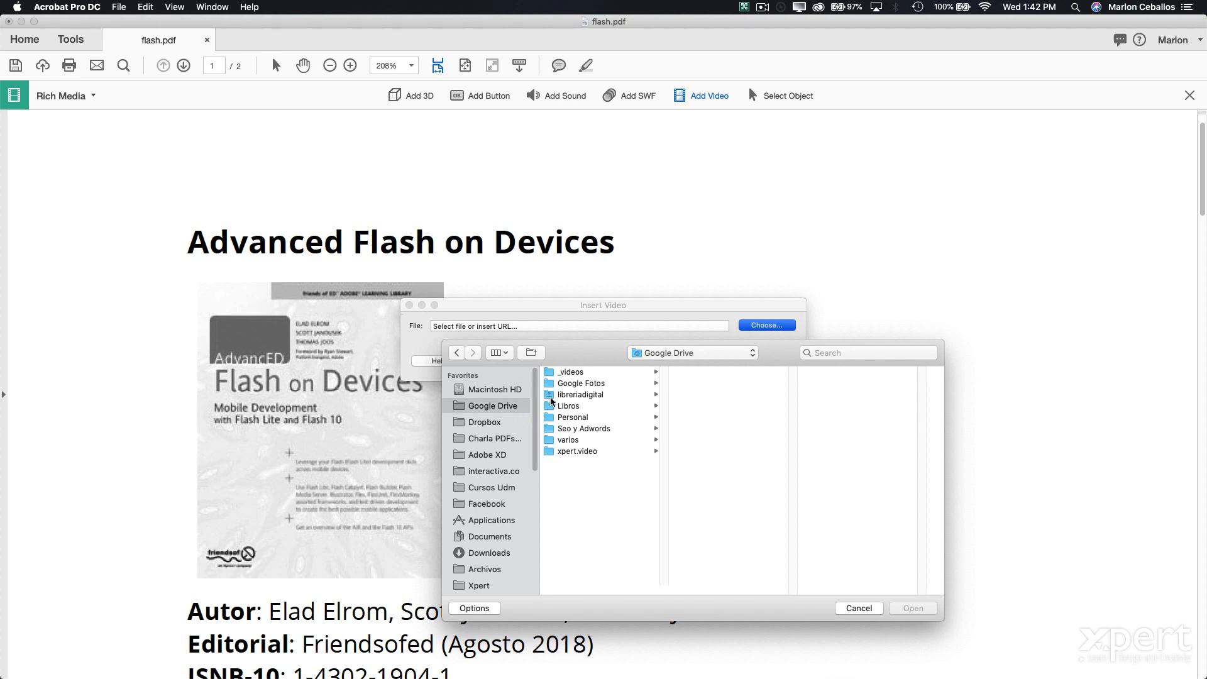
left_click(568, 373)
left_click(694, 372)
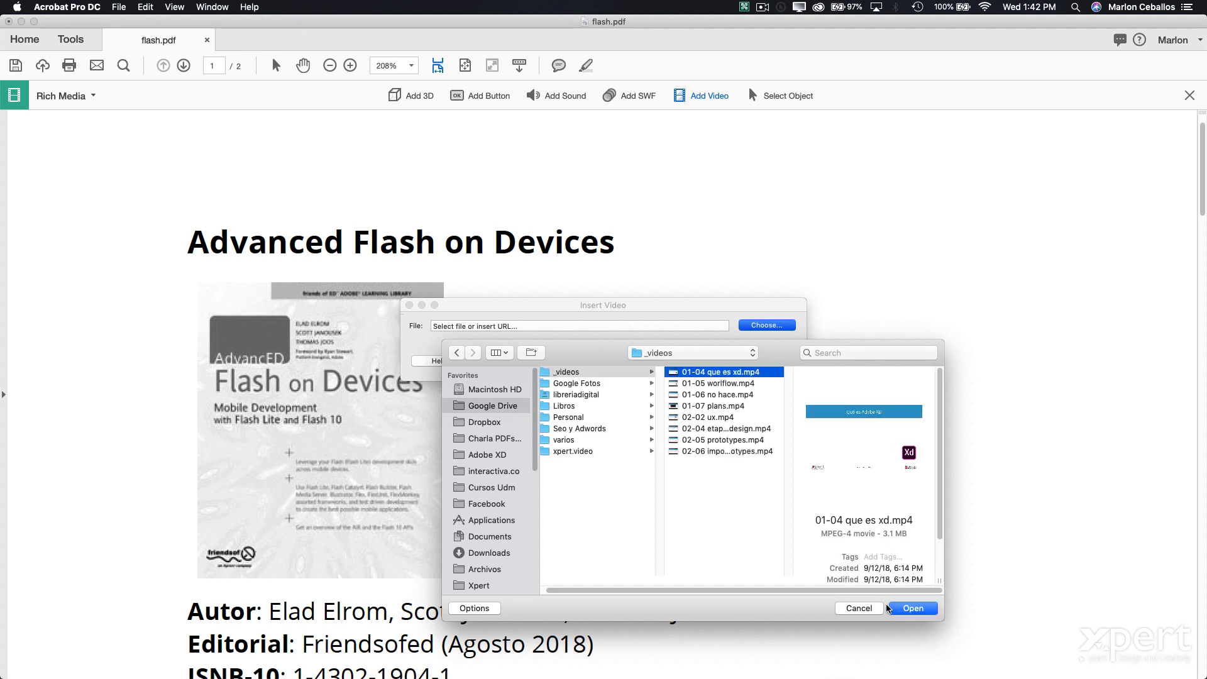
left_click(898, 607)
left_click(699, 360)
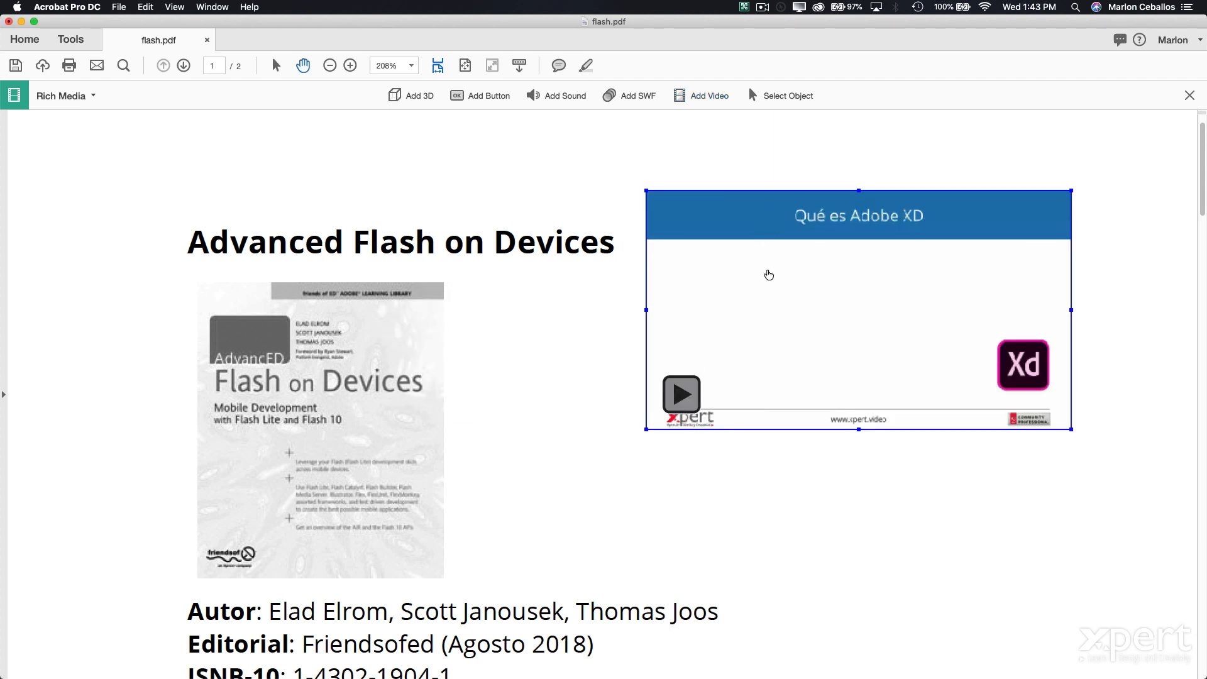
- Deselect the video, close the Rich Media toolbar and play the embedded video
left_click(992, 538)
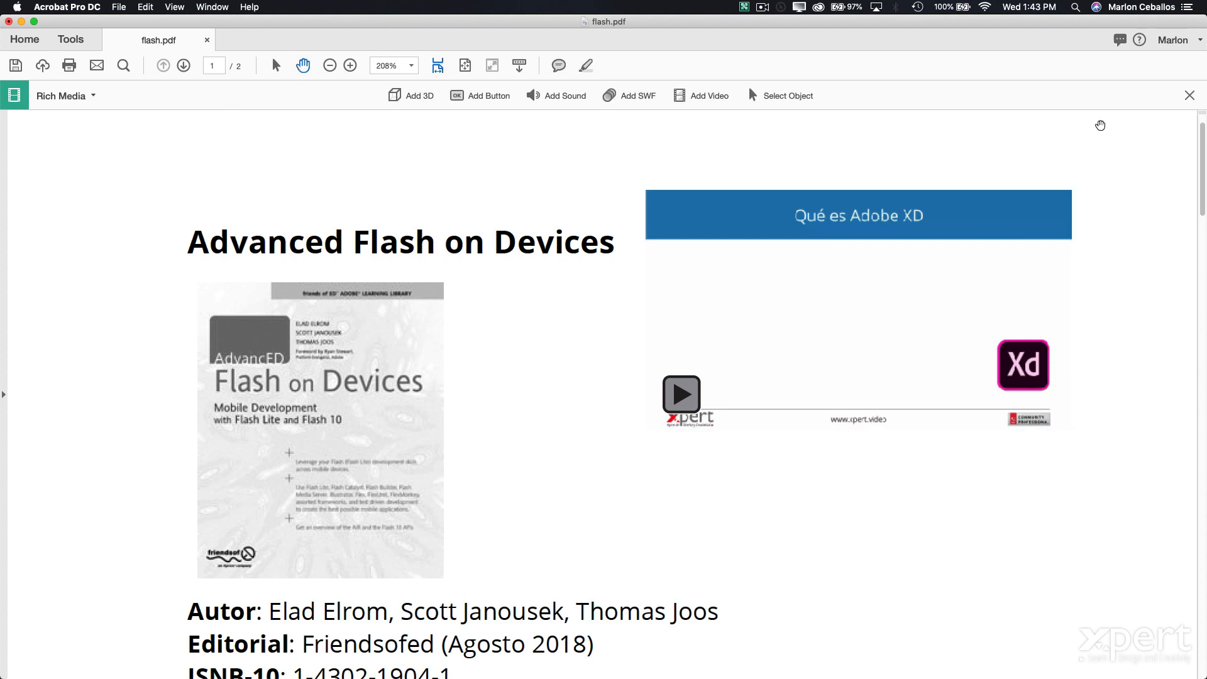
left_click(1188, 96)
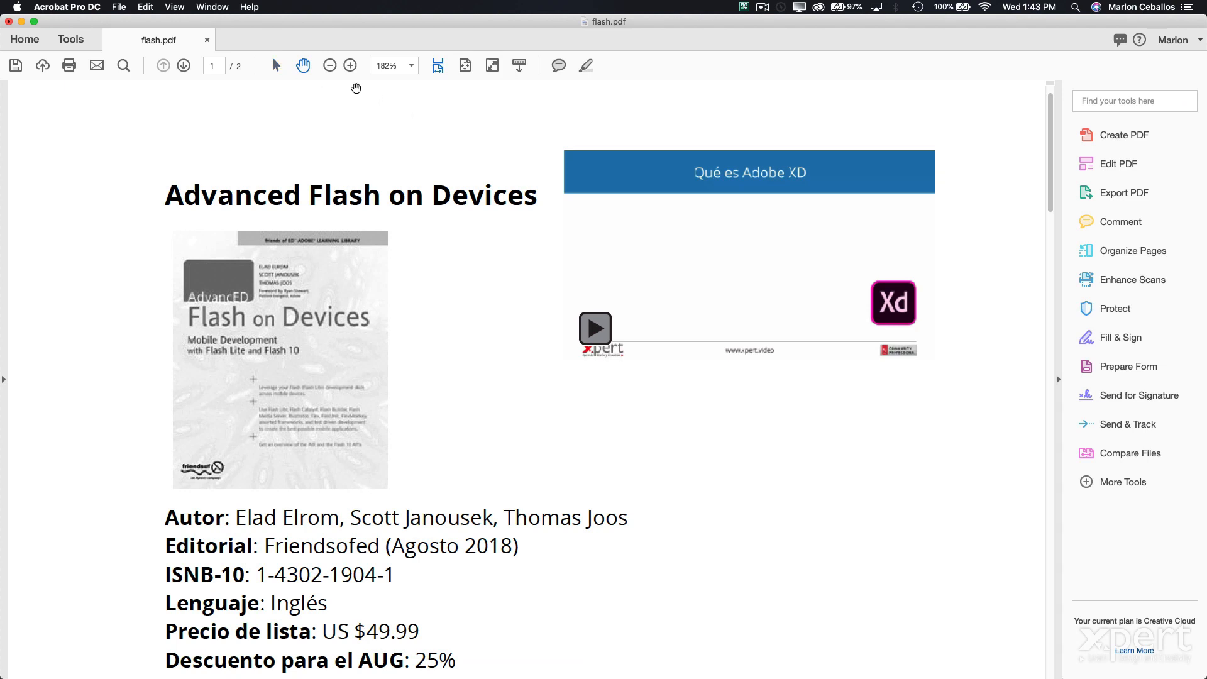
left_click(748, 254)
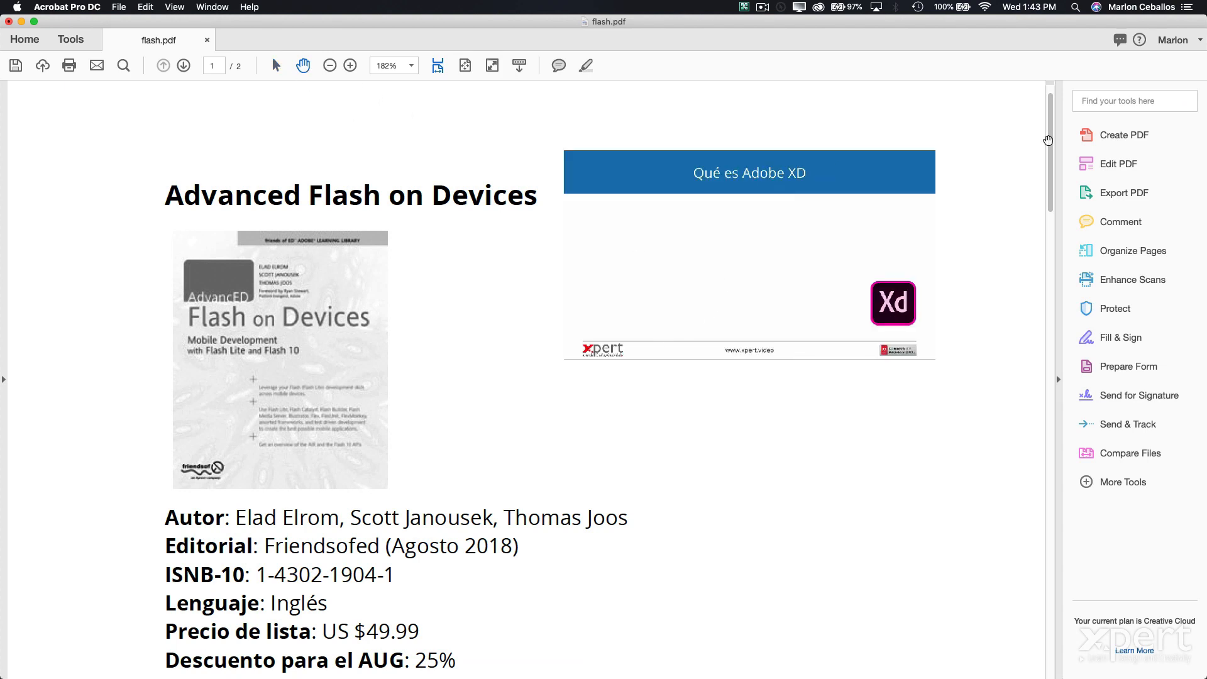
- Unmute the sound, open and close Edit PDF, then return to the Tools overview
left_click(1114, 167)
key("XF86AudioMute")
key("XF86AudioMute")
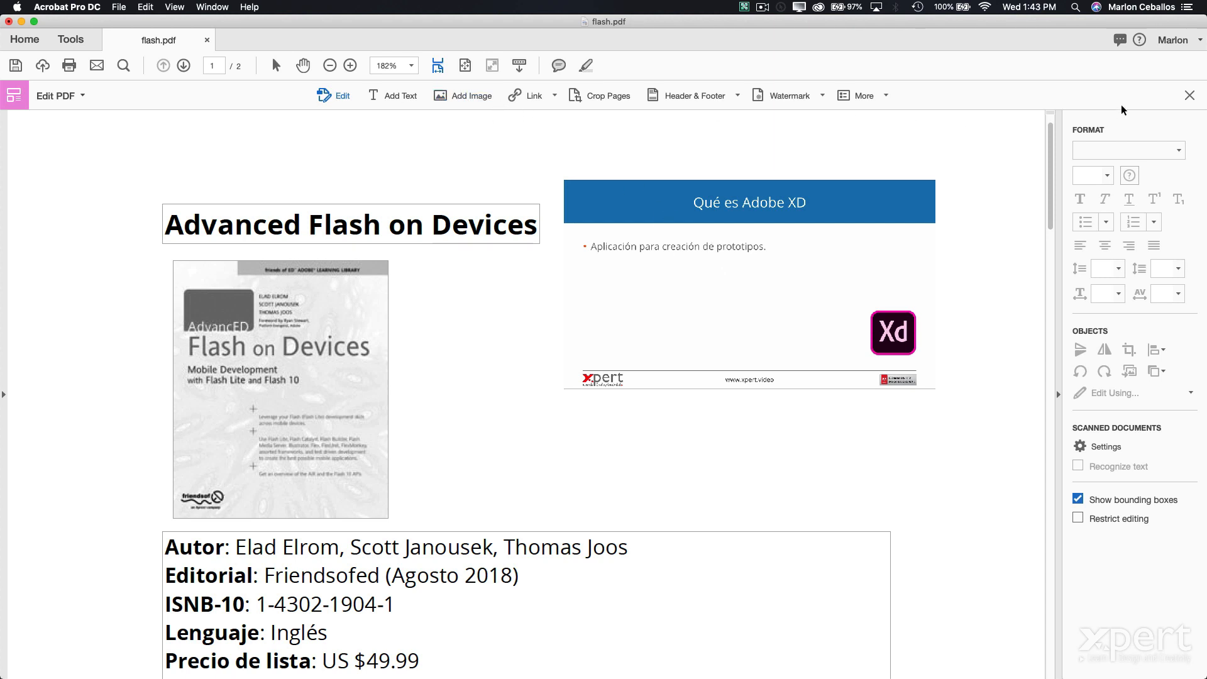
left_click(1190, 95)
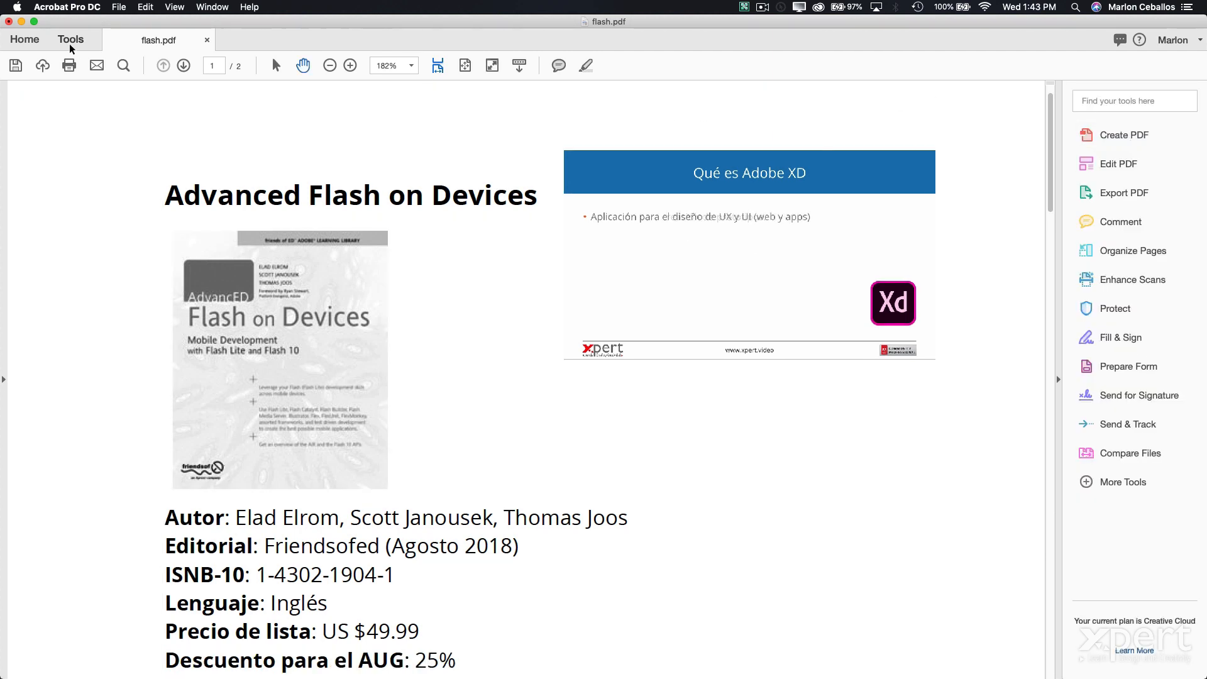
left_click(71, 47)
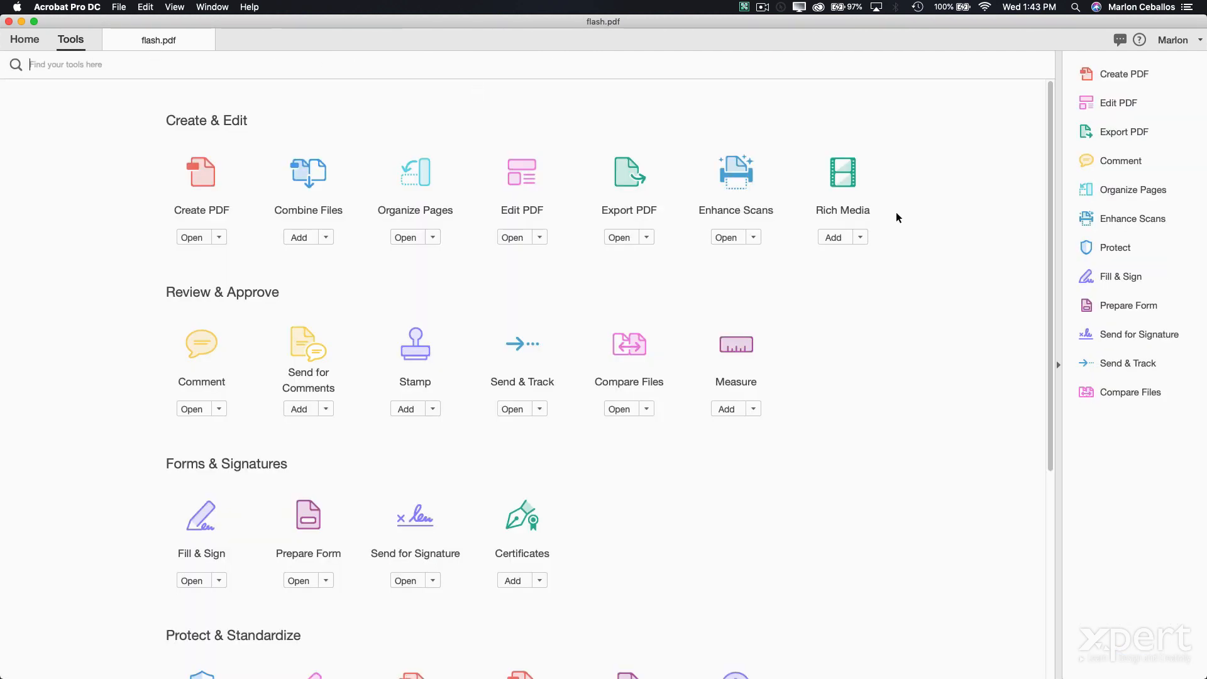
- Draw a Button1 field beneath the embedded video using Rich Media's Add Button
left_click(833, 171)
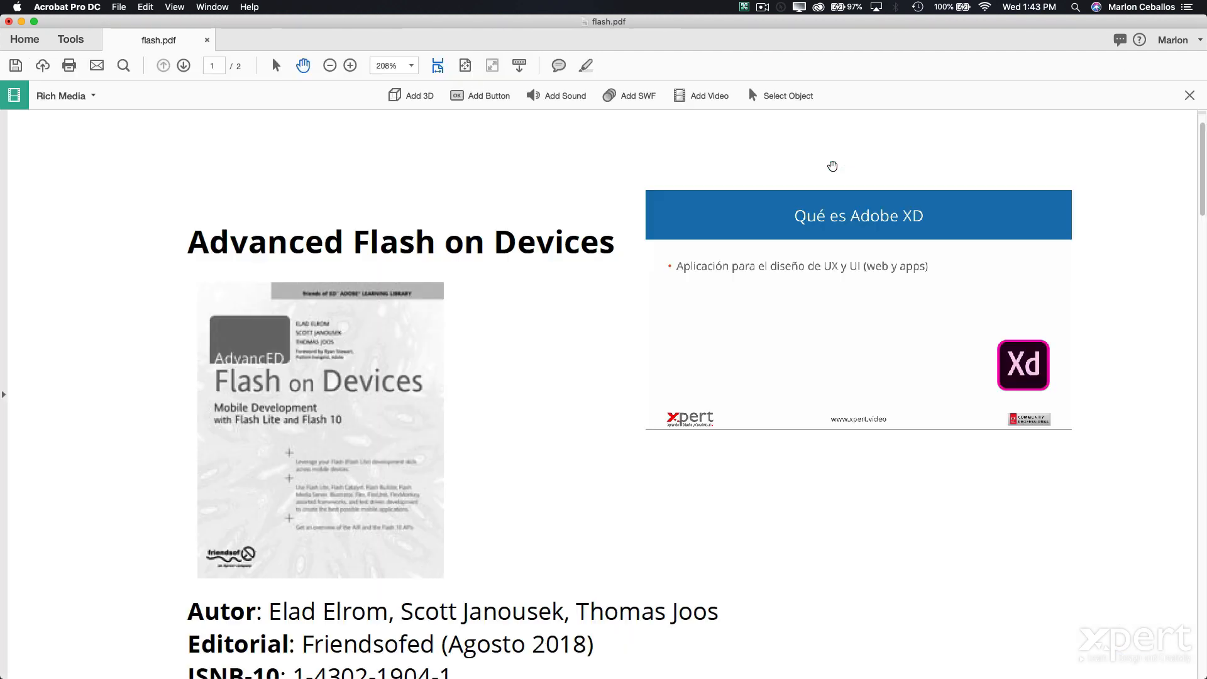
left_click(481, 96)
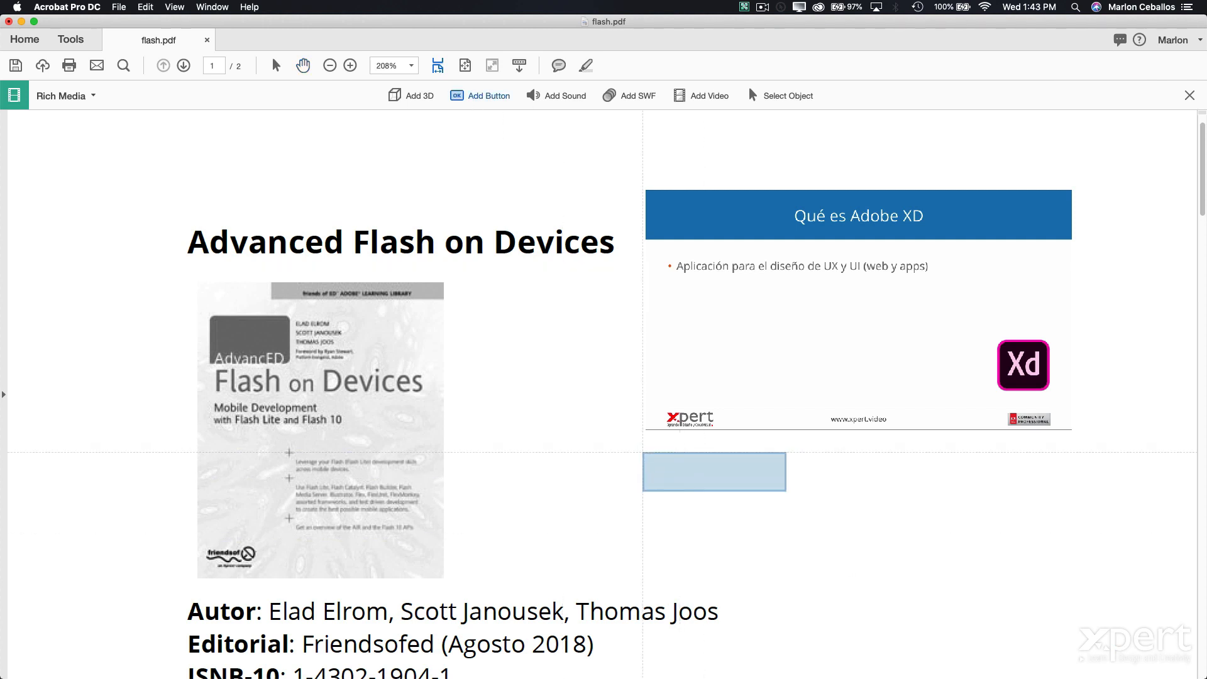
left_click_drag(649, 472, 837, 528)
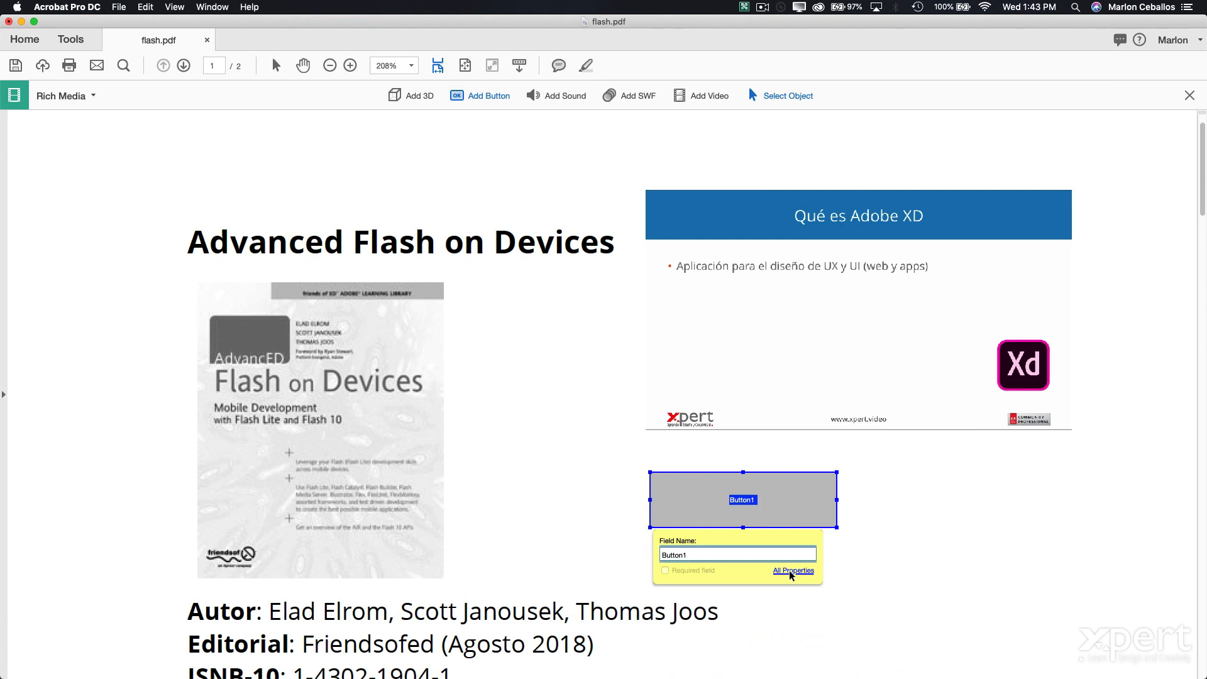
- Give Button1 a Multimedia Operation action that plays video RM1 on Mouse Up
left_click(792, 570)
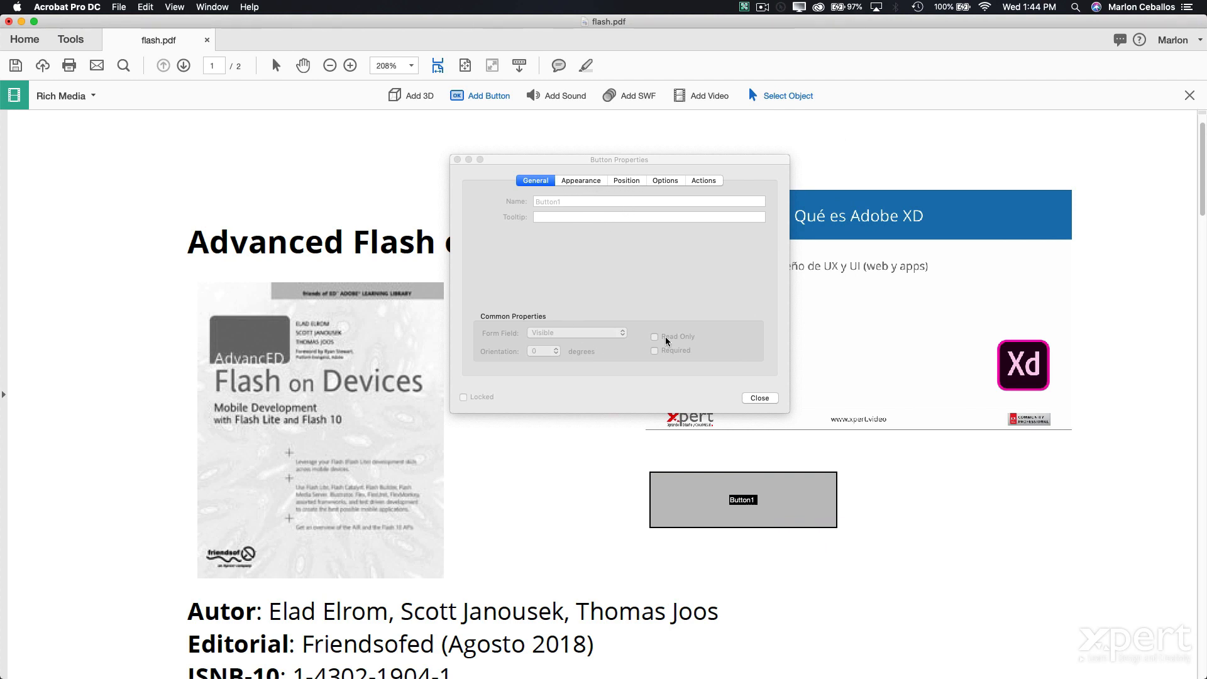
left_click(634, 181)
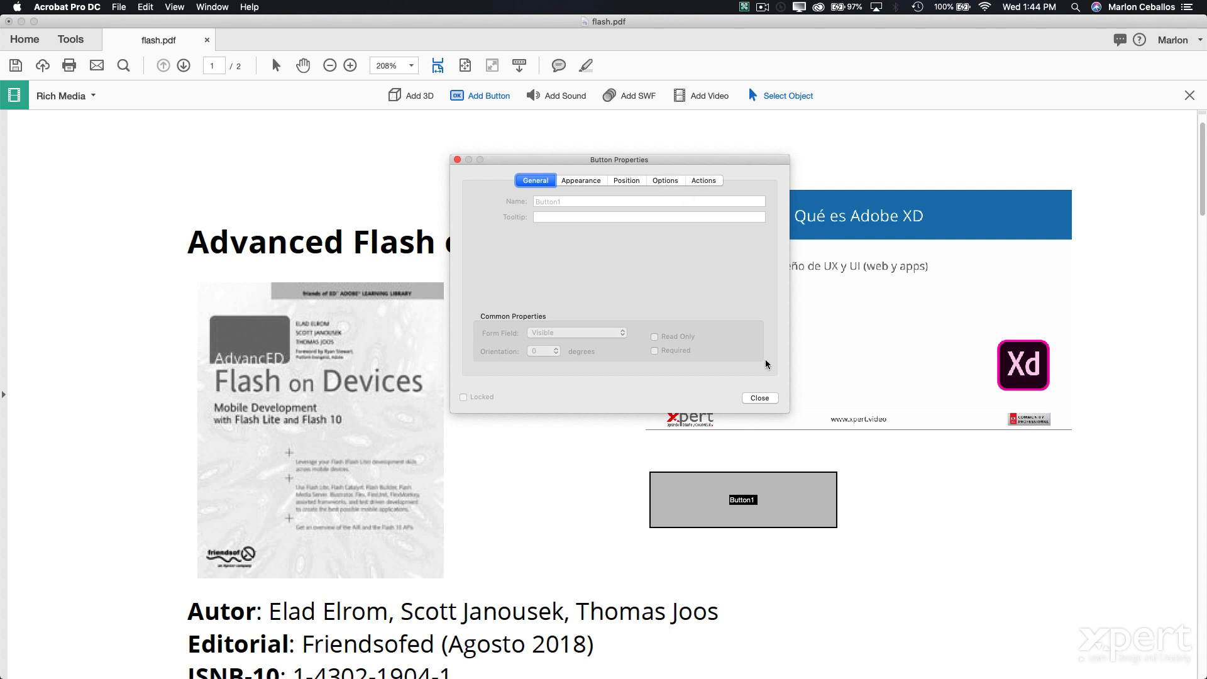
left_click(769, 398)
double_click(801, 498)
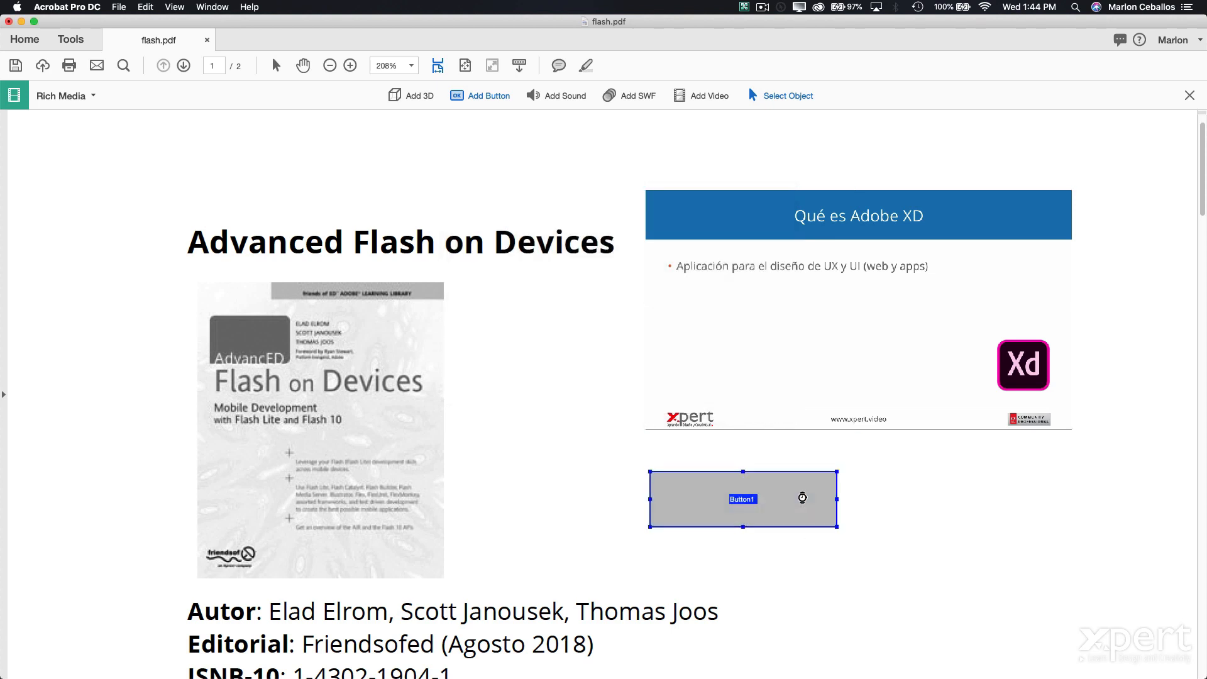
left_click(711, 182)
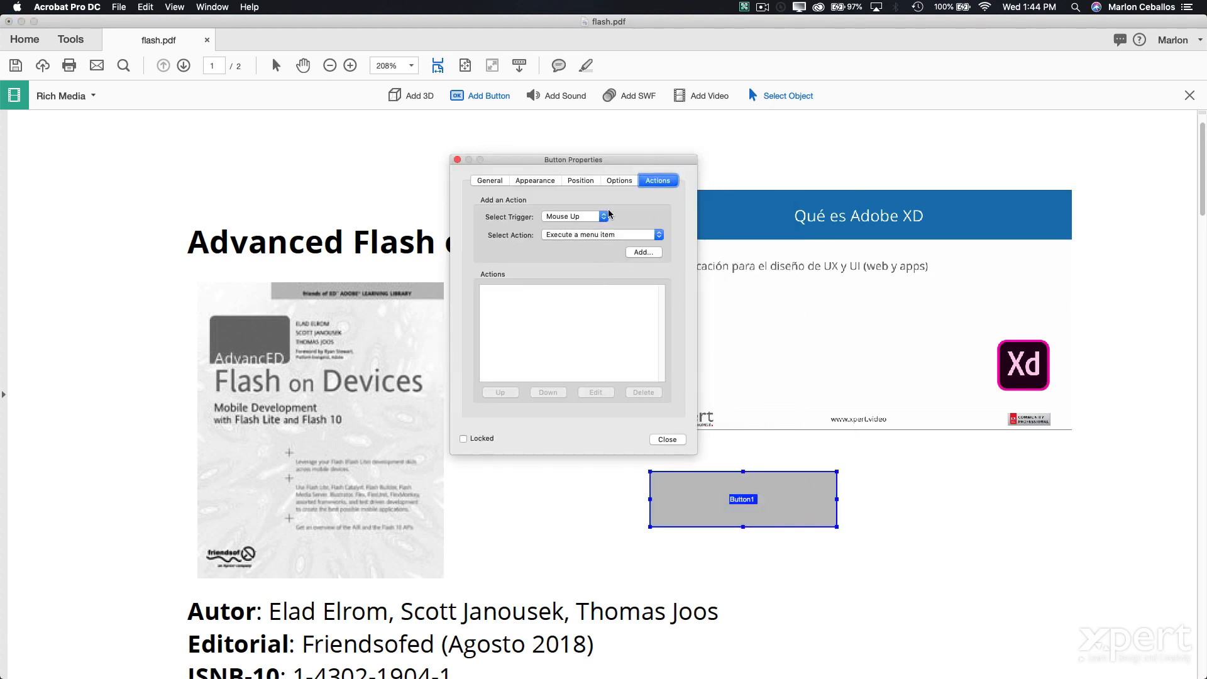
left_click(627, 239)
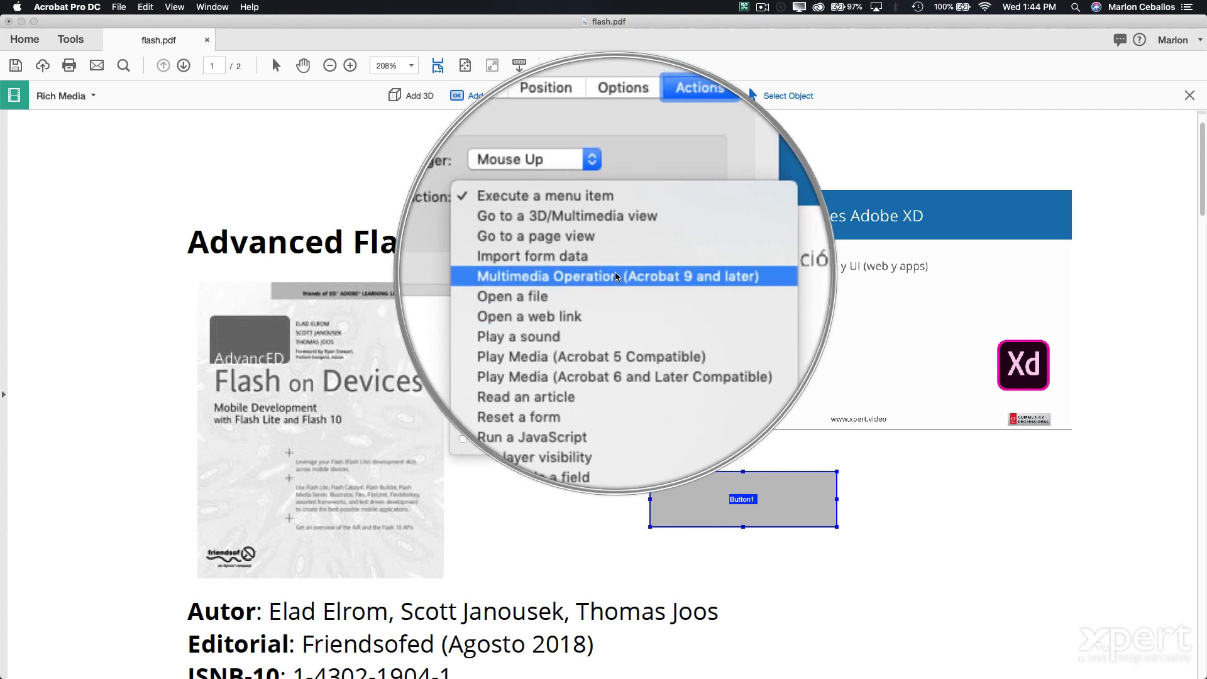
left_click(616, 276)
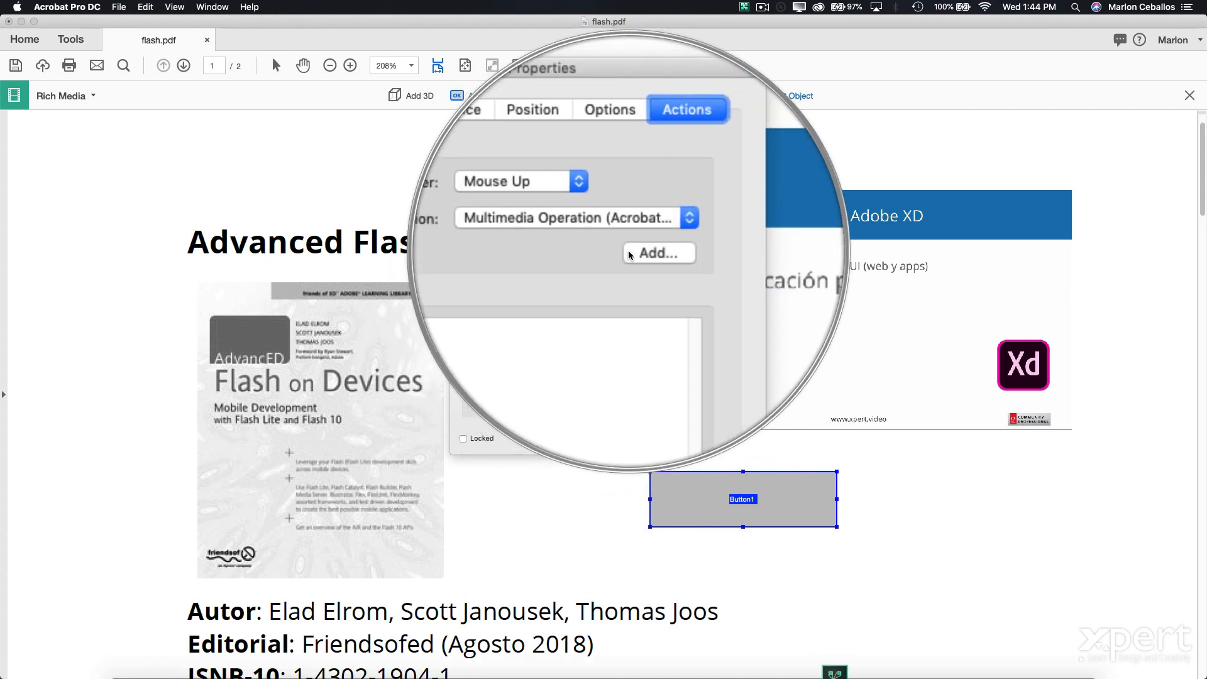
left_click(646, 254)
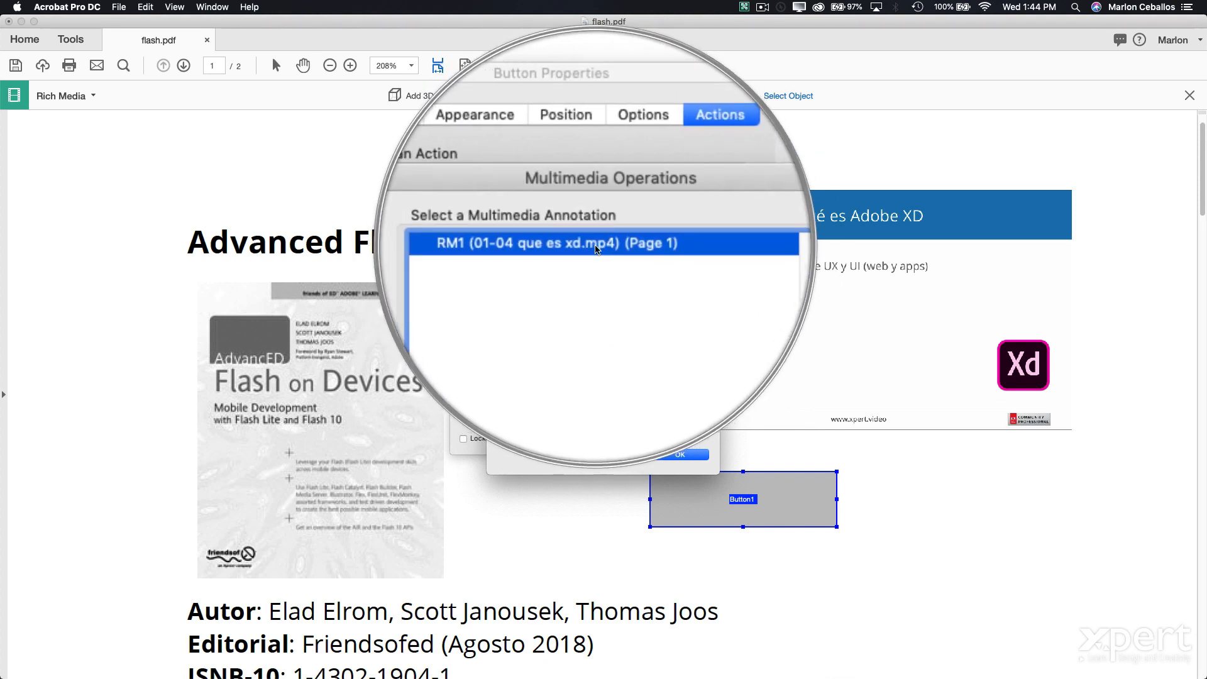
left_click(679, 454)
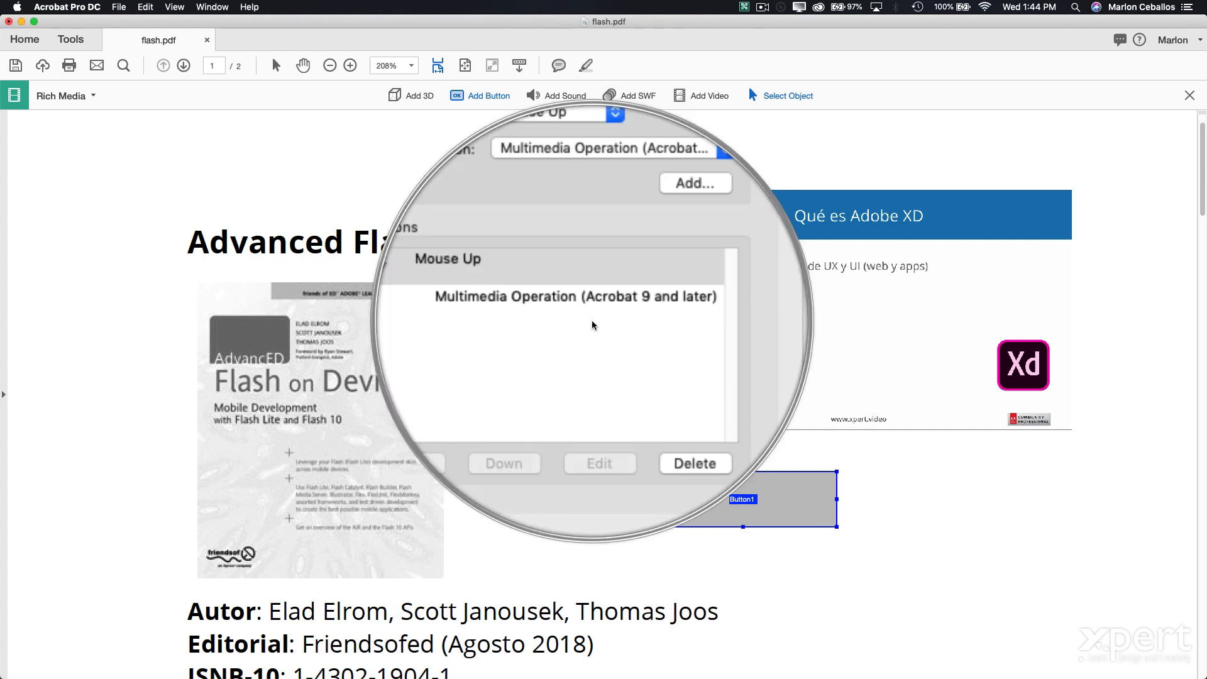
left_click(671, 440)
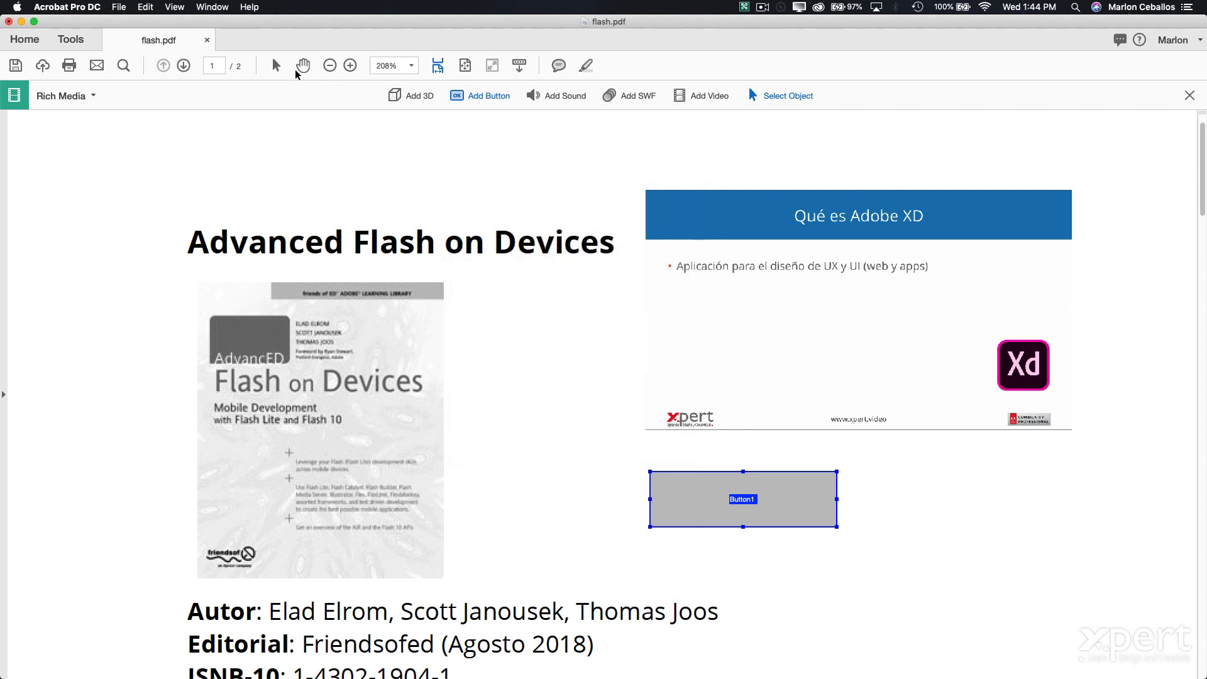
- Switch to the Hand tool and close flash.pdf with Don't Save
left_click(296, 71)
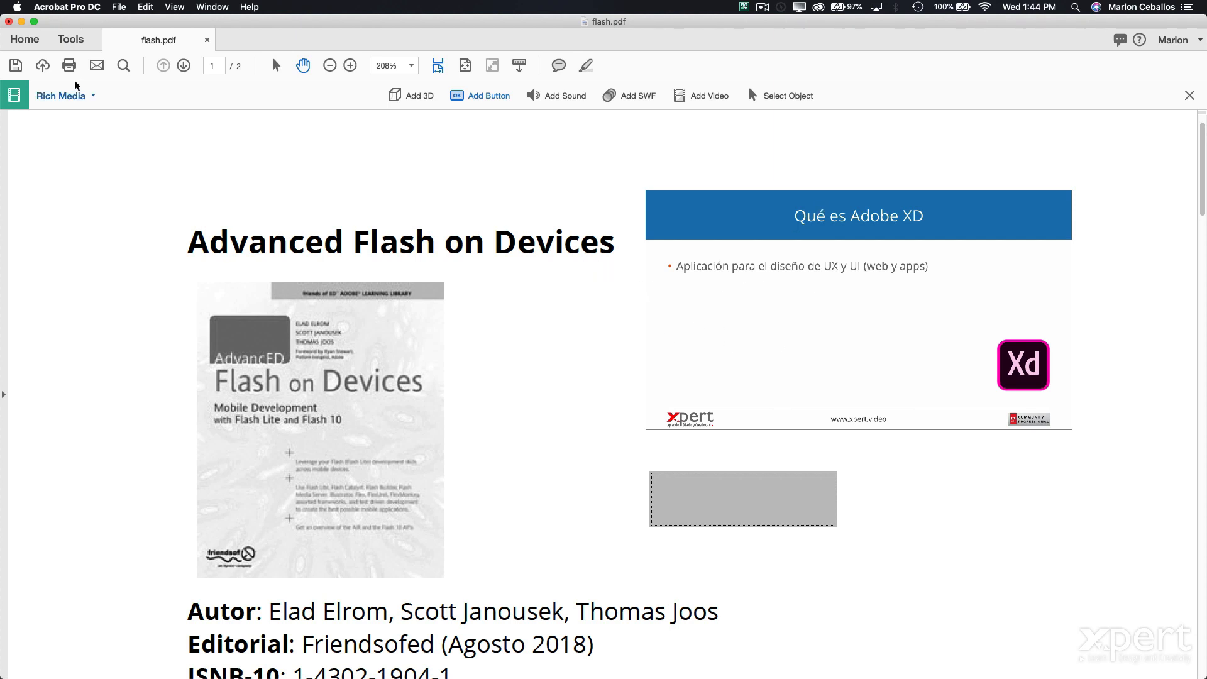
left_click(207, 41)
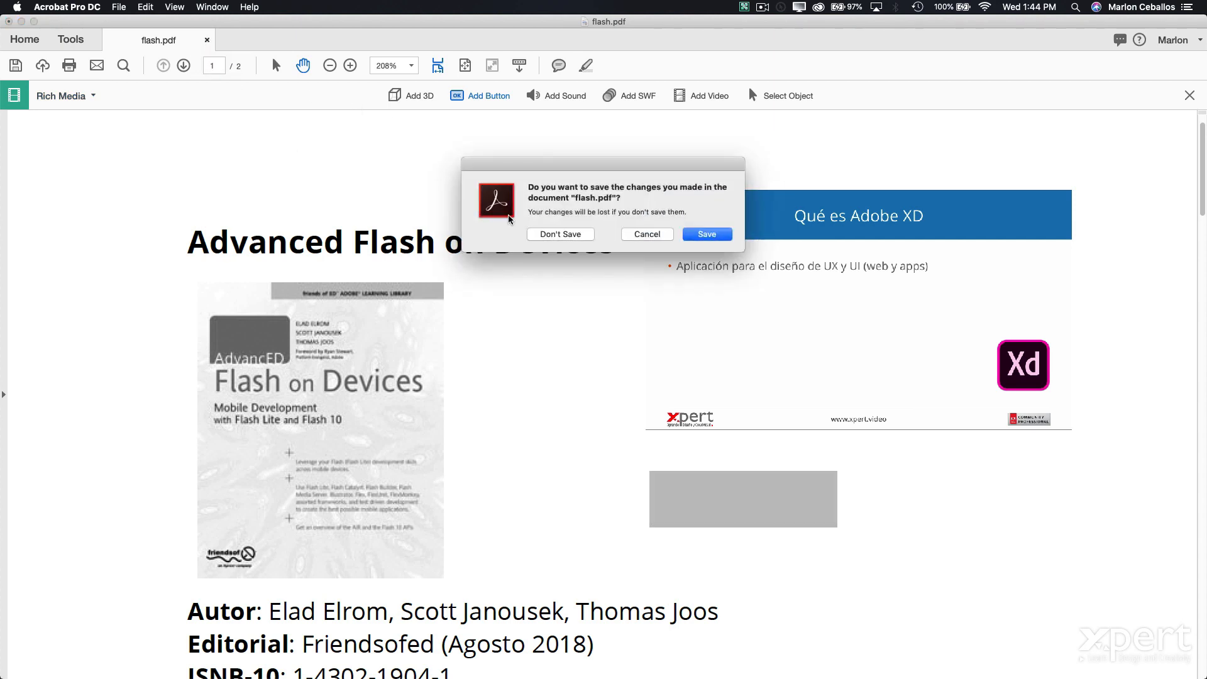
left_click(551, 234)
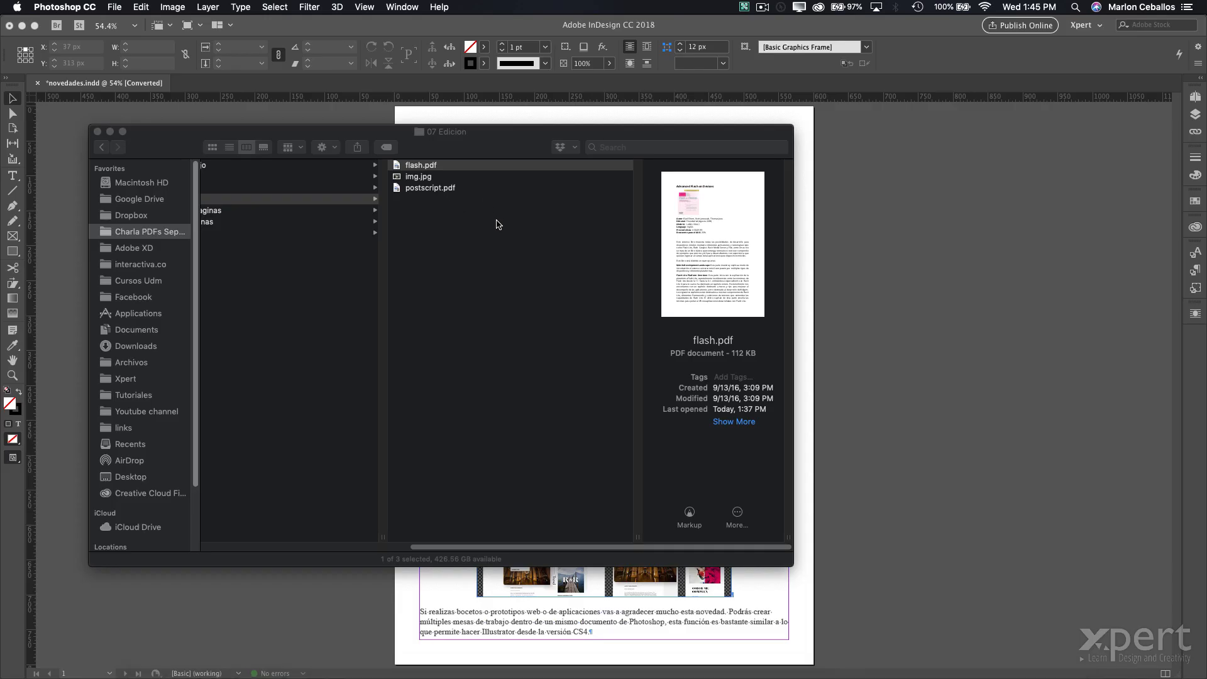
- Open the h Taller folder in Finder and switch over to InDesign
left_click(497, 224)
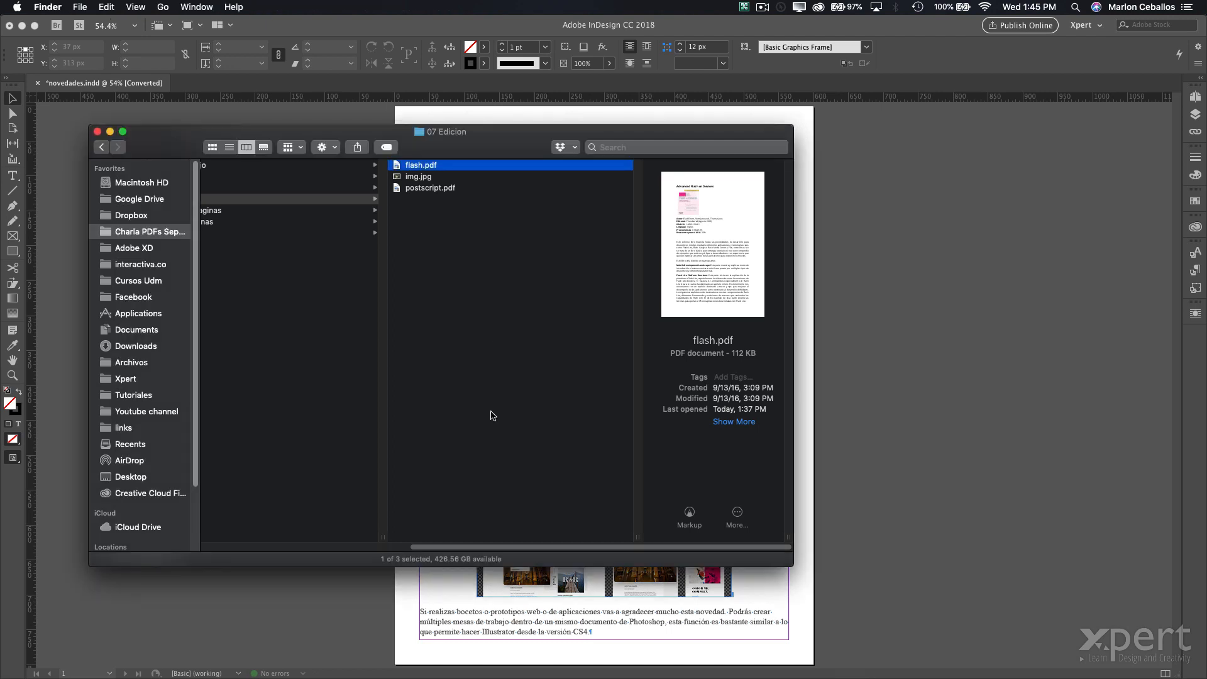
left_click_drag(529, 547, 298, 545)
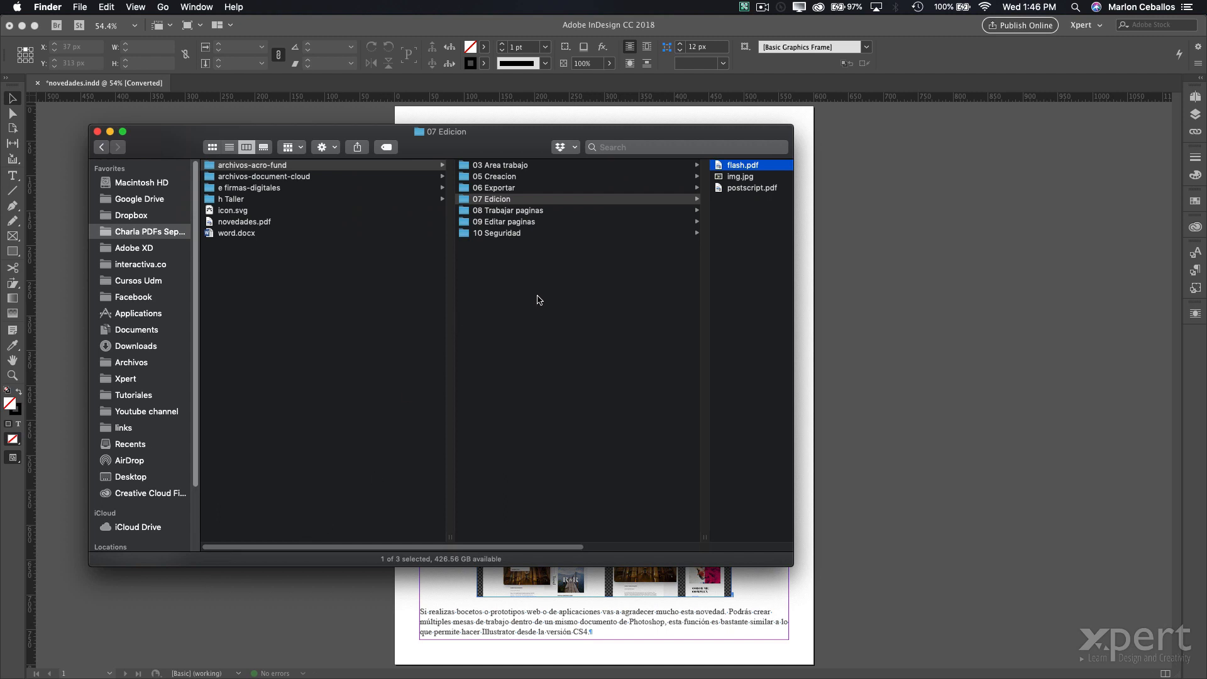
left_click(227, 200)
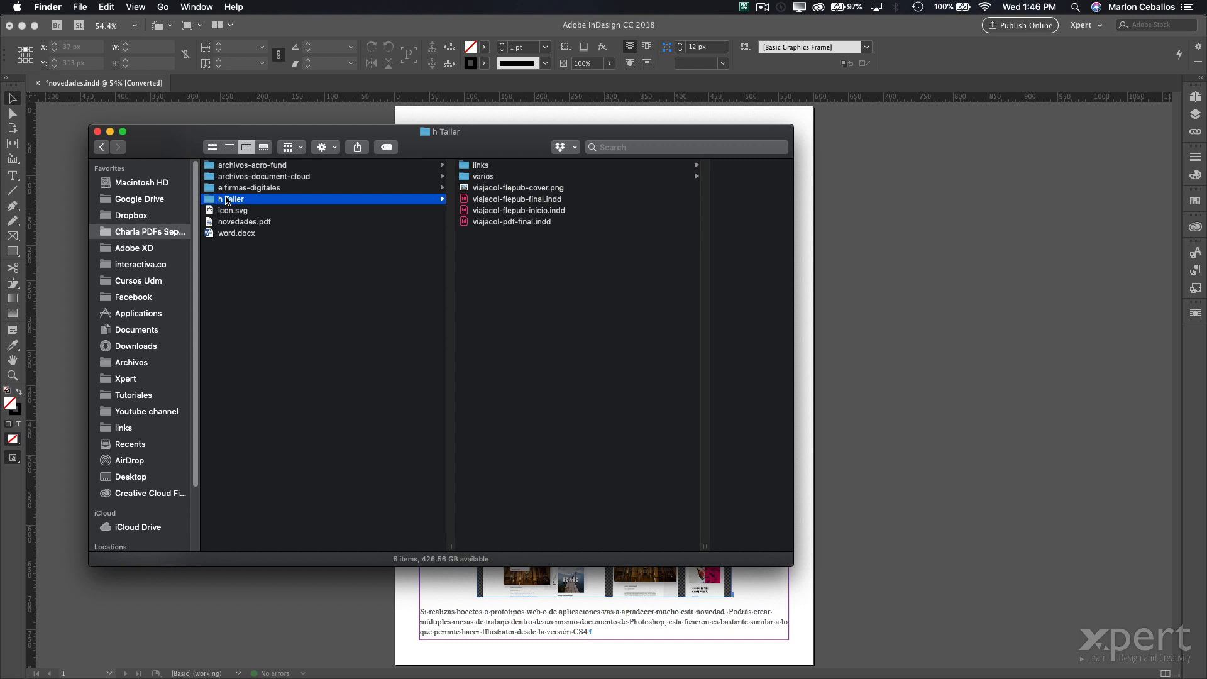
key("super+Tab")
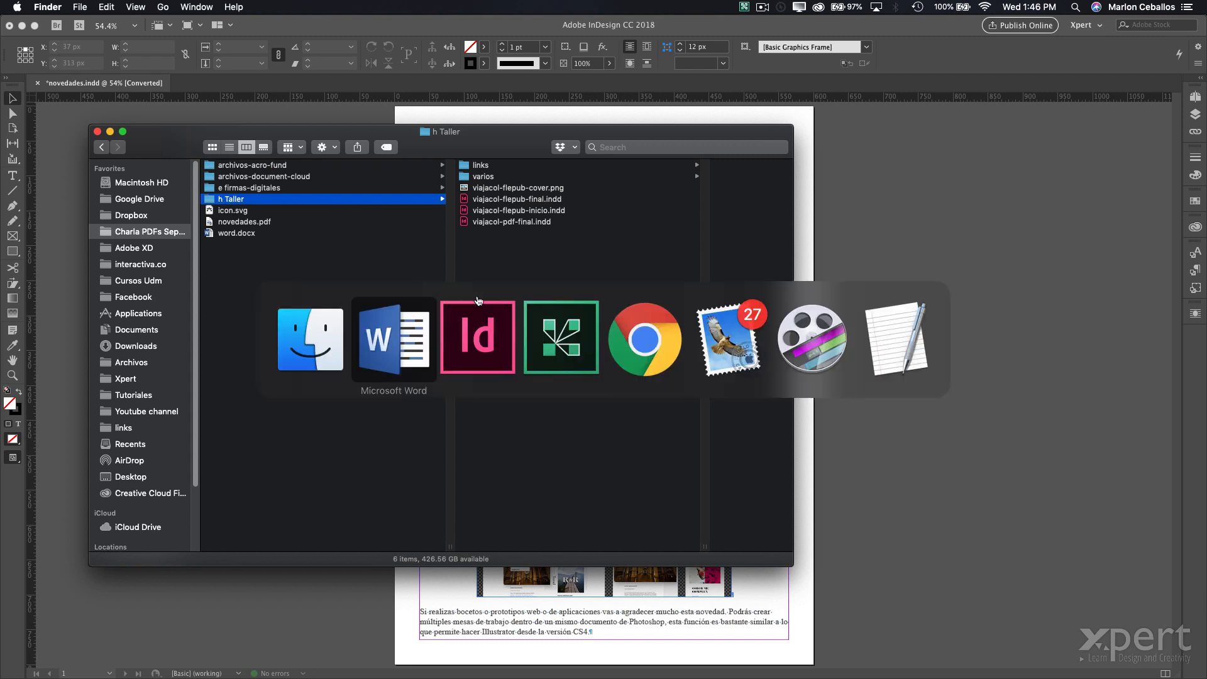
left_click(490, 298)
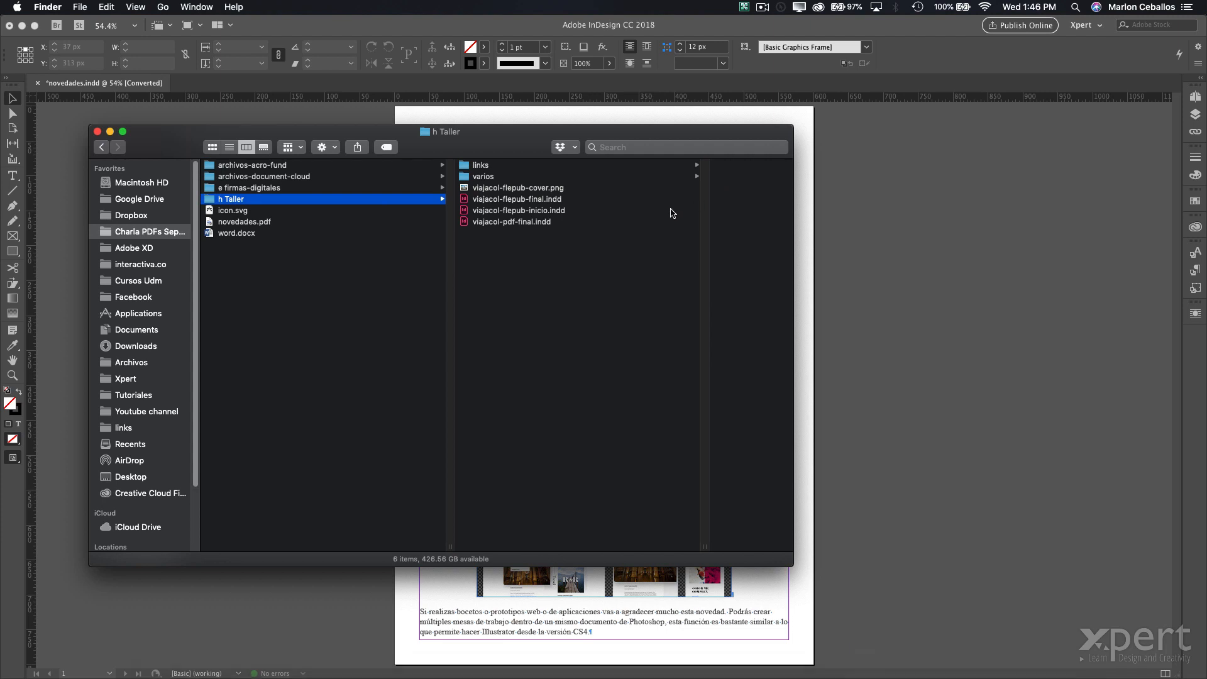
- Launch Adobe Acrobat by searching 'acrobat' in Spotlight
key("super+space")
type("acro")
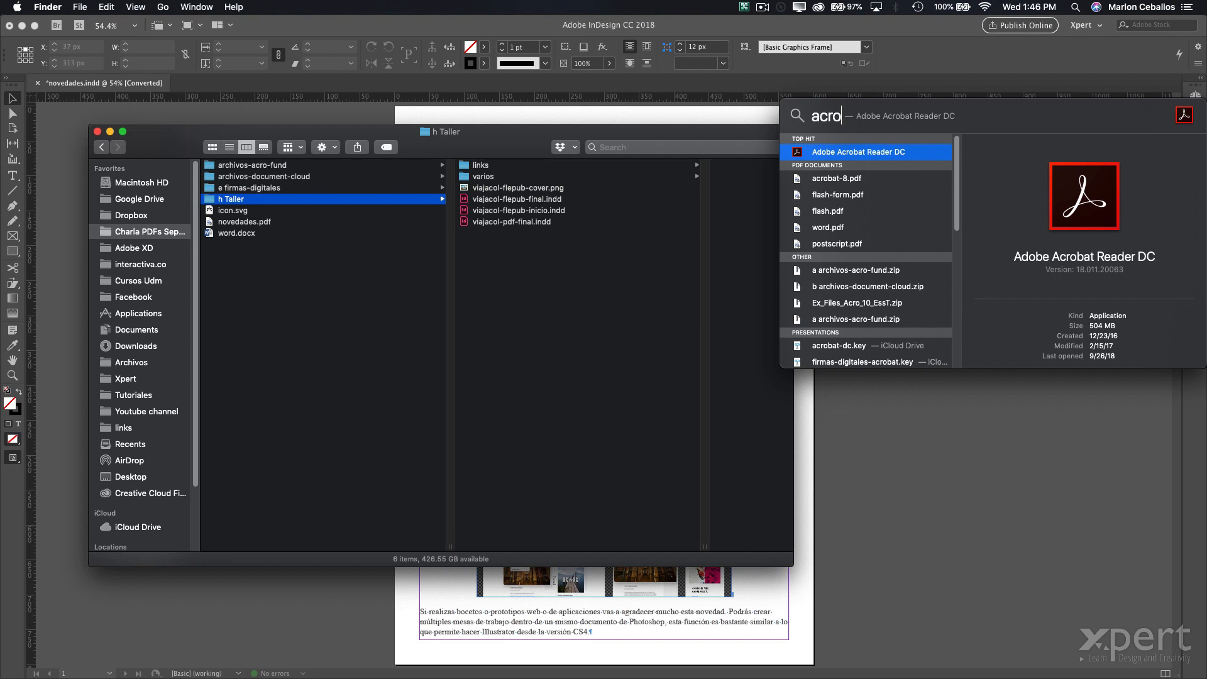
type("bat")
key("Return")
- Open viajacol-pdf-final.indd from the h Taller folder in InDesign
key("super+Tab")
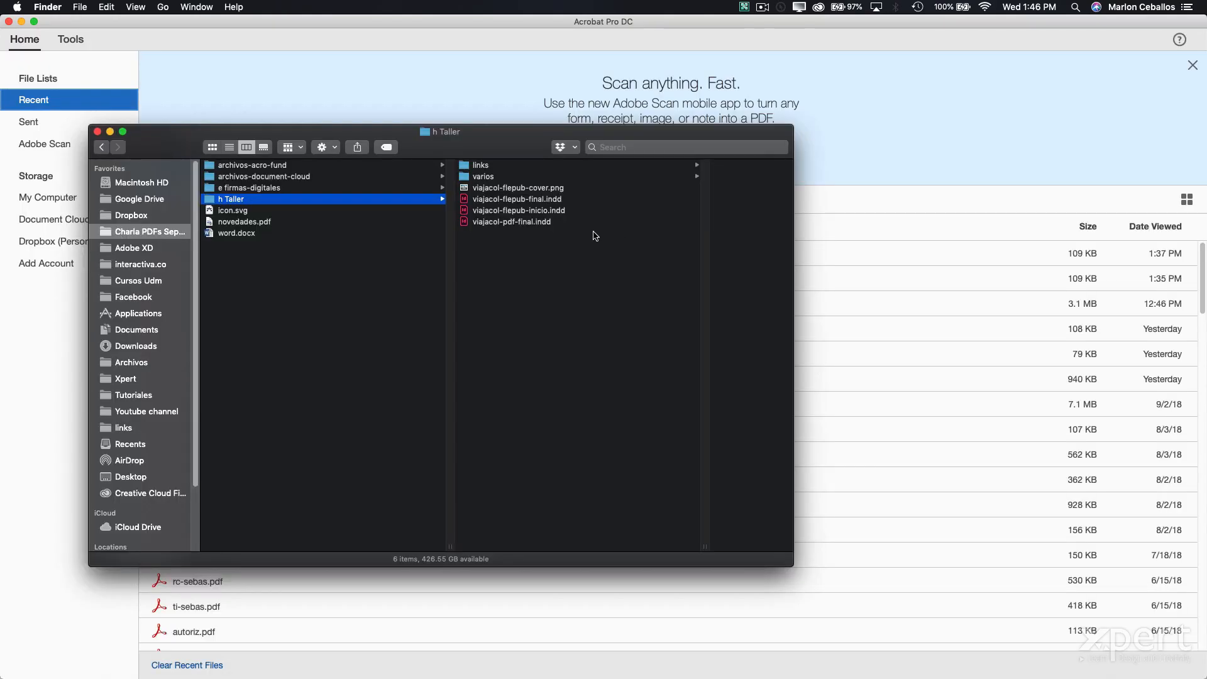
left_click(510, 223)
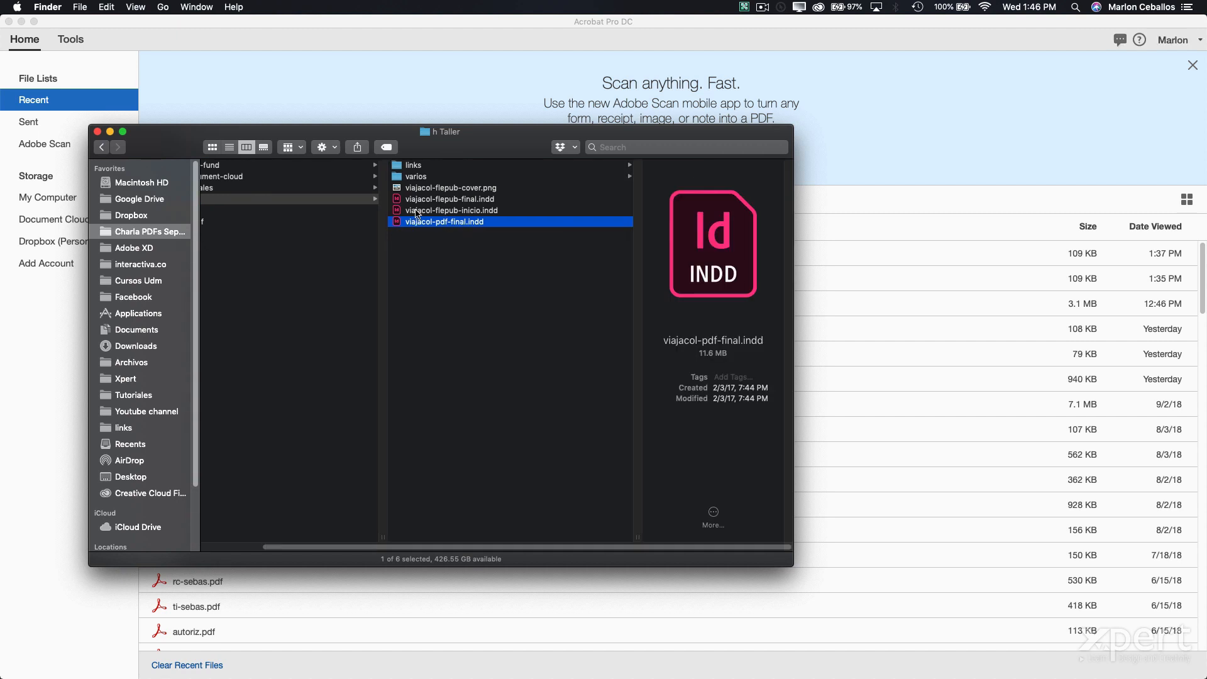
double_click(411, 220)
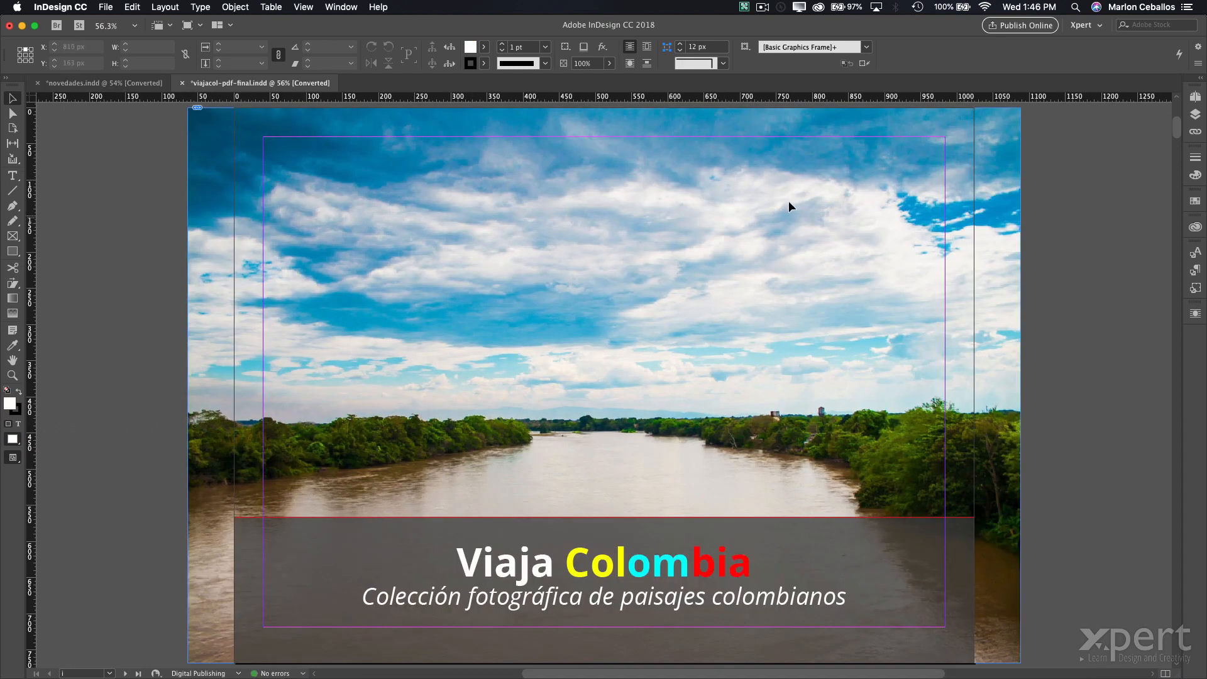
- Close novedades.indd without saving, then start exporting viajacol with Cmd+E
left_click(94, 83)
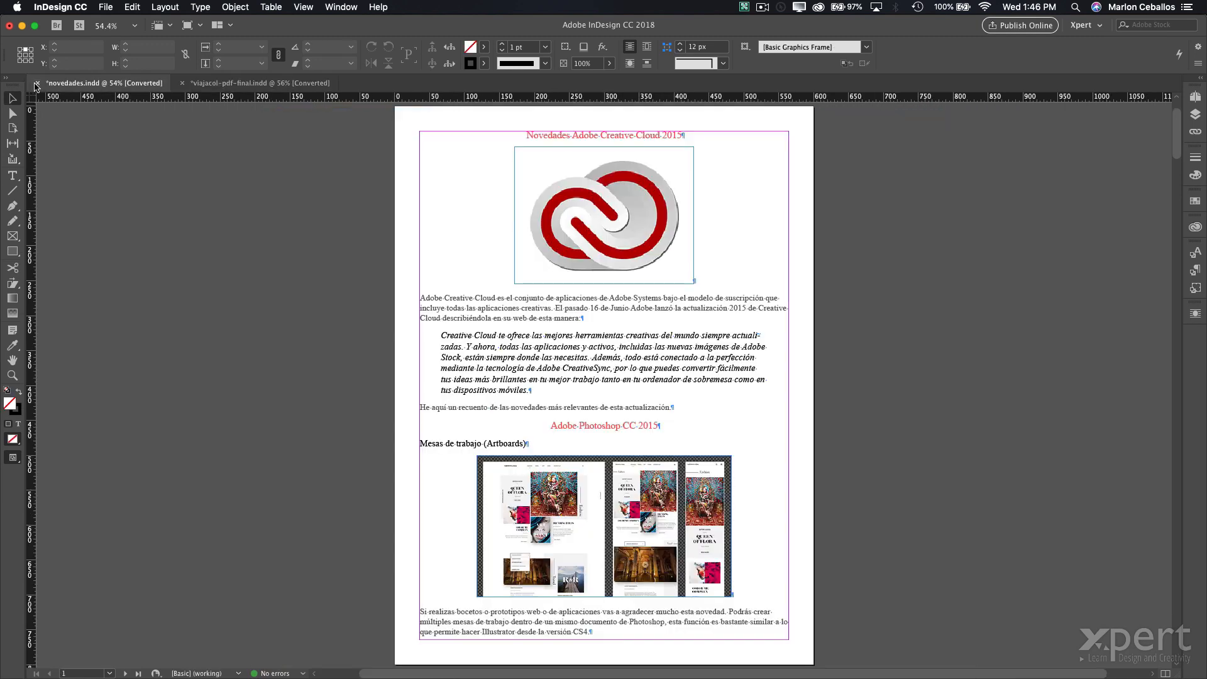
left_click(37, 84)
left_click(607, 368)
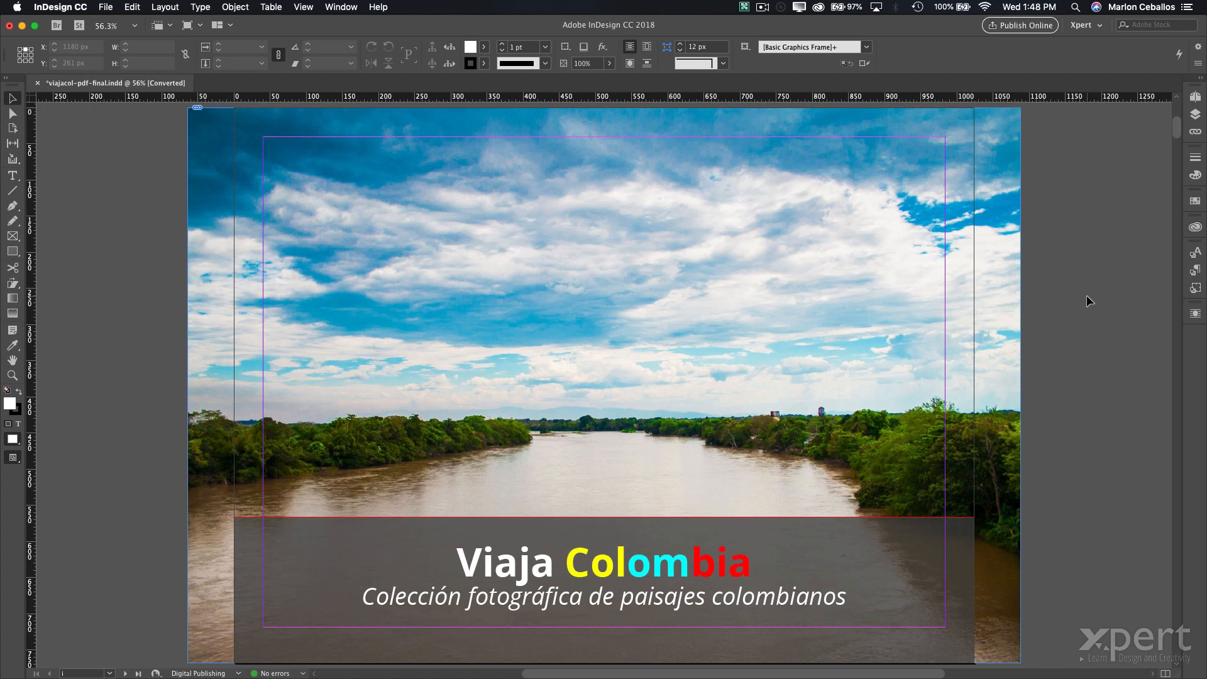
key("super+e")
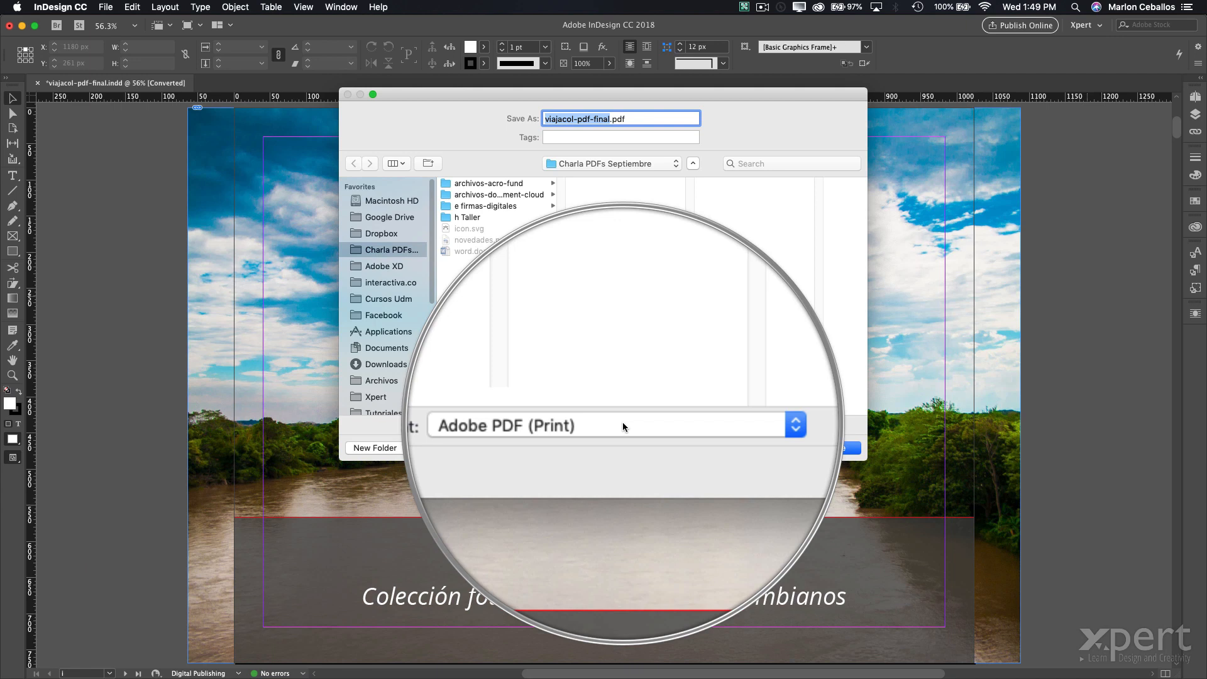
- Export viajacol-pdf-final.pdf as Adobe PDF (Interactive), then switch to Finder
left_click(622, 421)
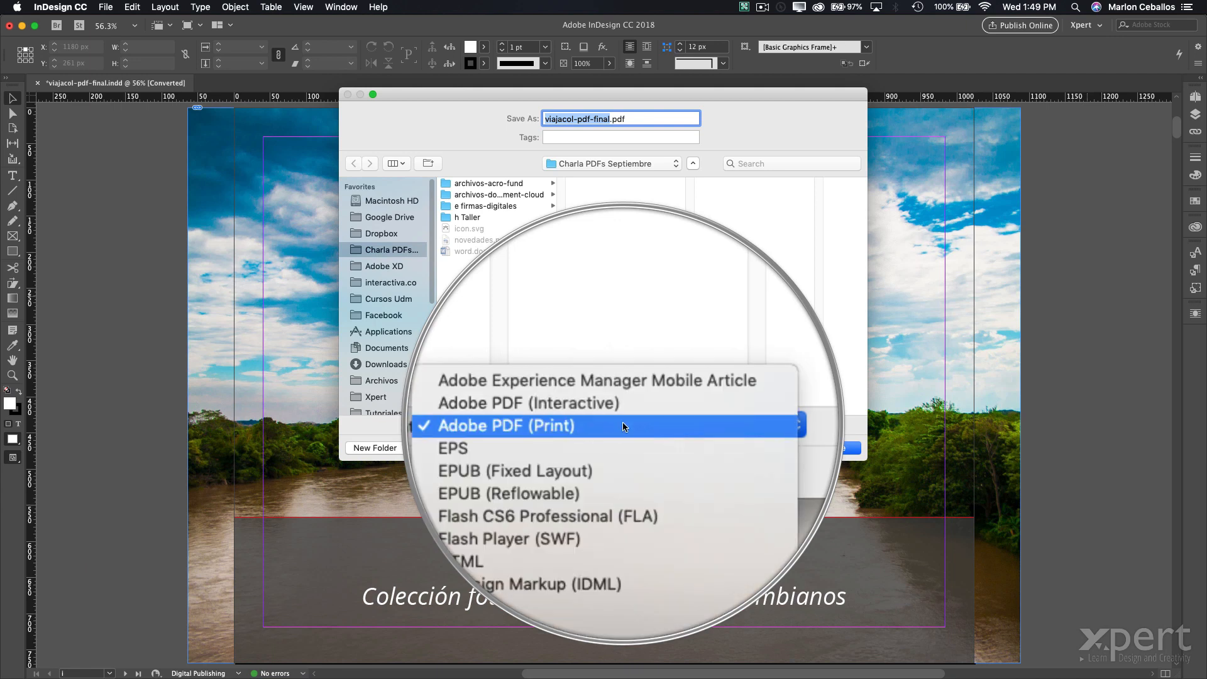
left_click(627, 413)
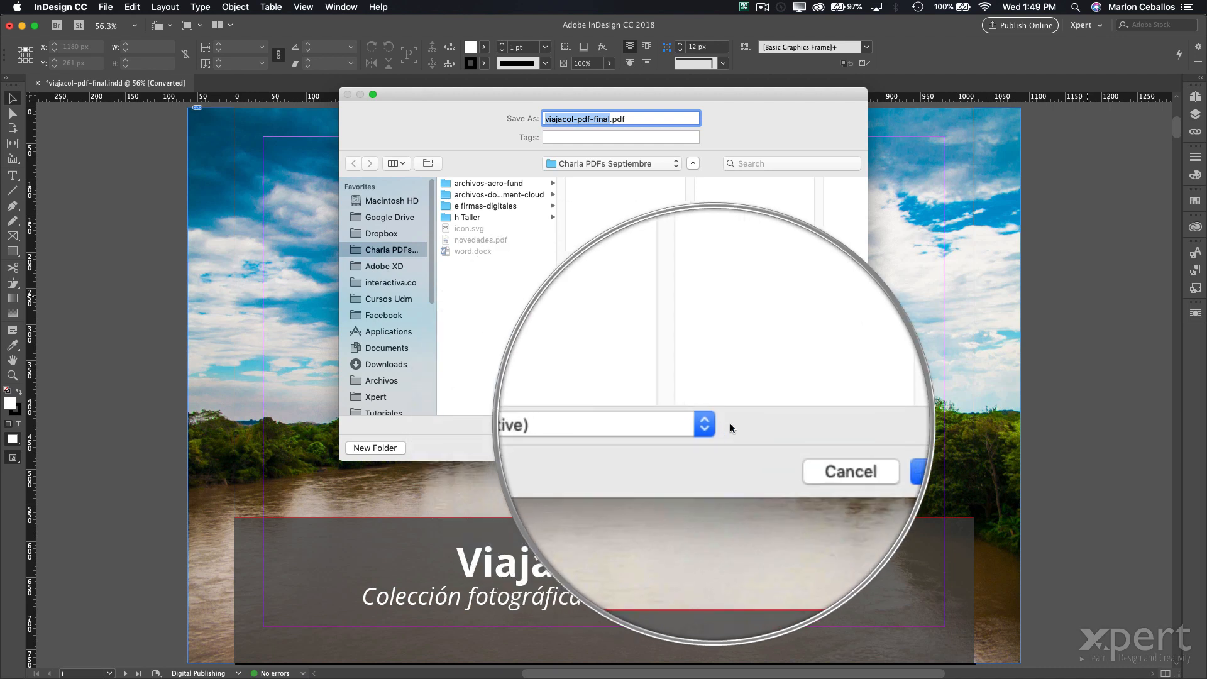
left_click(838, 450)
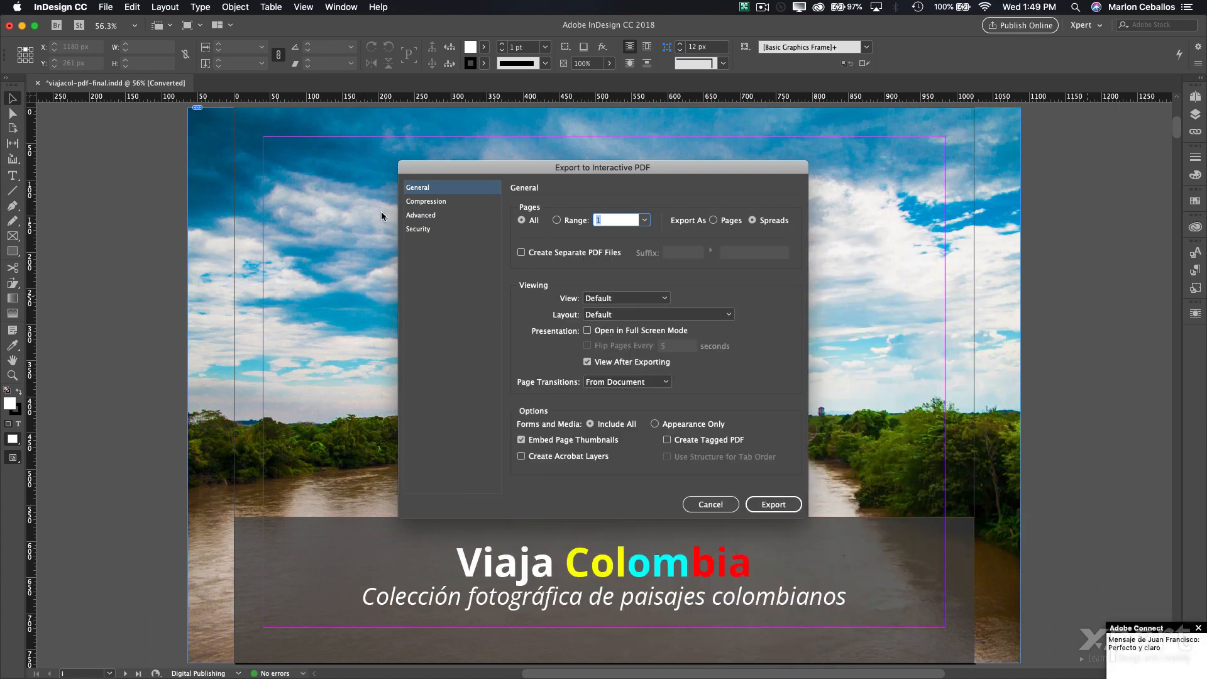
left_click(774, 504)
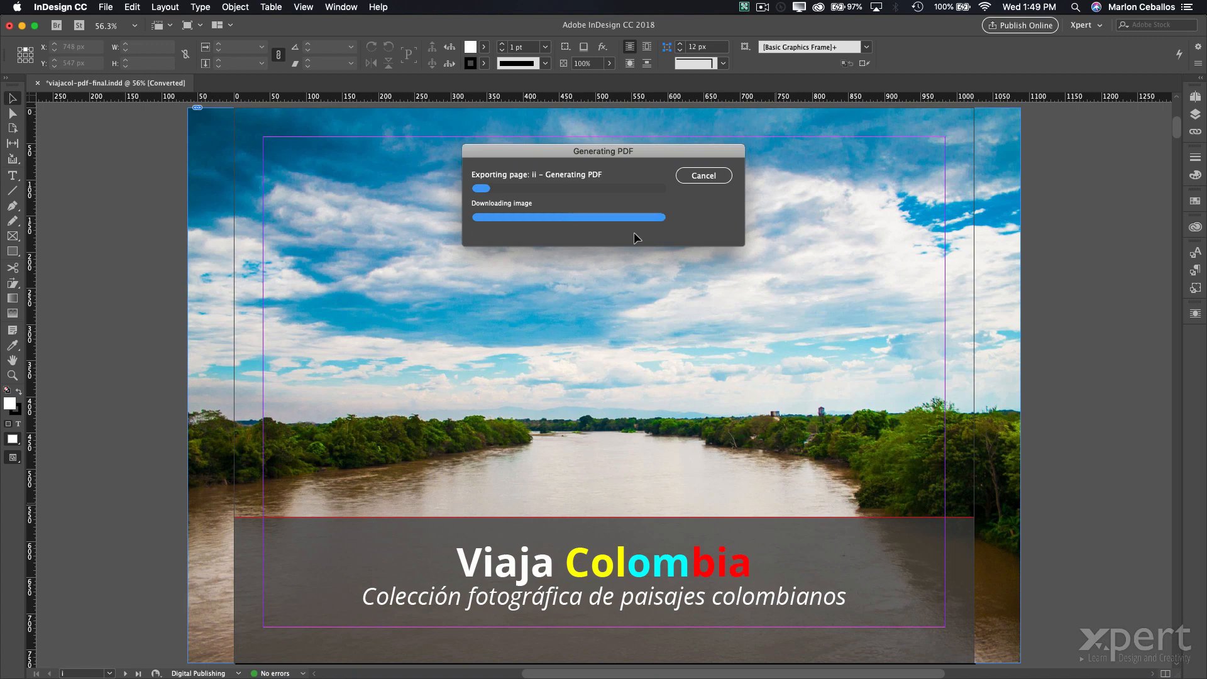
key("super+Tab")
key("super+Tab")
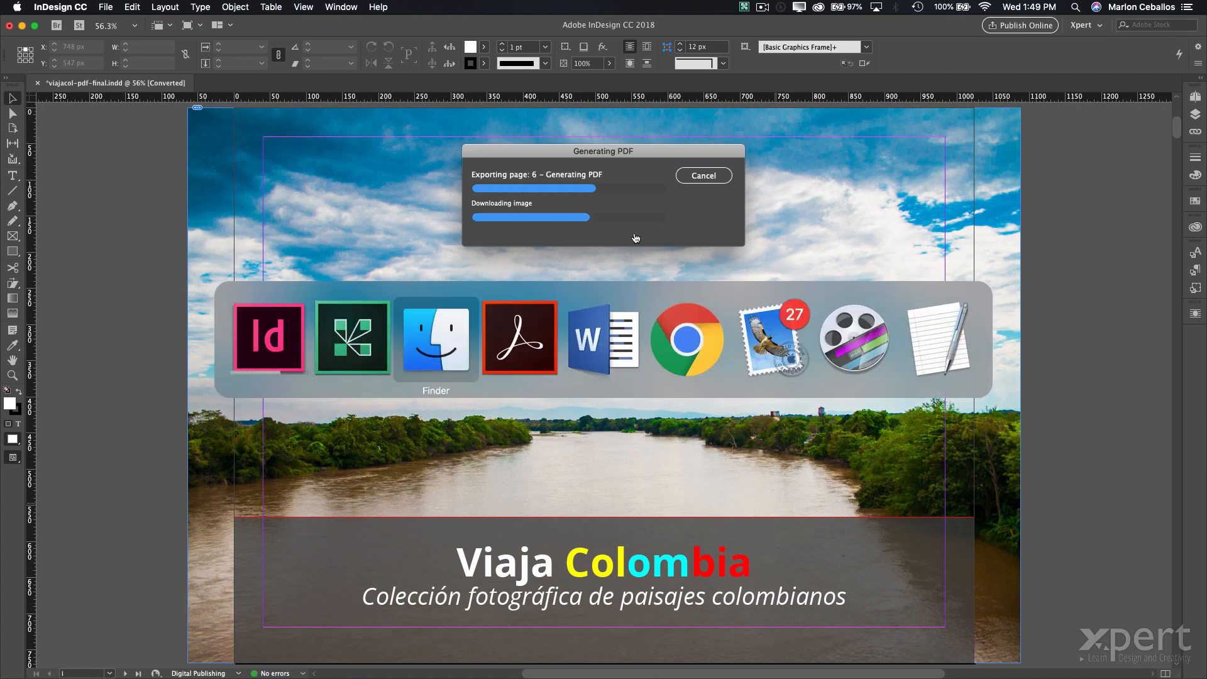
left_click_drag(467, 547, 317, 544)
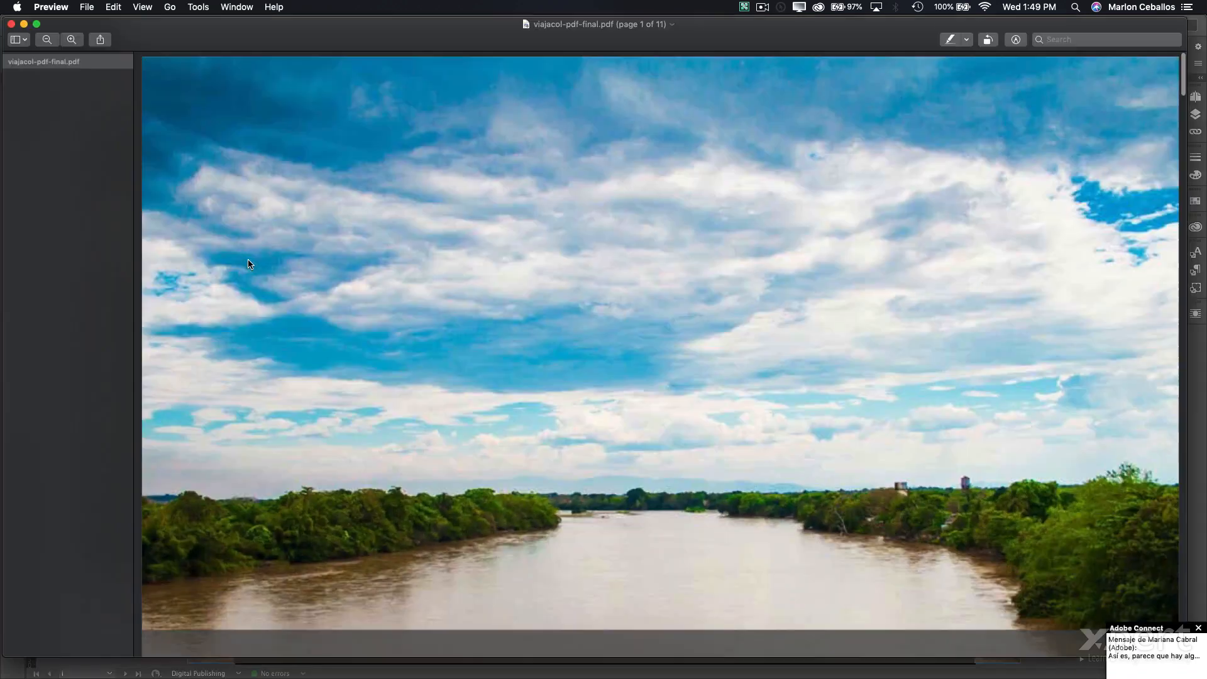
- Quit Preview and reopen viajacol-pdf-final.pdf in Adobe Acrobat, cancelling the reading-order prompt
left_click(51, 7)
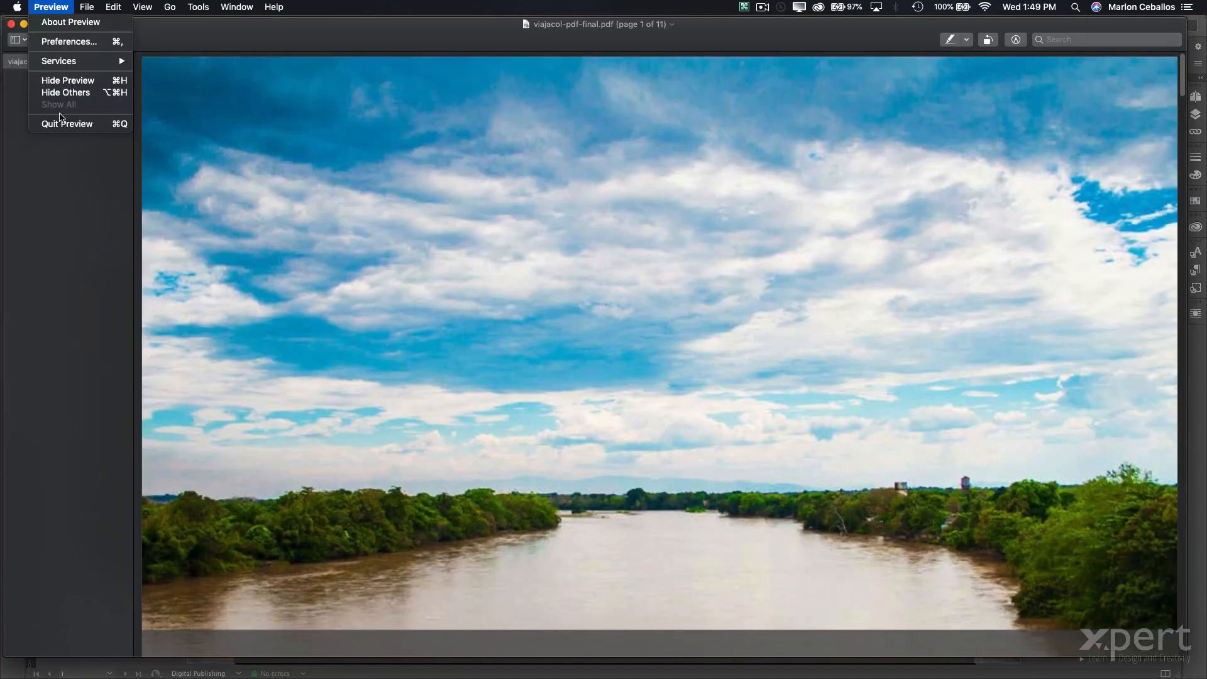
left_click(59, 121)
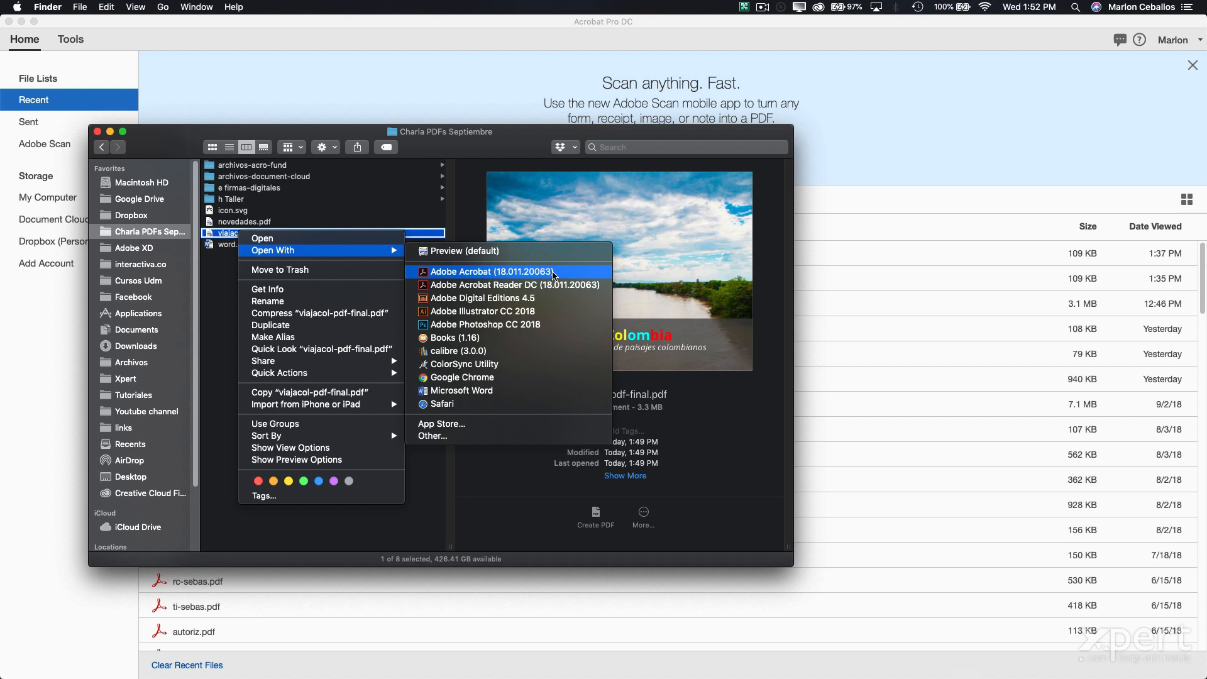
left_click(554, 275)
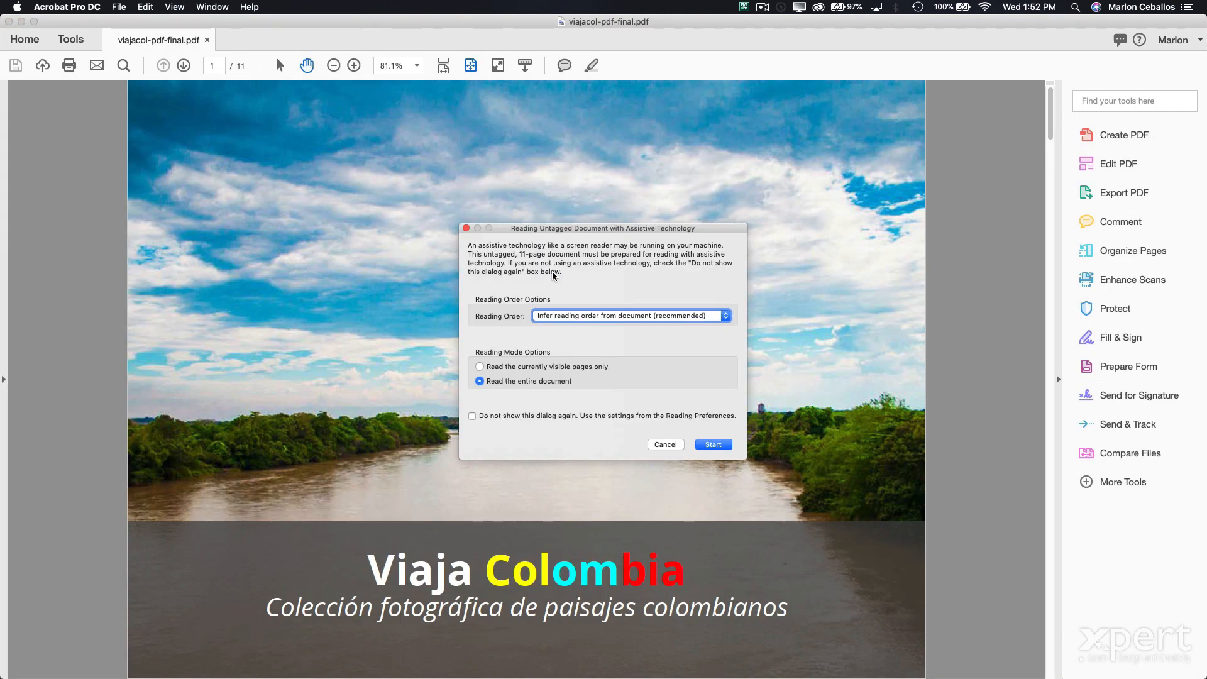
left_click(658, 446)
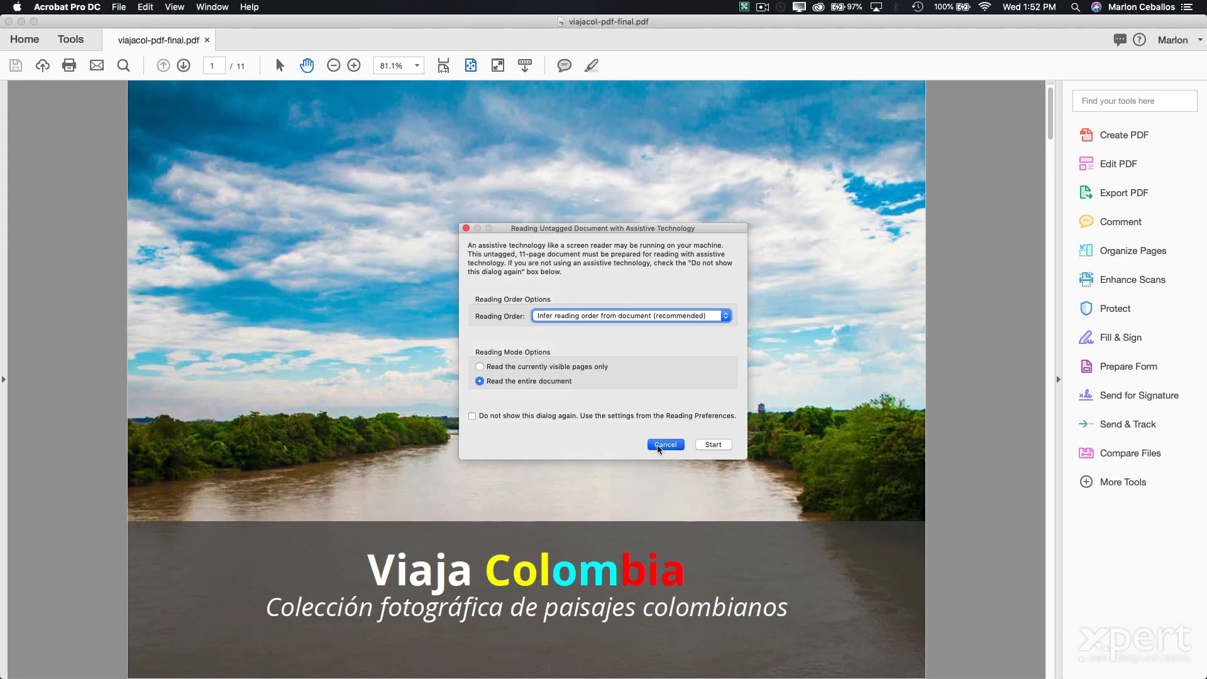
- Present the PDF full screen, go to the Amazonia page and toggle its description text
key("super+l")
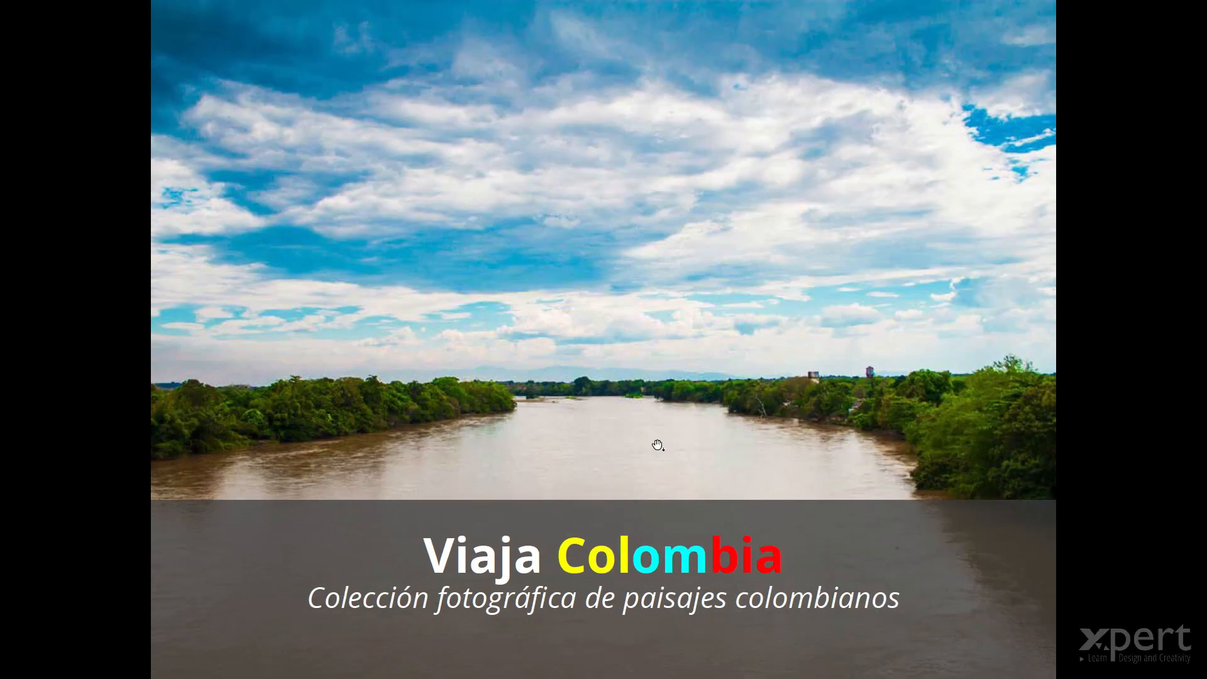
left_click(657, 445)
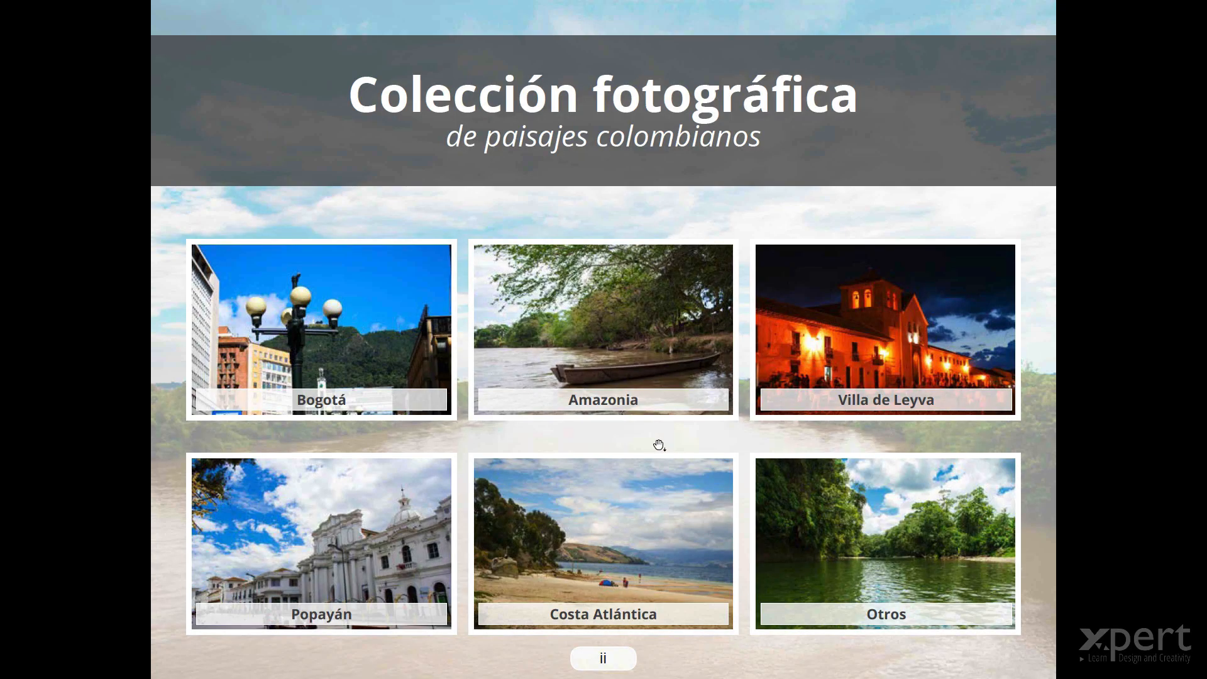
left_click(599, 312)
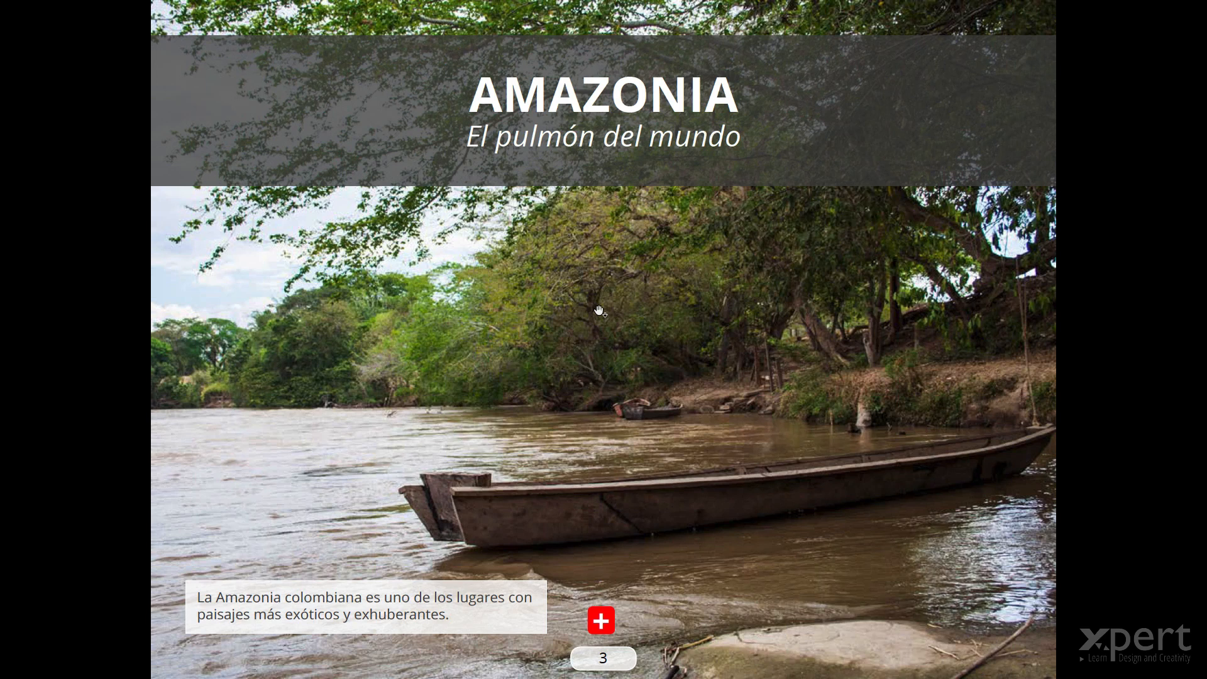
left_click(602, 619)
left_click(603, 621)
left_click(602, 621)
left_click(601, 621)
- Page through Villa de Leyva and Popayán, play the Costa Atlántica video, then exit full screen
key("Right")
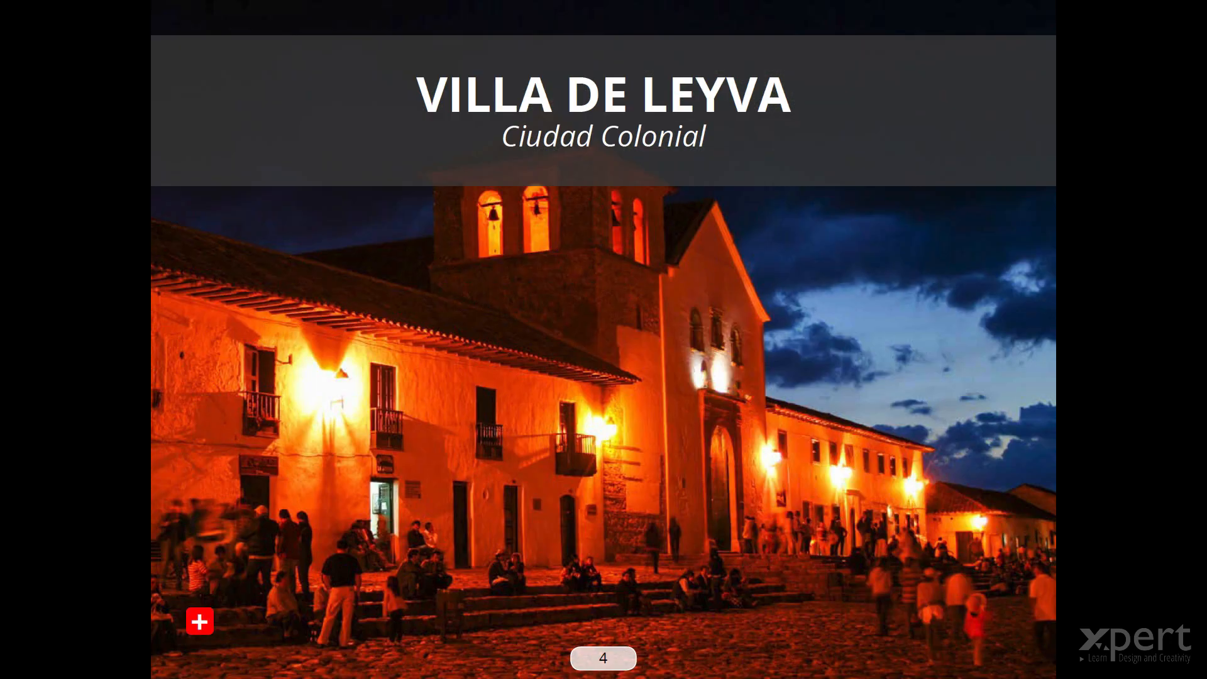
left_click(199, 629)
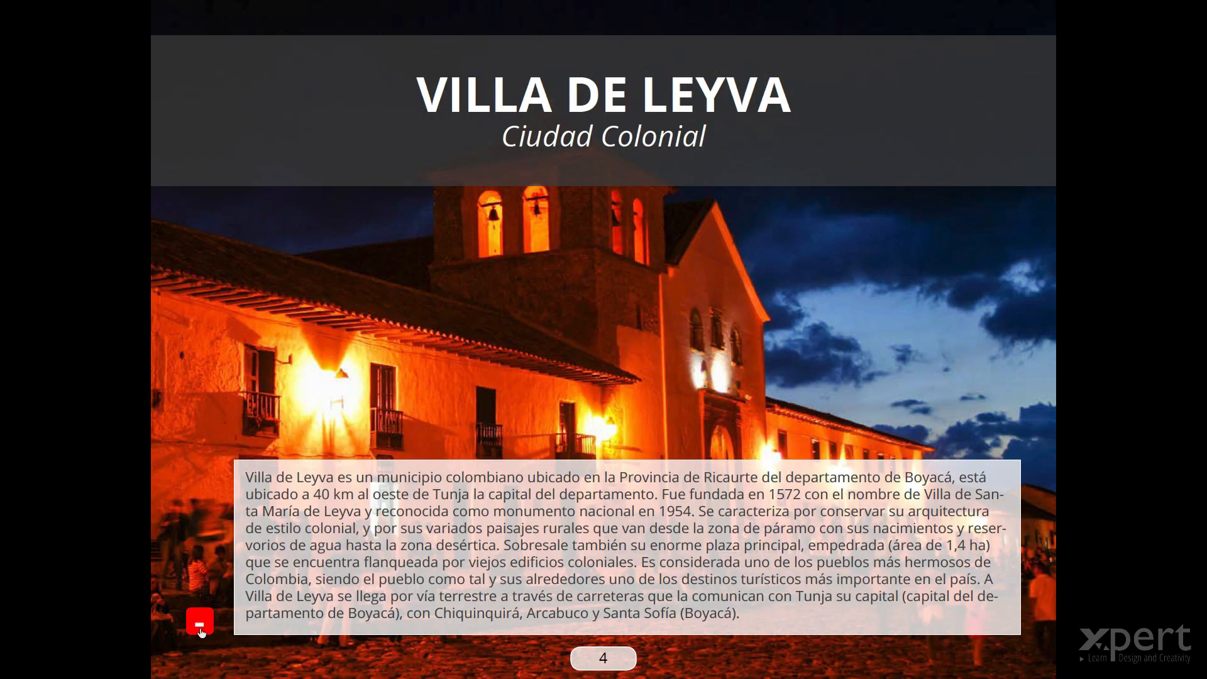
key("Right")
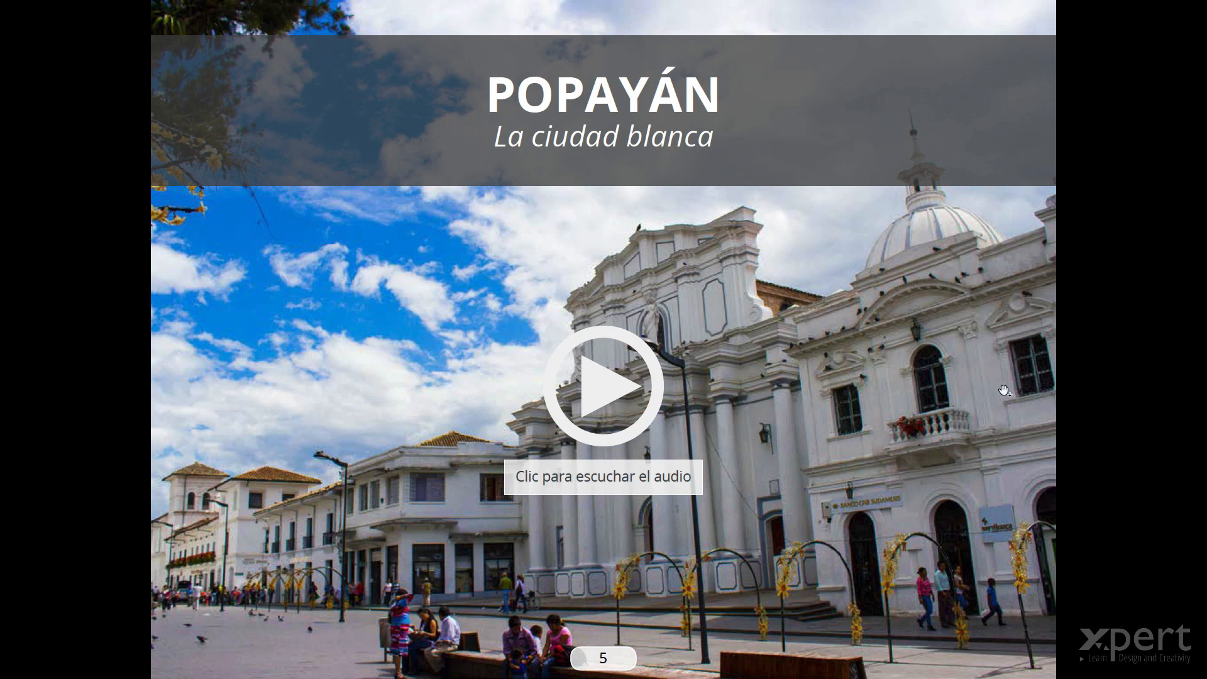
key("Right")
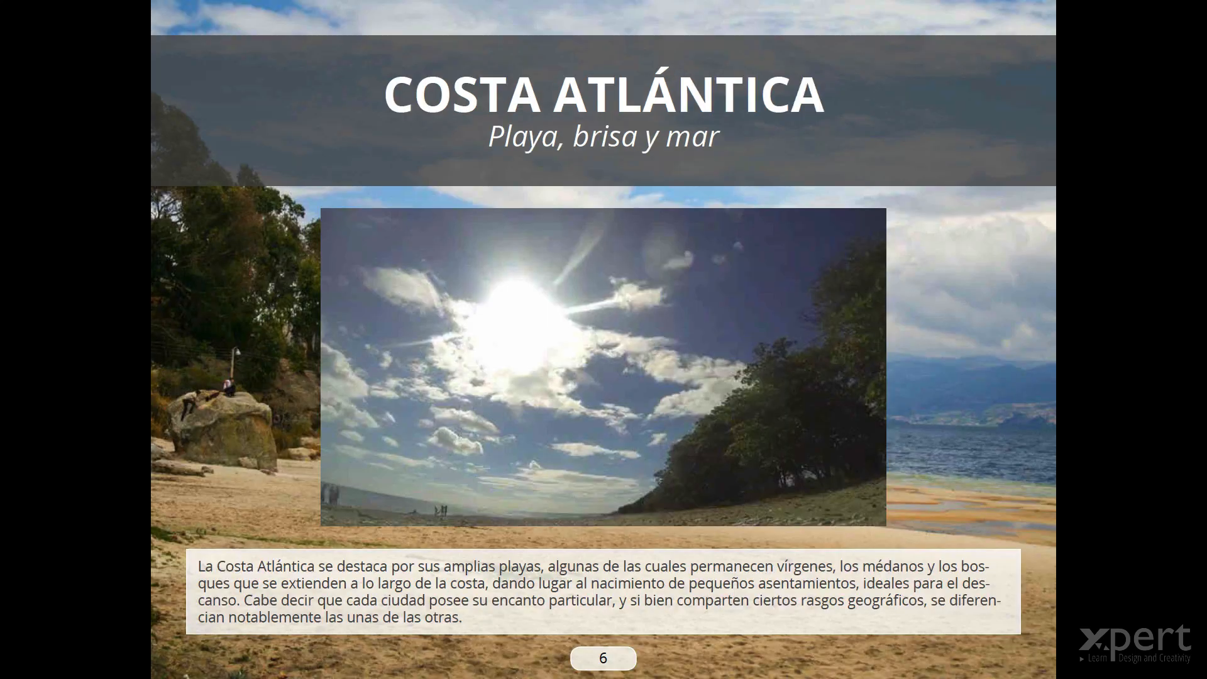
left_click(665, 298)
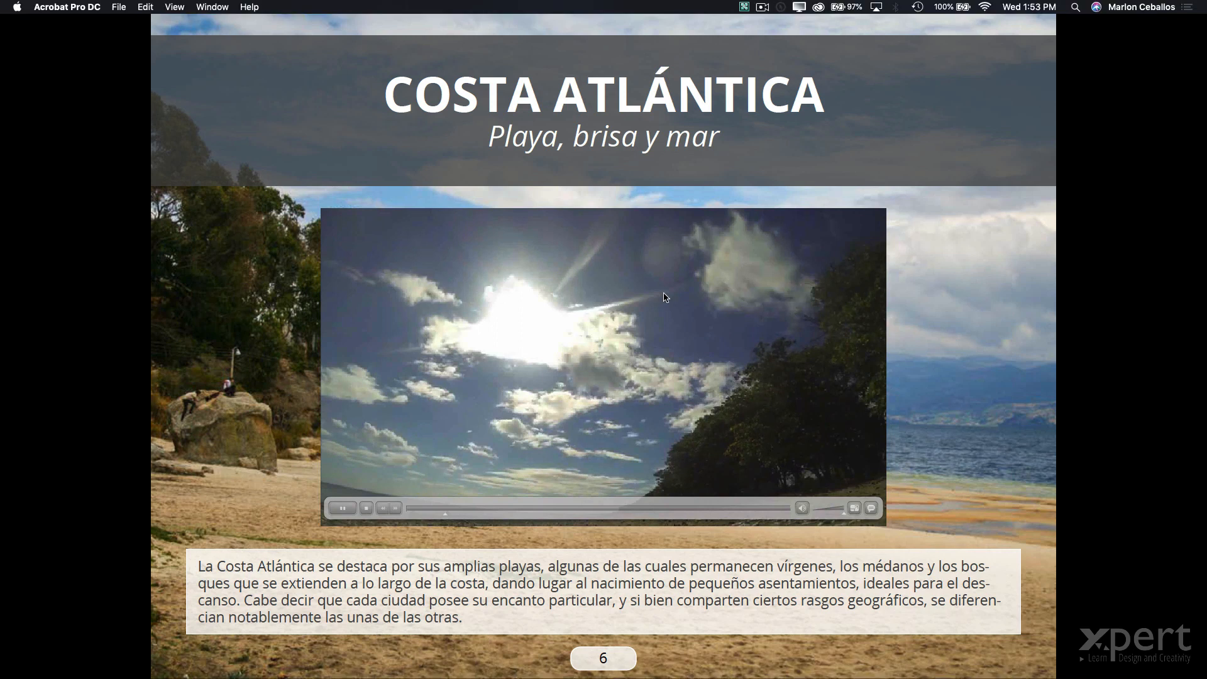
key("Escape")
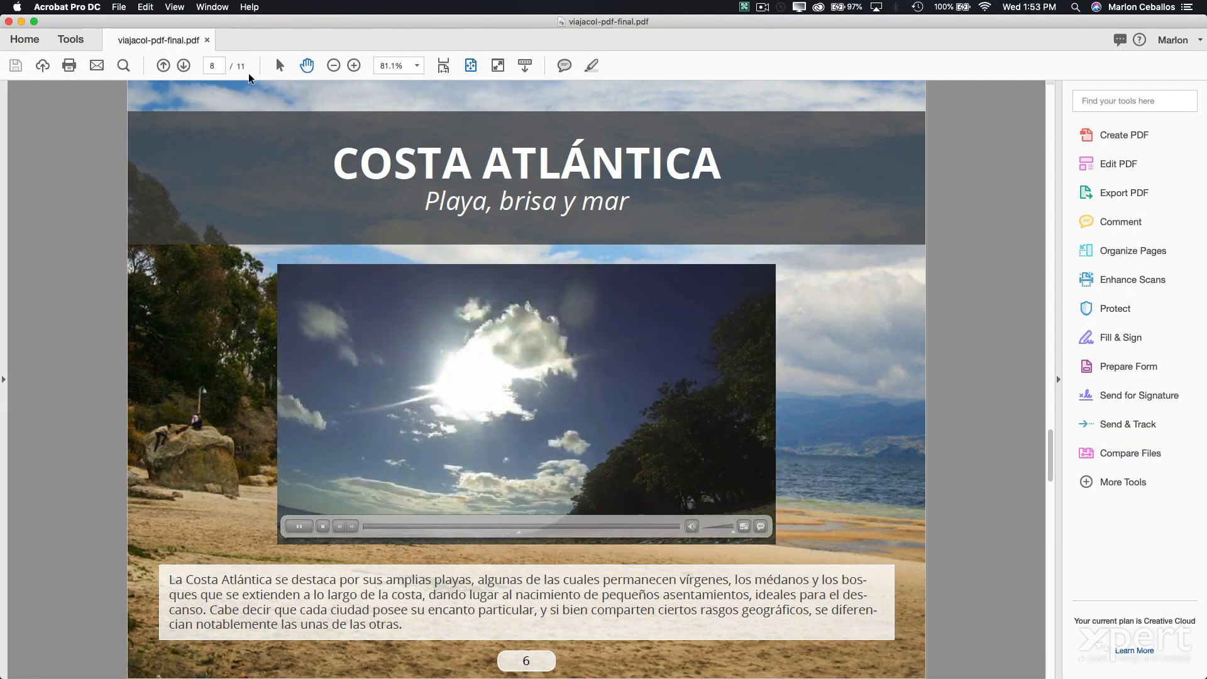
- On the Otros sitios page, swap the main image between park, cathedral, sculpture and river photos
left_click(183, 65)
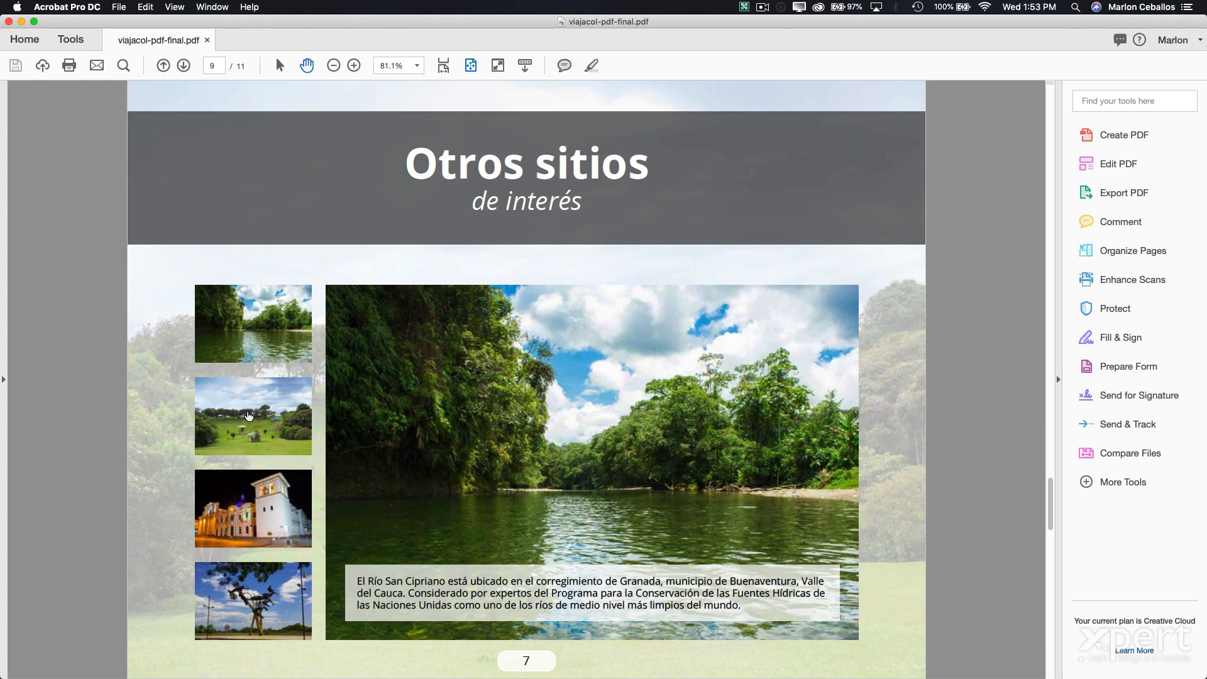
left_click(248, 415)
left_click(260, 516)
left_click(260, 594)
left_click(261, 512)
left_click(258, 429)
left_click(253, 334)
left_click(248, 404)
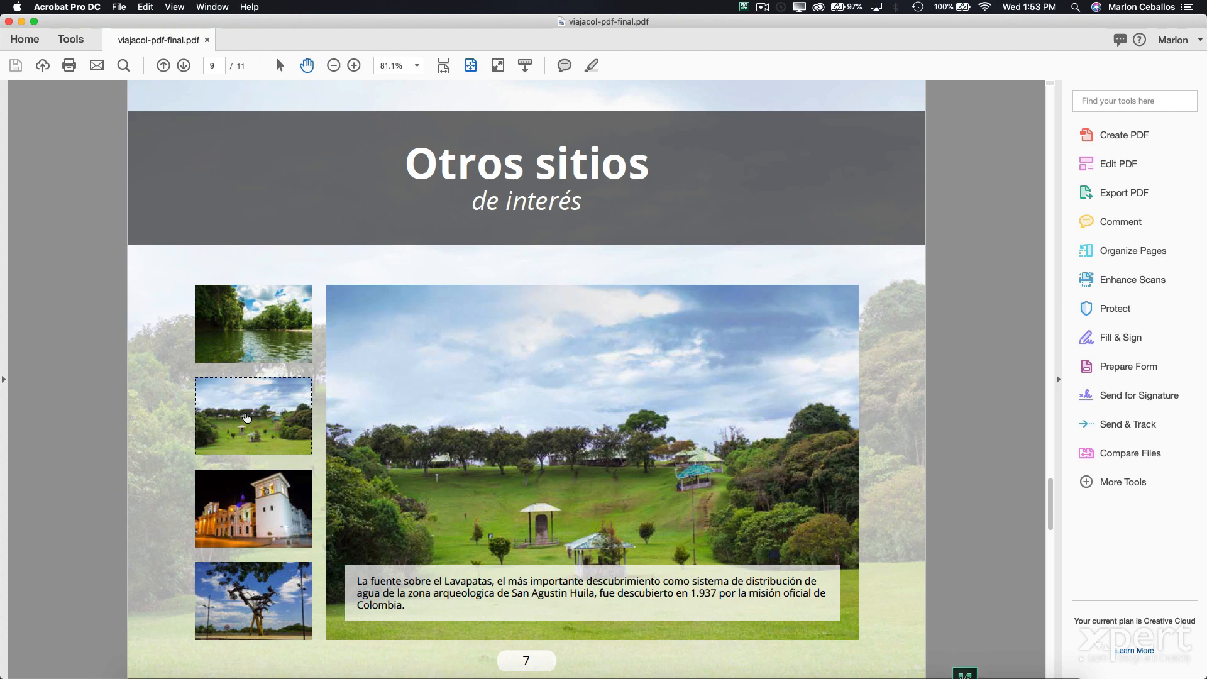
- On the Colombia map, show the pin info boxes for Santiago de Cali, Cabo de la Vela, Leticia and Caño Cristales
left_click(181, 66)
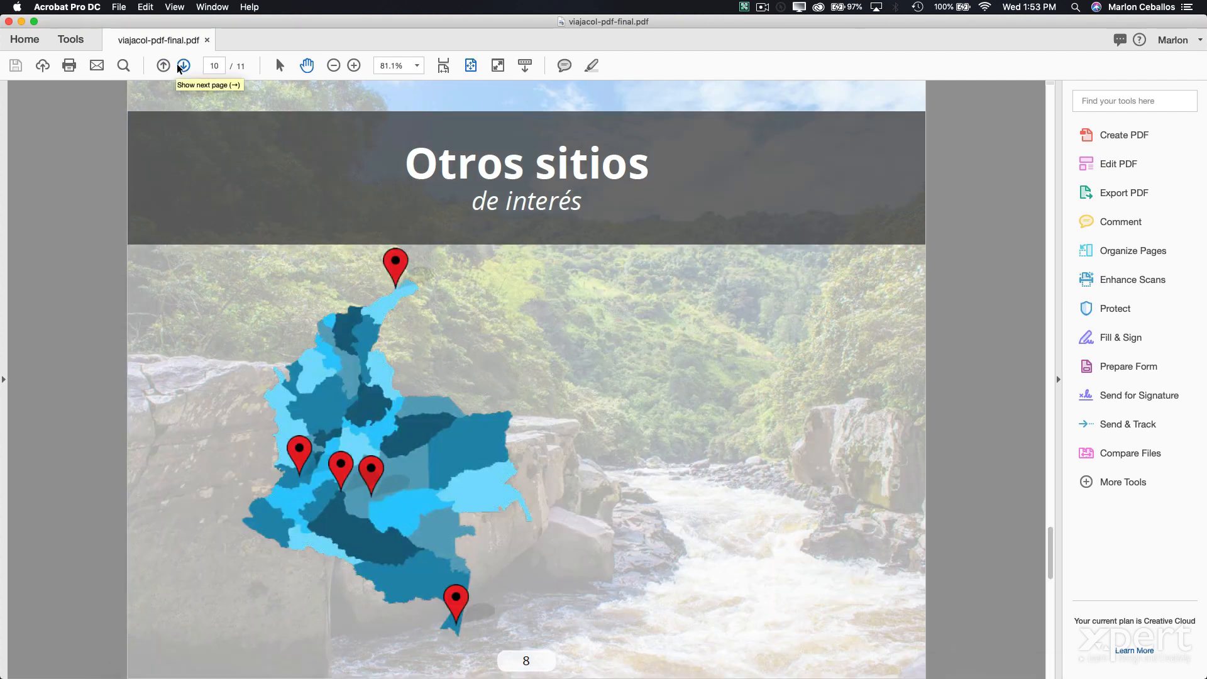
key("Left")
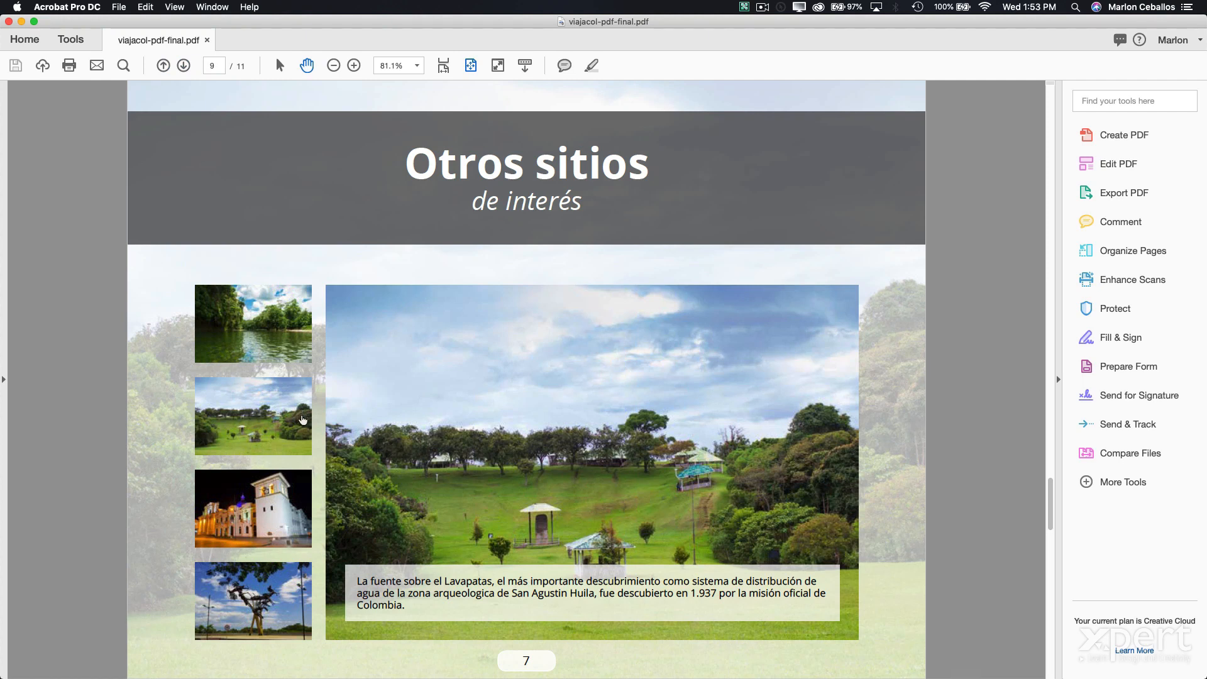
left_click(183, 65)
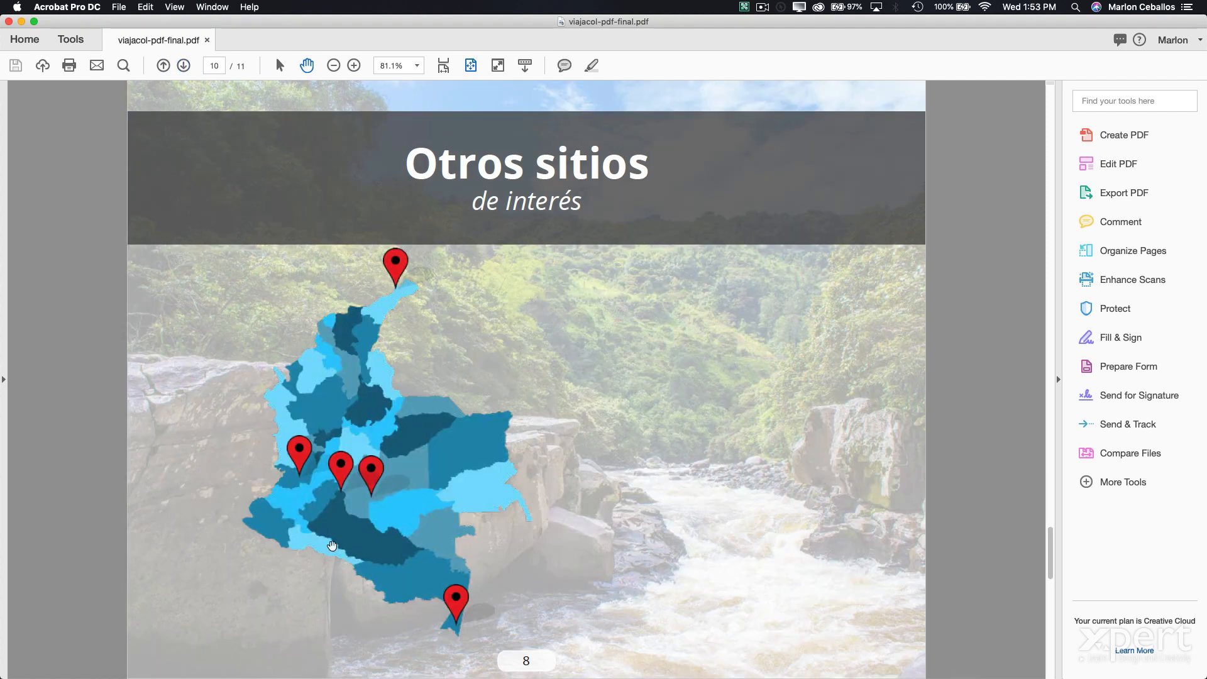
left_click(341, 470)
left_click(301, 457)
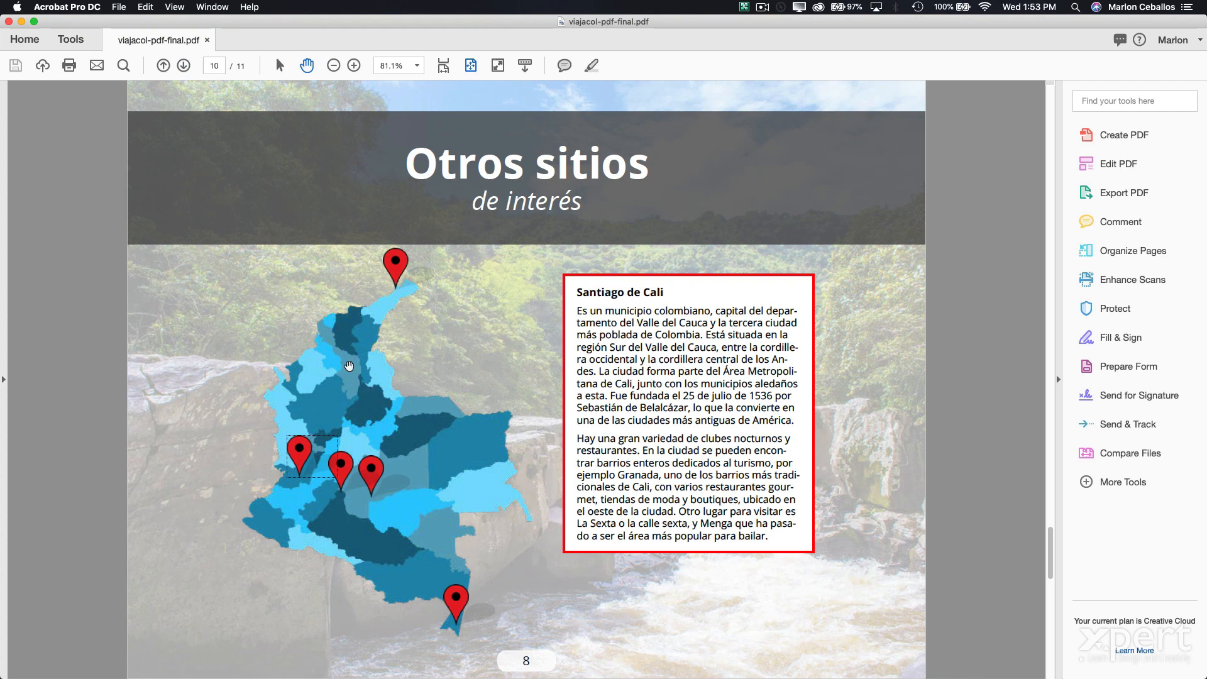
left_click(396, 267)
left_click(456, 602)
left_click(384, 470)
left_click(304, 468)
- Step to the next page and back to the map, then close the viajacol document
left_click(181, 67)
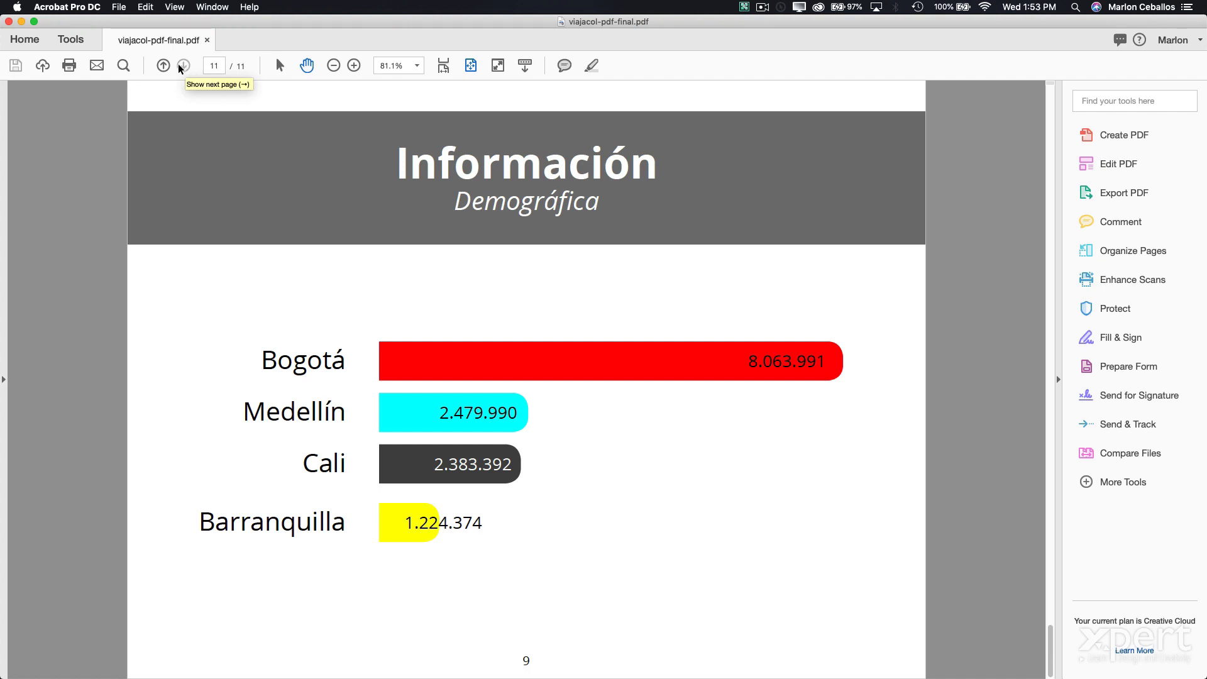
left_click(163, 66)
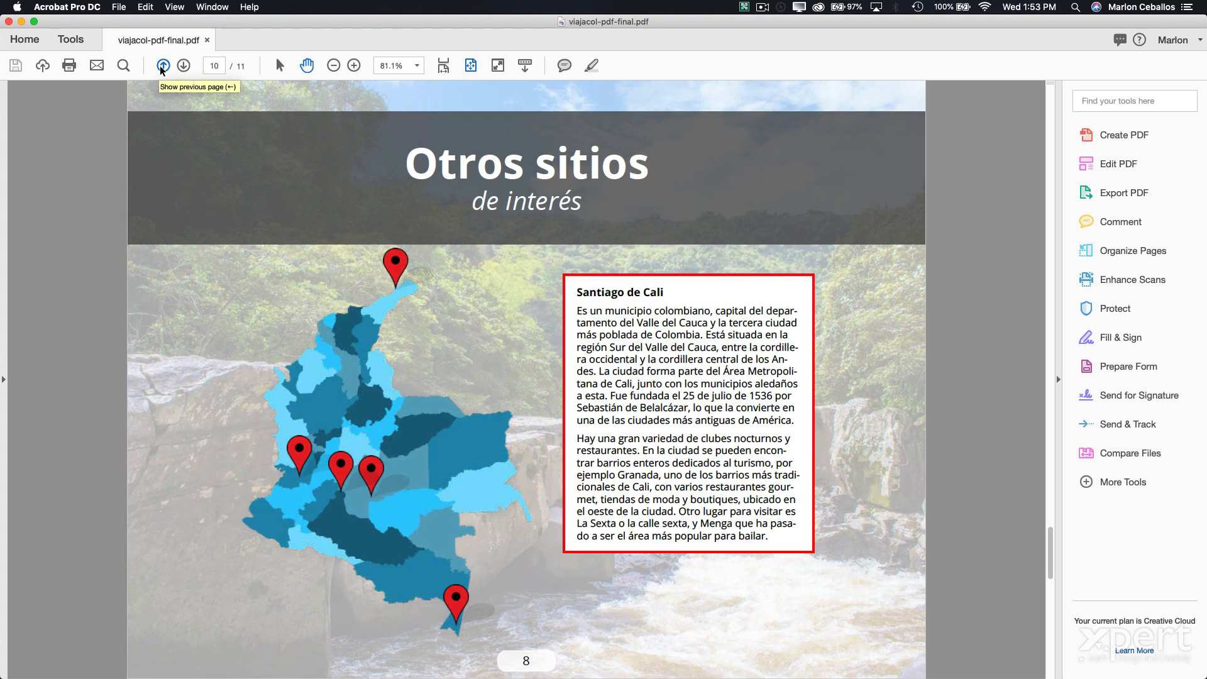
key("super+w")
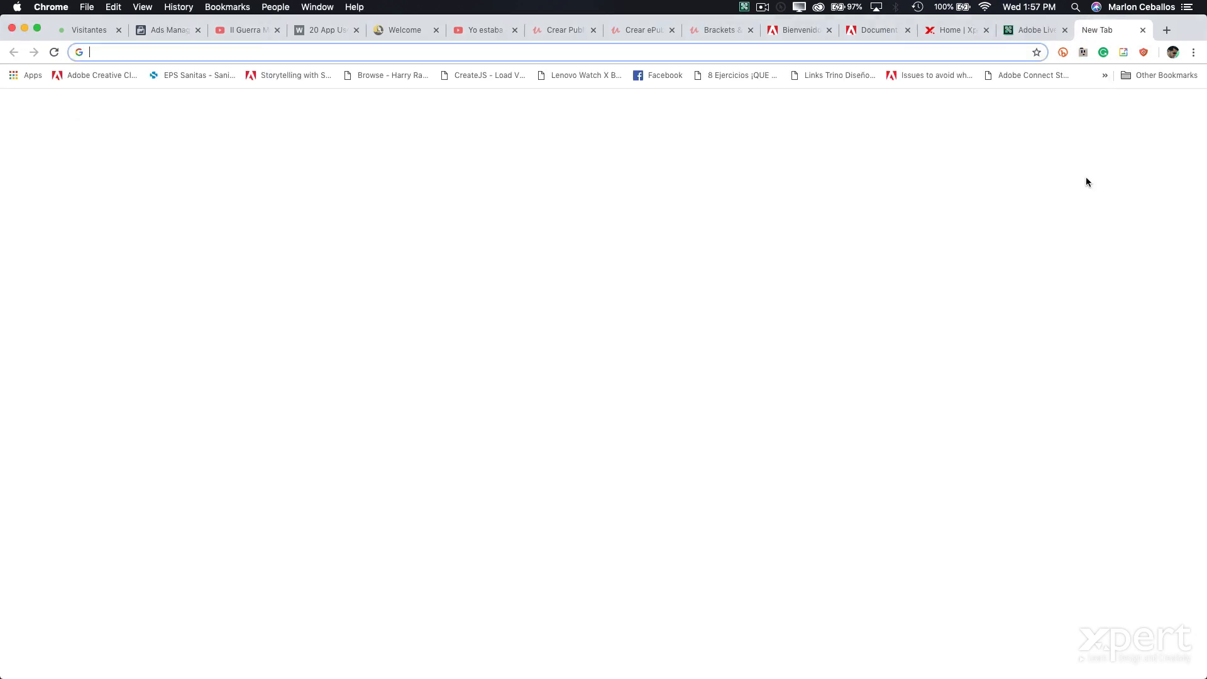
- Load documents.adobe.com and go to Manage Files from the account menu
type("docu")
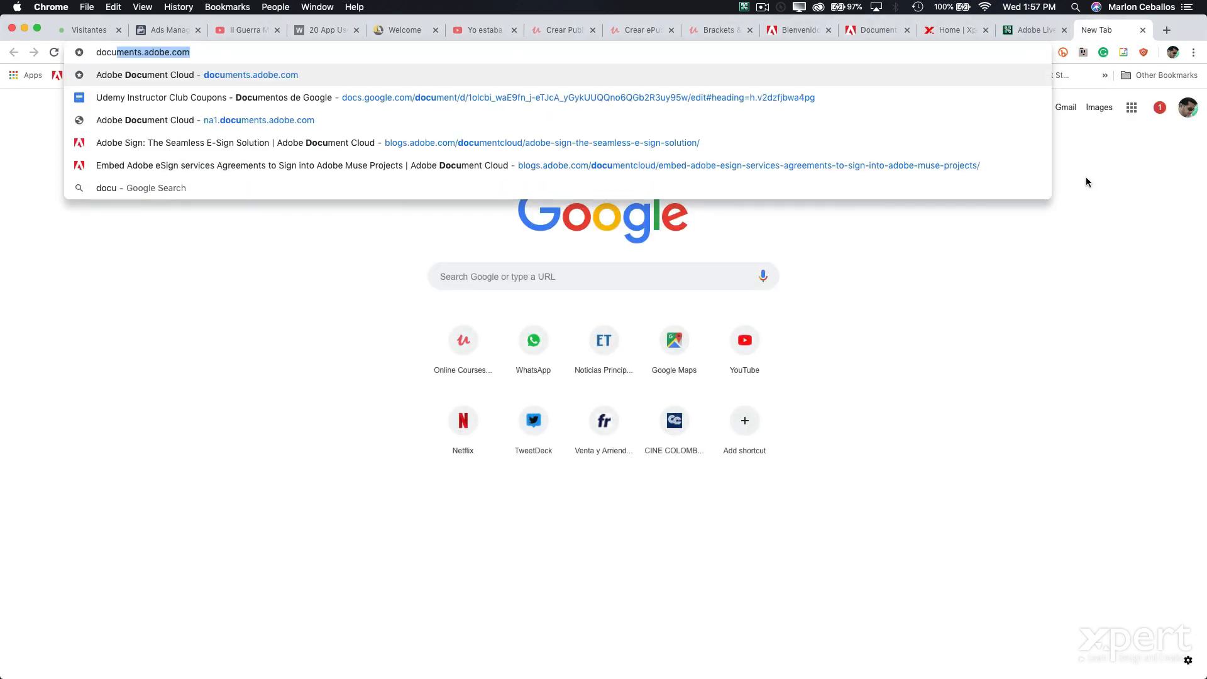
key("Return")
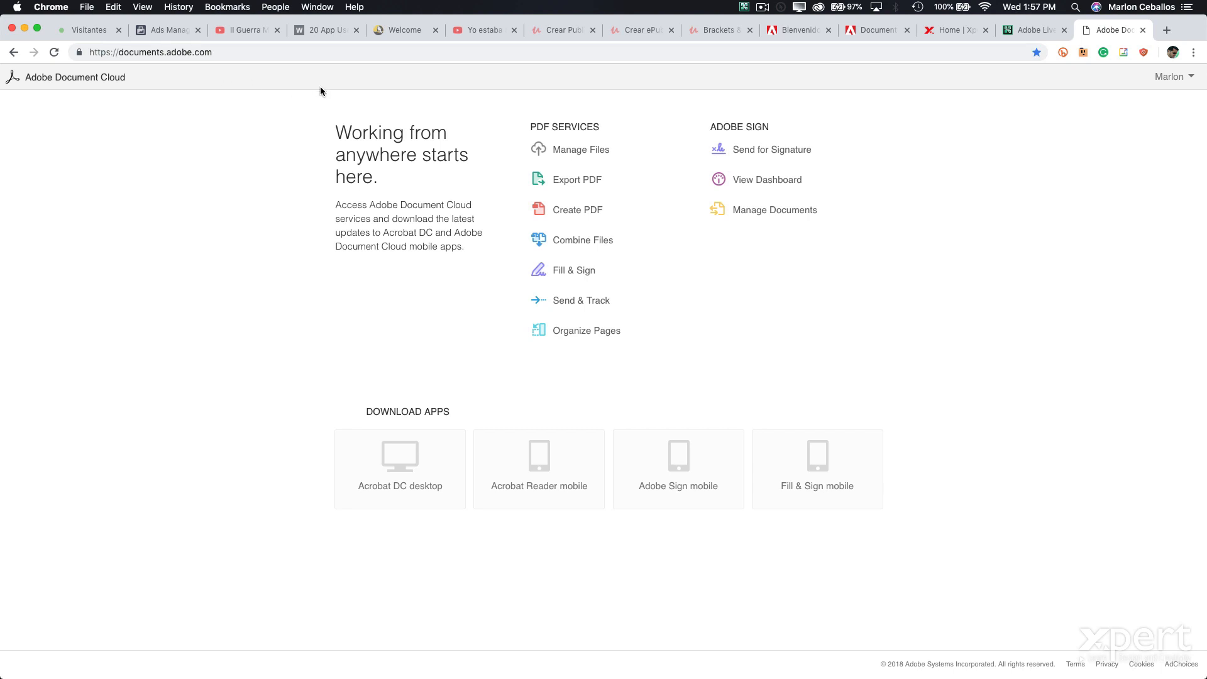
left_click(1174, 81)
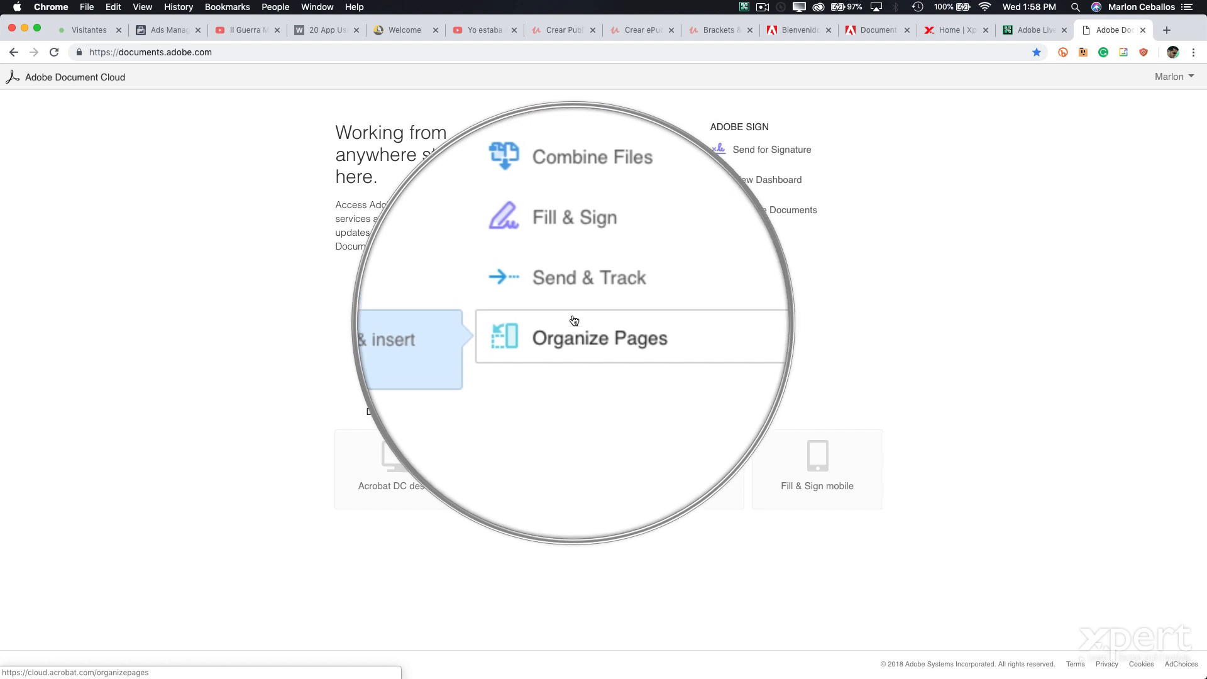
left_click(576, 151)
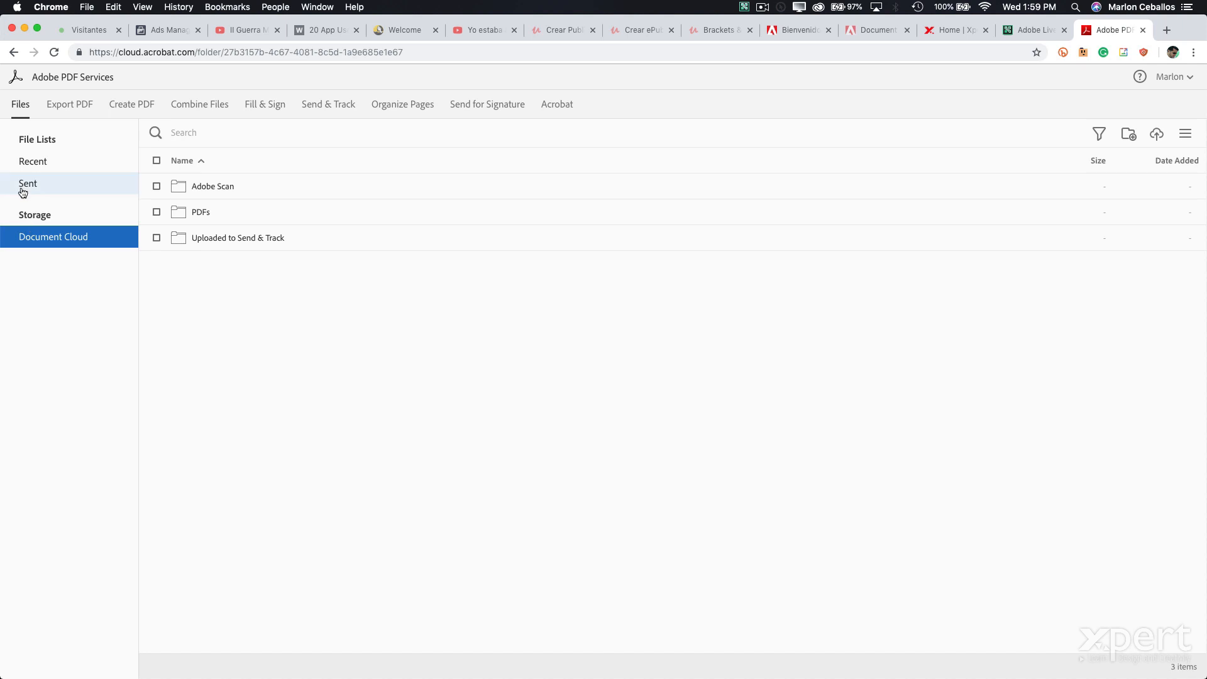
- Browse the Recent, Sent and Document Cloud file lists, then switch to Export PDF
left_click(25, 161)
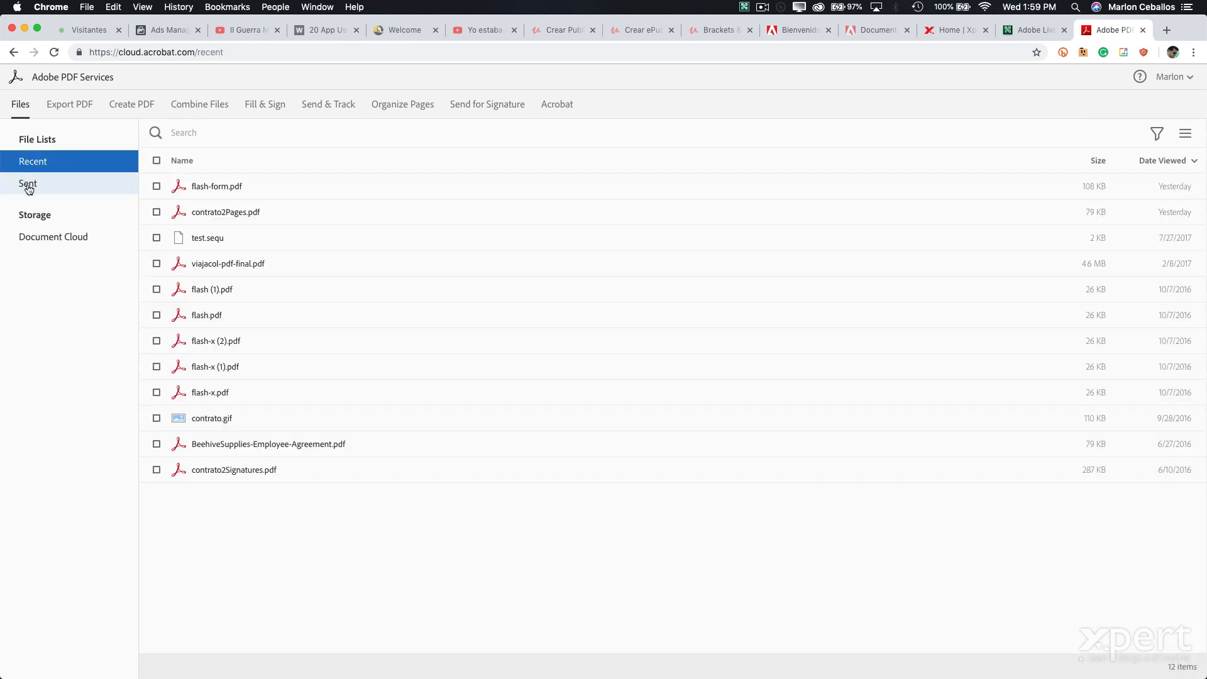
left_click(28, 186)
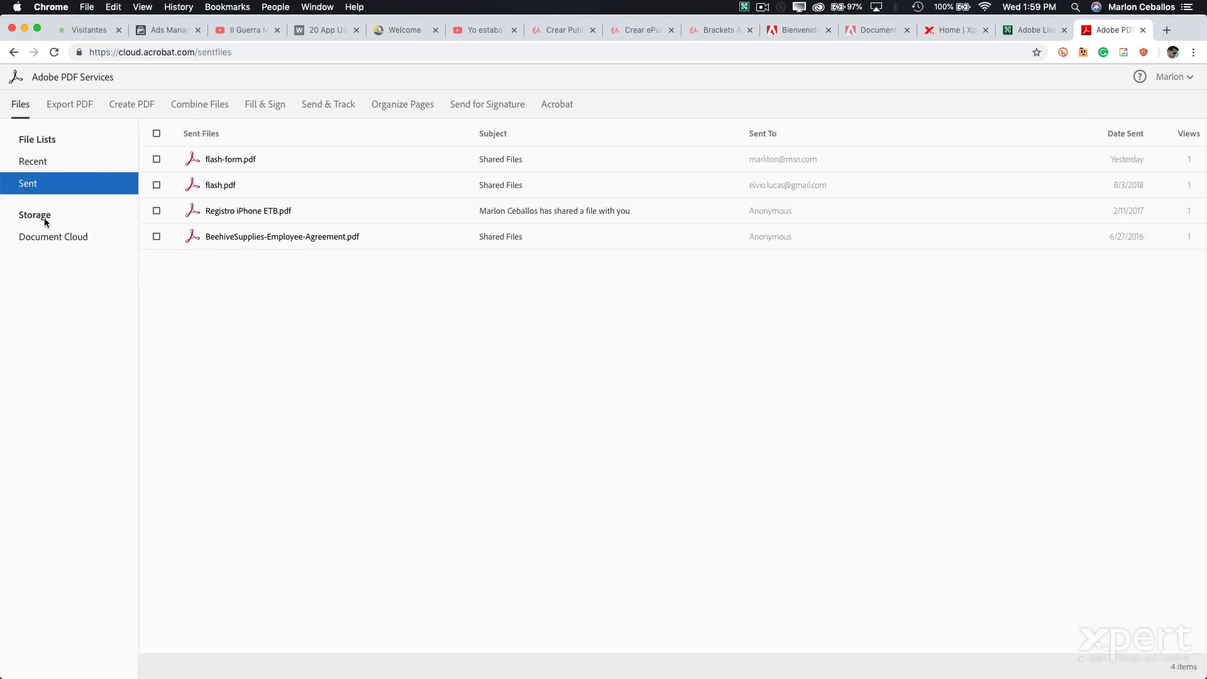
left_click(36, 239)
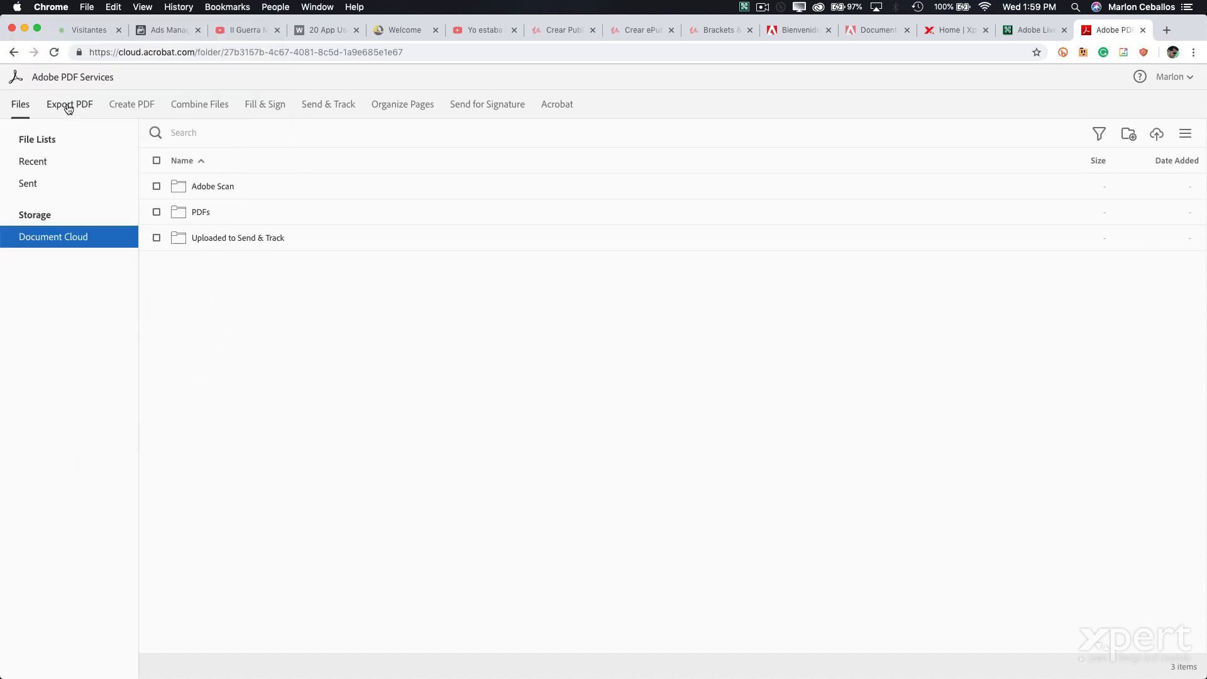
left_click(69, 111)
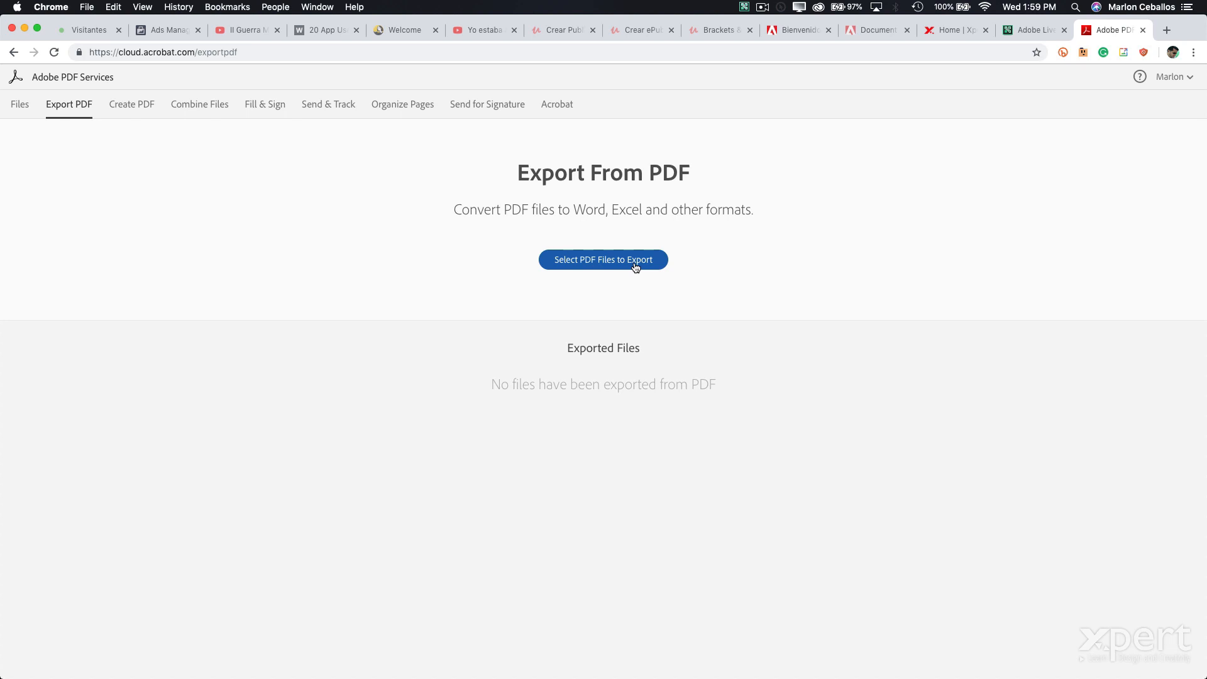
- Choose flash-form.pdf from the computer as the PDF to export
left_click(635, 266)
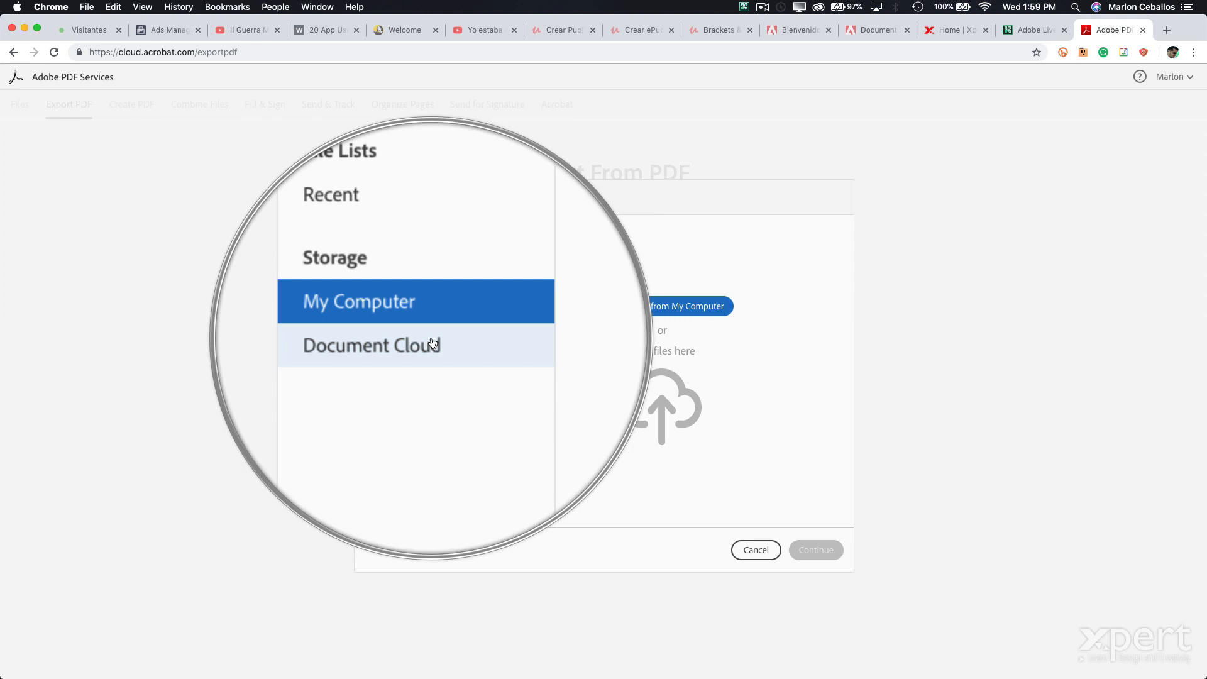
left_click(433, 341)
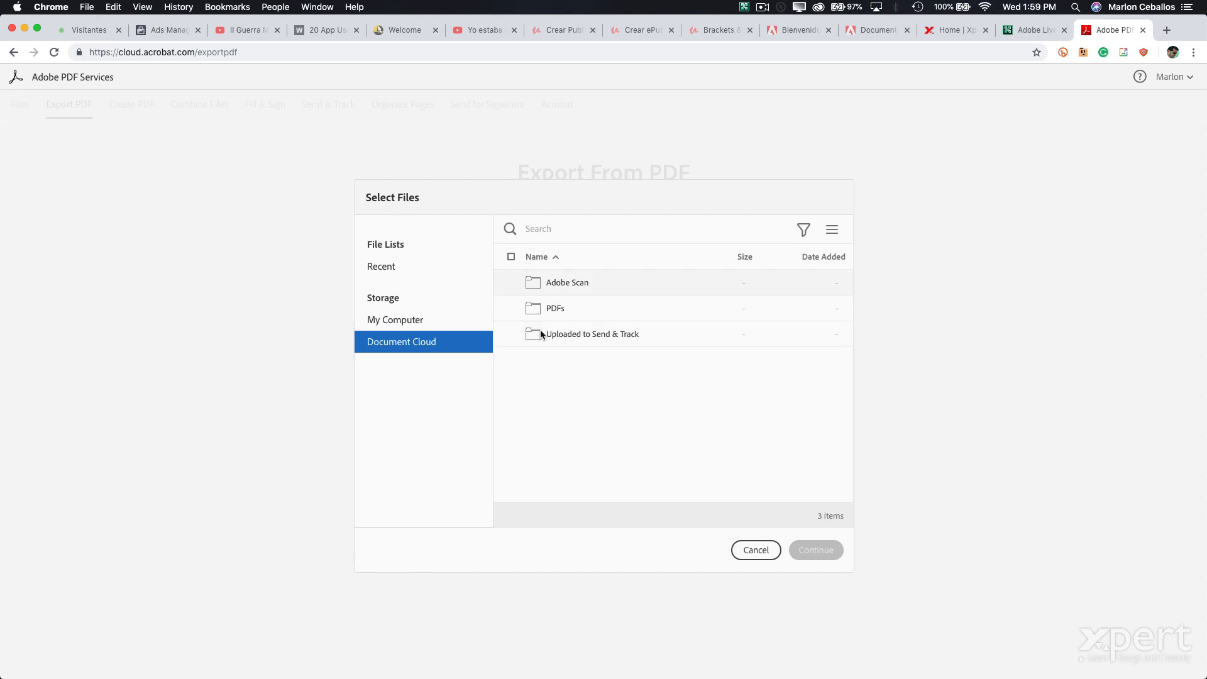
left_click(406, 322)
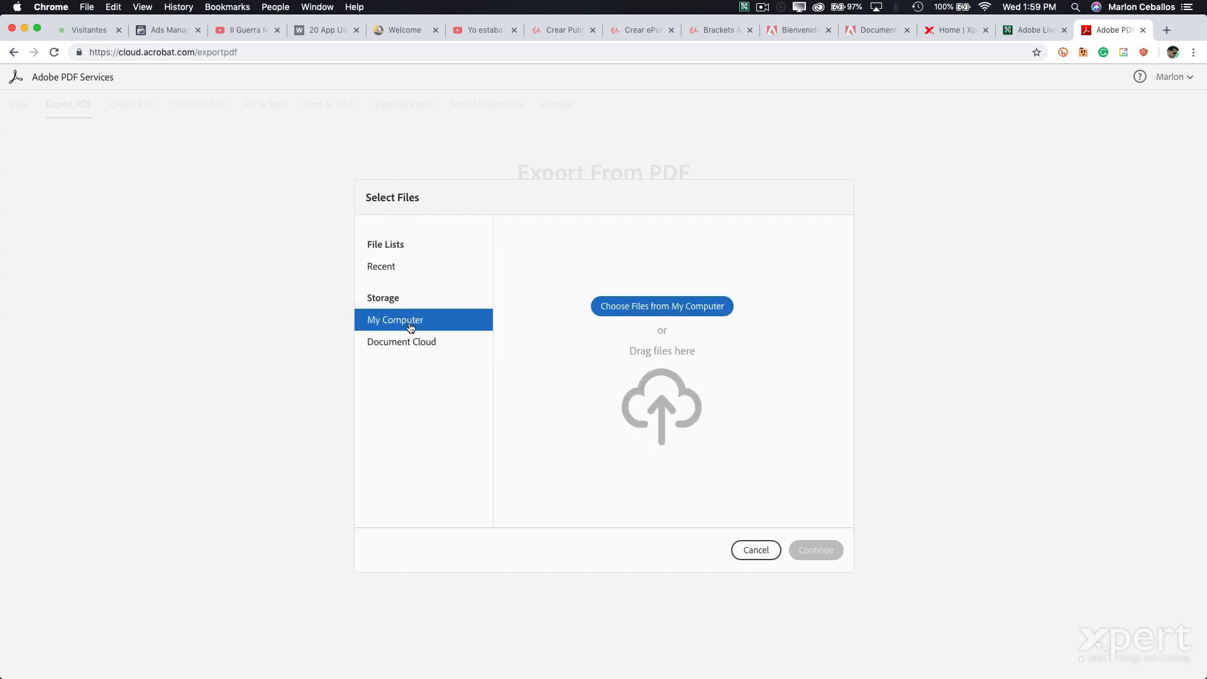
left_click(634, 313)
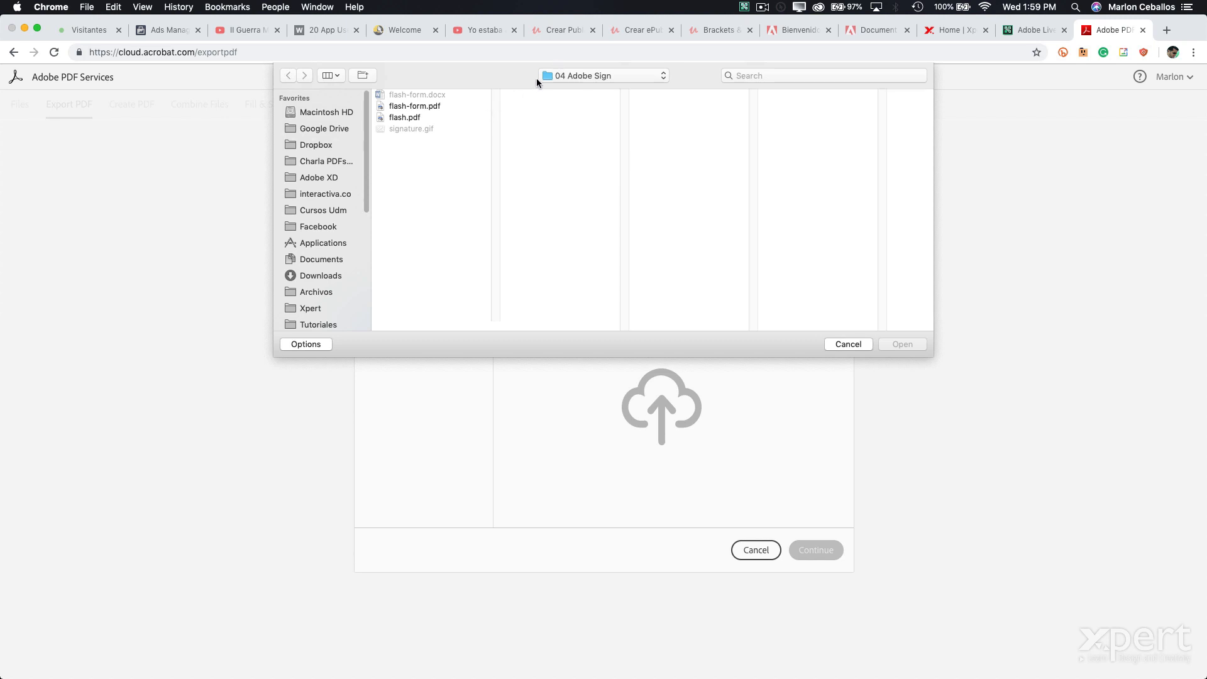
left_click(433, 107)
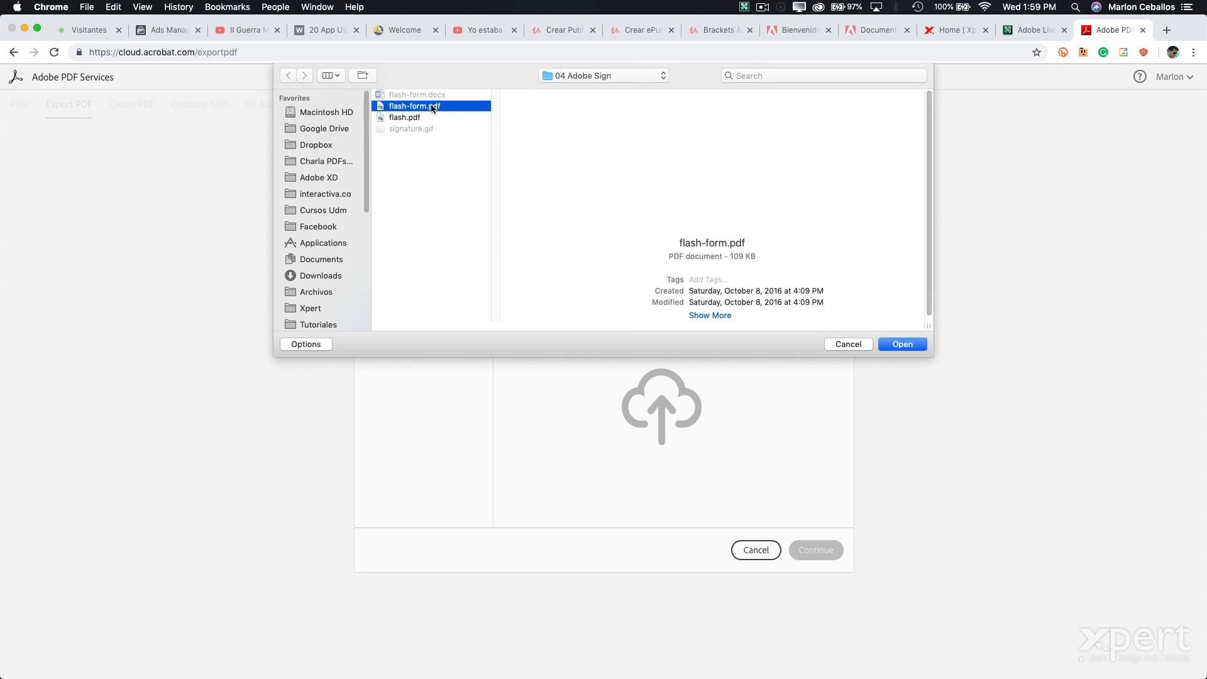
left_click(902, 343)
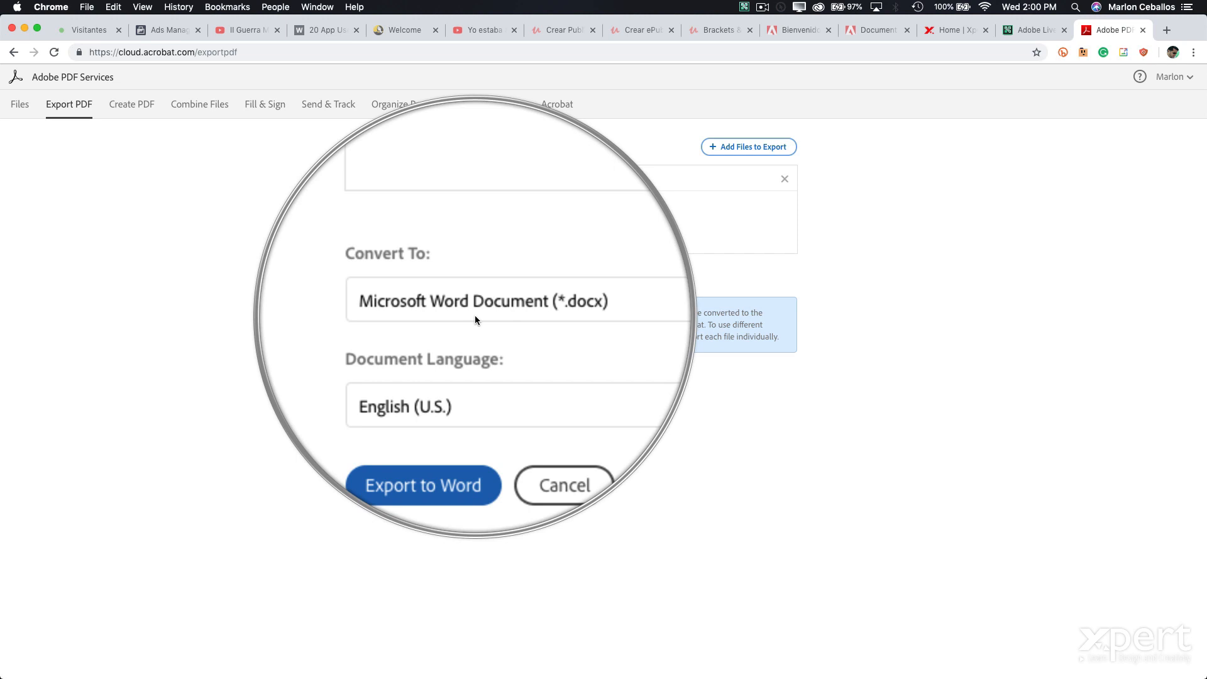
- Set the document language to Español and export the PDF to Word
left_click(484, 361)
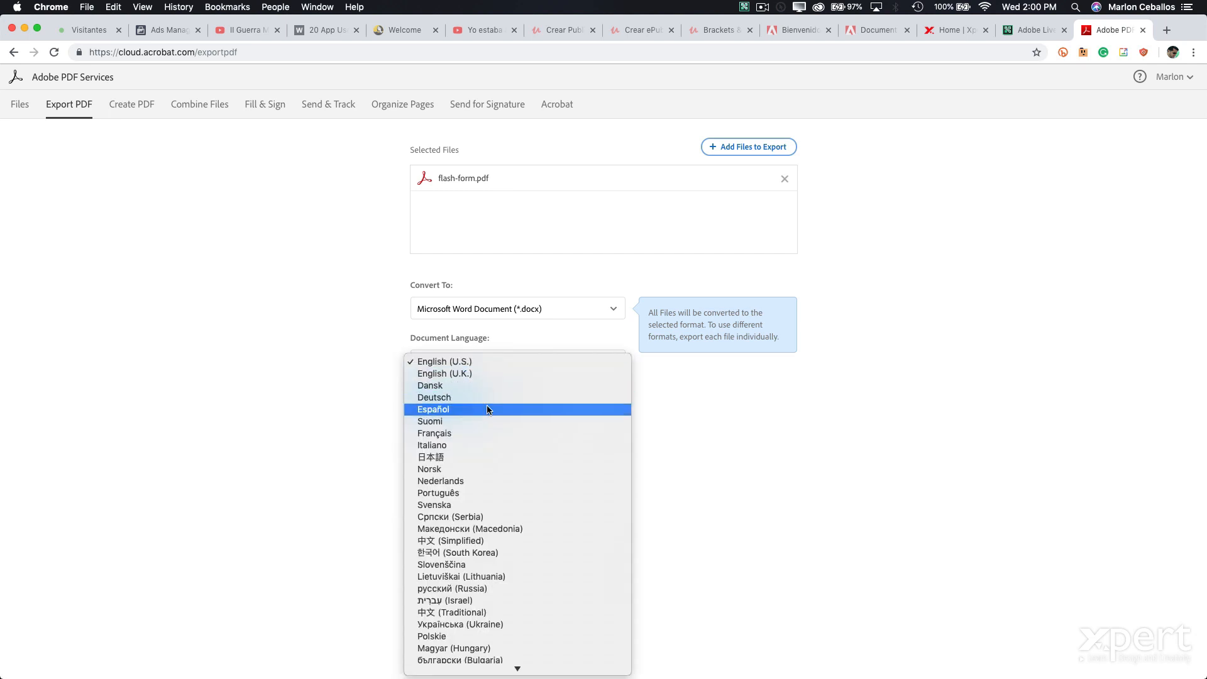
left_click(489, 410)
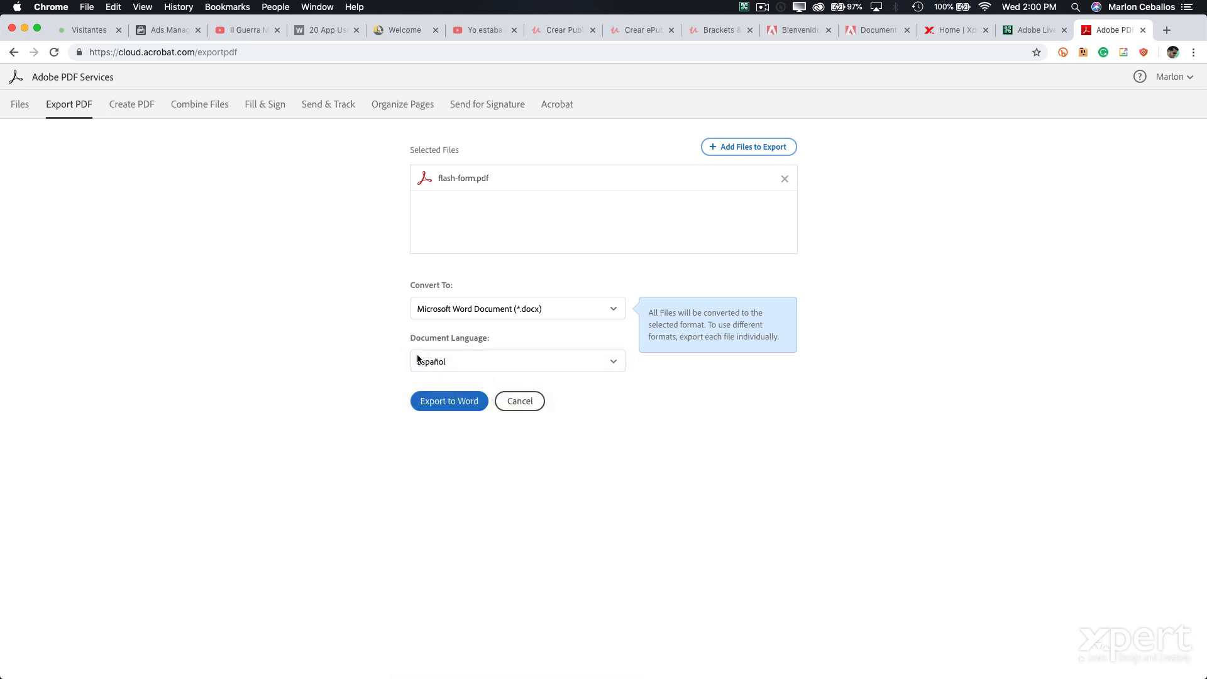
left_click(457, 406)
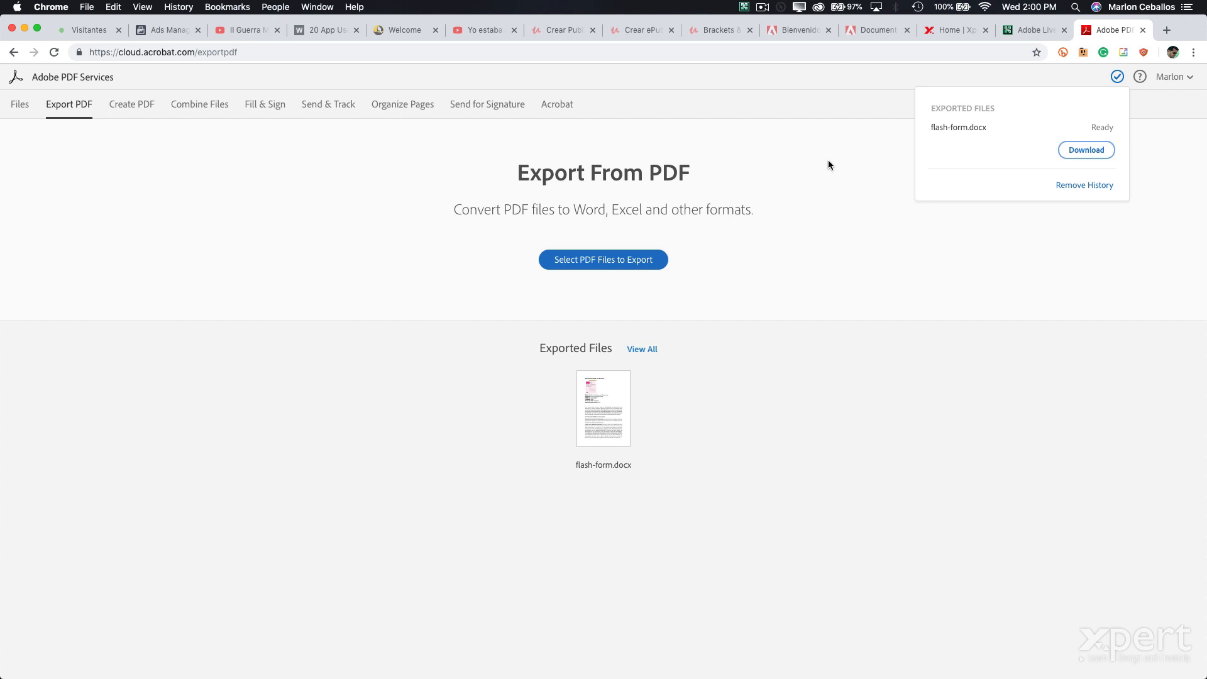
- Preview flash-form.docx, scroll through its pages, then return to the Document Cloud home page
mouse_move(1028, 119)
key("ctrl+grave")
left_click(613, 405)
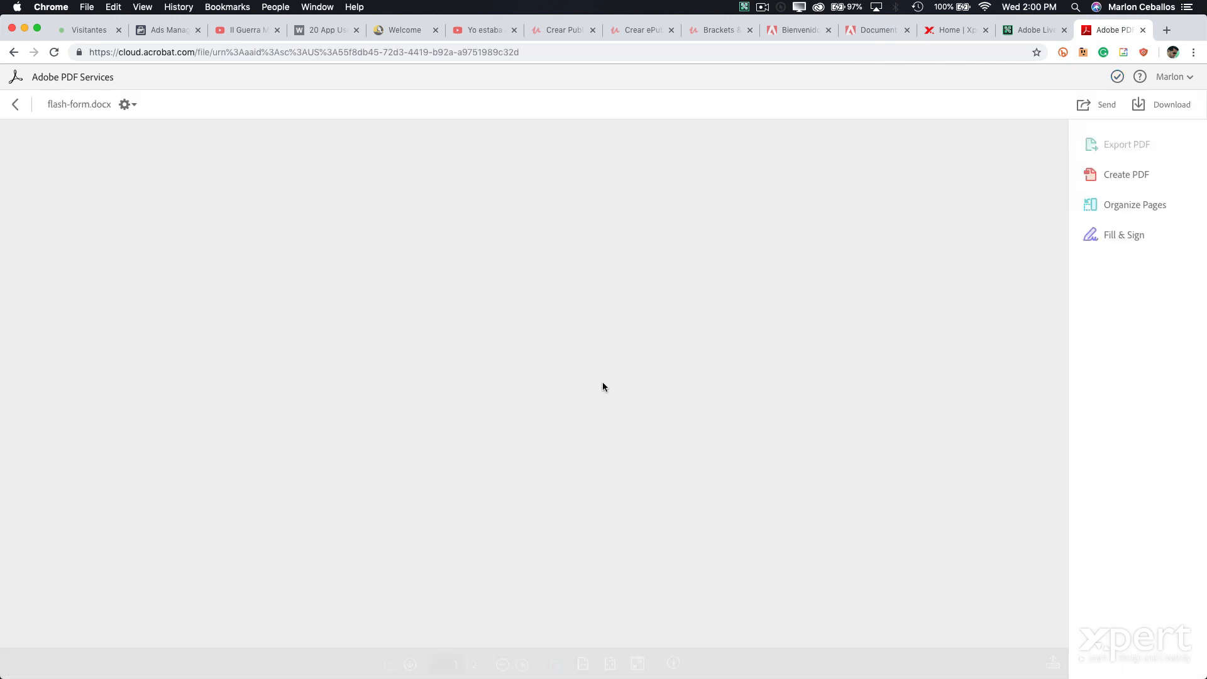
scroll(438, 240, "down", 15)
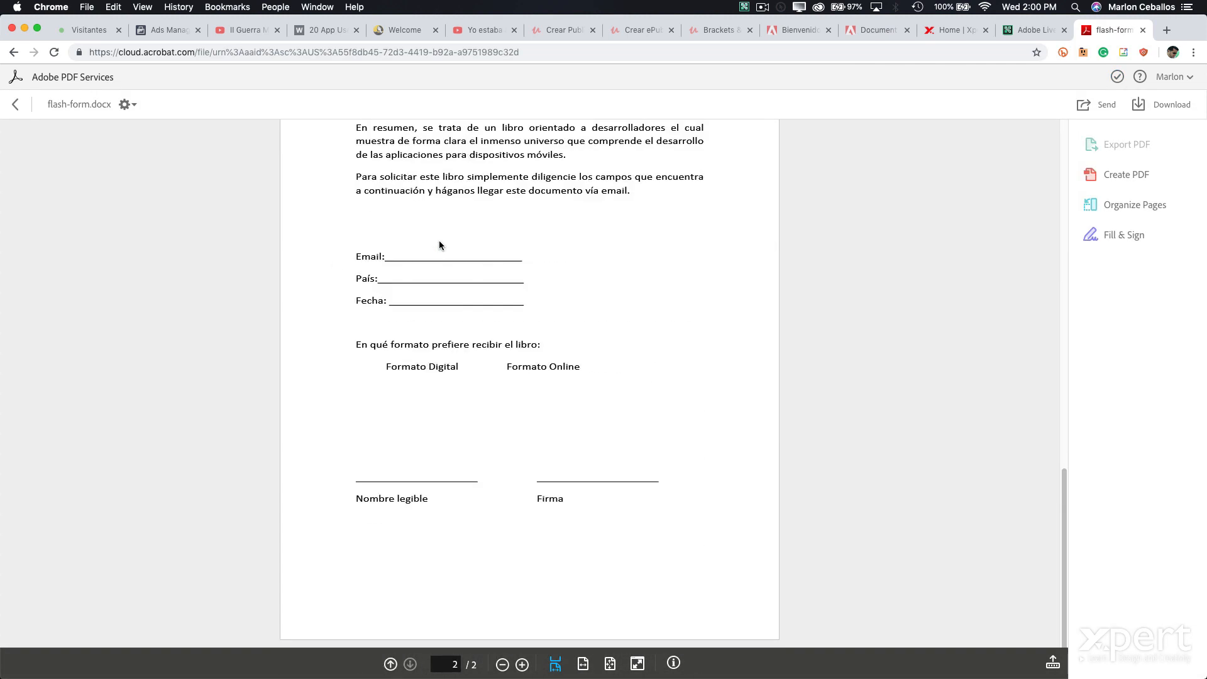
scroll(439, 240, "up", 15)
scroll(438, 240, "down", 3)
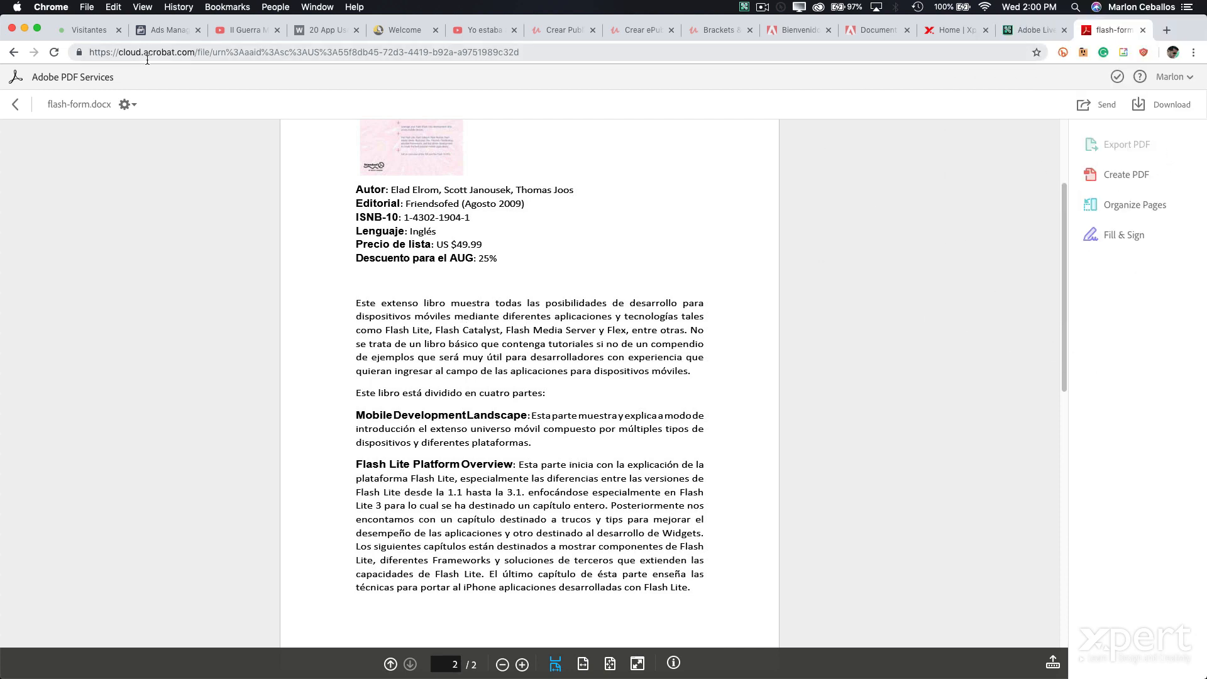
left_click(94, 81)
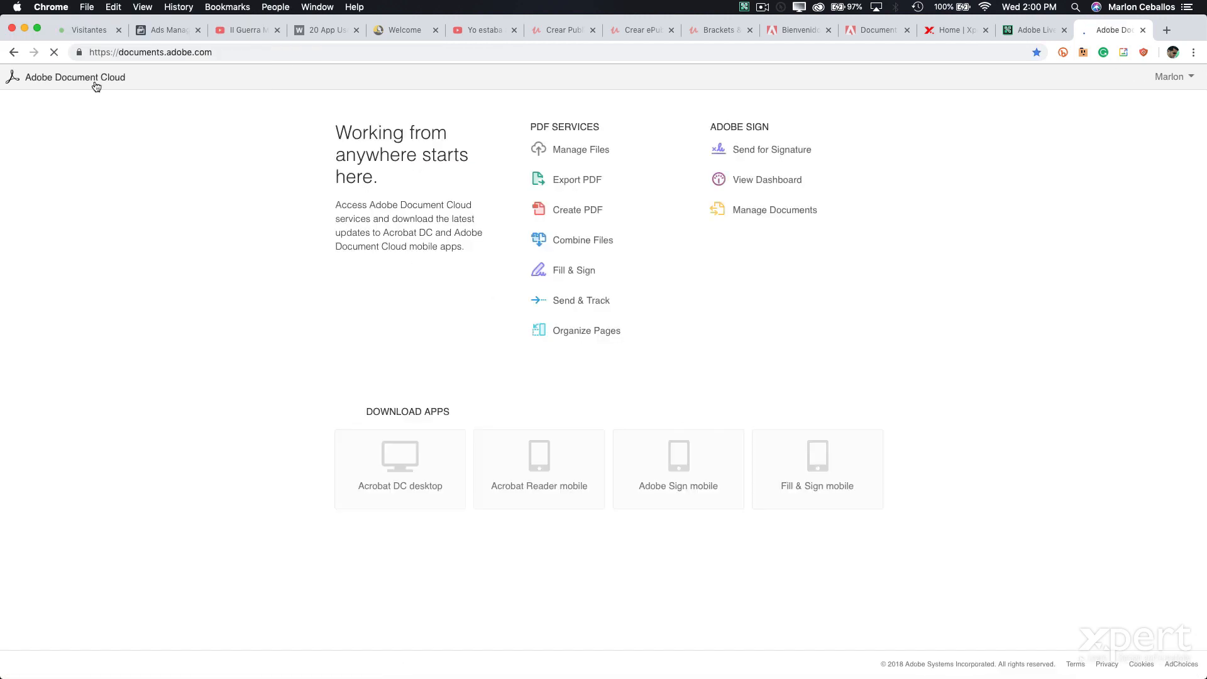
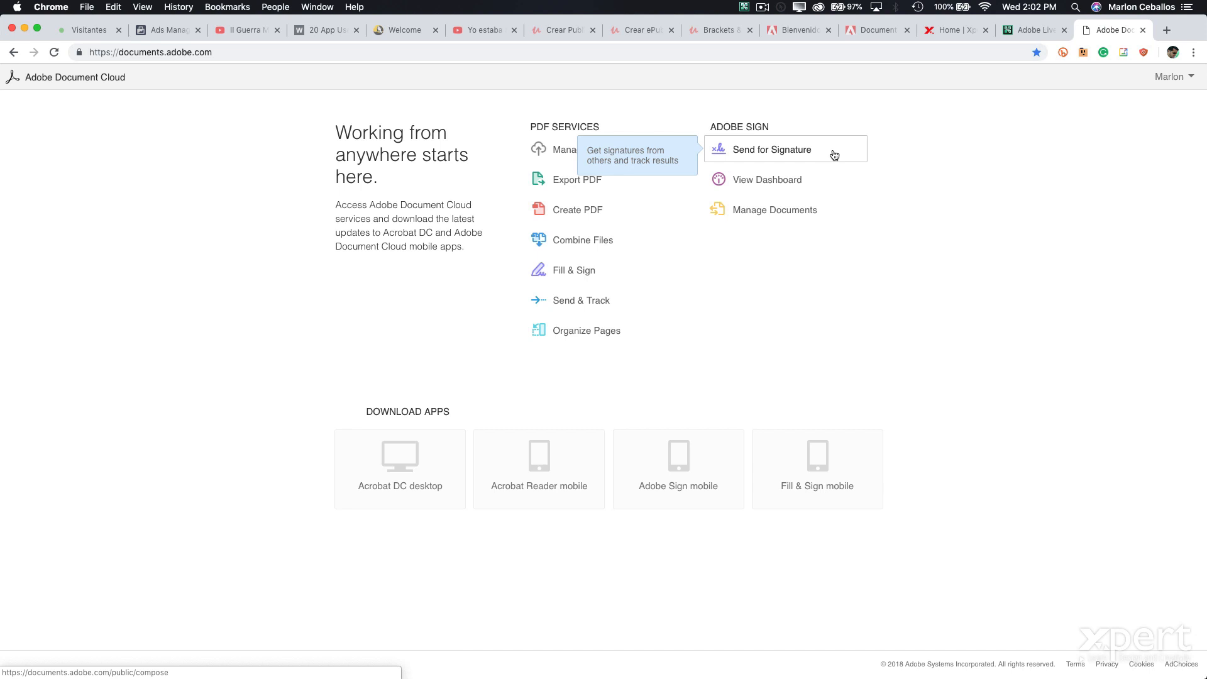
- Start a new signature request and add the suggested test recipient's e-mail
left_click(765, 154)
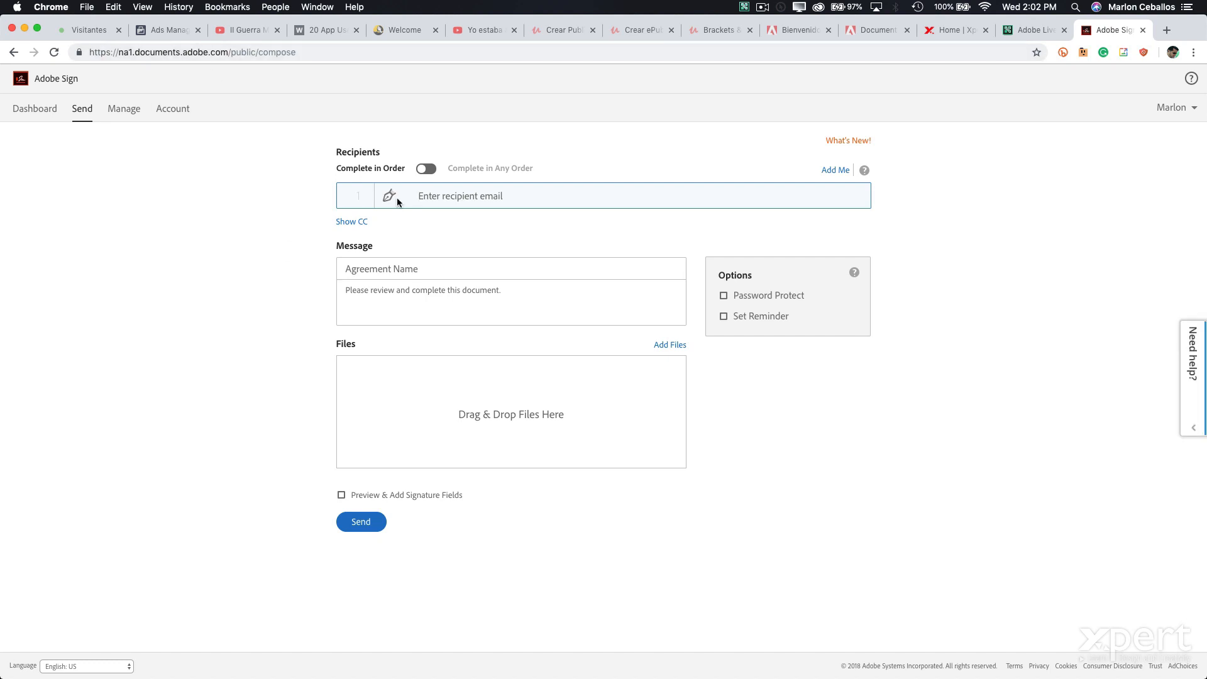
left_click(462, 199)
type("001")
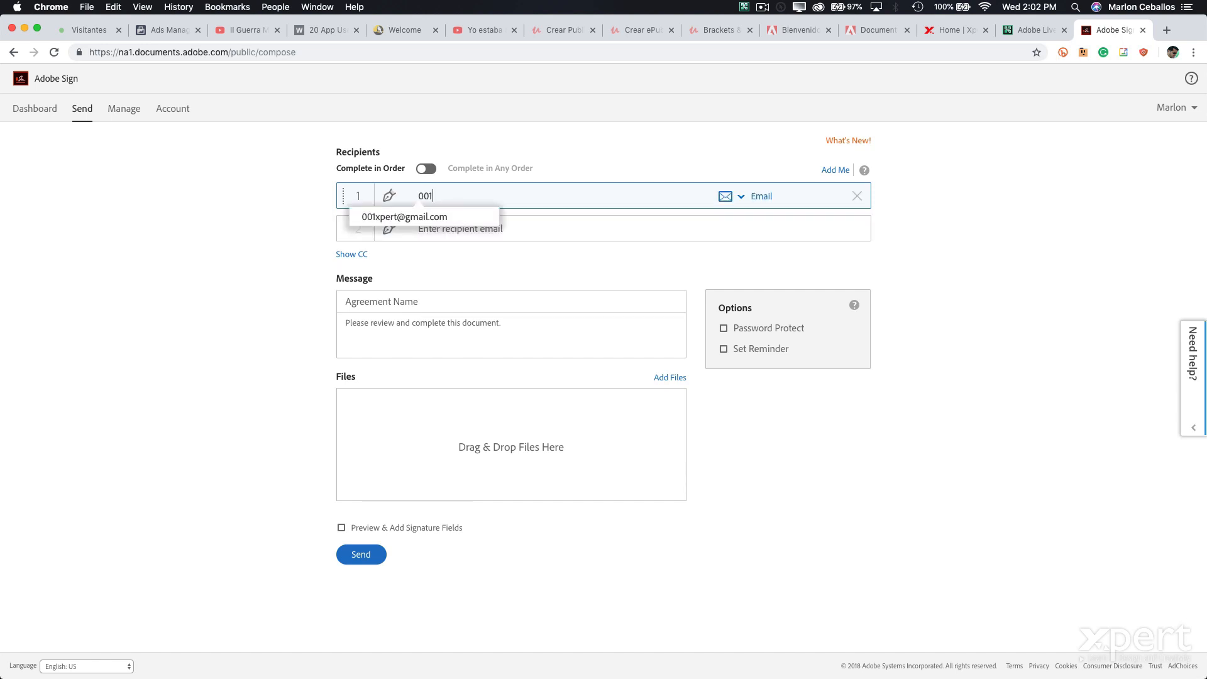
key("Down")
left_click(459, 217)
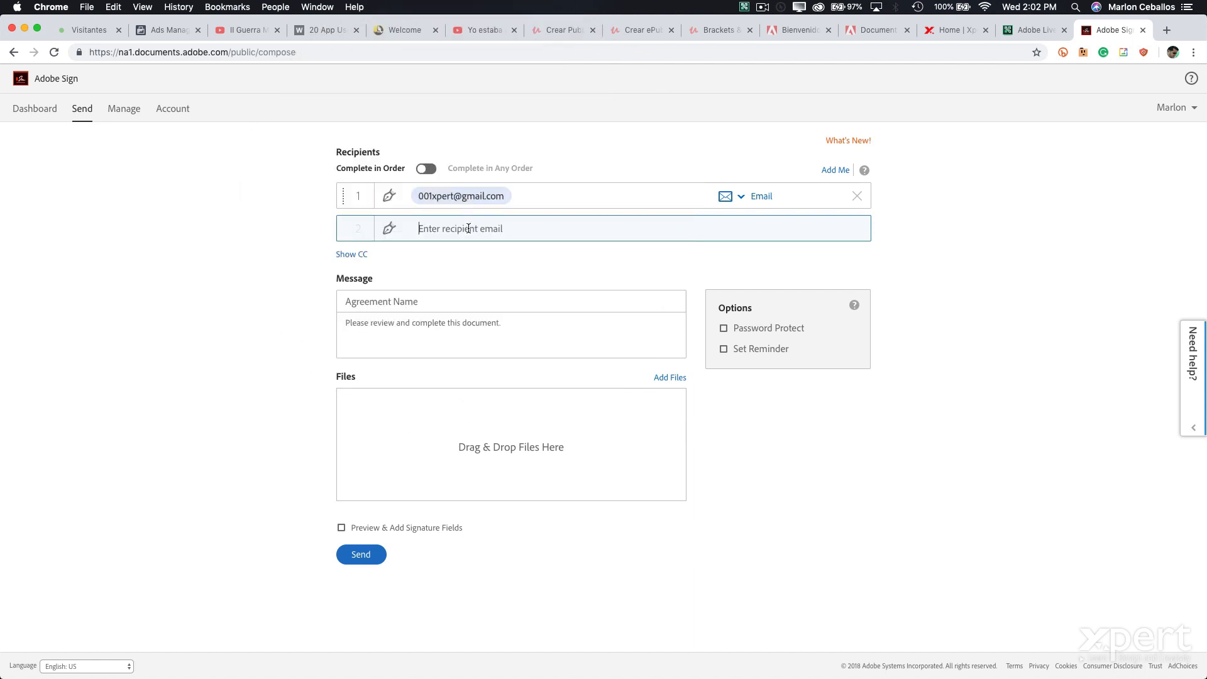
- Review the recipient's authentication options and bring up the Select Files picker
left_click(742, 200)
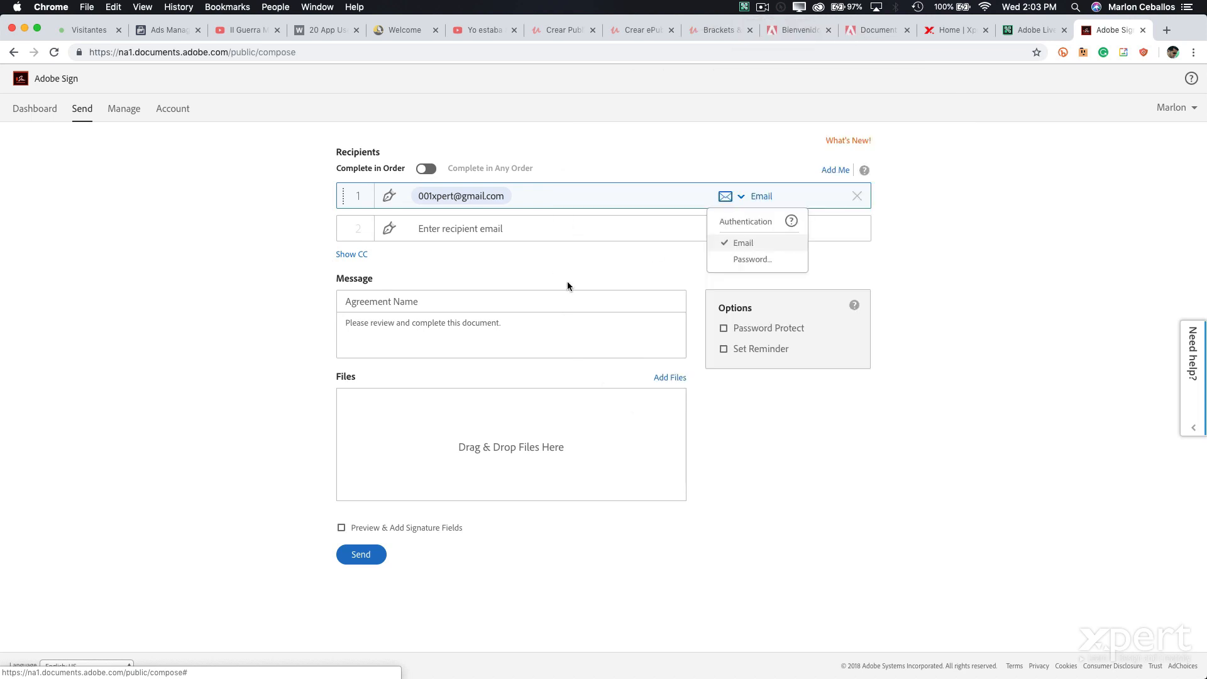
left_click(413, 300)
left_click(674, 379)
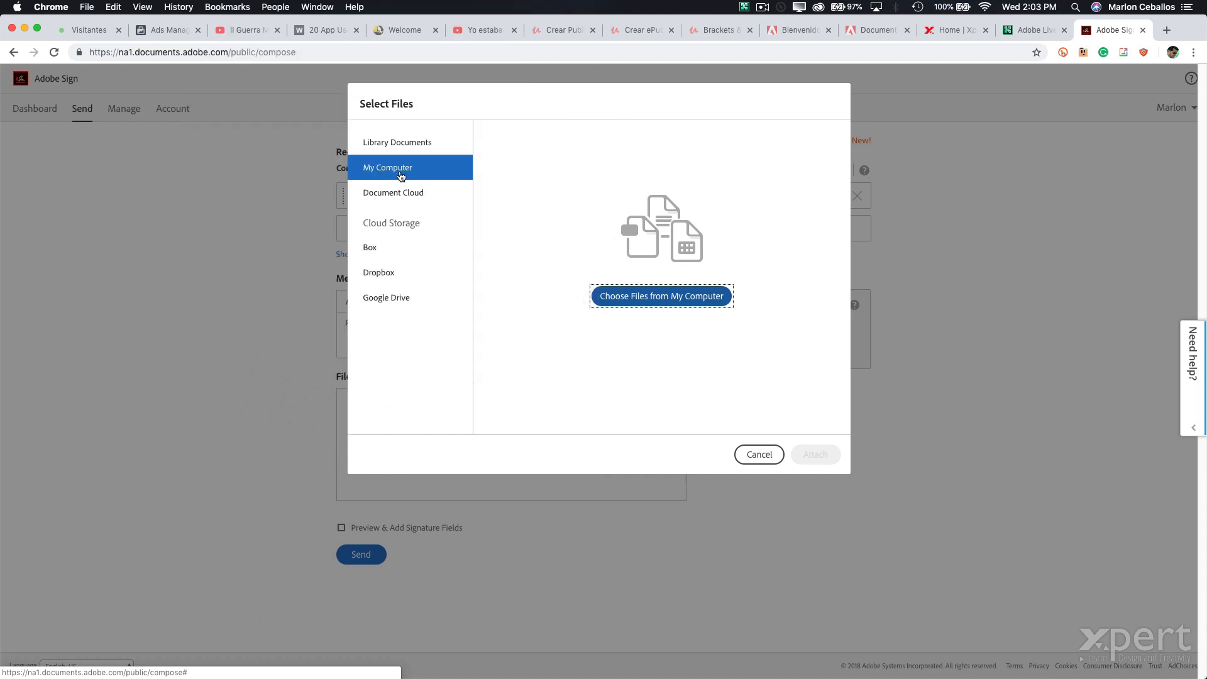
- Skip the Dropbox sign-in and attach flash.pdf from the computer after previewing its pages
left_click(381, 275)
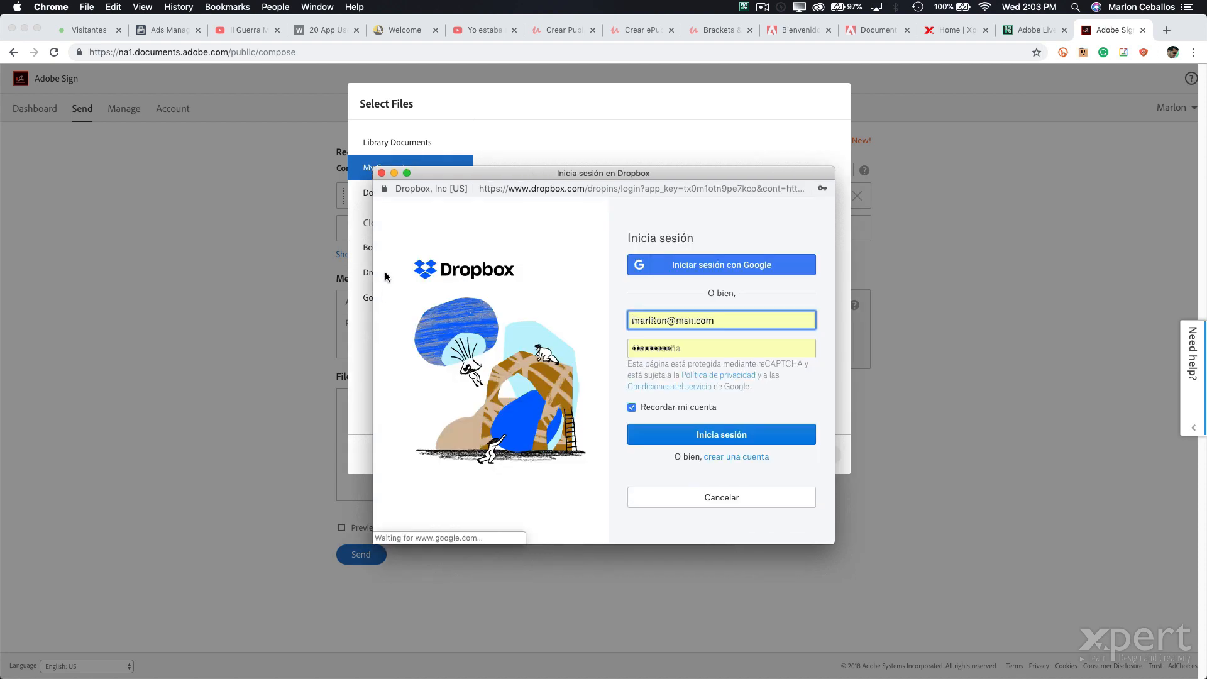
left_click(381, 174)
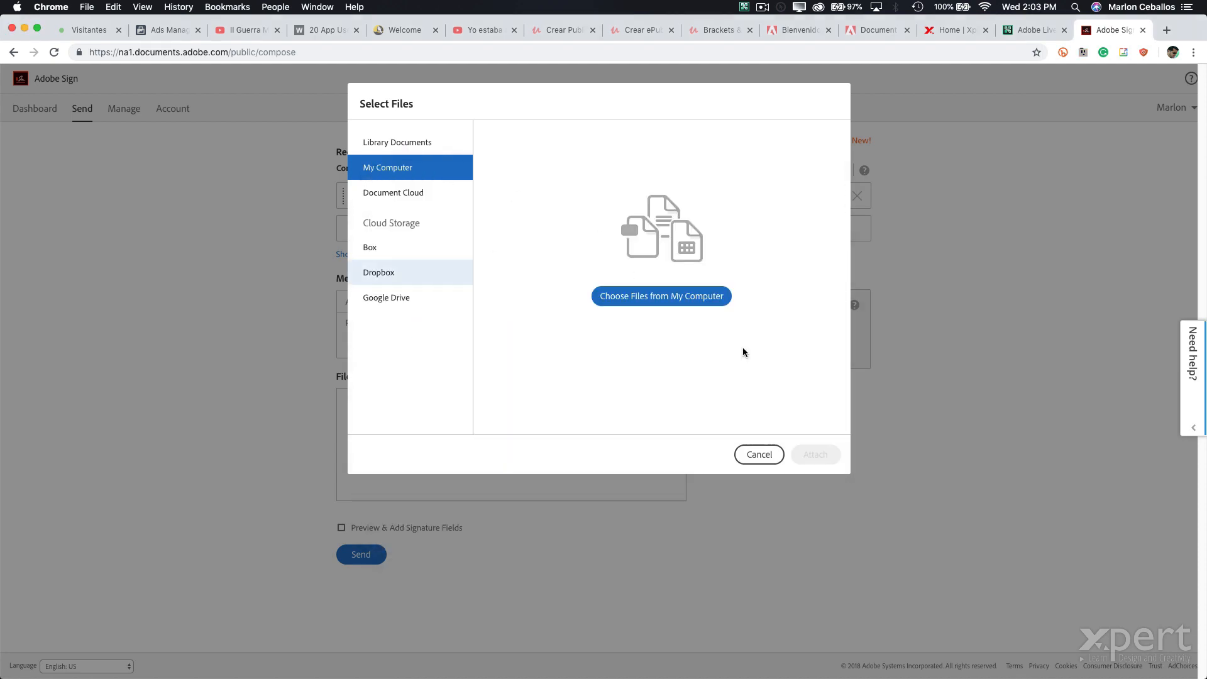
left_click(632, 296)
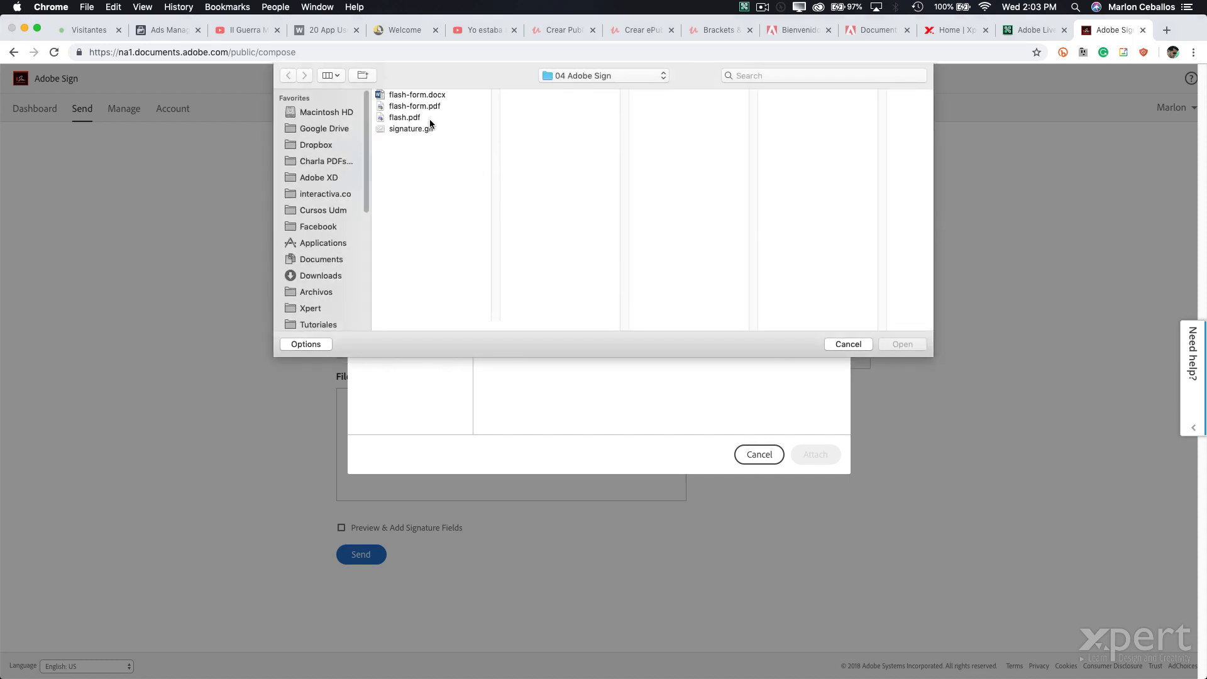
left_click(425, 119)
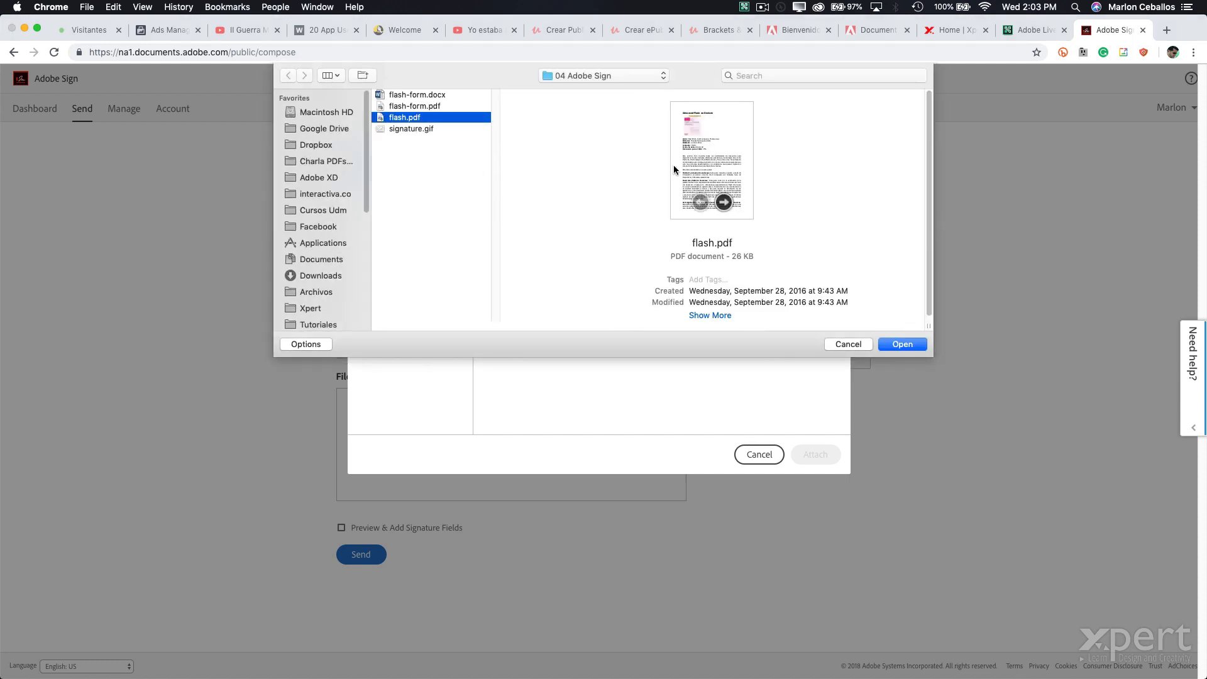
key("space")
left_click(826, 193)
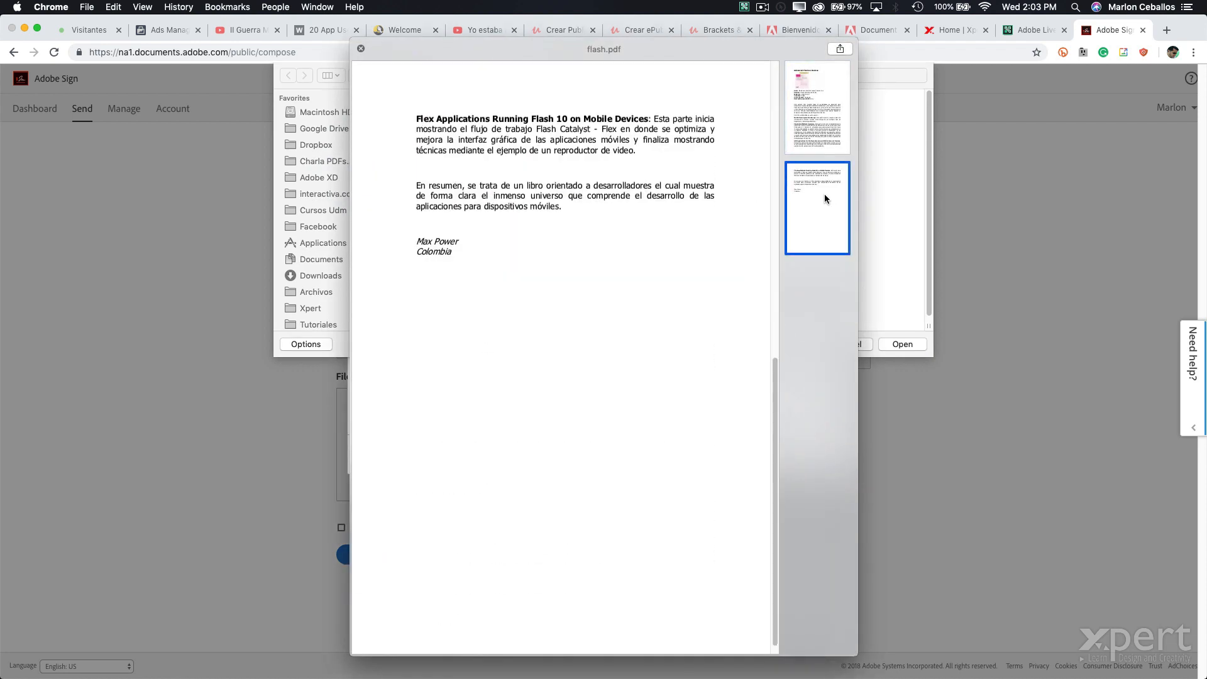
key("space")
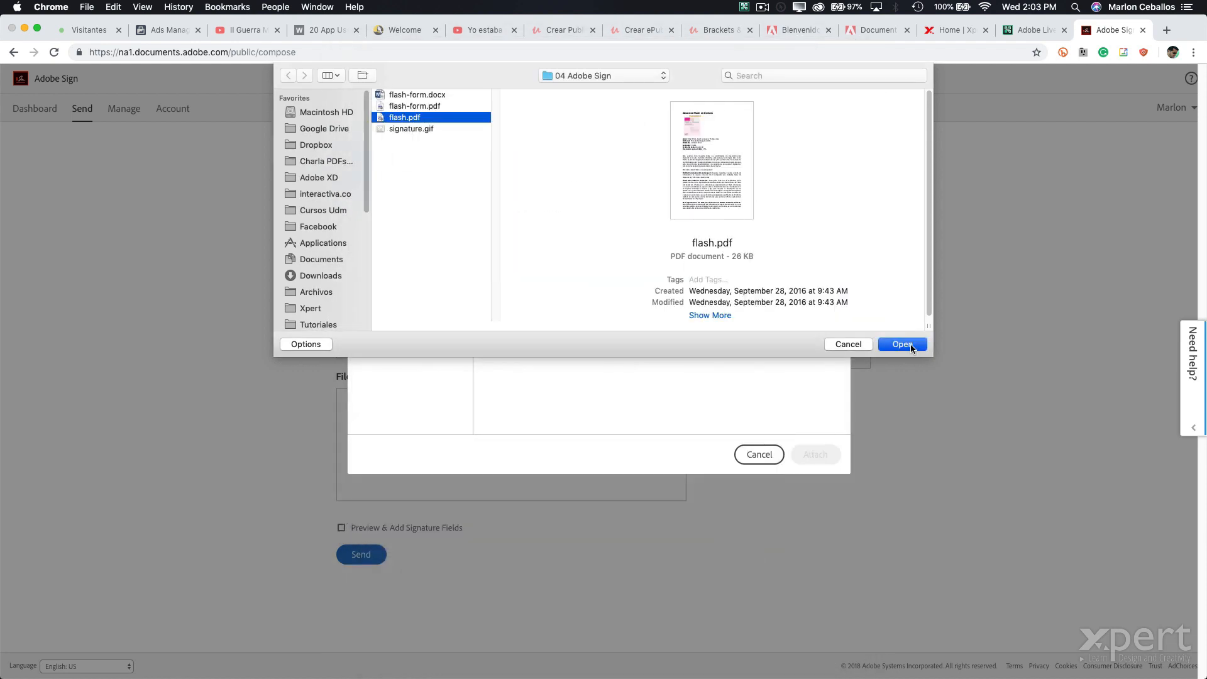
left_click(902, 345)
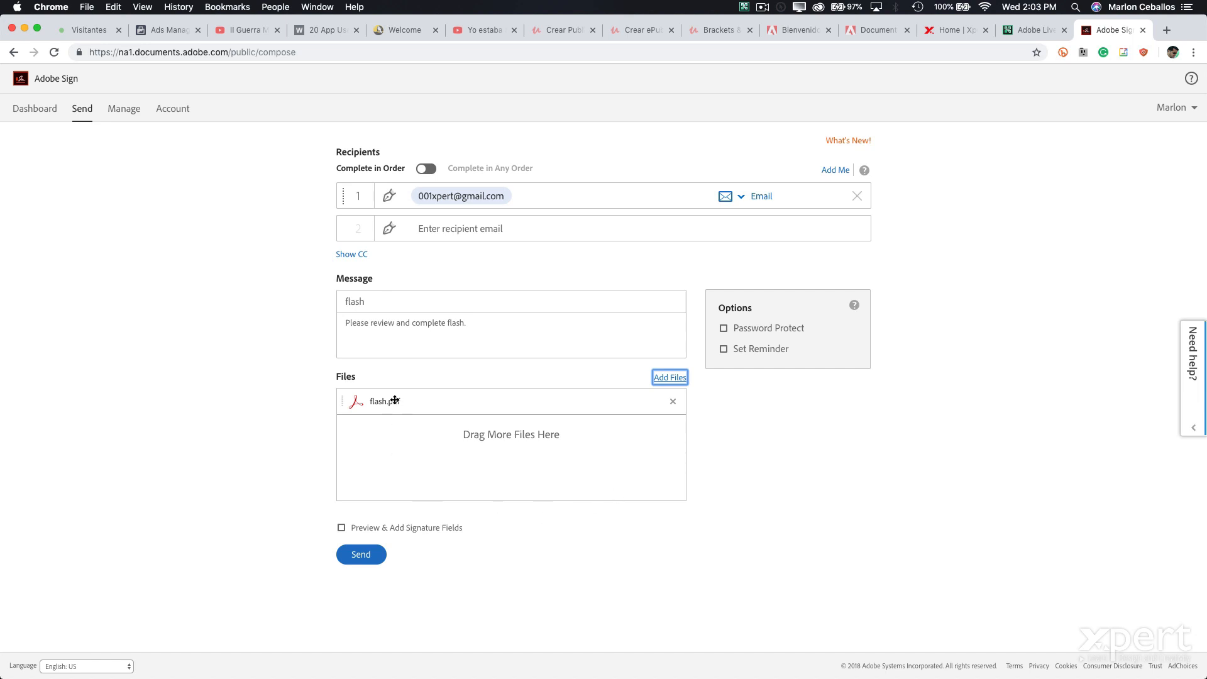
- Rename the agreement from flash to 'Contrato Xpert' and send it for signature
left_click(380, 306)
left_click_drag(379, 306, 310, 289)
type("Contratio Xpert")
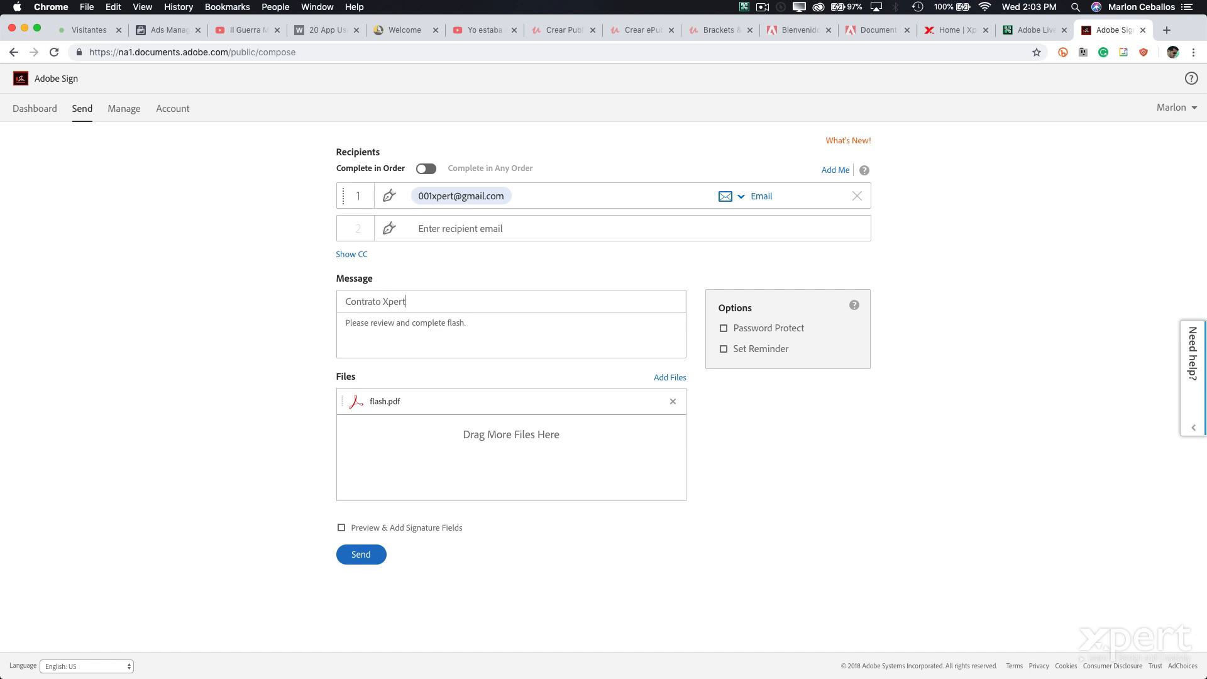
left_click(361, 554)
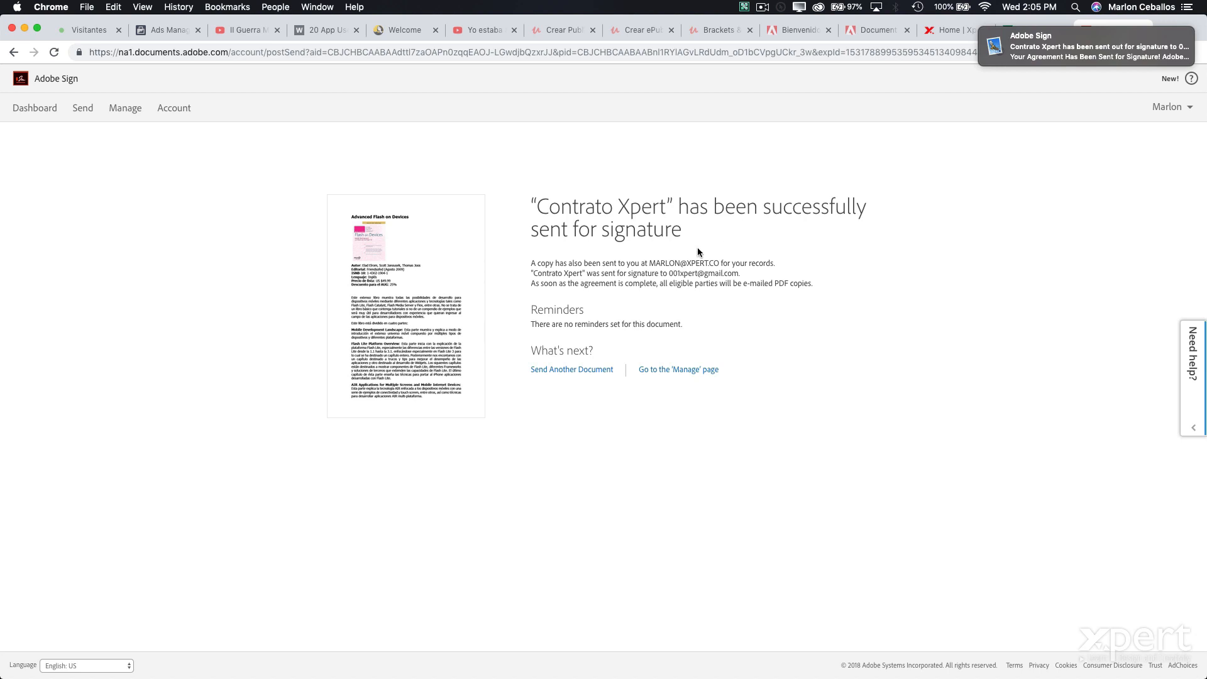
key("super+Tab")
key("super+Tab")
key("super+Tab")
key("super+Tab")
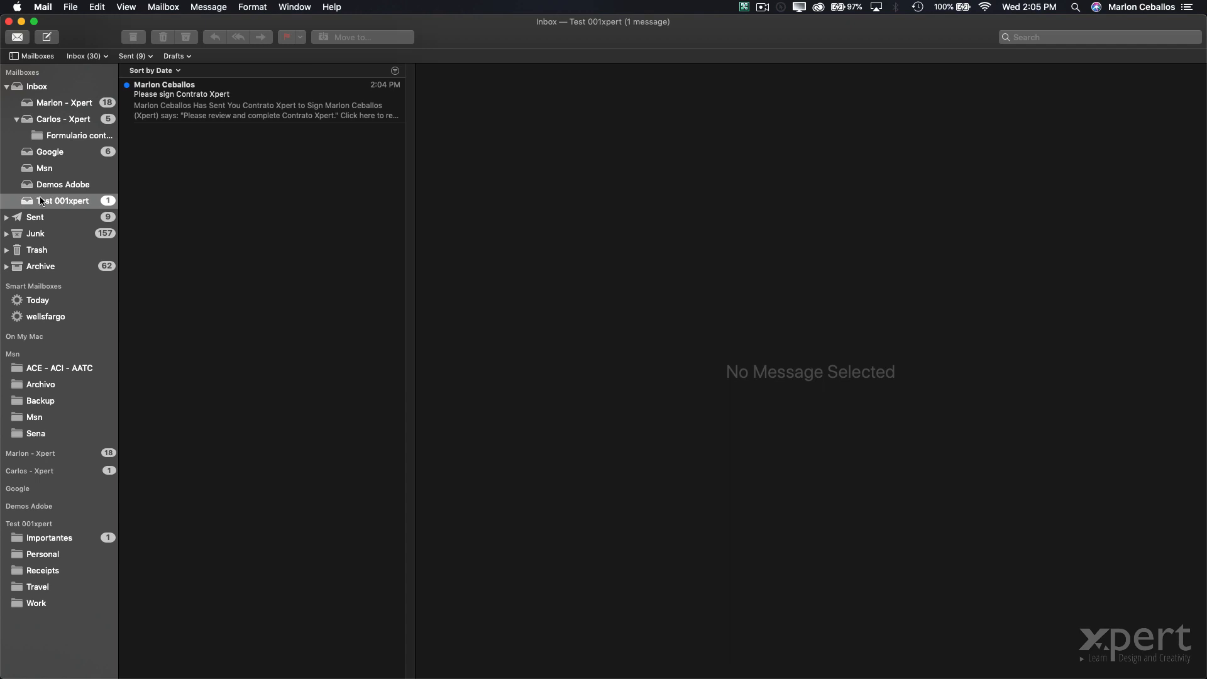
- Copy the review-and-sign link from the 'Please sign Contrato Xpert' e-mail
left_click(161, 106)
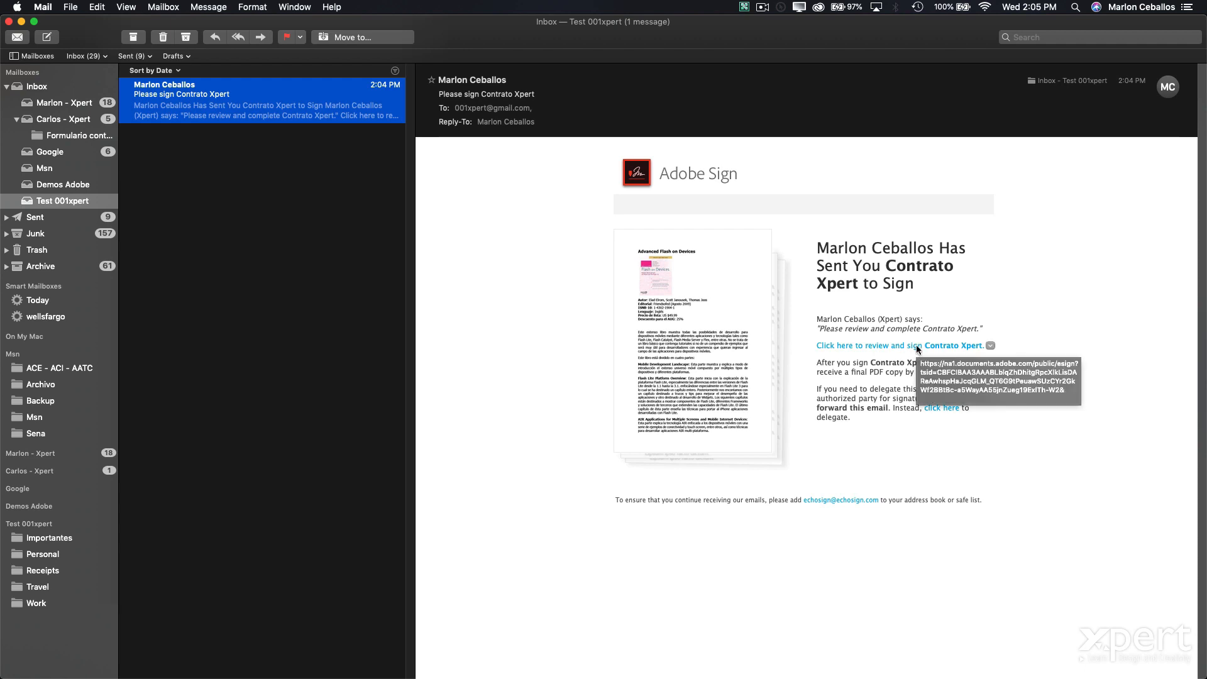
right_click(917, 347)
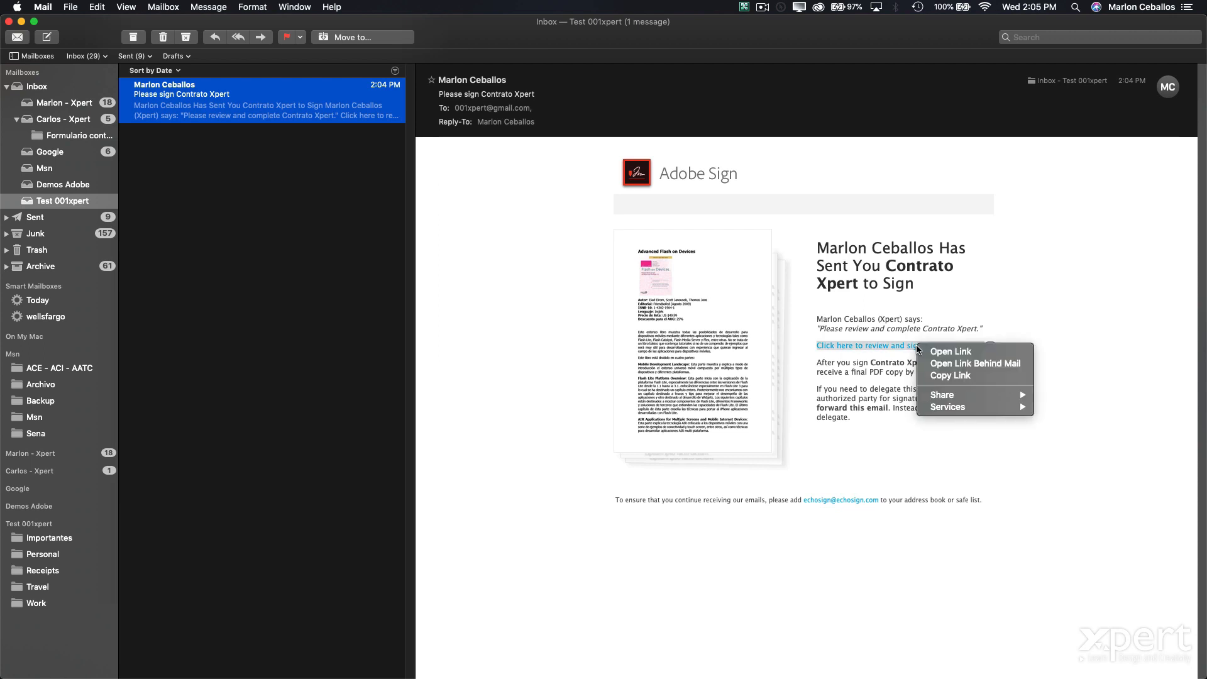
left_click(945, 376)
- Launch Safari through Spotlight search
key("super+Tab")
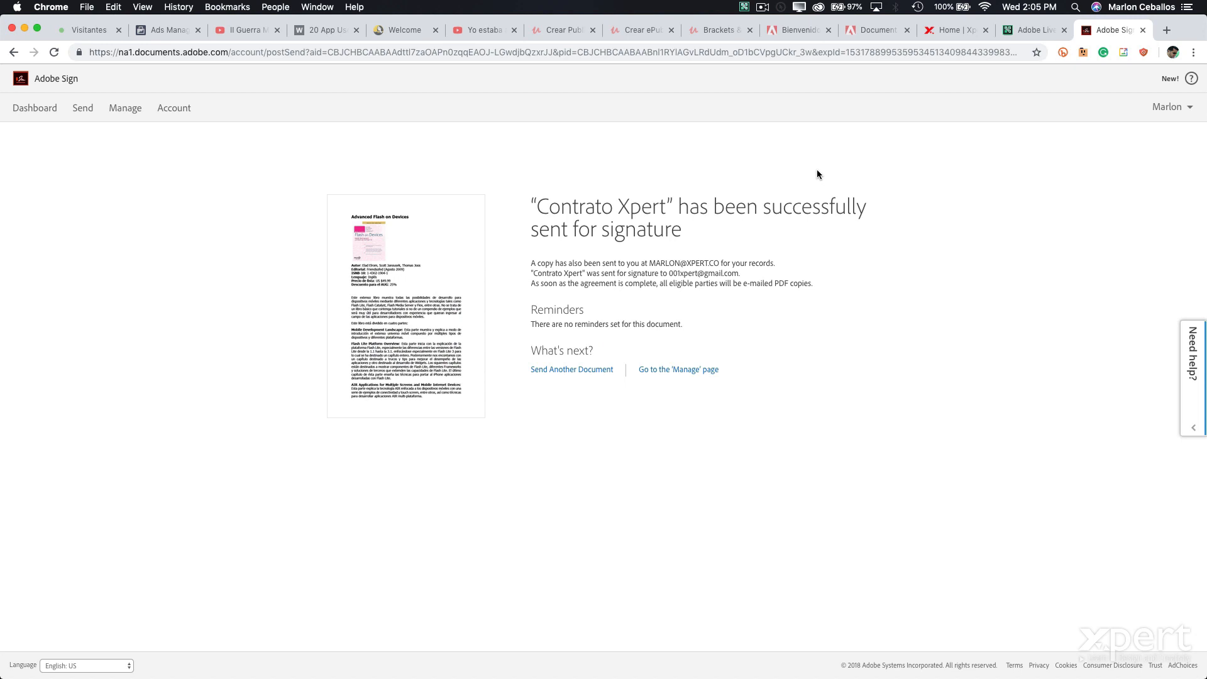
key("super+space")
type("safa")
key("Return")
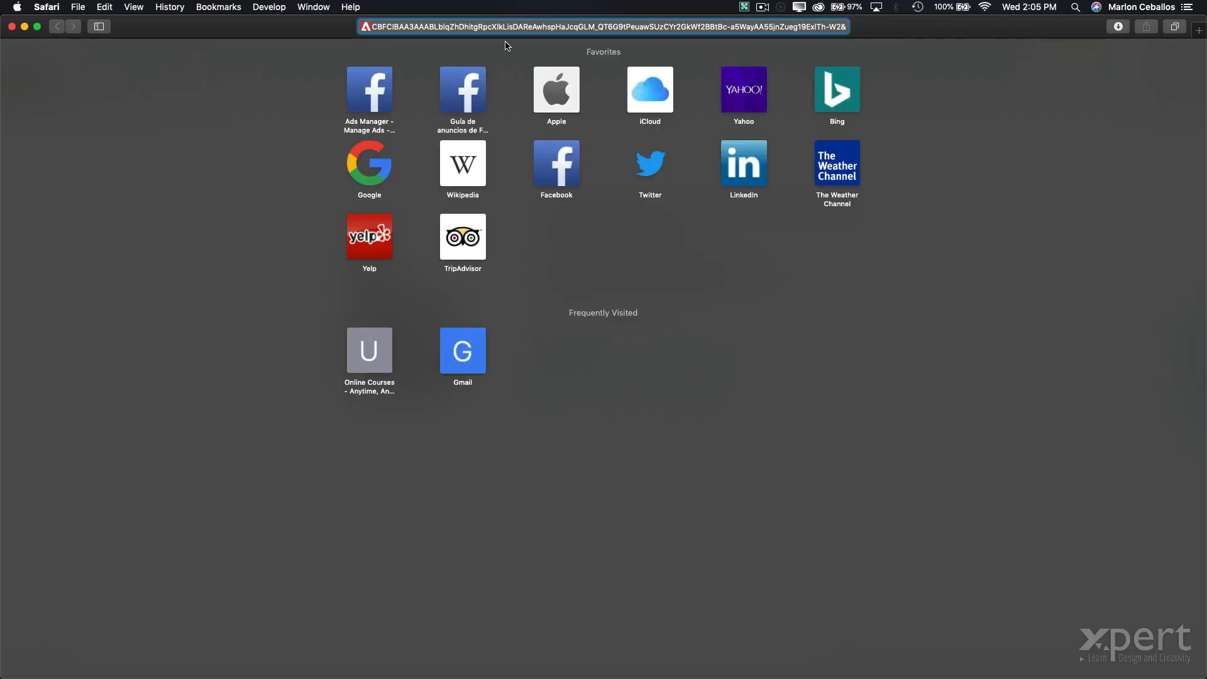
- Load the Contrato Xpert signing link and open the signing dialog for page 2's Signature field
key("Return")
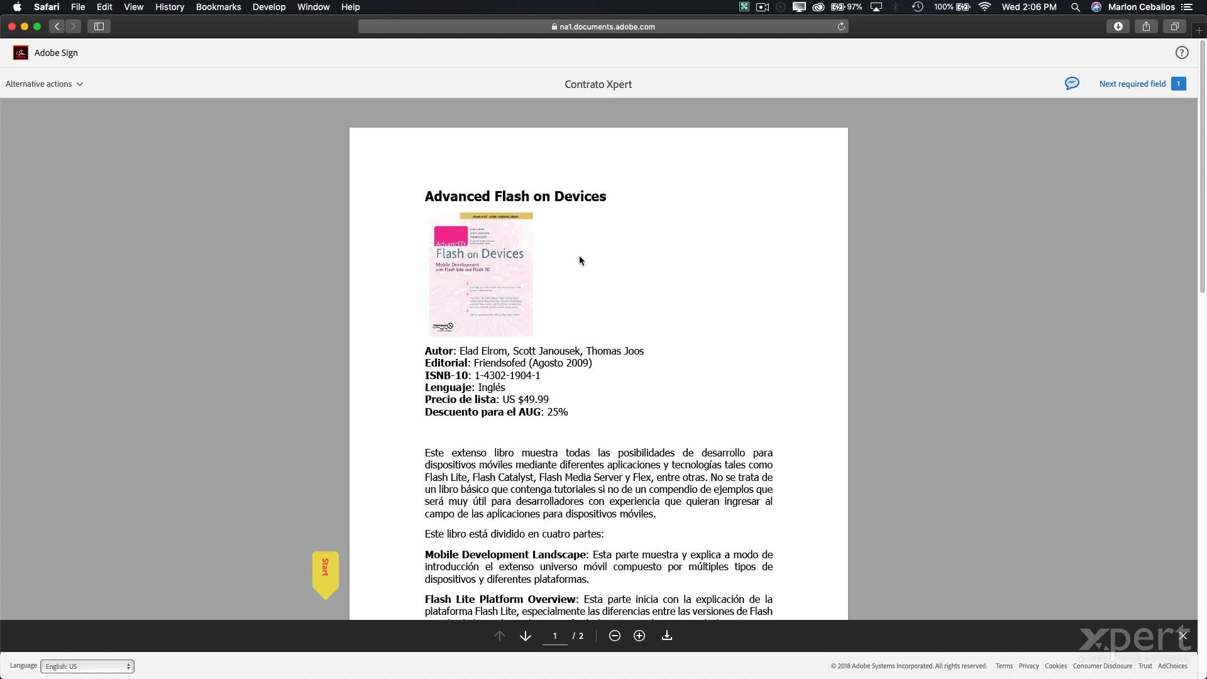
left_click(326, 573)
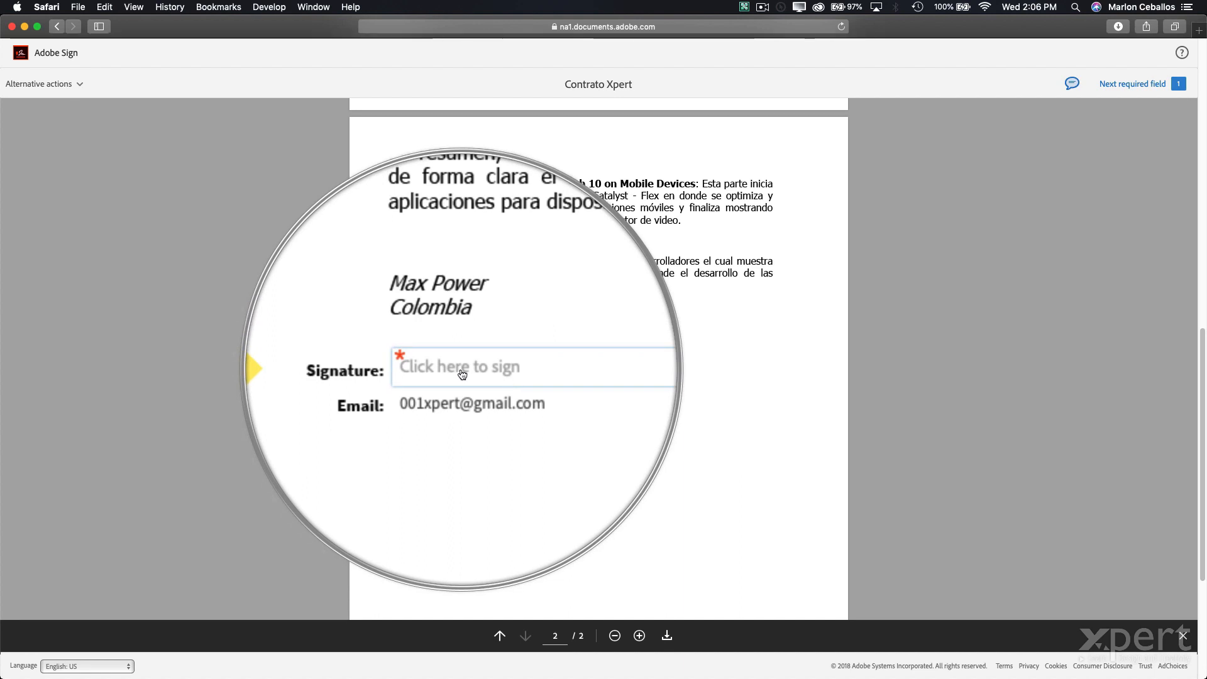
left_click(462, 371)
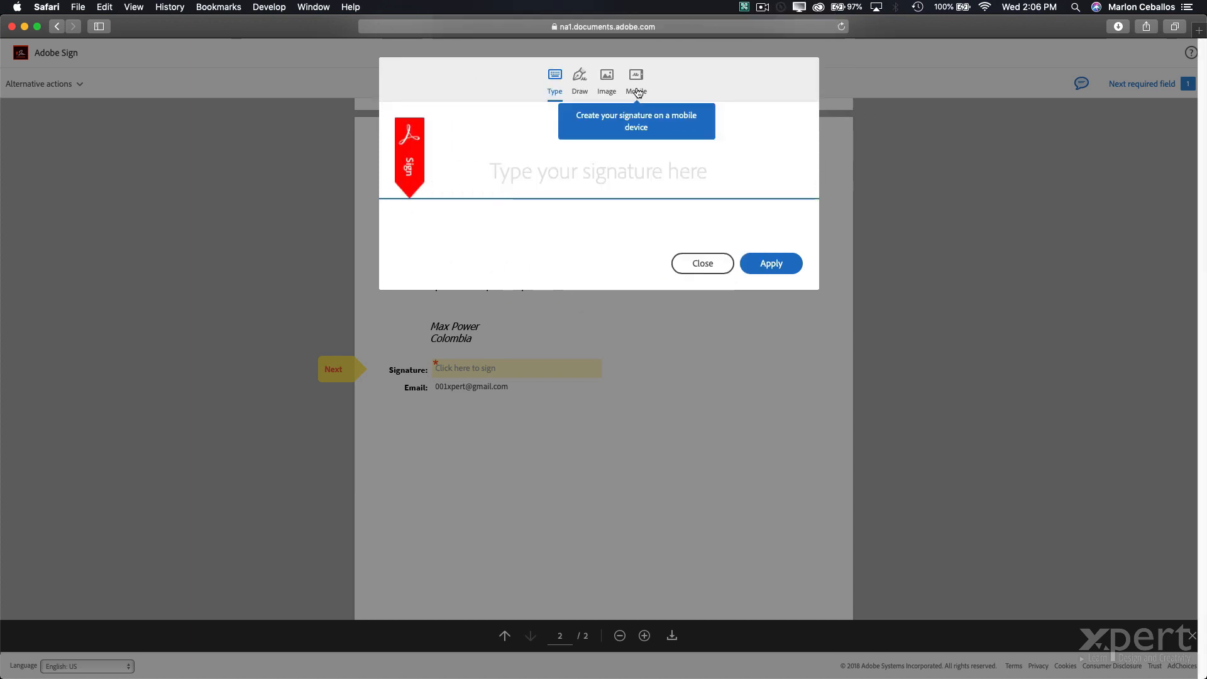
- Look at the mobile signature option and its phone country code list
left_click(634, 93)
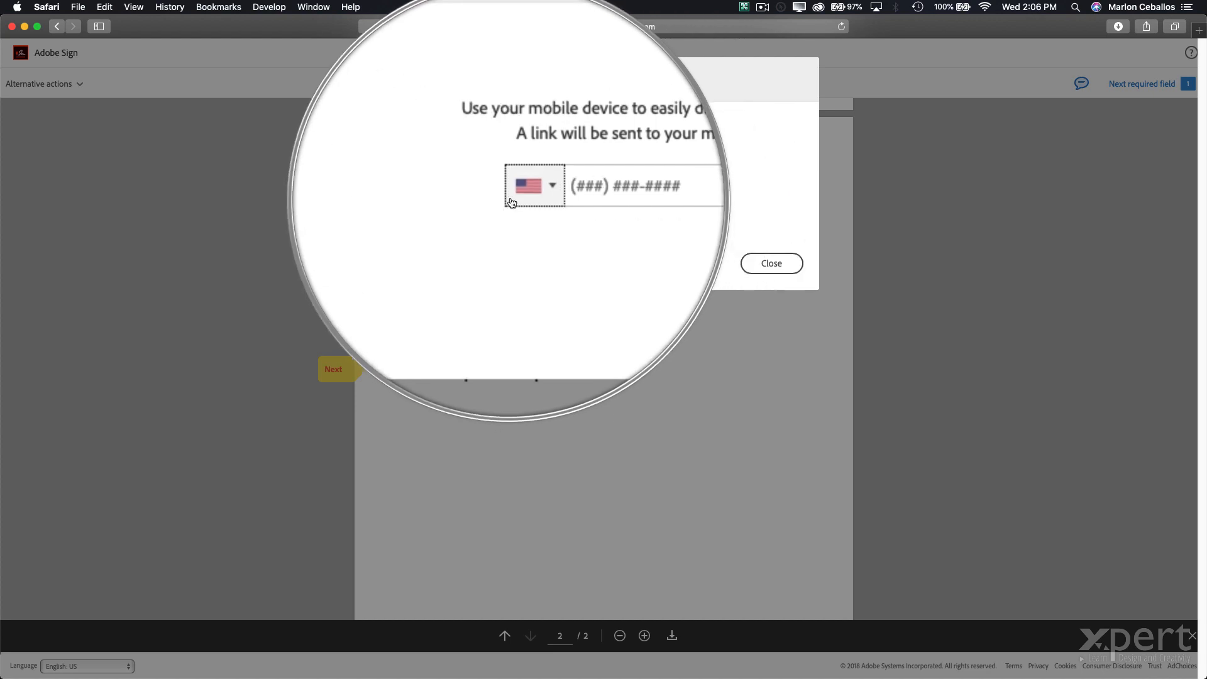
left_click(511, 192)
left_click(485, 171)
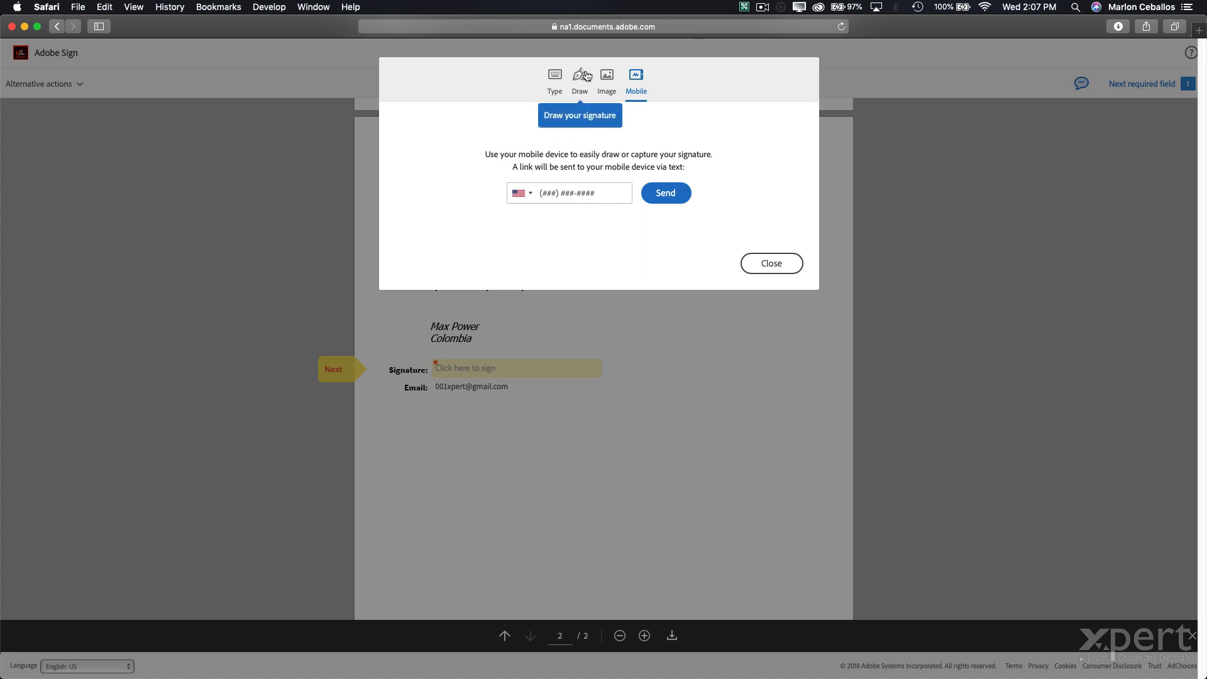
- Upload signature.gif as the image signature, enter the signer's name, and apply it
left_click(604, 86)
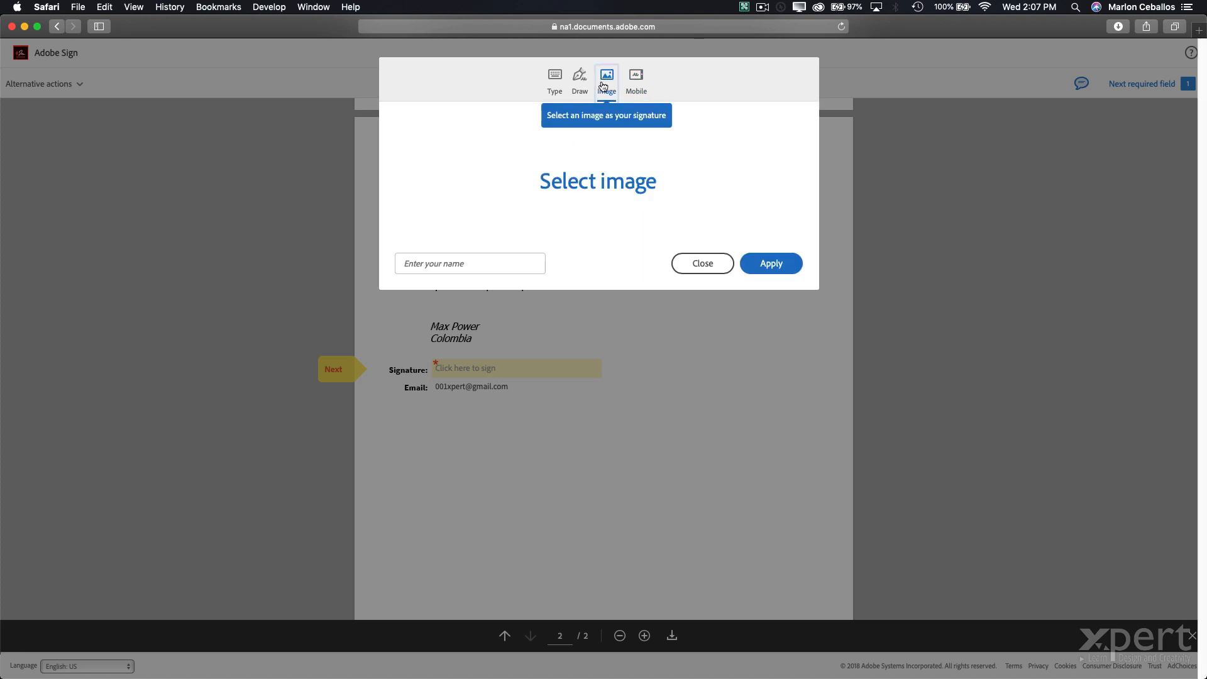
left_click(606, 183)
left_click(450, 105)
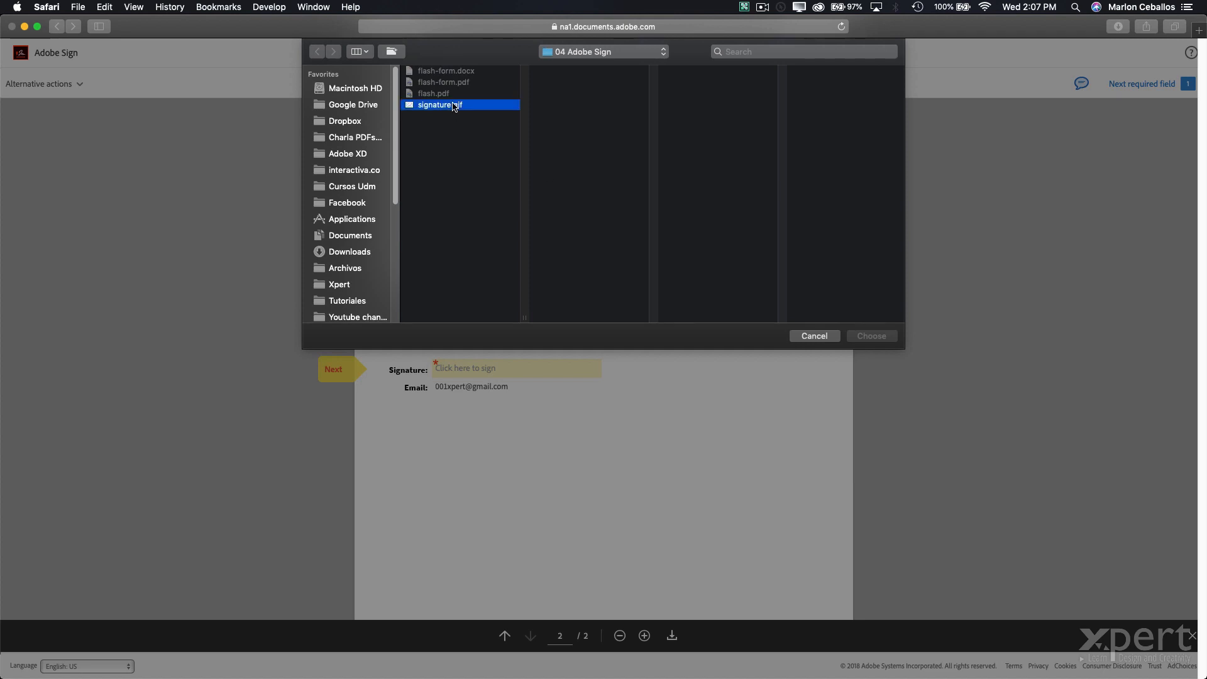
left_click(870, 333)
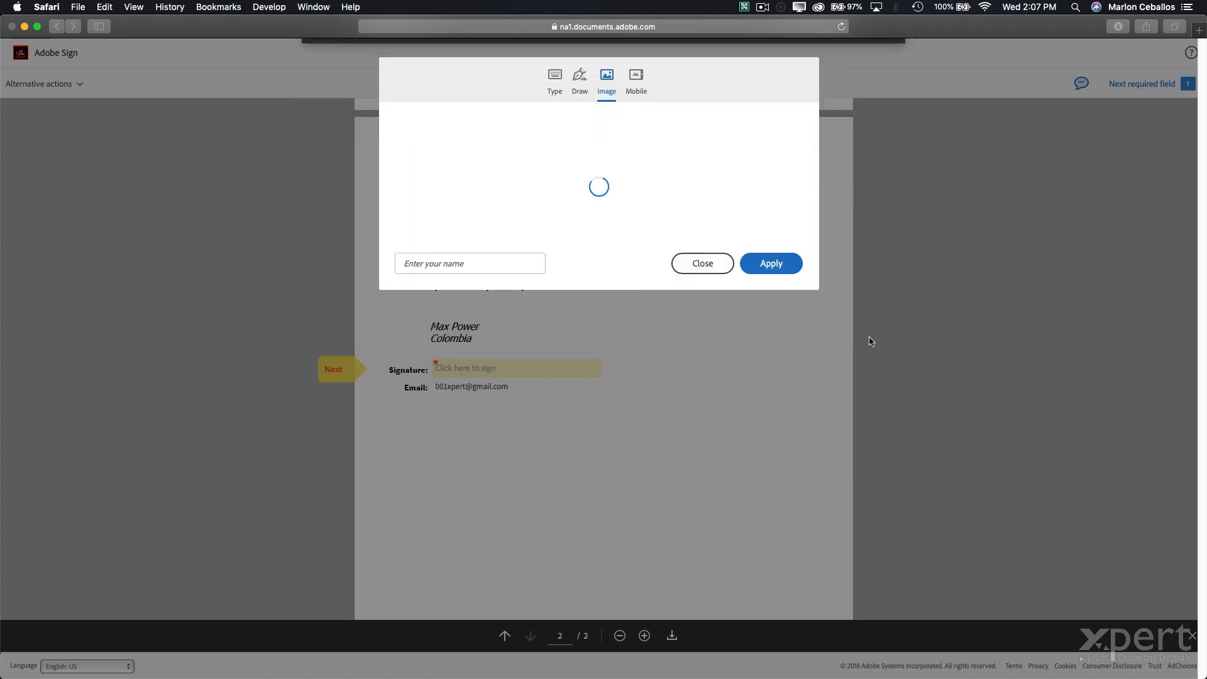
left_click(771, 264)
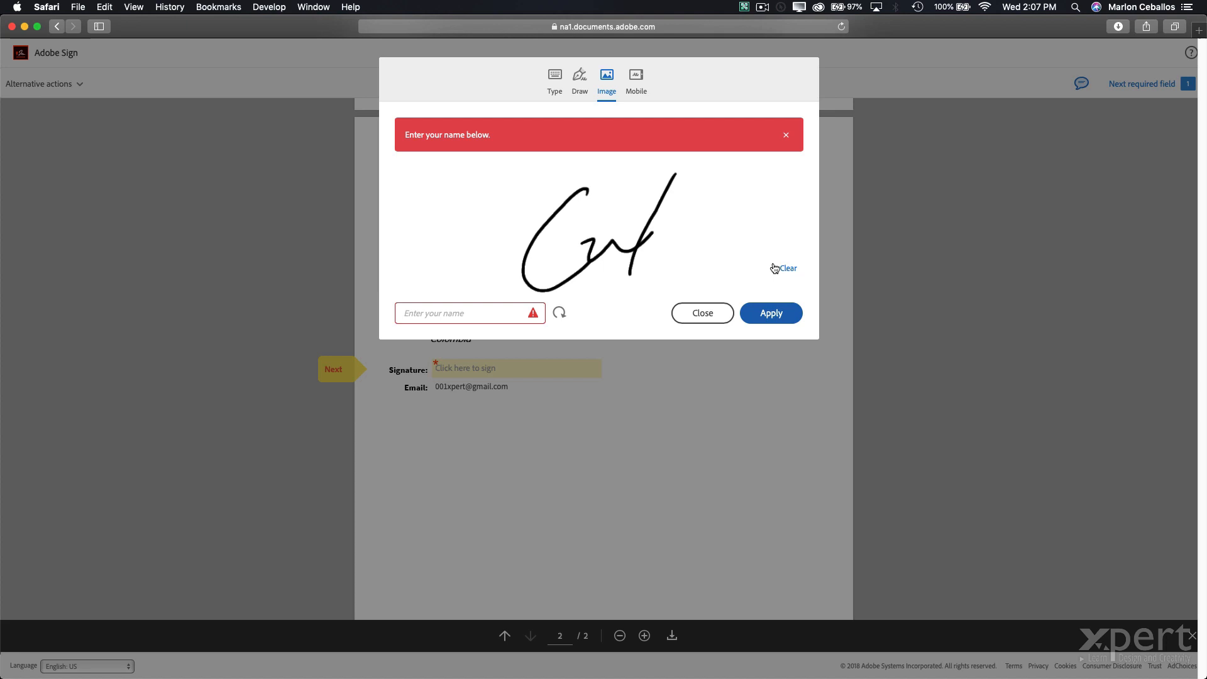
left_click(508, 317)
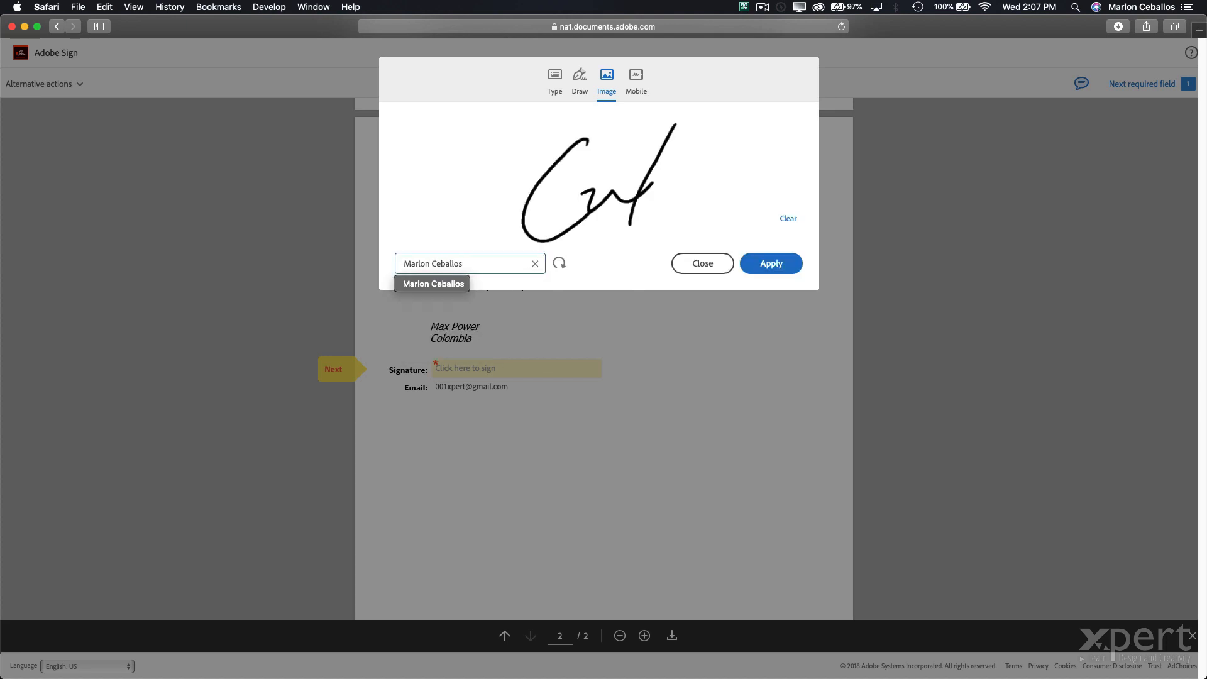
left_click(747, 269)
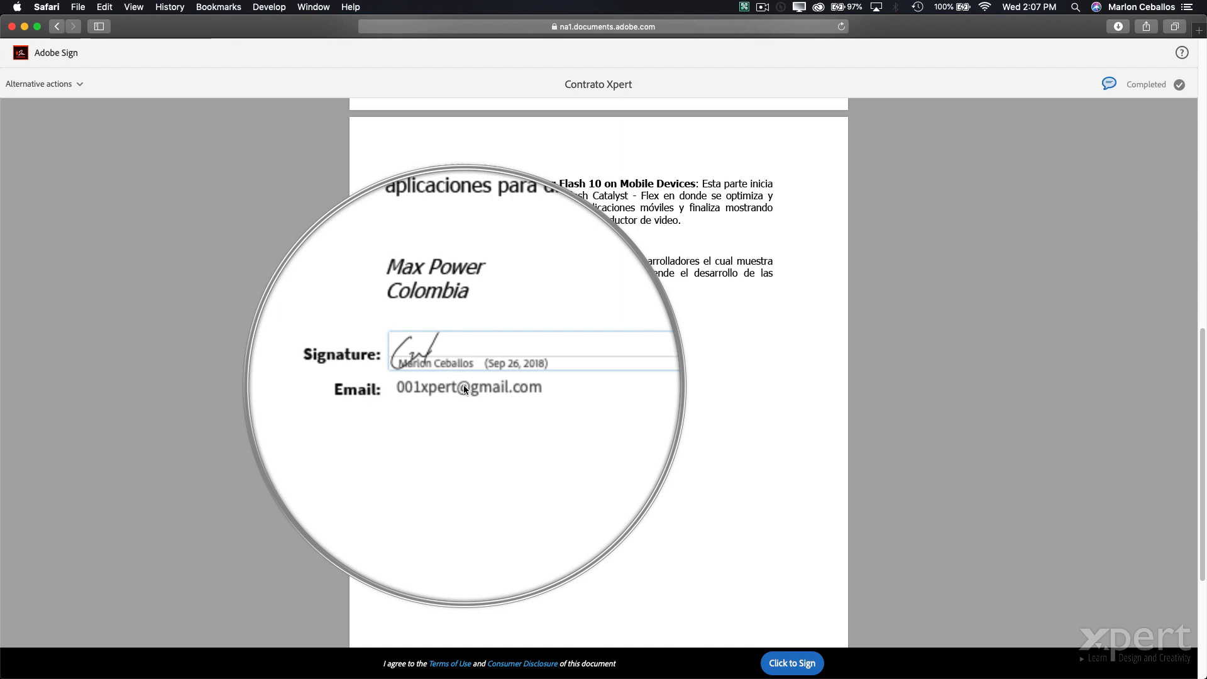
- Submit the signed Contrato Xpert agreement with Click to Sign
left_click(815, 667)
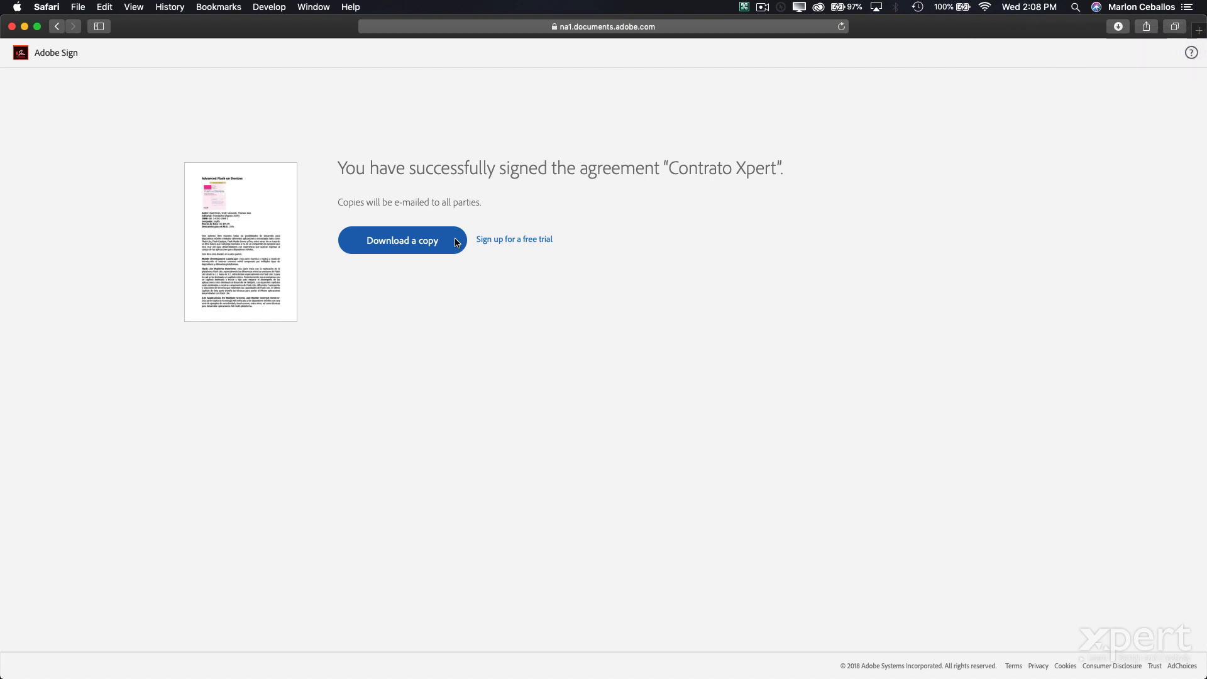
- In Chrome, open Adobe Sign's Manage page showing Contrato Xpert under Signed
key("super+Tab")
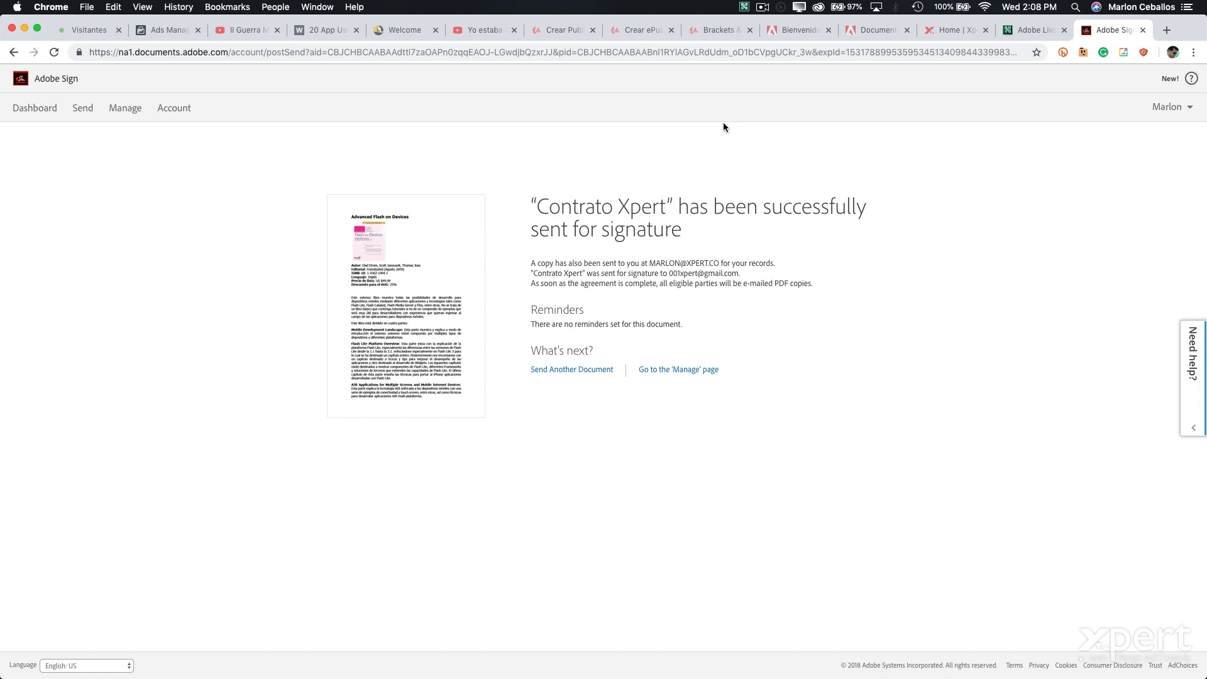
left_click(117, 116)
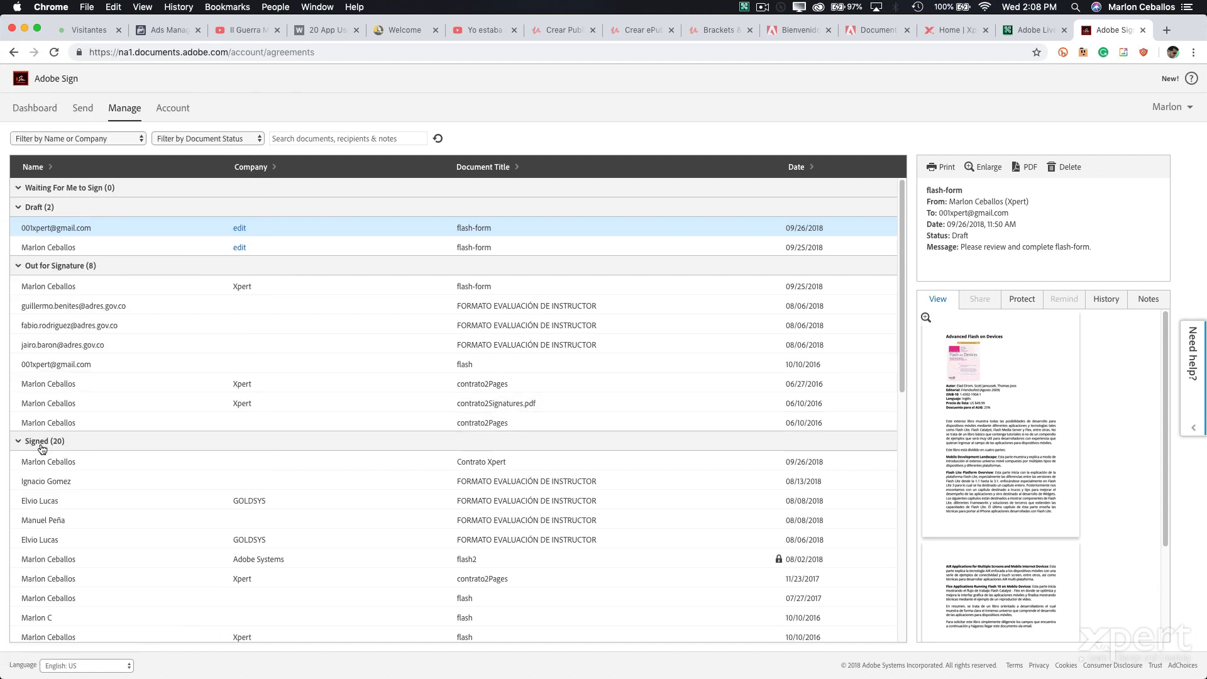
- Select Contrato Xpert and view its History of created, sent, viewed and e-signed events
left_click(43, 463)
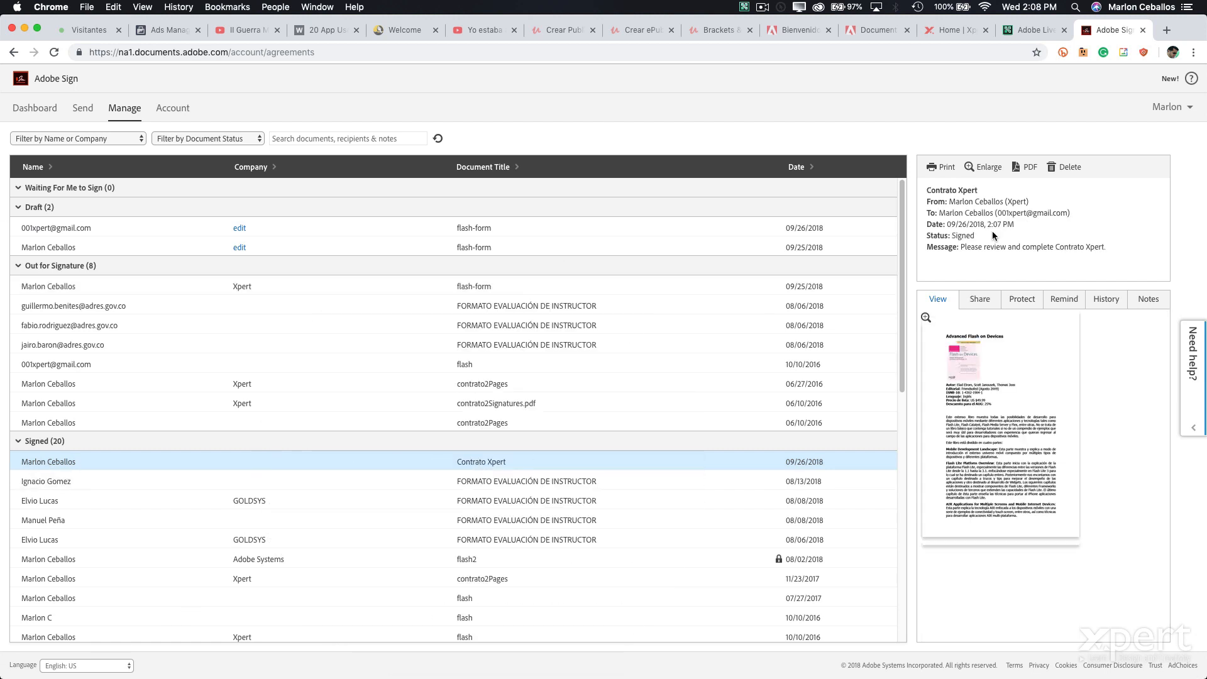
left_click(1105, 303)
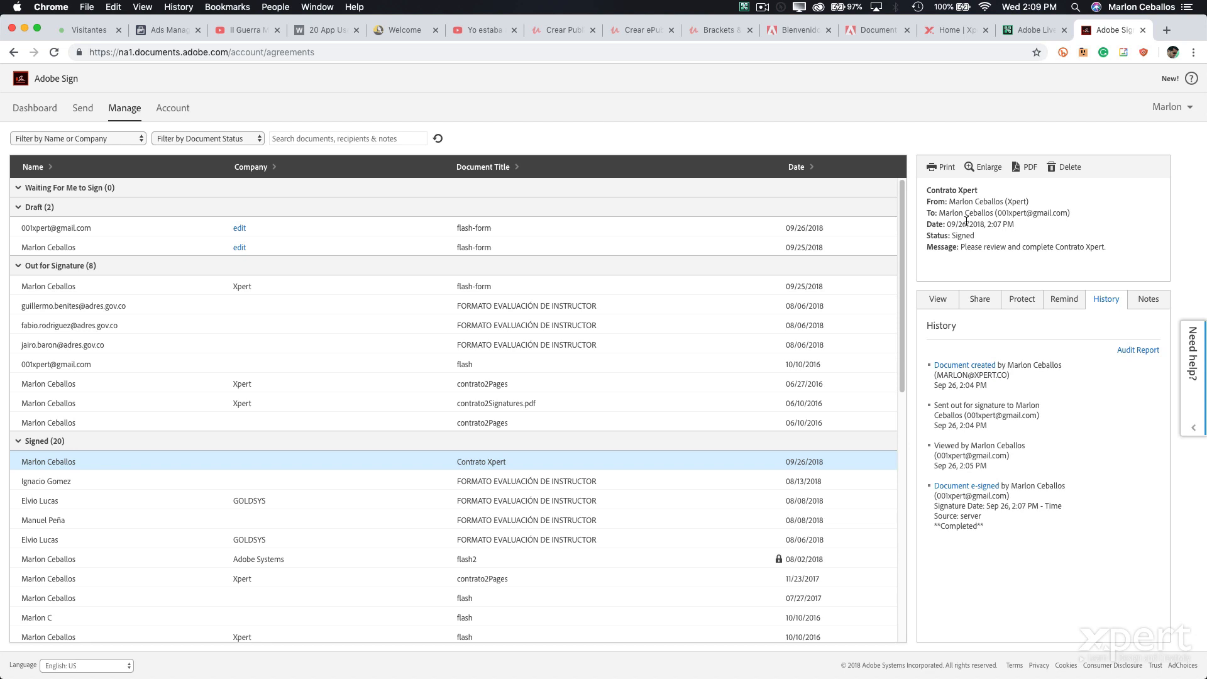
- Mirror the iPhone with Reflector 3, launch Adobe Acrobat, and list its Document Cloud storage locations
mouse_move(611, 670)
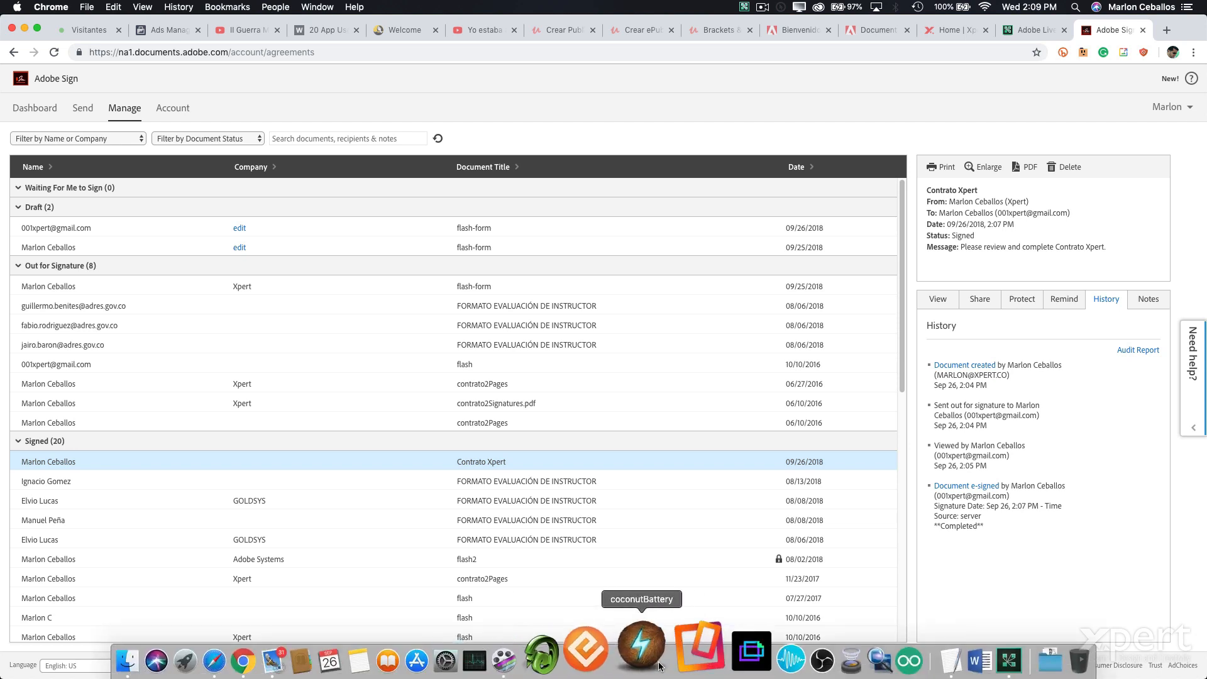
left_click(698, 654)
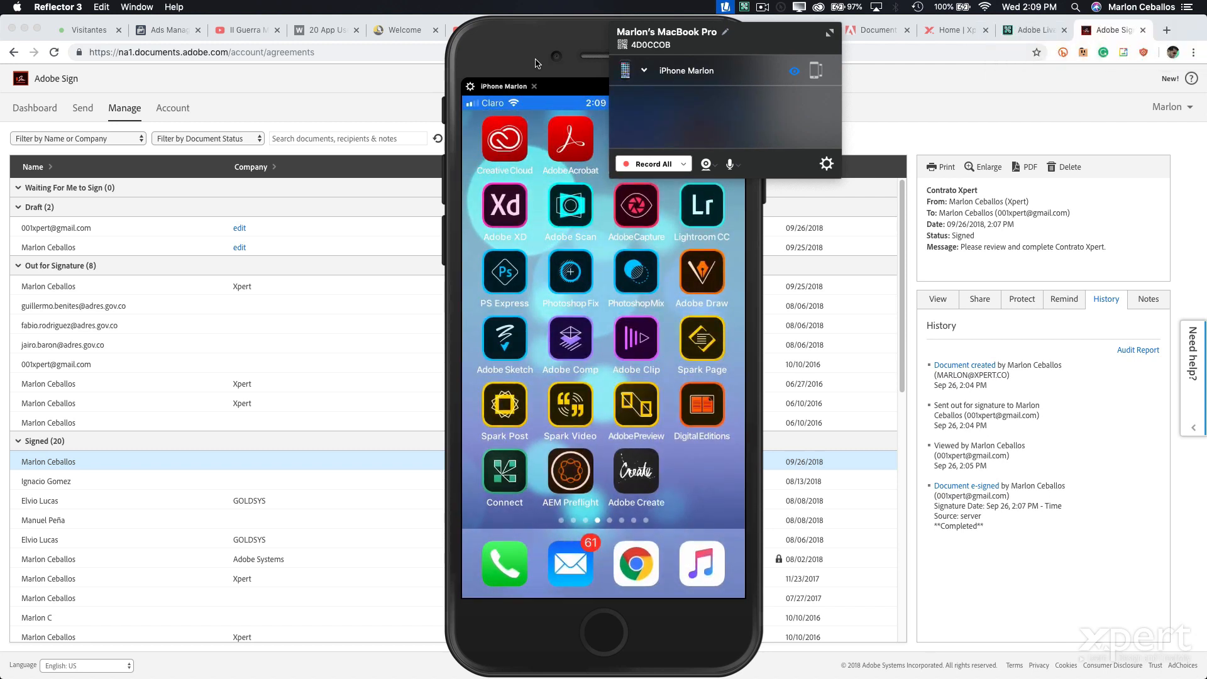
left_click(537, 63)
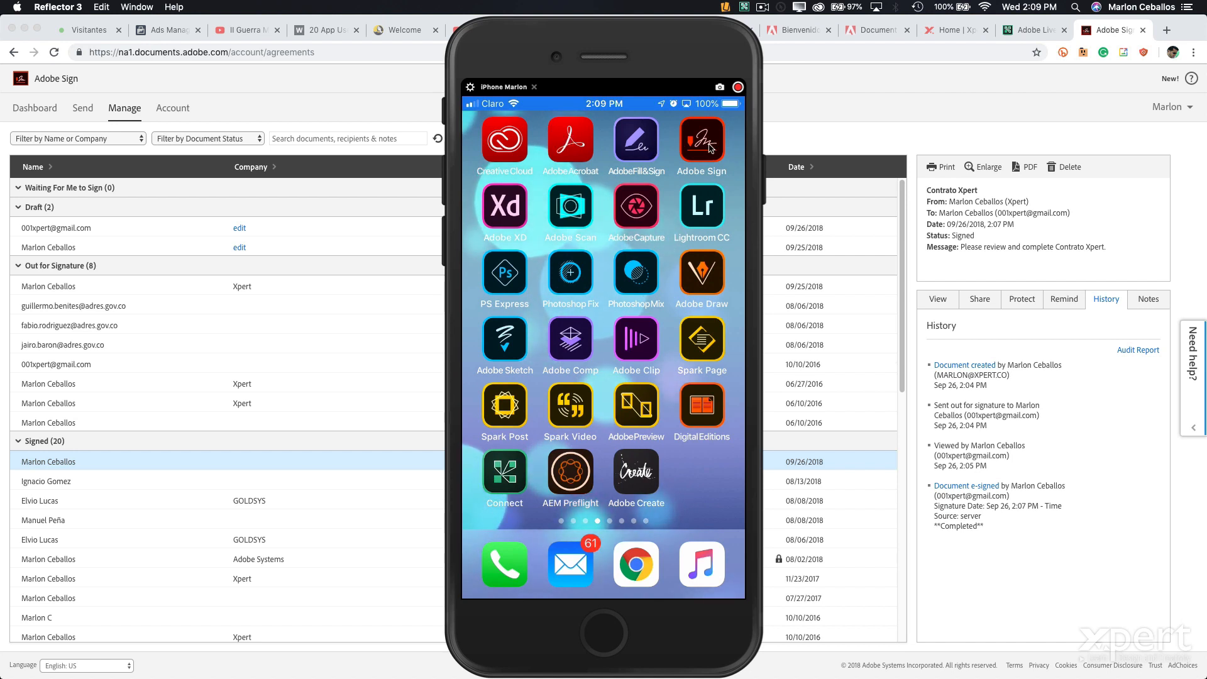
left_click(571, 145)
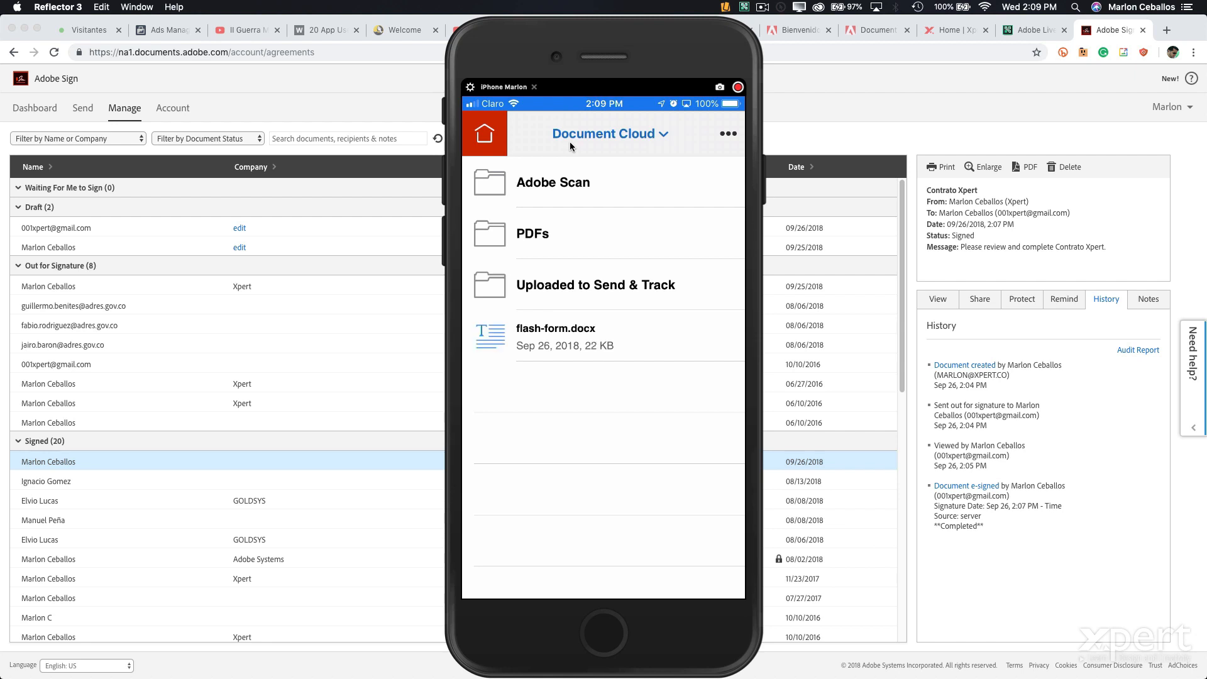
left_click(569, 142)
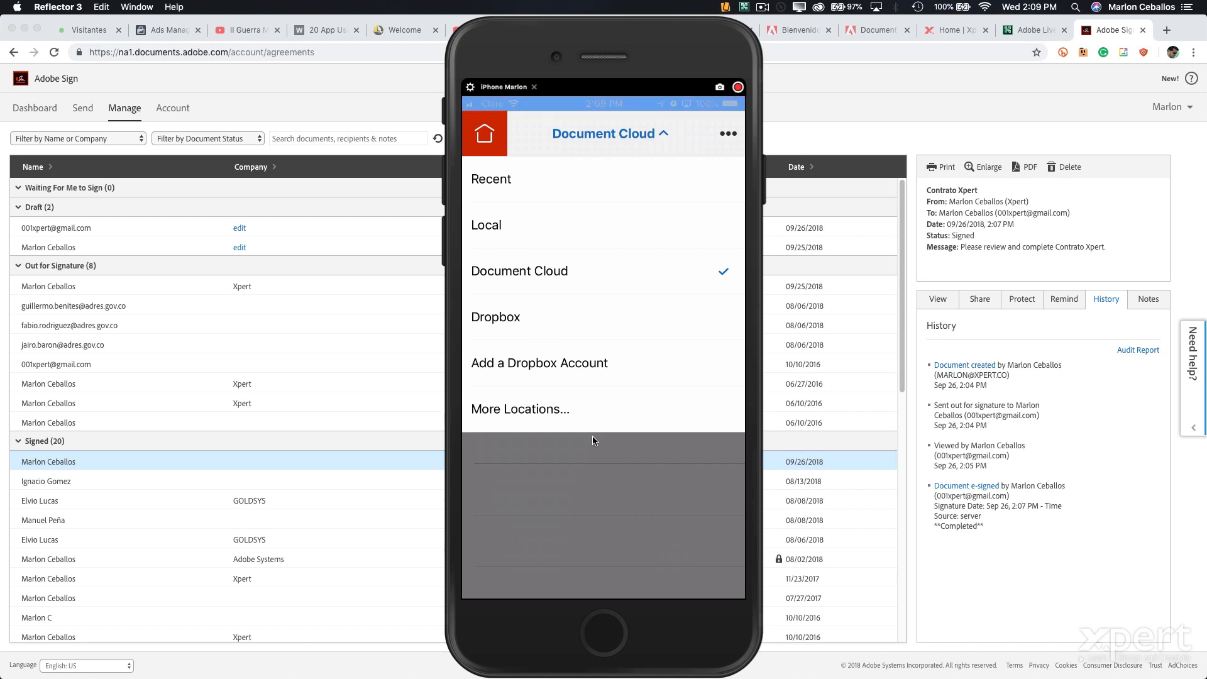
- Close the storage locations list on the mirrored iPhone
left_click(653, 137)
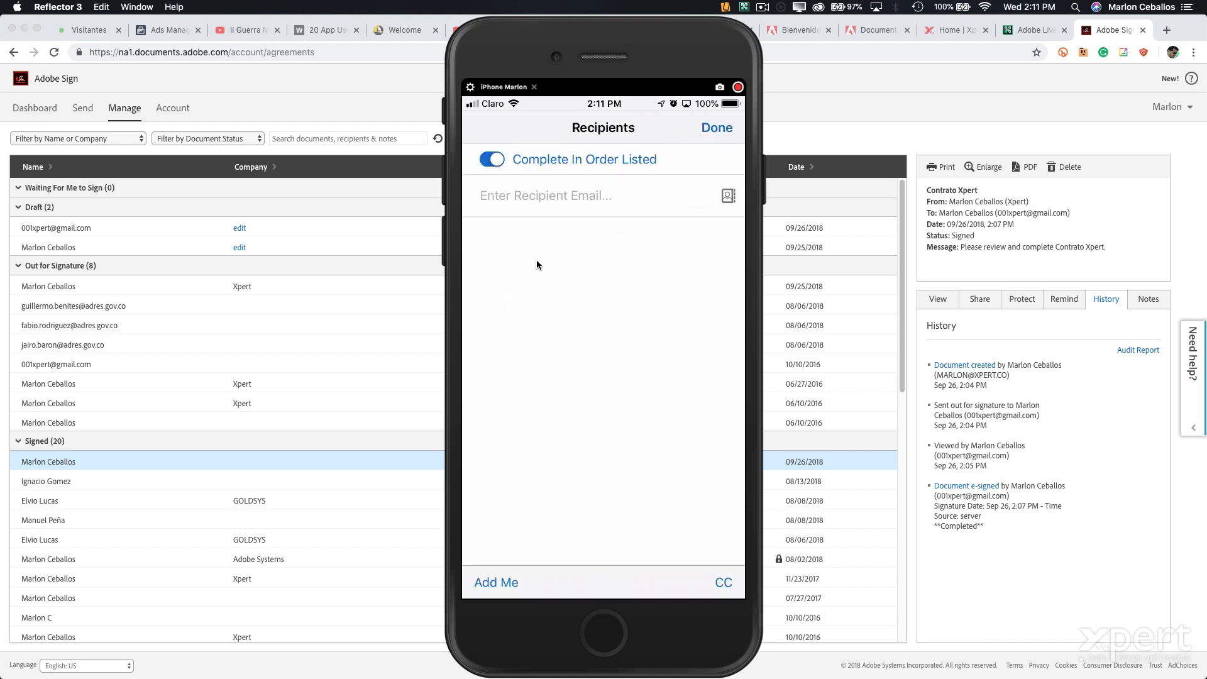
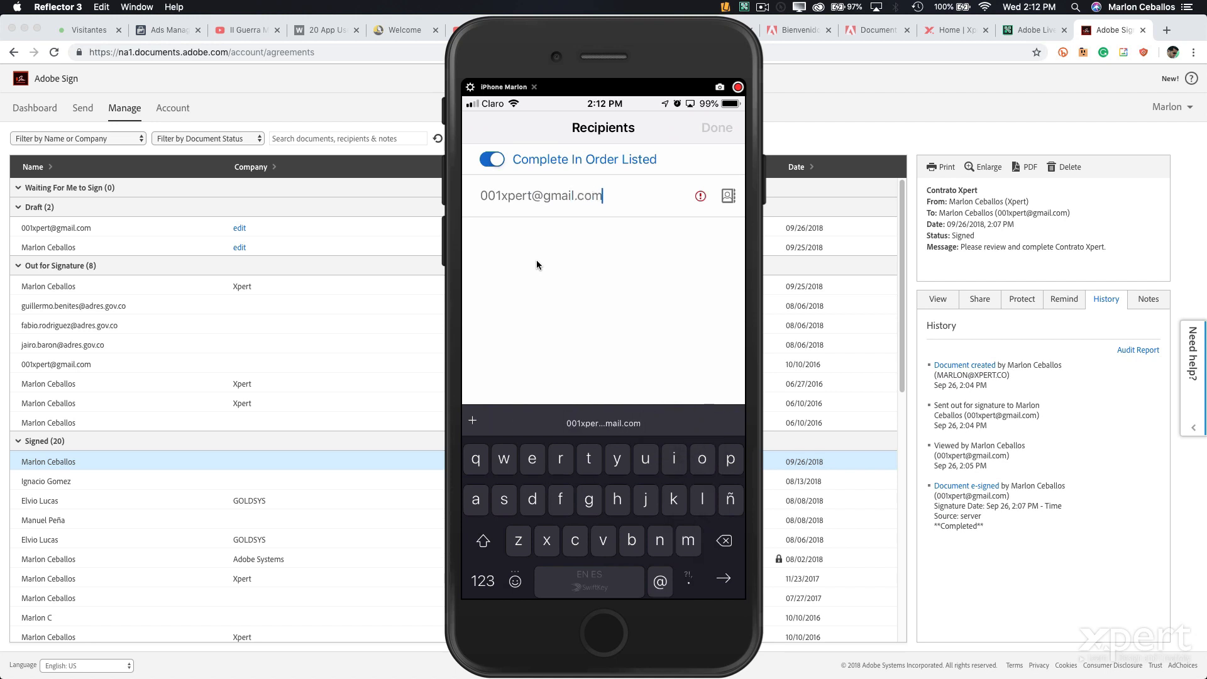
- Add the signer's Gmail address as the recipient, then quit Reflector 3 to return to Chrome
key("Return")
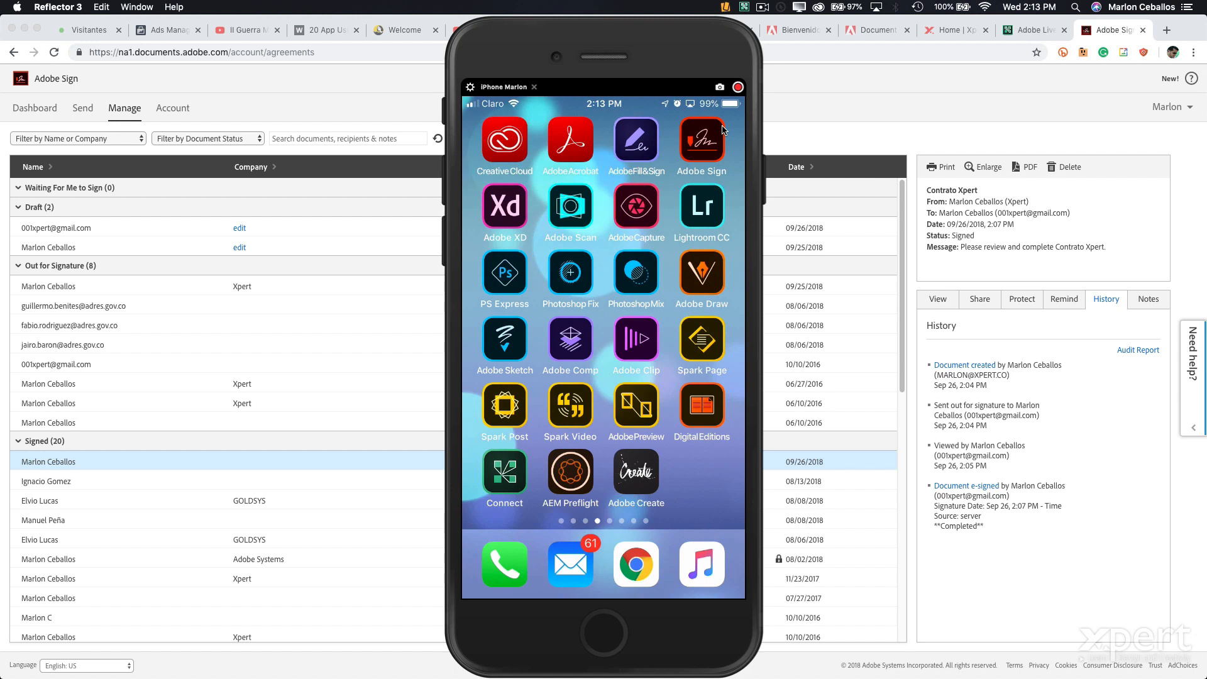
key("super+q")
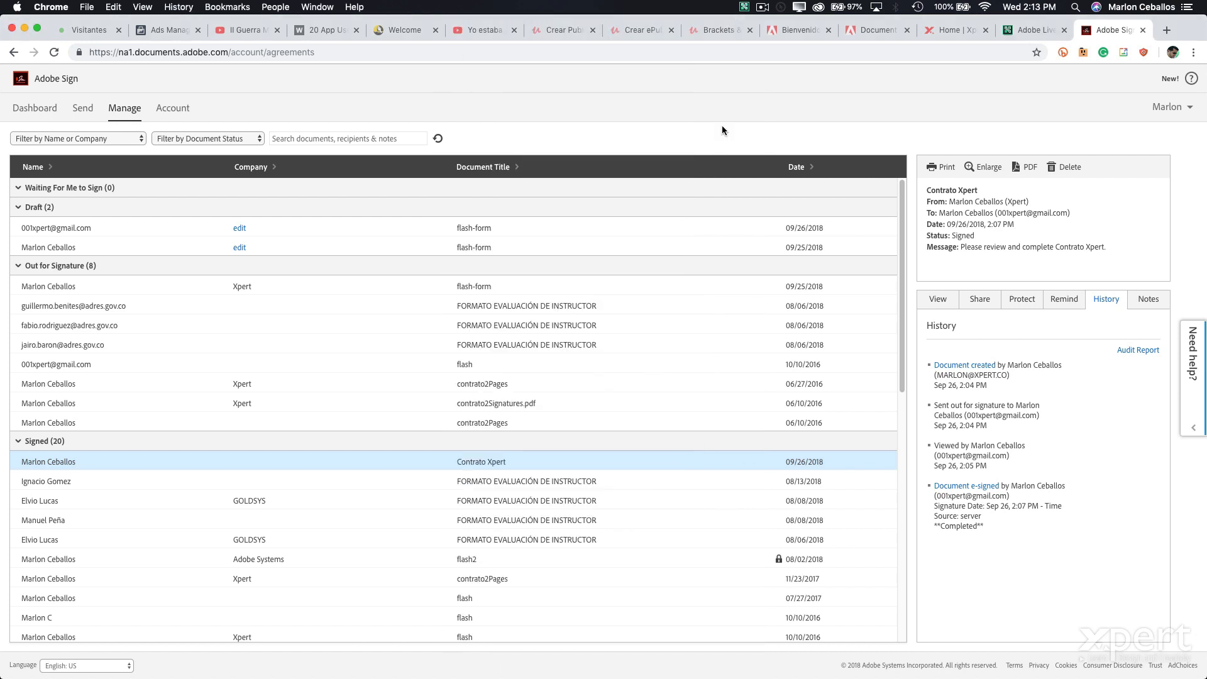